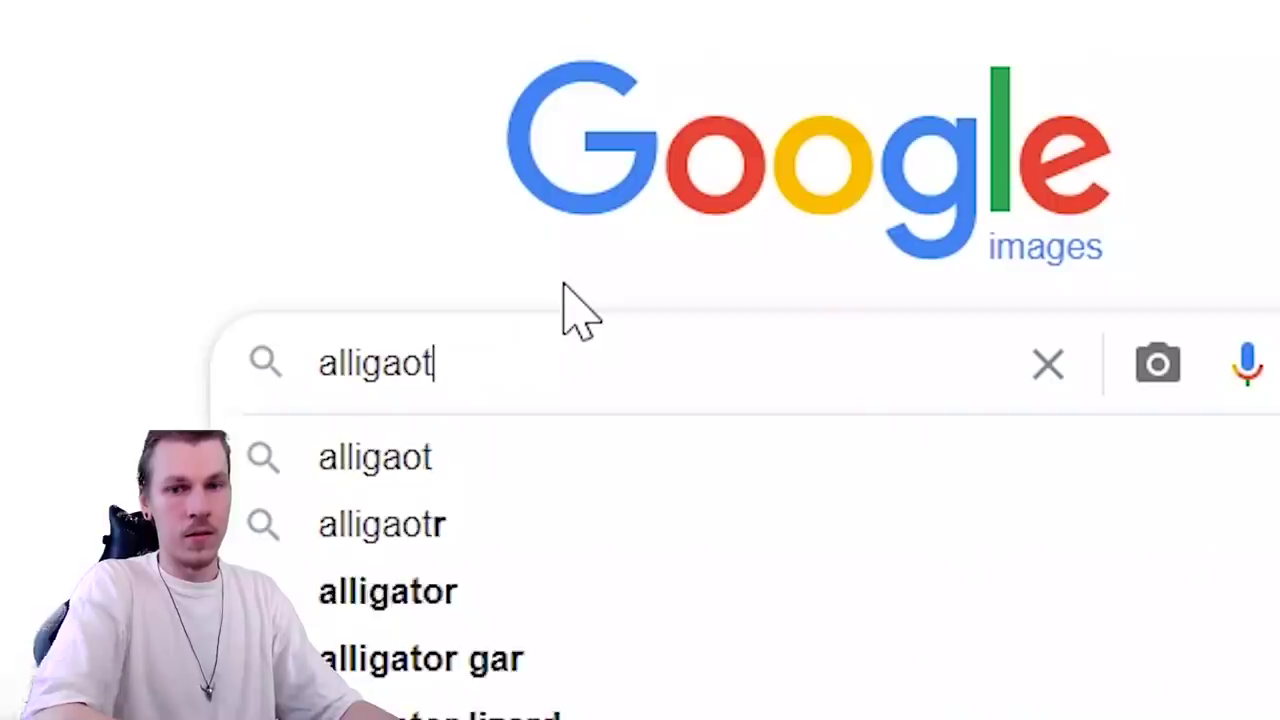
# Step: Search Google Images for alligator pictures and look through the Reptiles photo folder for crocodile references
pyautogui.press('Return')
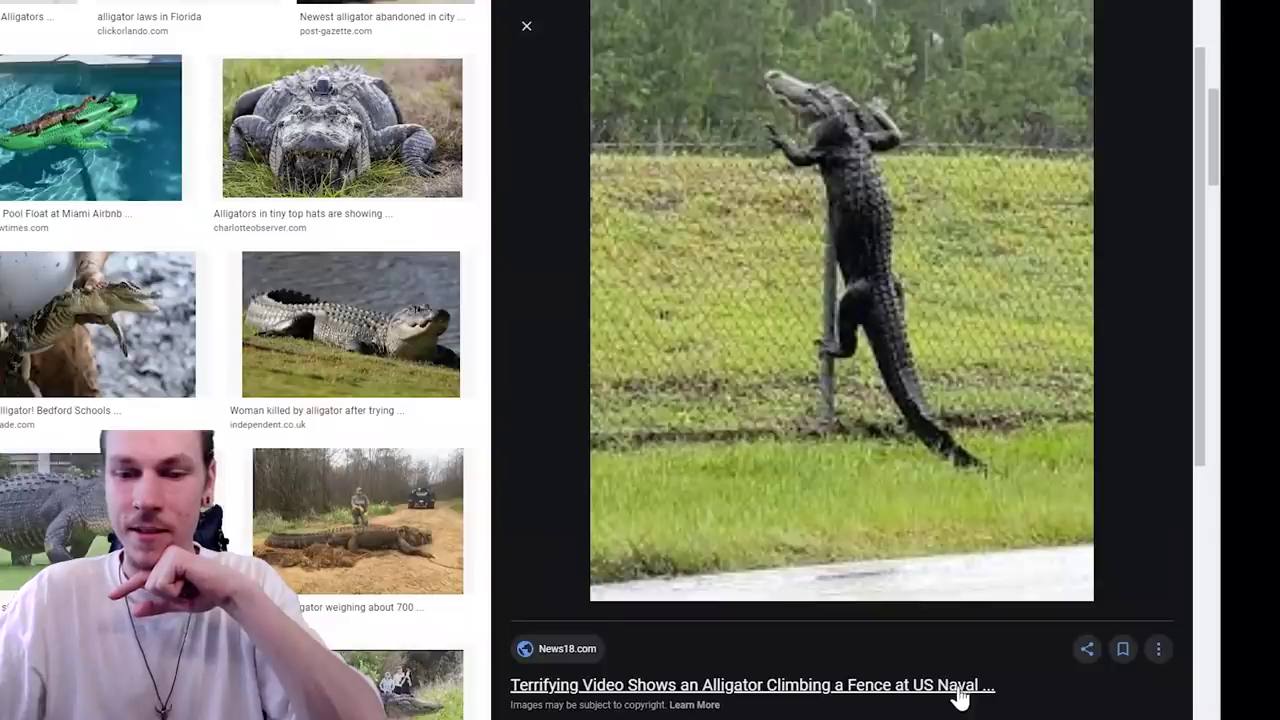
pyautogui.scroll(1, 940, 662)
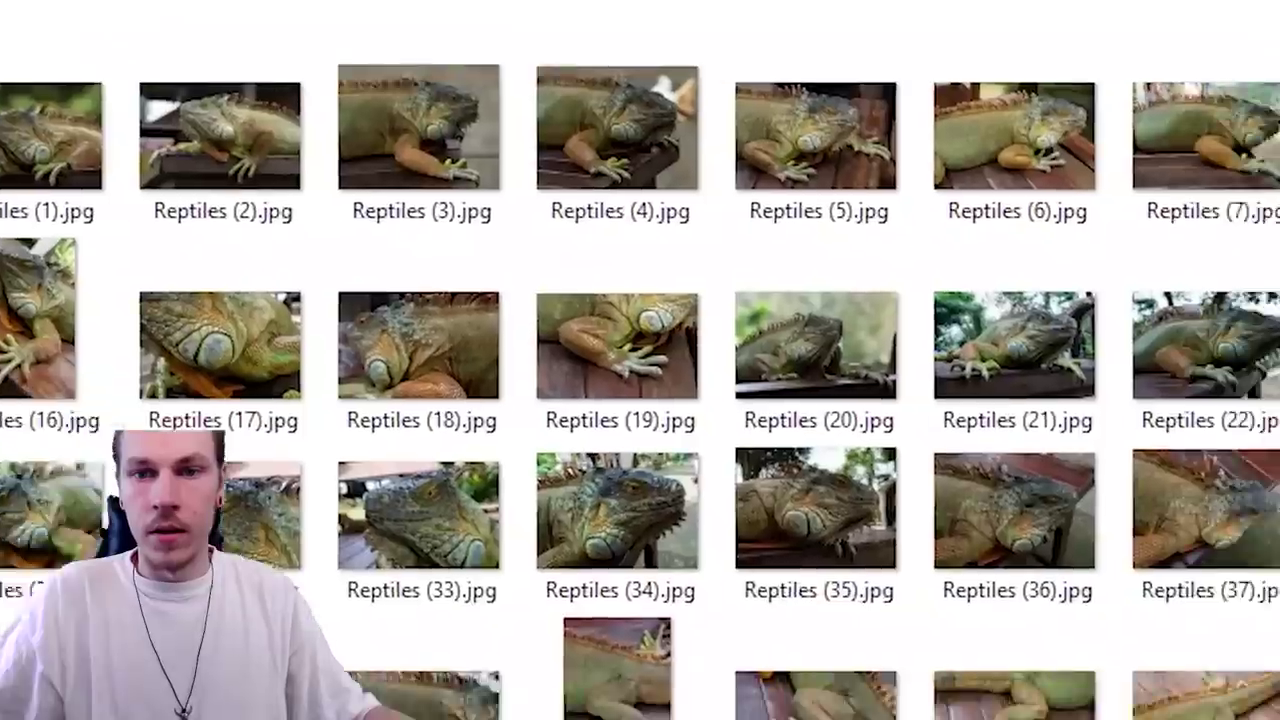
pyautogui.scroll(-10, 1186, 457)
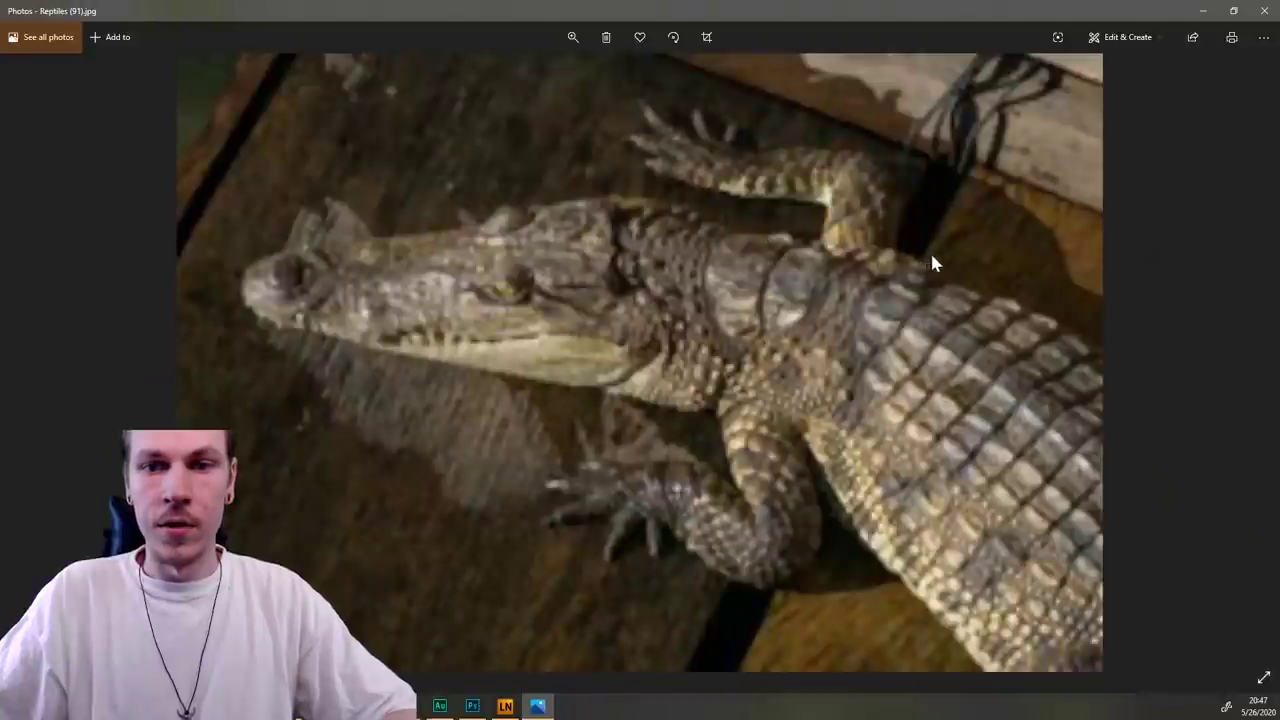
pyautogui.scroll(3, 929, 262)
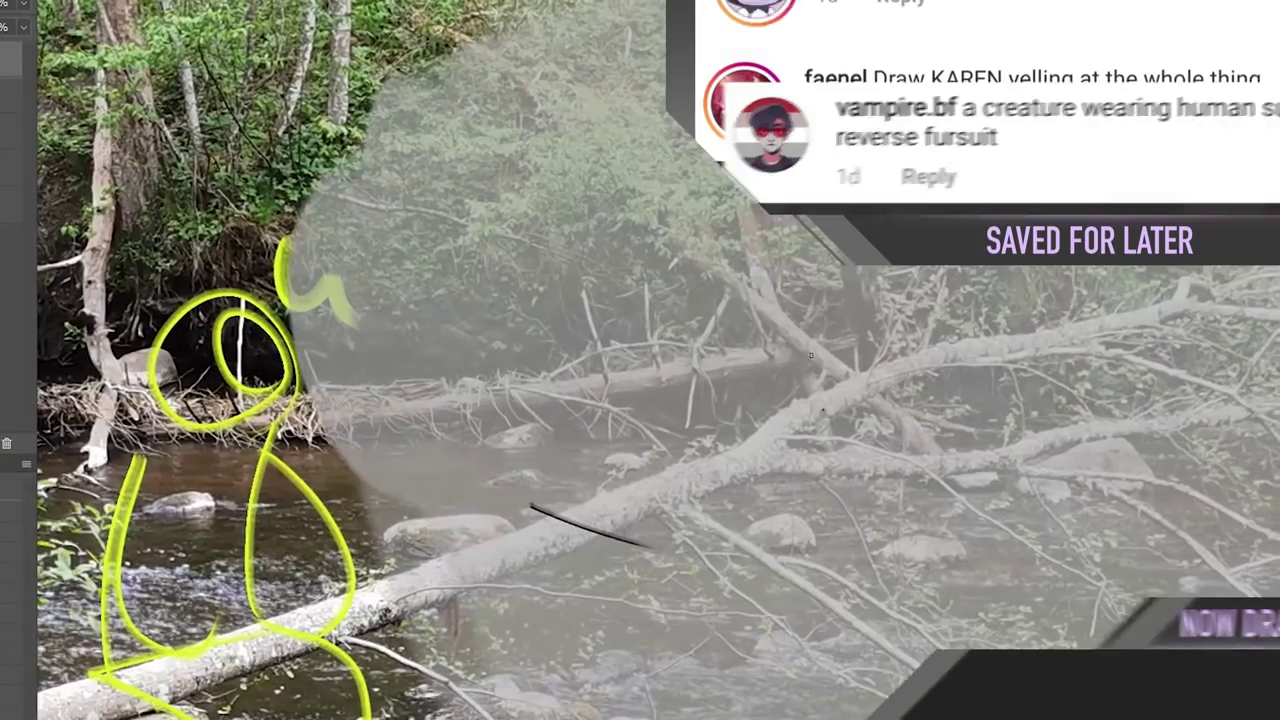
pyautogui.moveTo(604, 345); pyautogui.dragTo(637, 542)
pyautogui.hotkey('ctrl', 'z')
pyautogui.moveTo(564, 505); pyautogui.dragTo(627, 534)
pyautogui.hotkey('ctrl', 'z')
pyautogui.hotkey('ctrl', 'z')
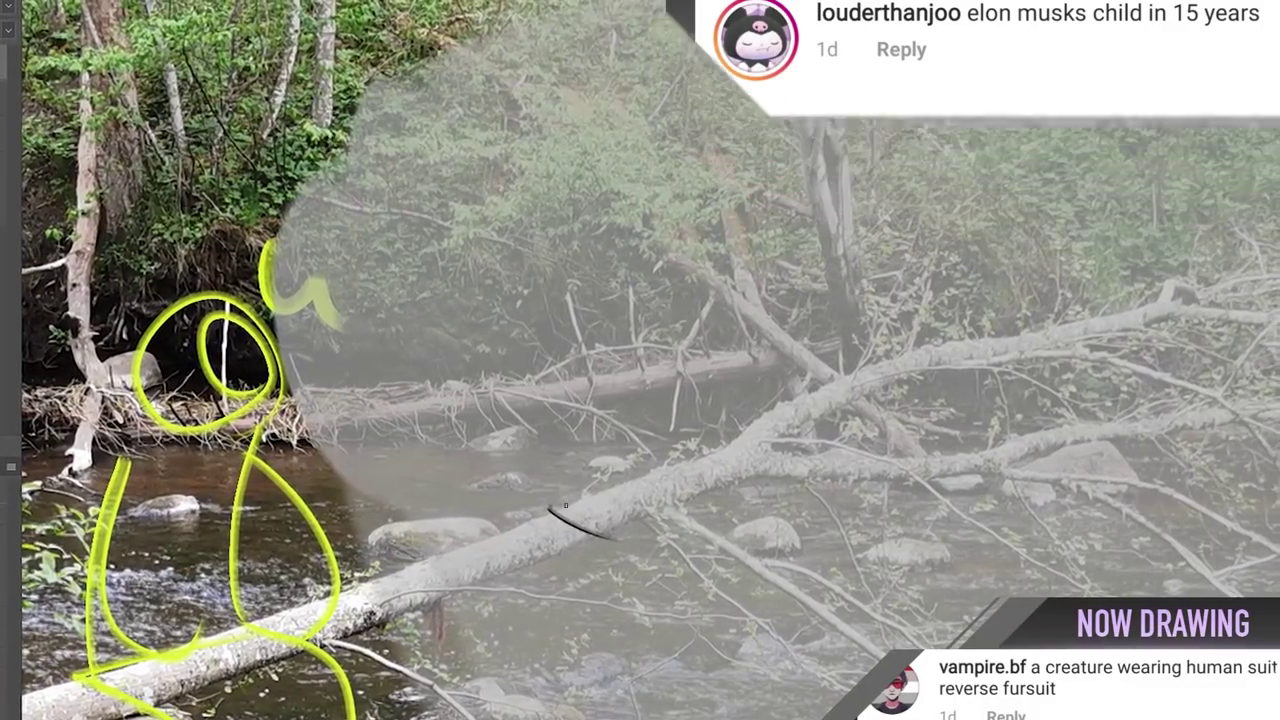
# Step: Sketch the seated creature's long curved back and bent legs in black over the fallen log
pyautogui.moveTo(548, 510); pyautogui.dragTo(661, 265)
pyautogui.moveTo(671, 475); pyautogui.dragTo(732, 509)
pyautogui.moveTo(601, 497)
pyautogui.mouseDown()
pyautogui.moveTo(664, 549)
pyautogui.moveTo(638, 606)
pyautogui.mouseUp()
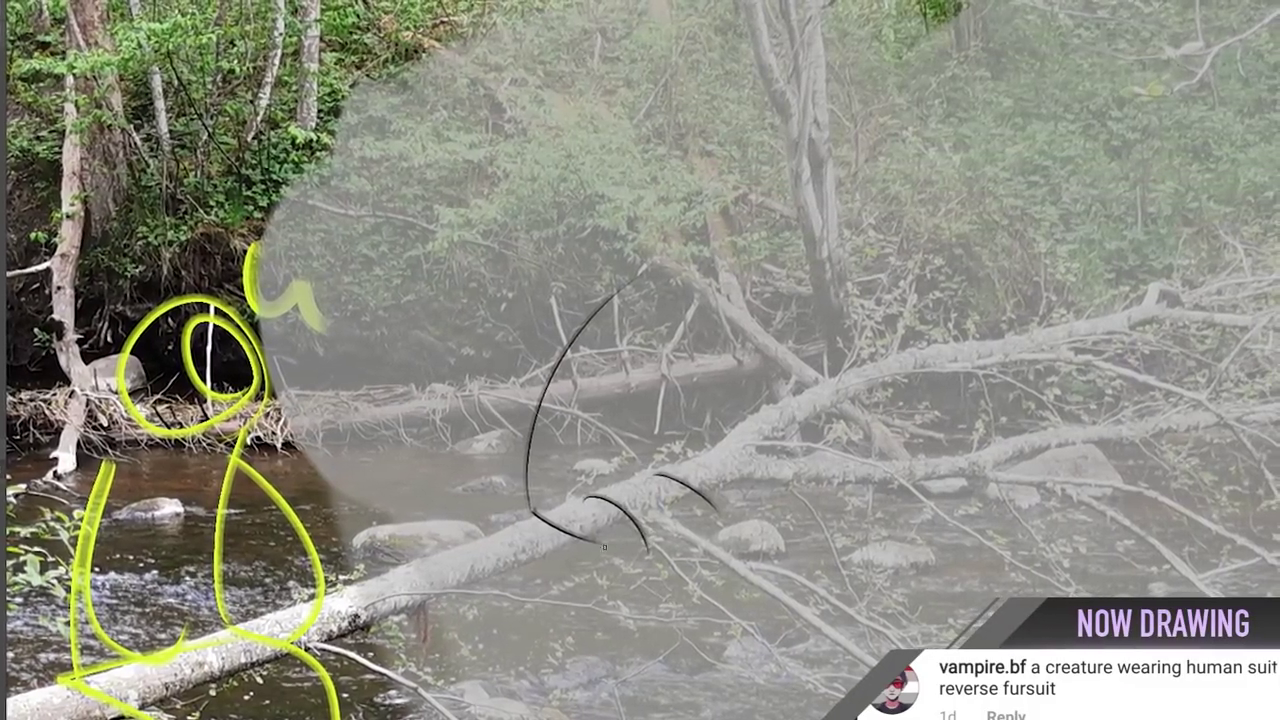
pyautogui.hotkey('ctrl', 'z')
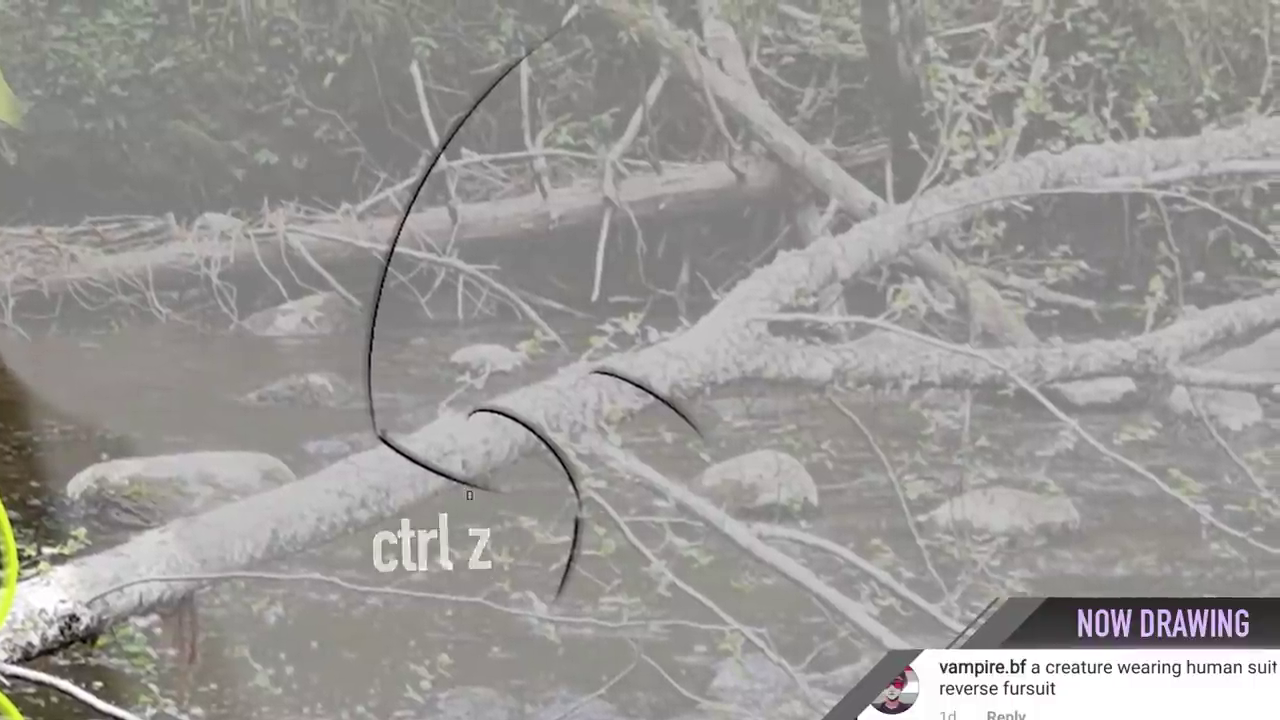
pyautogui.hotkey('ctrl', 'z')
pyautogui.moveTo(380, 435); pyautogui.dragTo(455, 595)
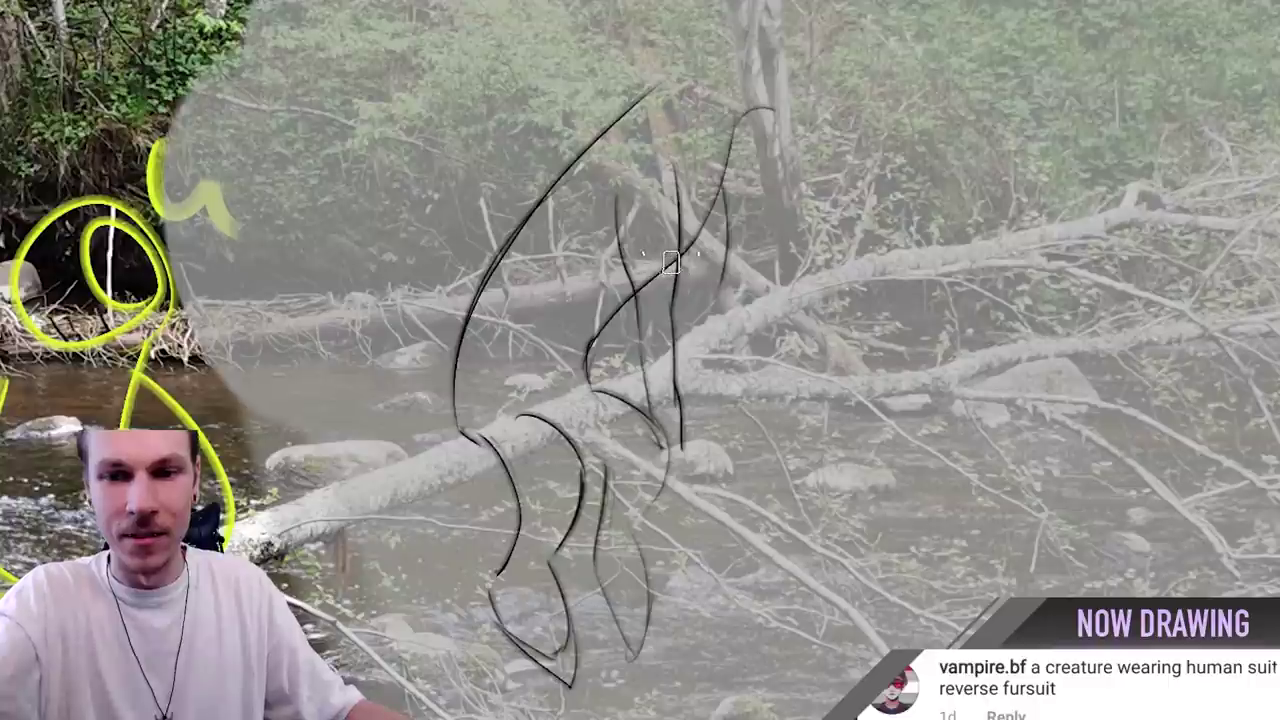
# Step: Sketch the creature's arm and front torso lines and add the mouth line along its snout
pyautogui.moveTo(671, 263); pyautogui.dragTo(638, 293)
pyautogui.moveTo(723, 260); pyautogui.dragTo(698, 355)
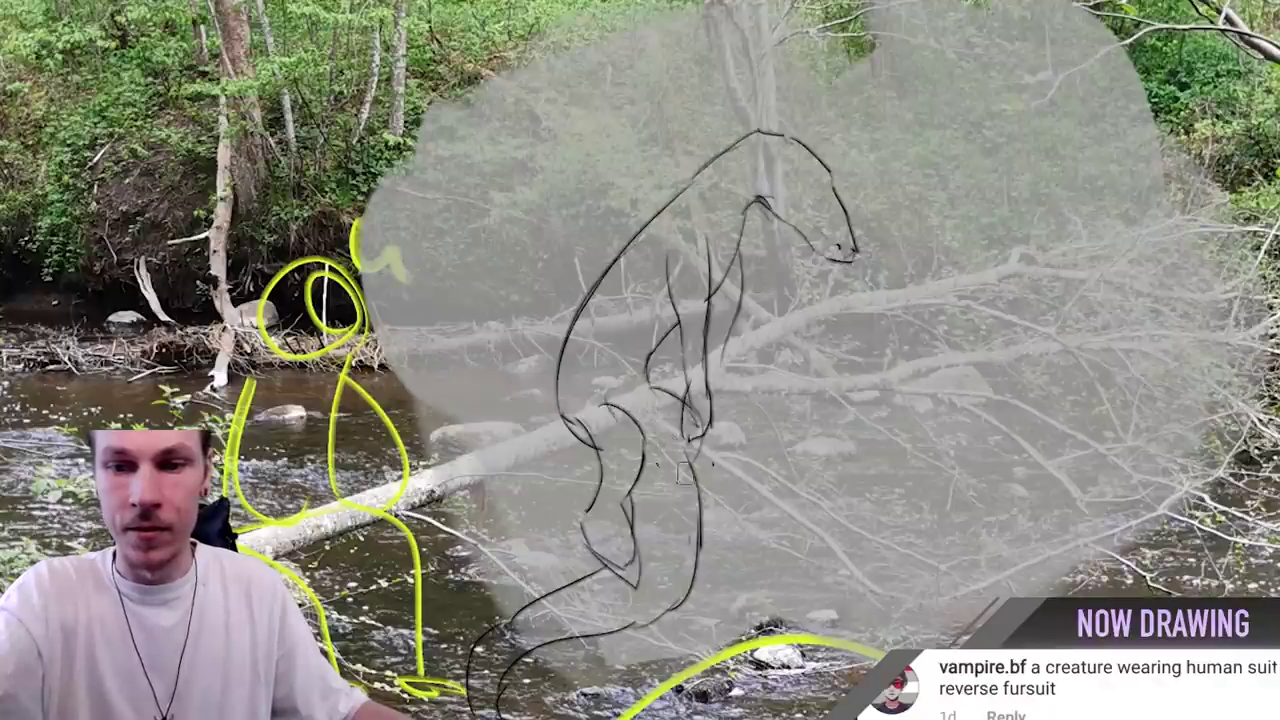
pyautogui.moveTo(780, 215); pyautogui.dragTo(814, 248)
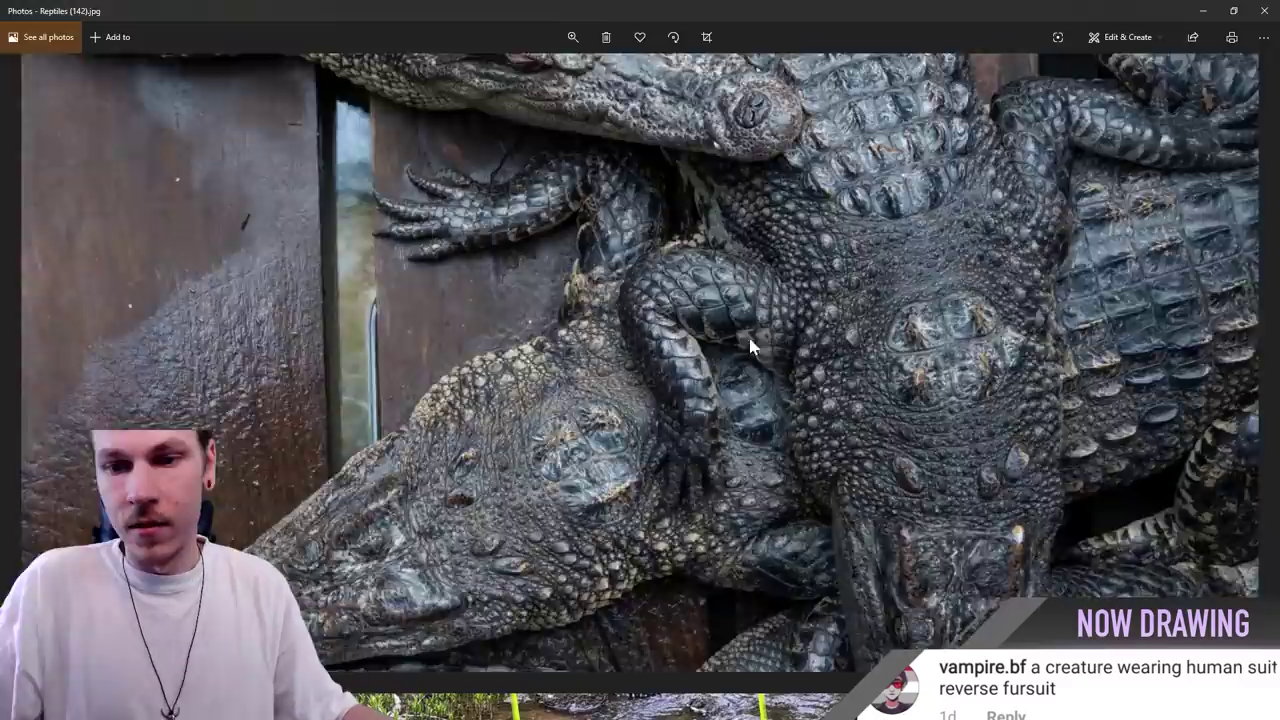
# Step: Examine the bent leg and its scales in the reference photo Reptiles (142).jpg, and return to the Photoshop sketch
pyautogui.scroll(3, 757, 335)
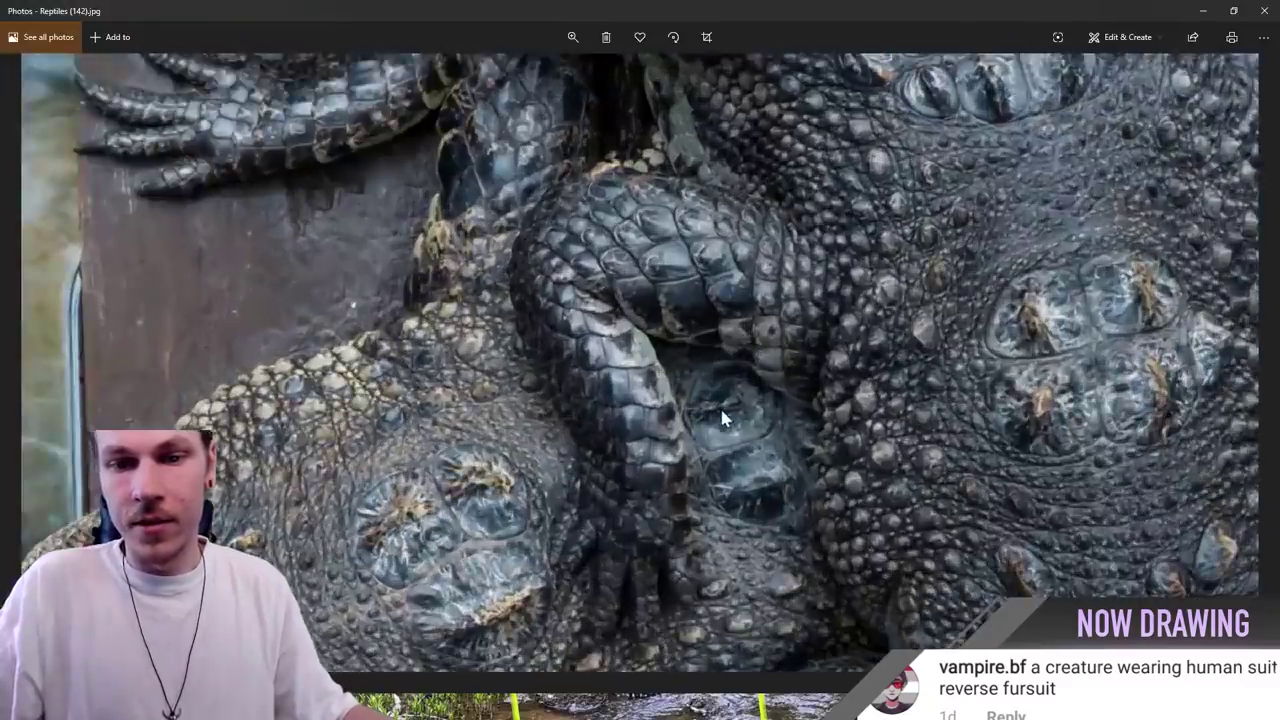
pyautogui.scroll(2, 724, 414)
pyautogui.scroll(-2, 707, 340)
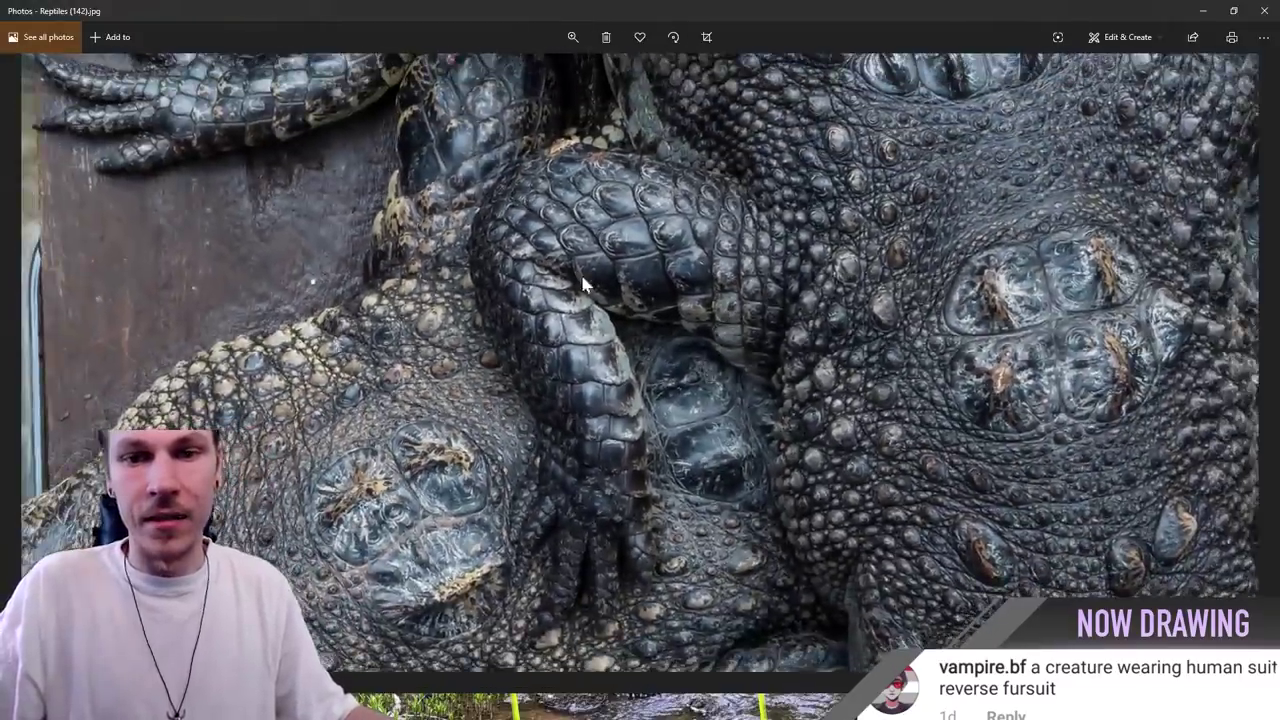
pyautogui.hotkey('alt', 'Tab')
# Step: Extend the creature's raised arm on Layer 2, and shift the lassoed arm lines slightly lower with Free Transform
pyautogui.scroll(3, 752, 304)
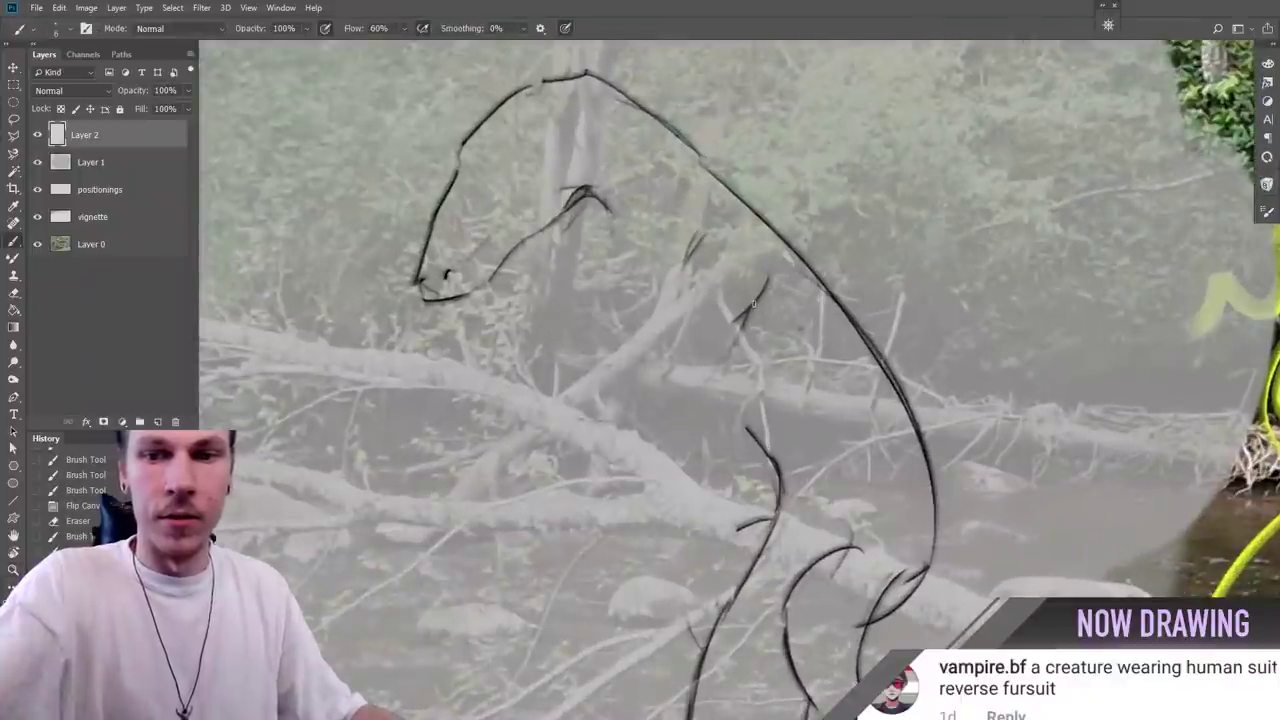
pyautogui.moveTo(580, 344); pyautogui.dragTo(600, 350)
pyautogui.press('l')
pyautogui.moveTo(572, 298); pyautogui.dragTo(786, 283)
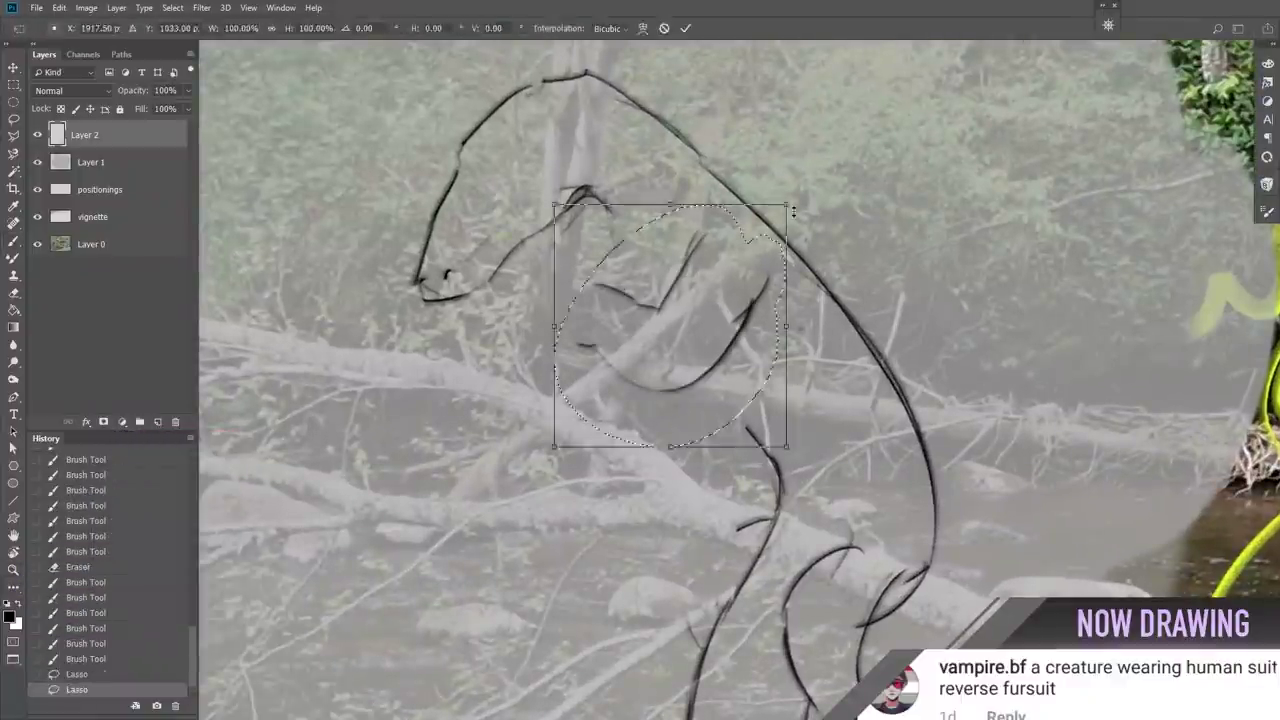
pyautogui.hotkey('ctrl', 't')
pyautogui.moveTo(690, 300); pyautogui.dragTo(698, 332)
pyautogui.press('Return')
pyautogui.hotkey('ctrl', 'd')
# Step: Erase stray arm lines and redraw the hand, head contours and leg details of the creature sketch
pyautogui.press('b')
pyautogui.moveTo(578, 308); pyautogui.dragTo(566, 350)
pyautogui.press('e')
pyautogui.moveTo(532, 284); pyautogui.dragTo(630, 325)
pyautogui.press('b')
pyautogui.moveTo(528, 168)
pyautogui.mouseDown()
pyautogui.moveTo(540, 160)
pyautogui.moveTo(420, 165)
pyautogui.mouseUp()
pyautogui.moveTo(1050, 217); pyautogui.dragTo(1010, 217)
pyautogui.moveTo(738, 542); pyautogui.dragTo(746, 588)
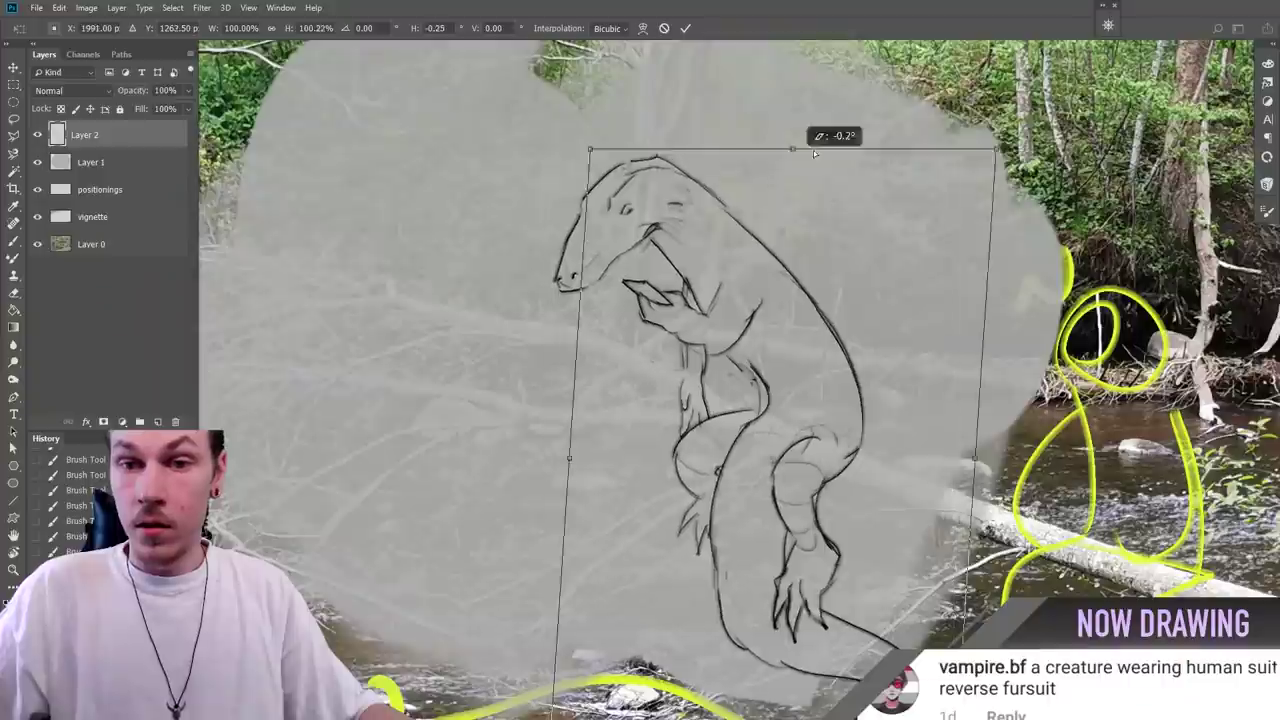
# Step: Skew and narrow the creature sketch on Layer 2 with Free Transform, and retouch its head and arm lines
pyautogui.moveTo(794, 149)
pyautogui.mouseDown()
pyautogui.moveTo(966, 146)
pyautogui.moveTo(946, 138)
pyautogui.mouseUp()
pyautogui.moveTo(959, 277); pyautogui.dragTo(922, 283)
pyautogui.press('Return')
pyautogui.moveTo(768, 250); pyautogui.dragTo(787, 209)
pyautogui.moveTo(648, 326); pyautogui.dragTo(782, 227)
pyautogui.hotkey('ctrl', 't')
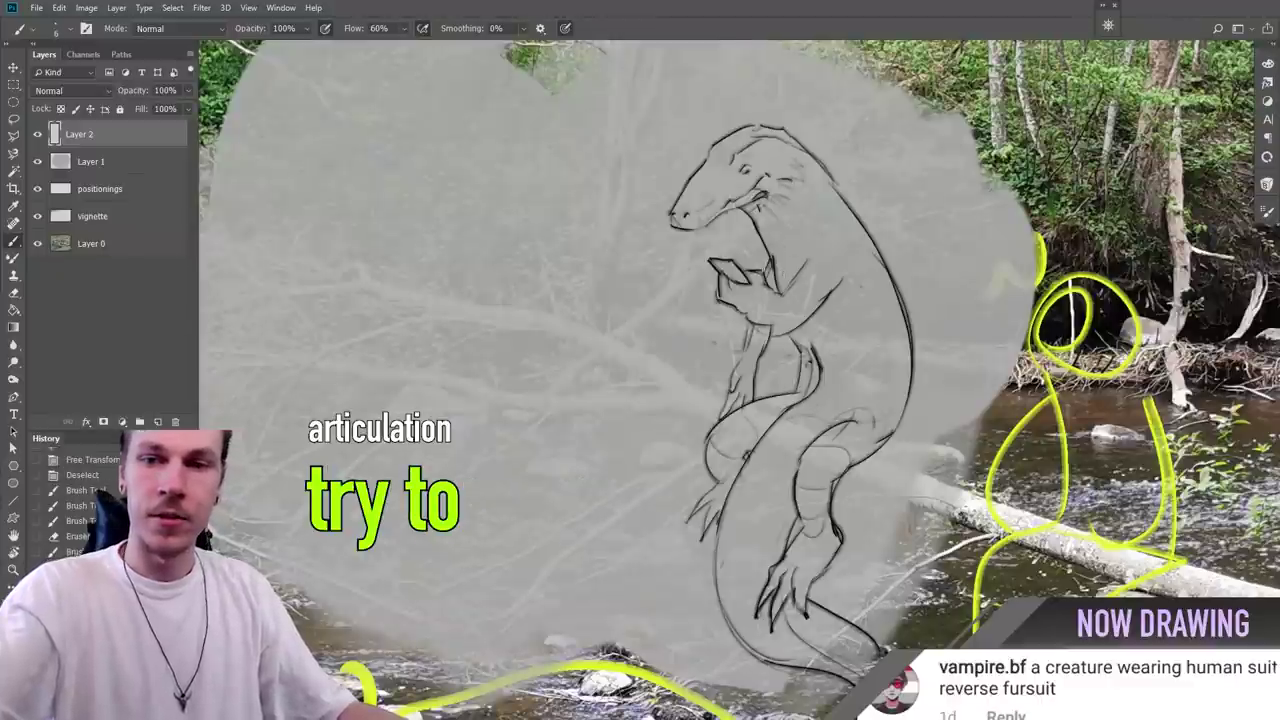
# Step: Draw human-like ears on both sides of the creature's head
pyautogui.press('z')
pyautogui.moveTo(858, 221)
pyautogui.mouseDown()
pyautogui.moveTo(780, 221)
pyautogui.moveTo(858, 221)
pyautogui.mouseUp()
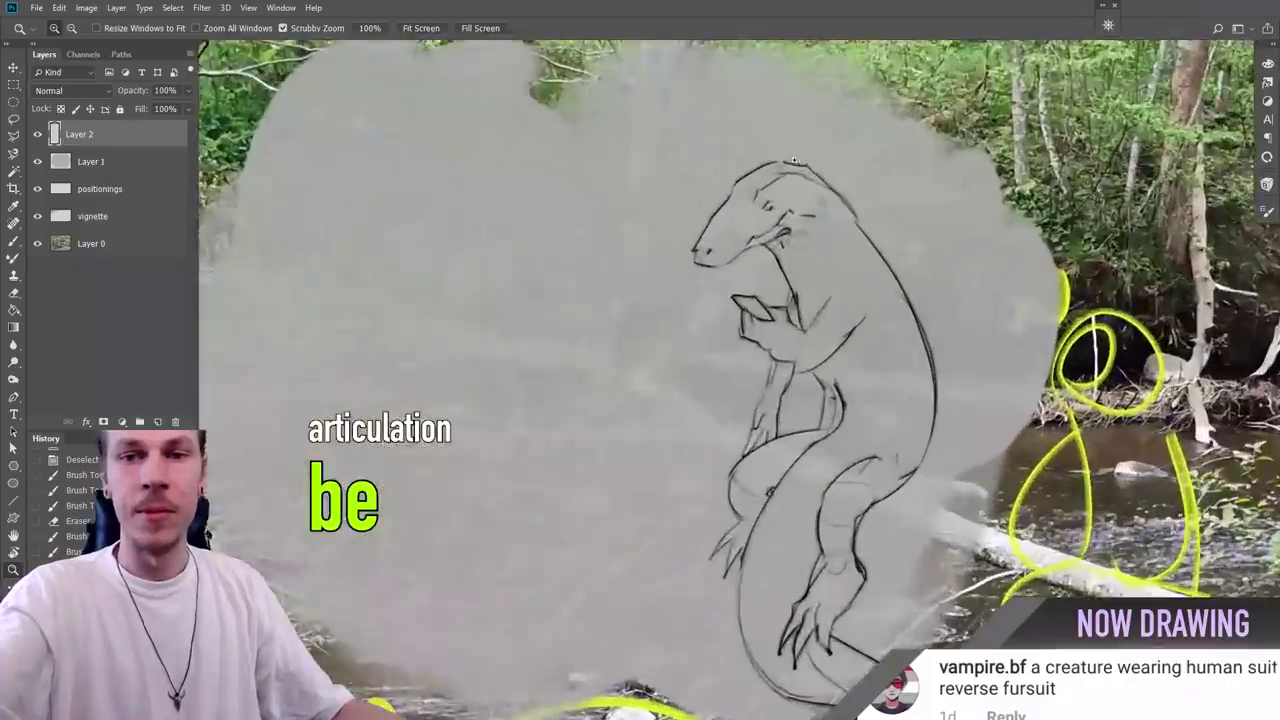
pyautogui.press('b')
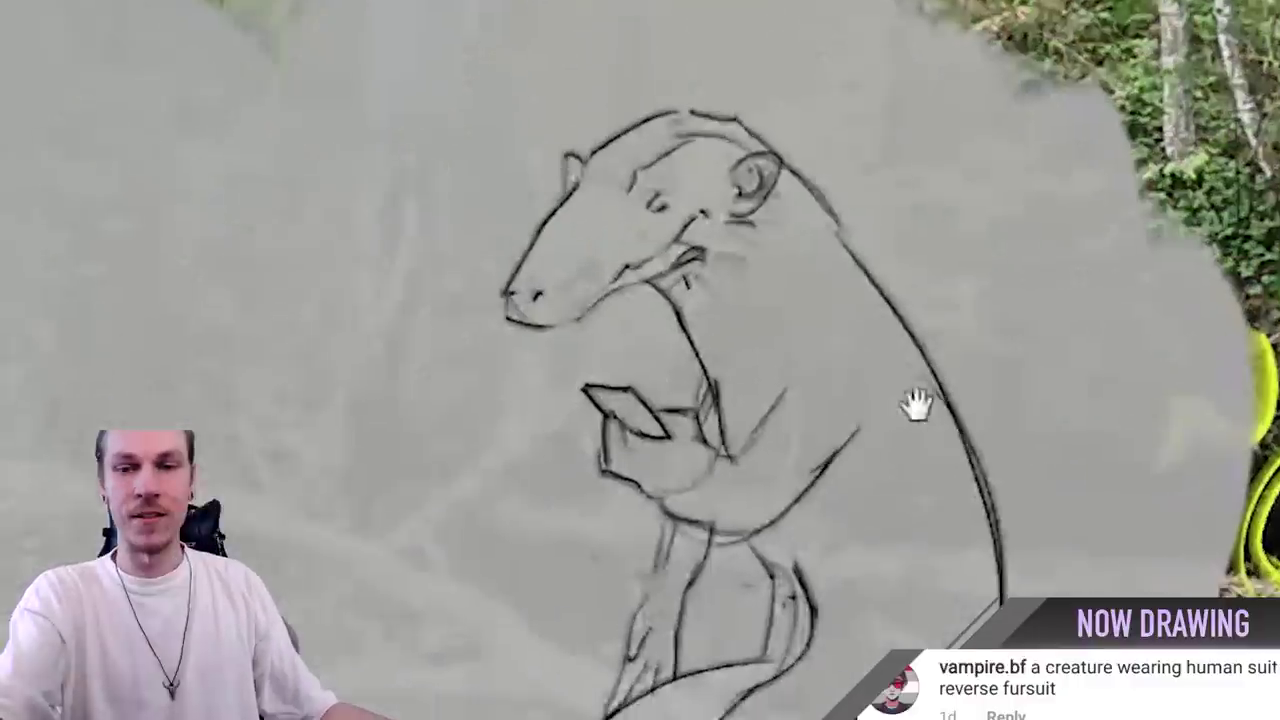
pyautogui.press('z')
pyautogui.moveTo(775, 179); pyautogui.dragTo(1005, 337)
pyautogui.moveTo(928, 294); pyautogui.dragTo(785, 202)
pyautogui.moveTo(1003, 336); pyautogui.dragTo(800, 212)
# Step: Fill in the creature's silhouette with flat dark grey on Layer 3 beneath the line art
pyautogui.press('b')
pyautogui.moveTo(113, 161); pyautogui.dragTo(117, 168)
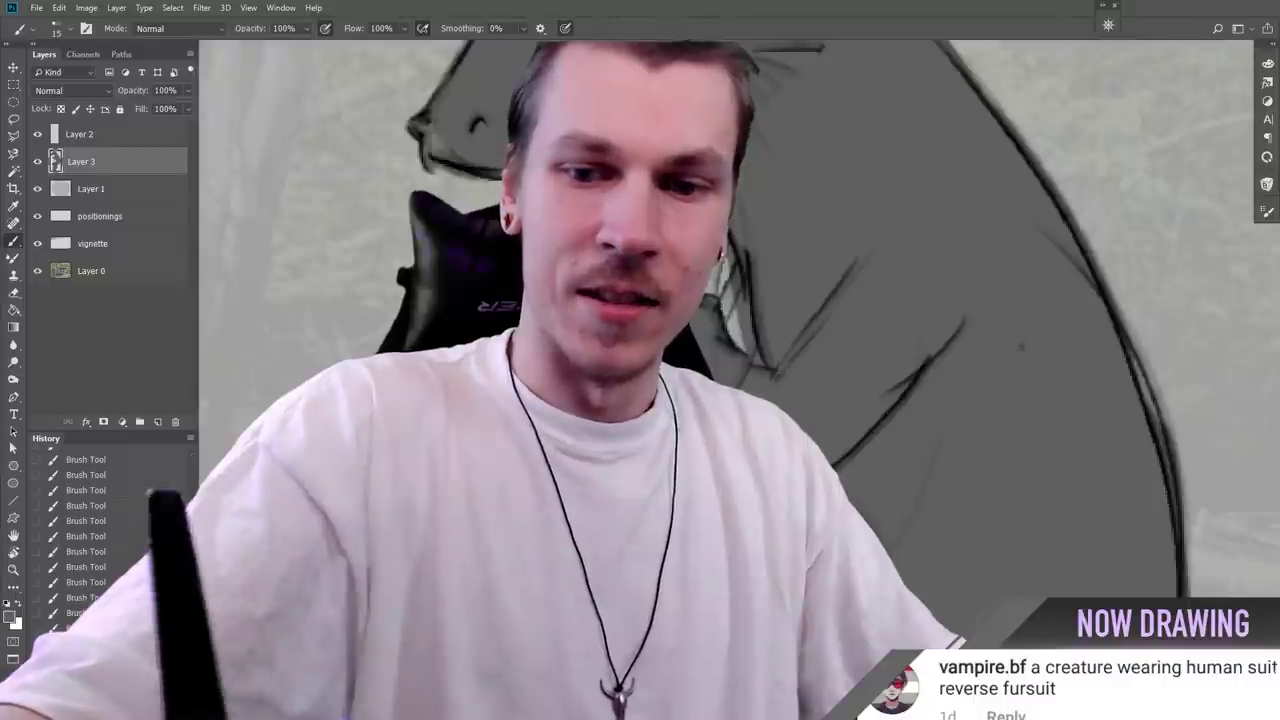
pyautogui.moveTo(703, 475); pyautogui.dragTo(760, 275)
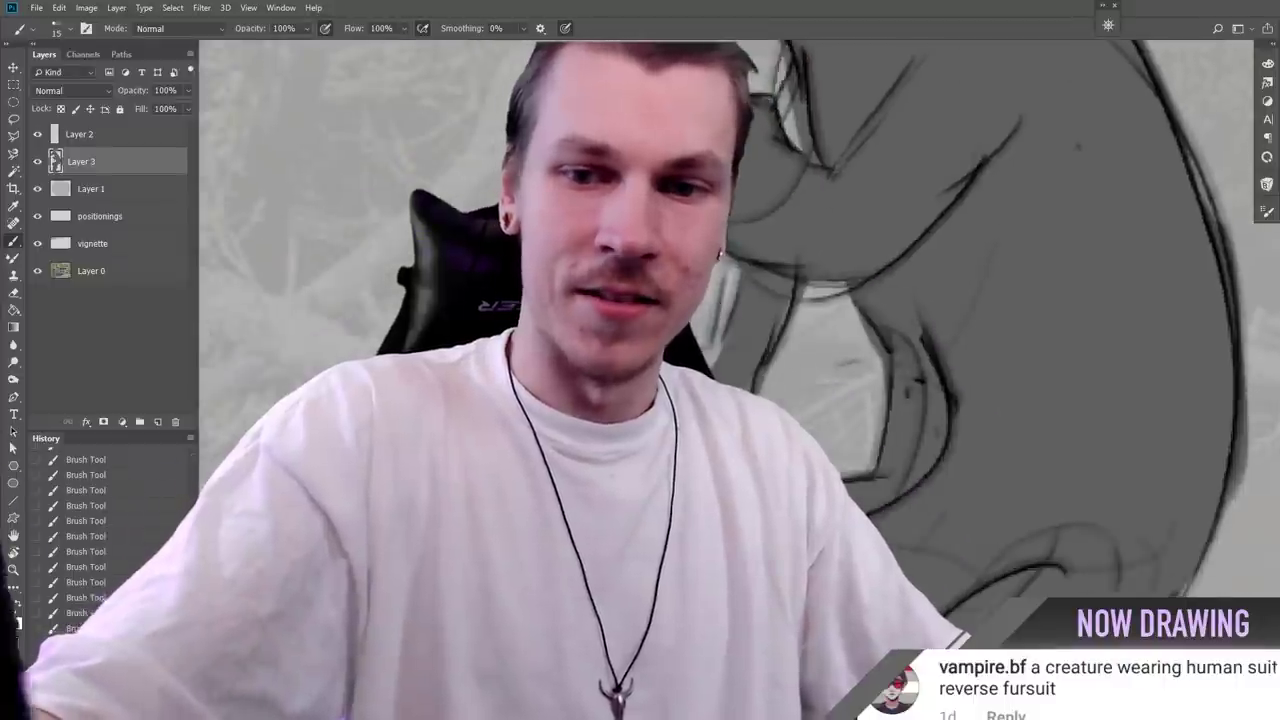
pyautogui.moveTo(806, 212); pyautogui.dragTo(716, 575)
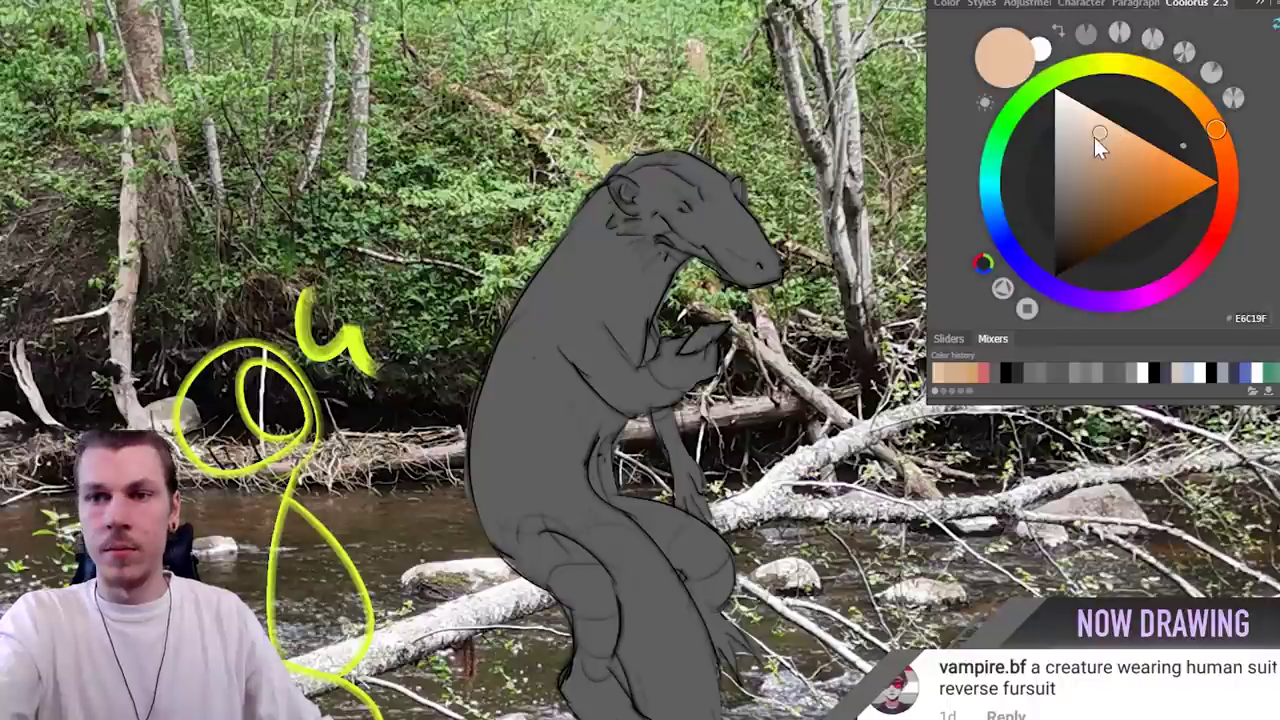
# Step: Pick the light peach colour DEBDA1 and paint it over the creature's grey silhouette as human skin
pyautogui.click(1094, 136)
pyautogui.moveTo(693, 404); pyautogui.dragTo(587, 410)
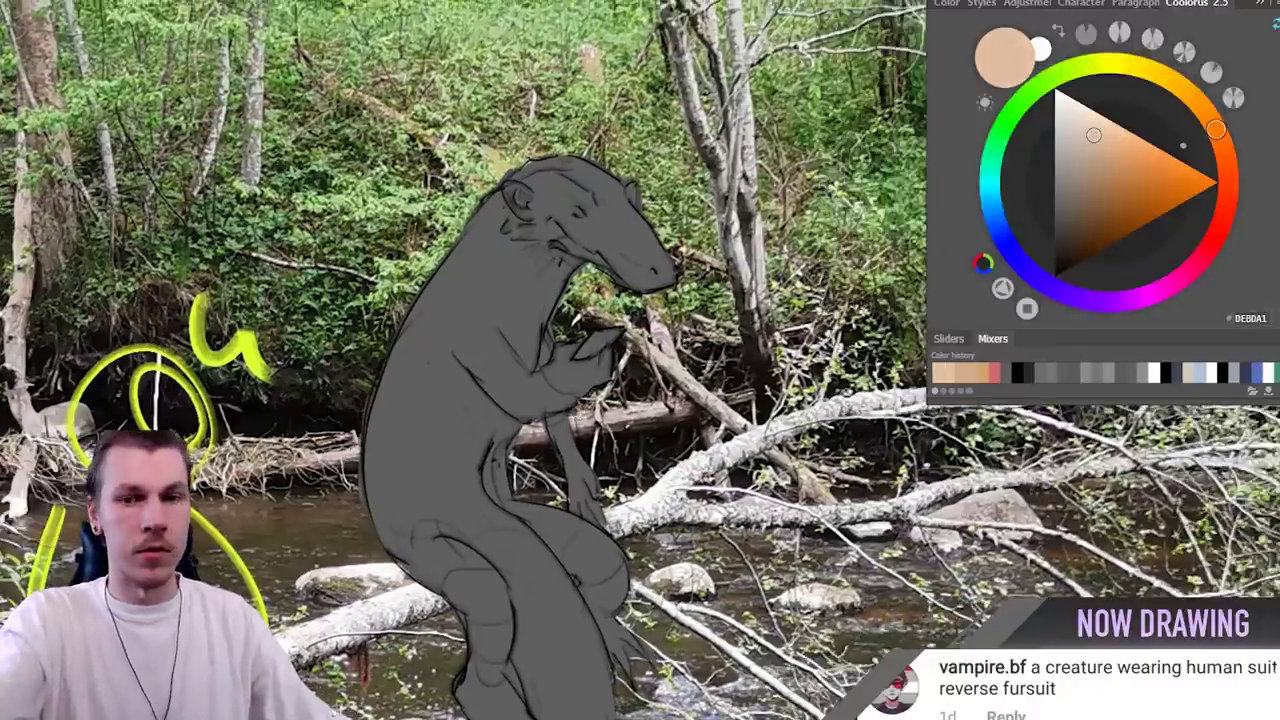
pyautogui.moveTo(693, 257); pyautogui.dragTo(491, 428)
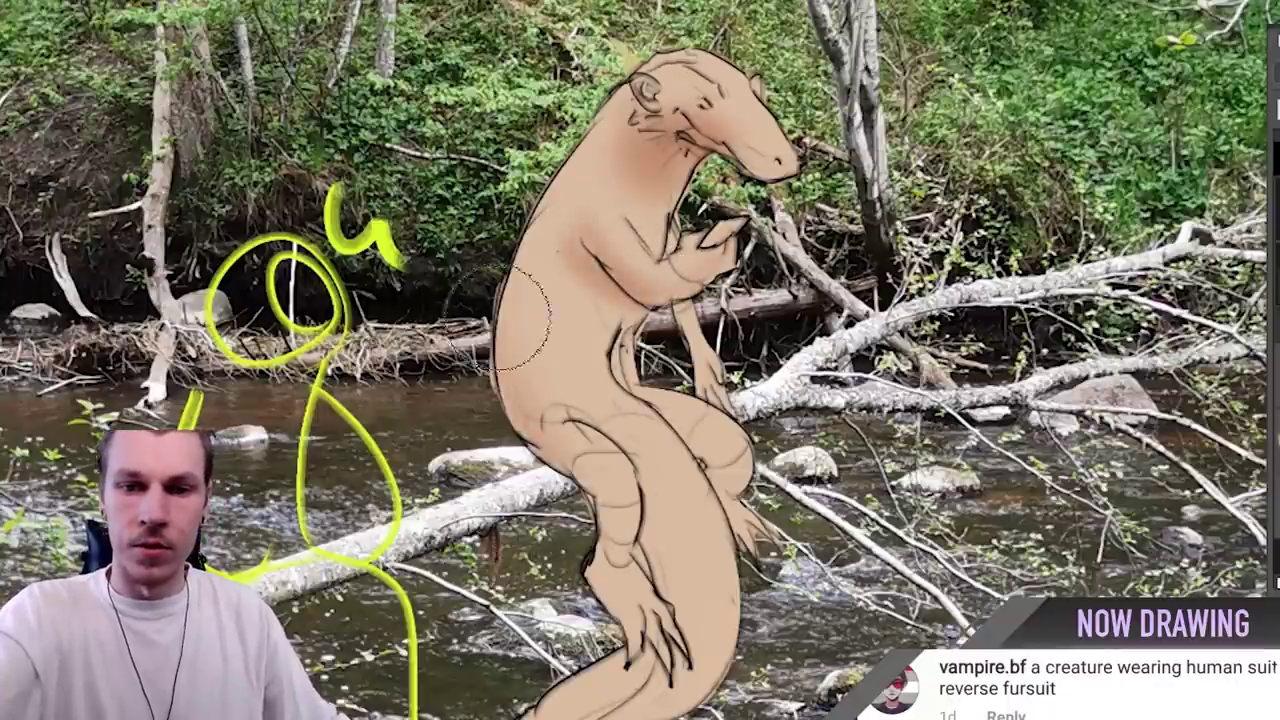
# Step: Shade the creature's peach skin on Layer 3 with a soft brush, working around the thighs and tail base
pyautogui.scroll(1, 497, 318)
pyautogui.moveTo(884, 299); pyautogui.dragTo(919, 229)
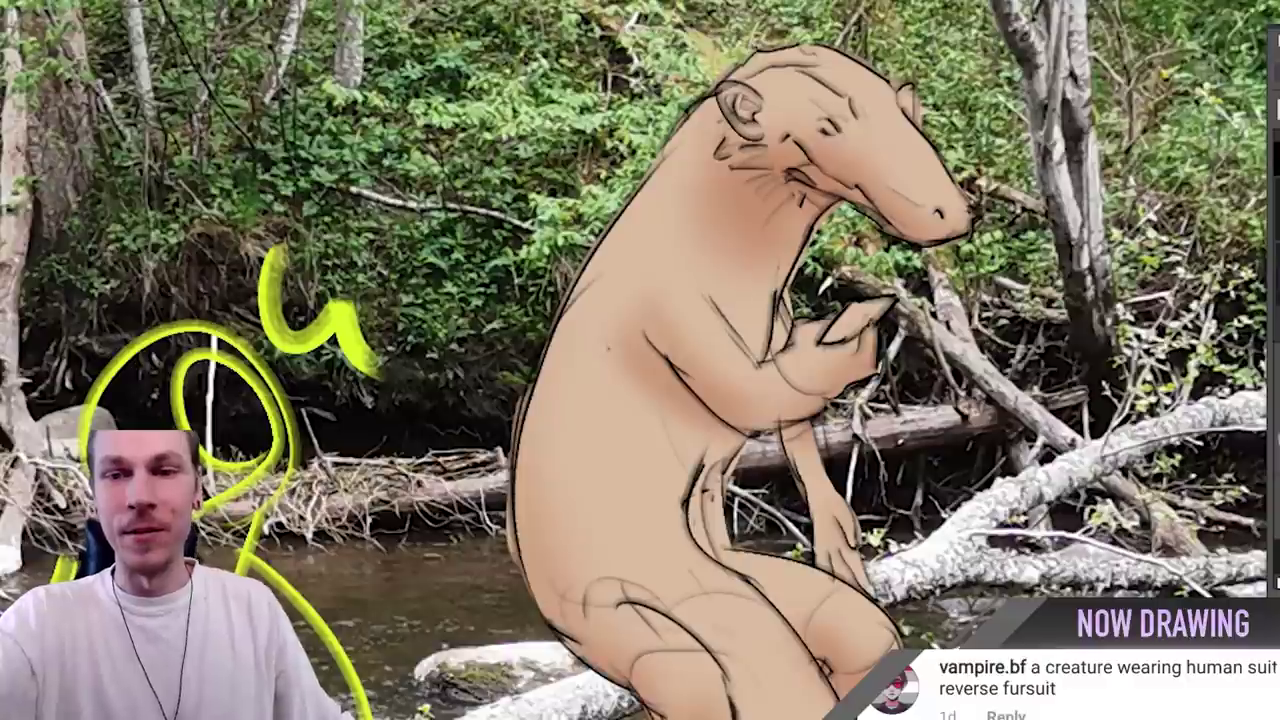
pyautogui.moveTo(1129, 120); pyautogui.dragTo(842, 137)
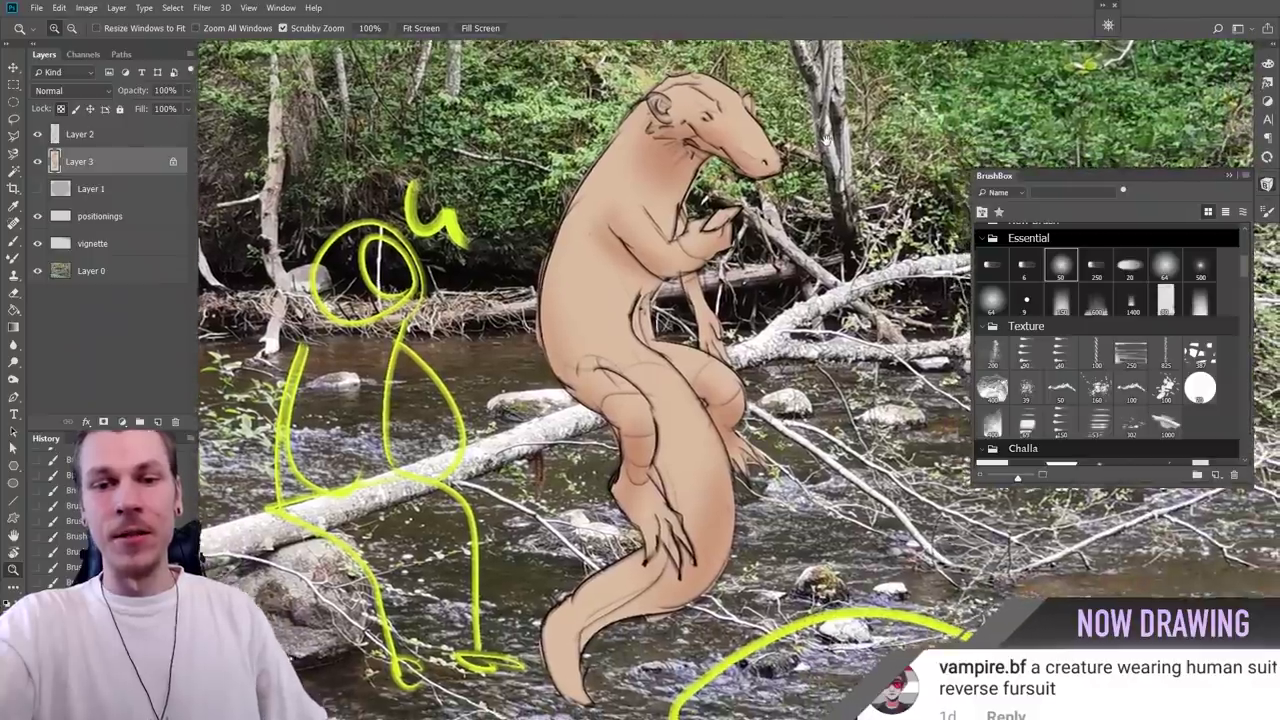
pyautogui.press('b')
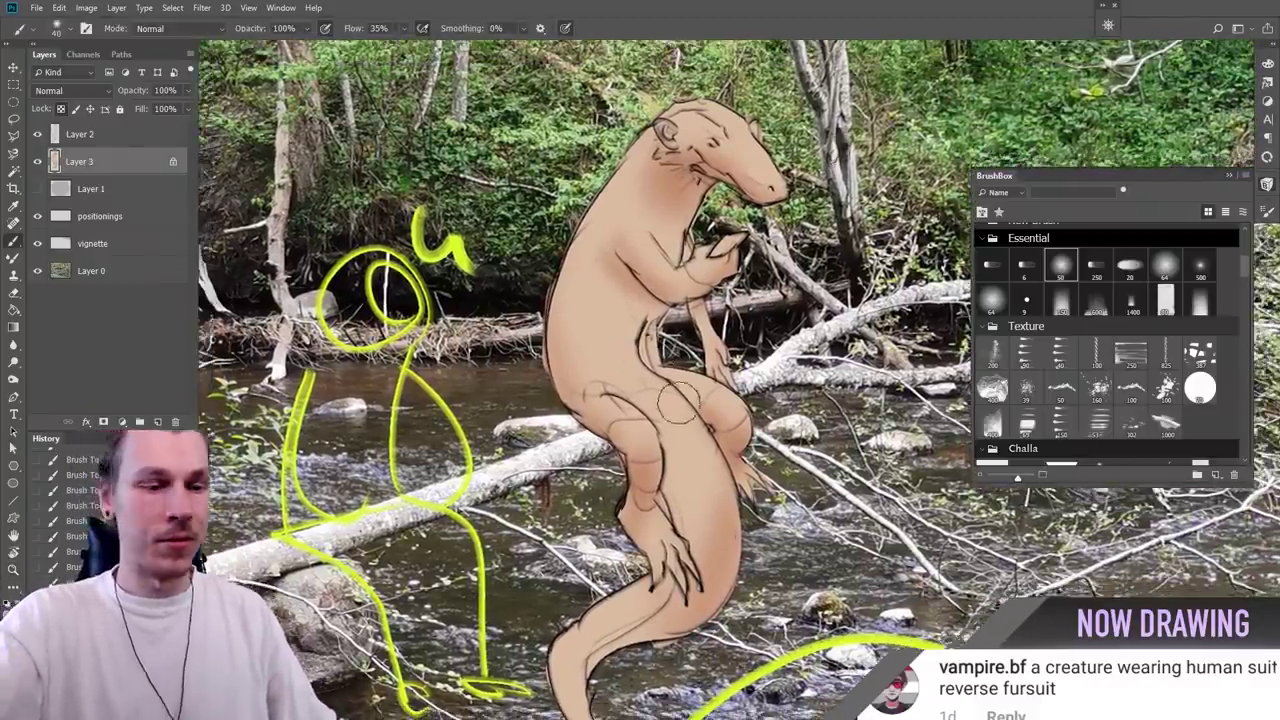
pyautogui.moveTo(676, 396); pyautogui.dragTo(694, 441)
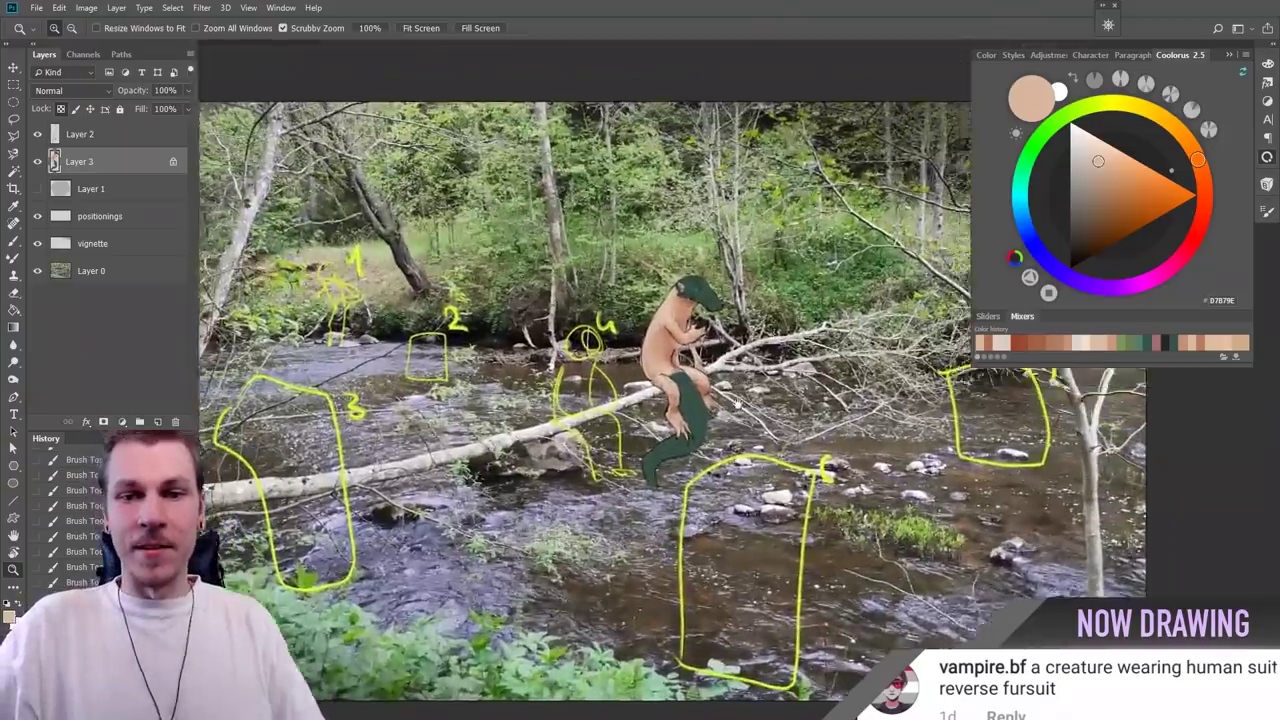
# Step: Sample a green from the painting and brush darker scale details onto the creature's reptile head
pyautogui.moveTo(737, 403)
pyautogui.mouseDown()
pyautogui.moveTo(735, 416)
pyautogui.moveTo(690, 402)
pyautogui.moveTo(748, 389)
pyautogui.moveTo(750, 404)
pyautogui.mouseUp()
pyautogui.moveTo(720, 251); pyautogui.dragTo(820, 251)
pyautogui.press('b')
pyautogui.keyDown('alt'); pyautogui.click(740, 234); pyautogui.keyUp('alt')
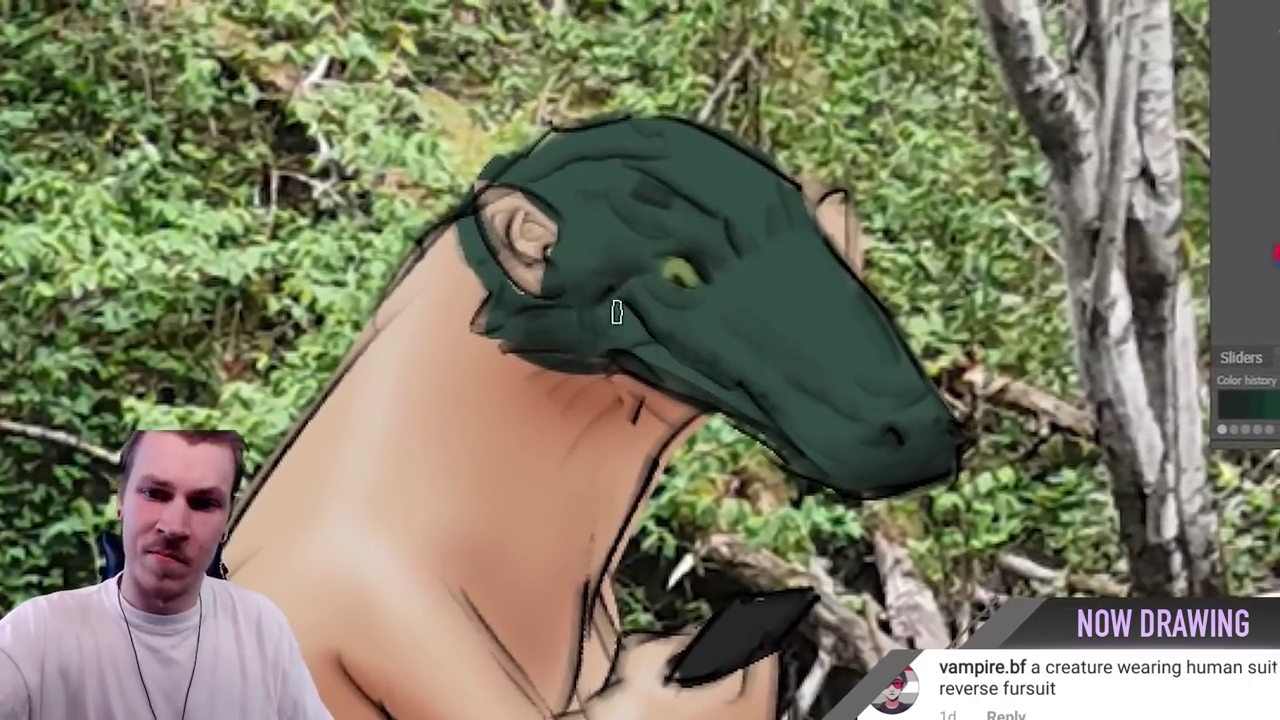
pyautogui.click(800, 342)
pyautogui.click(848, 310)
pyautogui.moveTo(734, 502)
pyautogui.mouseDown()
pyautogui.moveTo(806, 302)
pyautogui.moveTo(751, 412)
pyautogui.moveTo(743, 505)
pyautogui.mouseUp()
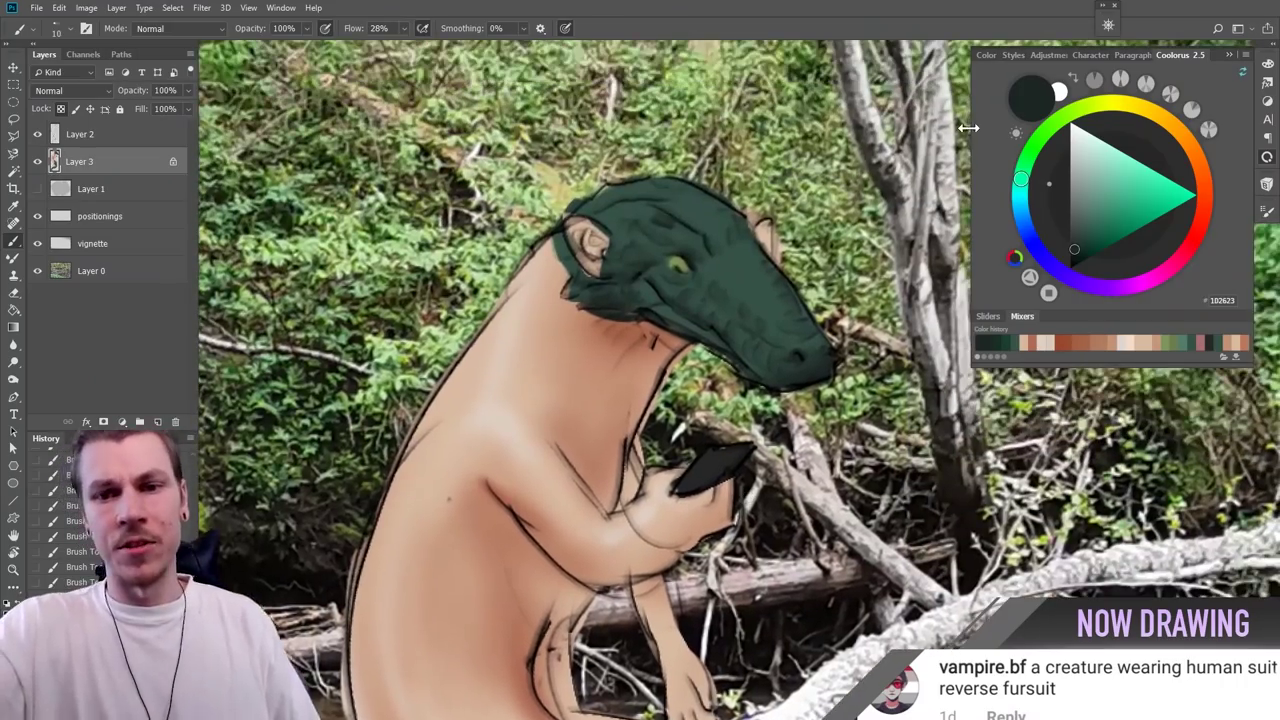
# Step: Pick a pale grey-green, reduce the brush size and paint small scale highlights along the snout
pyautogui.click(1081, 180)
pyautogui.press('[')
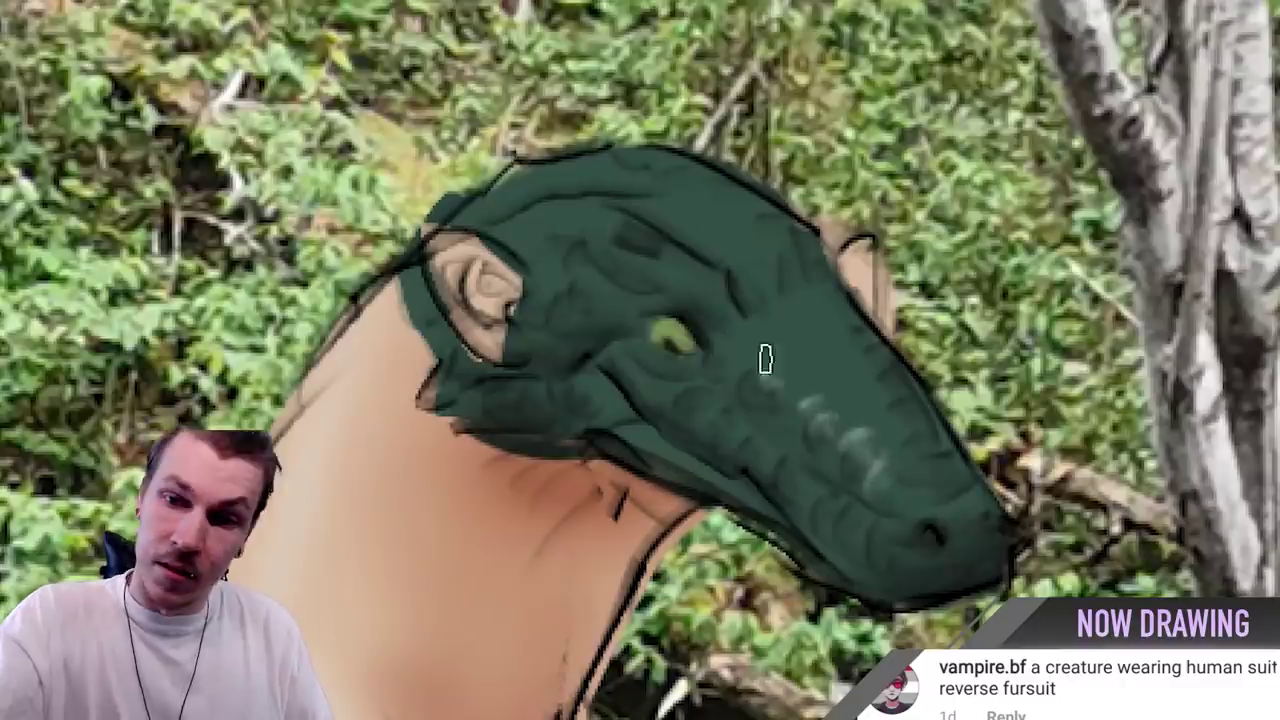
pyautogui.moveTo(748, 378); pyautogui.dragTo(768, 343)
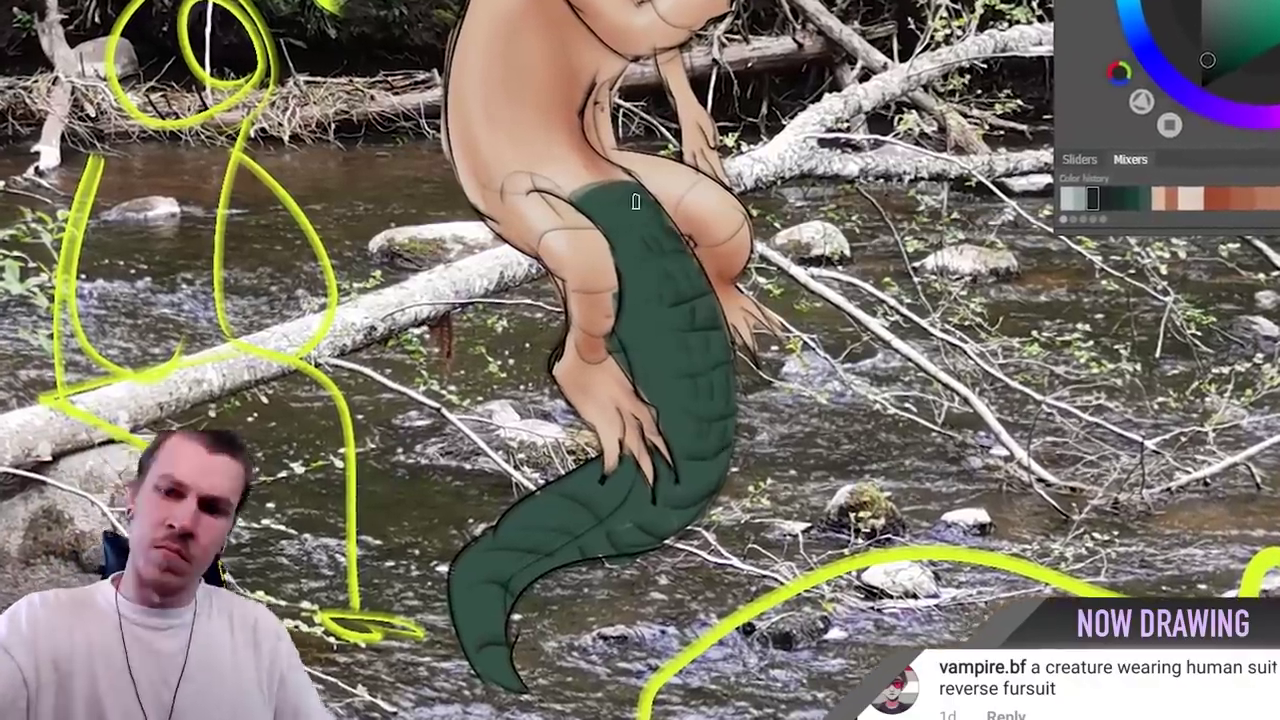
# Step: Paint dark scale lines on the green tail, and add highlights in the pale grey-green 94A9A2
pyautogui.moveTo(600, 520); pyautogui.dragTo(551, 571)
pyautogui.click(1075, 195)
pyautogui.moveTo(650, 240); pyautogui.dragTo(617, 327)
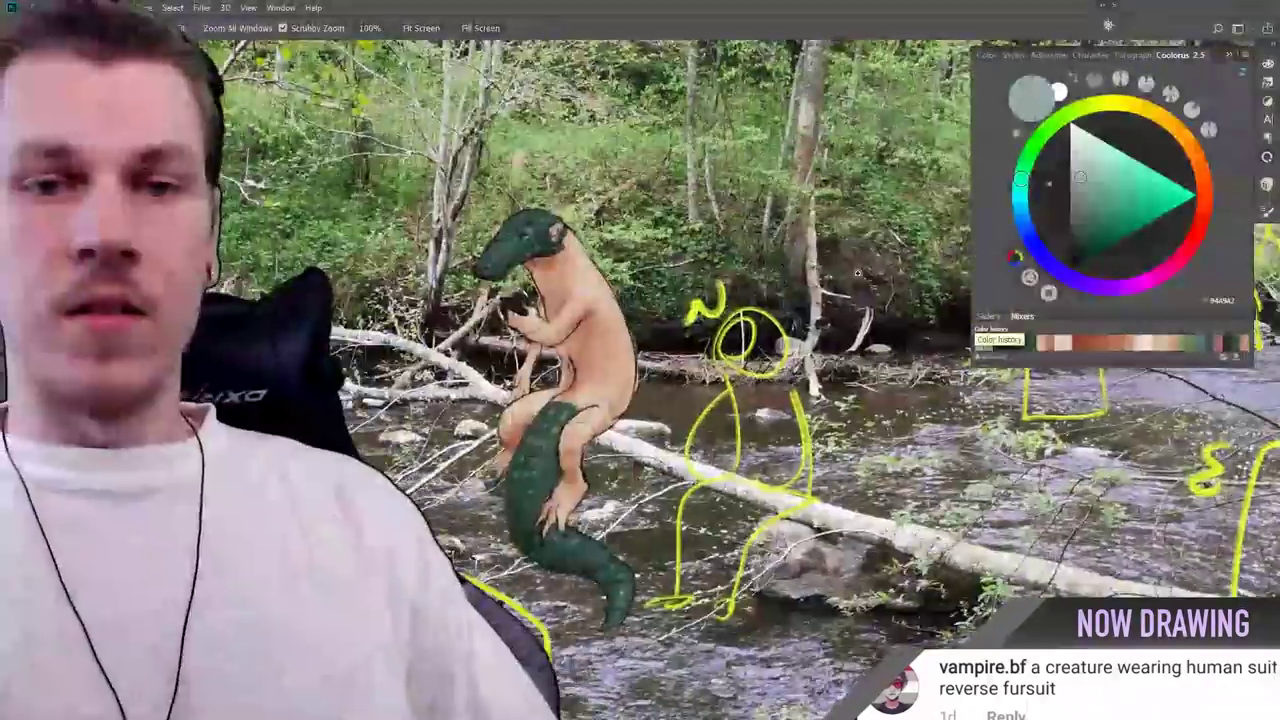
pyautogui.scroll(-3, 640, 360)
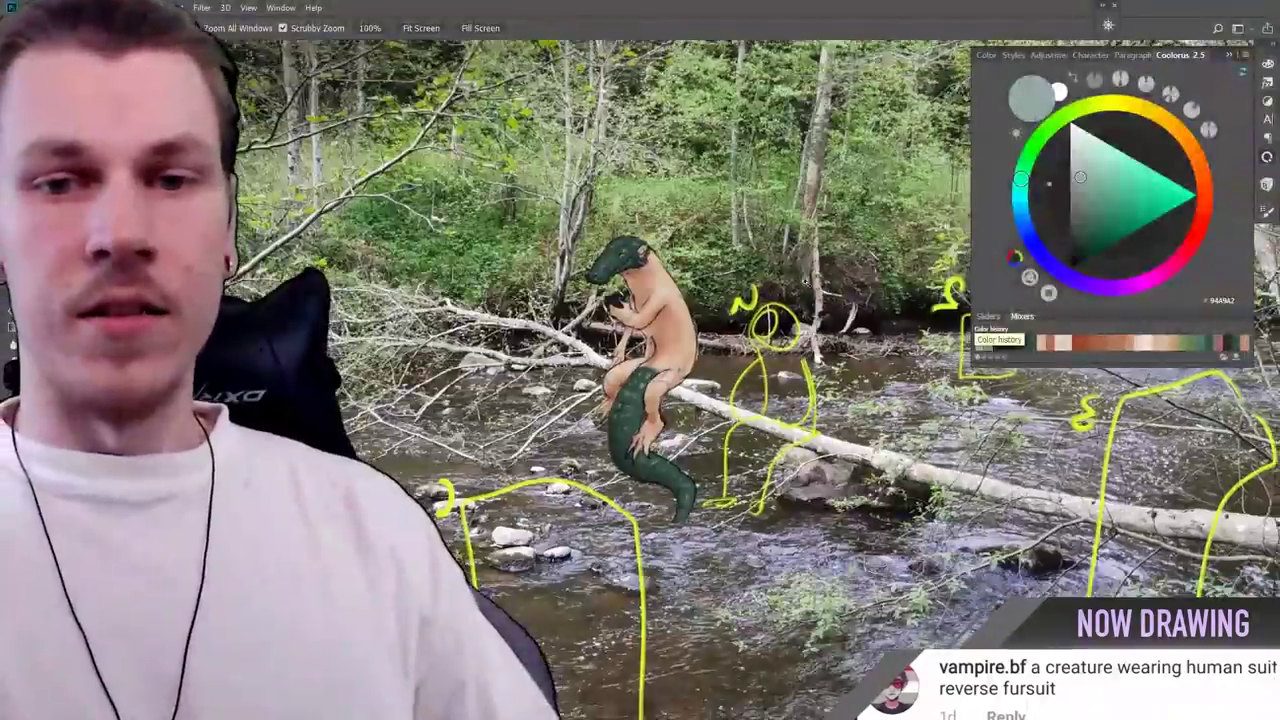
pyautogui.scroll(4, 640, 360)
pyautogui.click(831, 300)
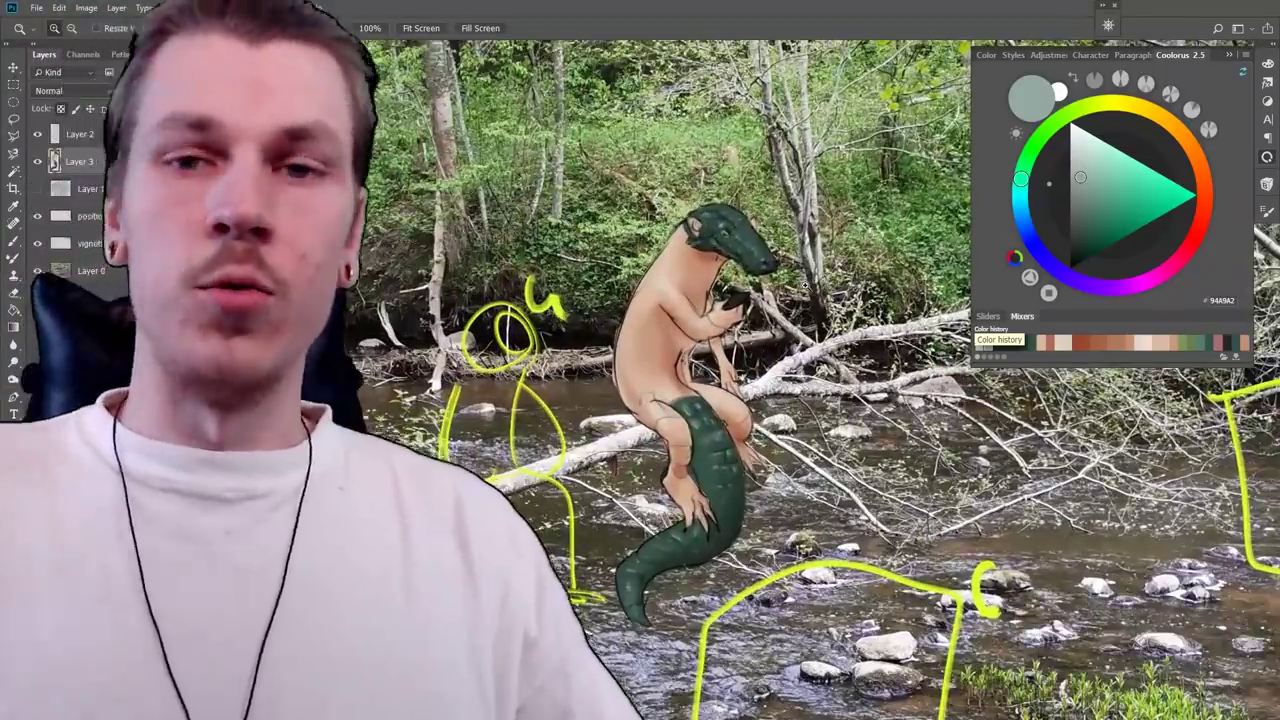
pyautogui.click(696, 291)
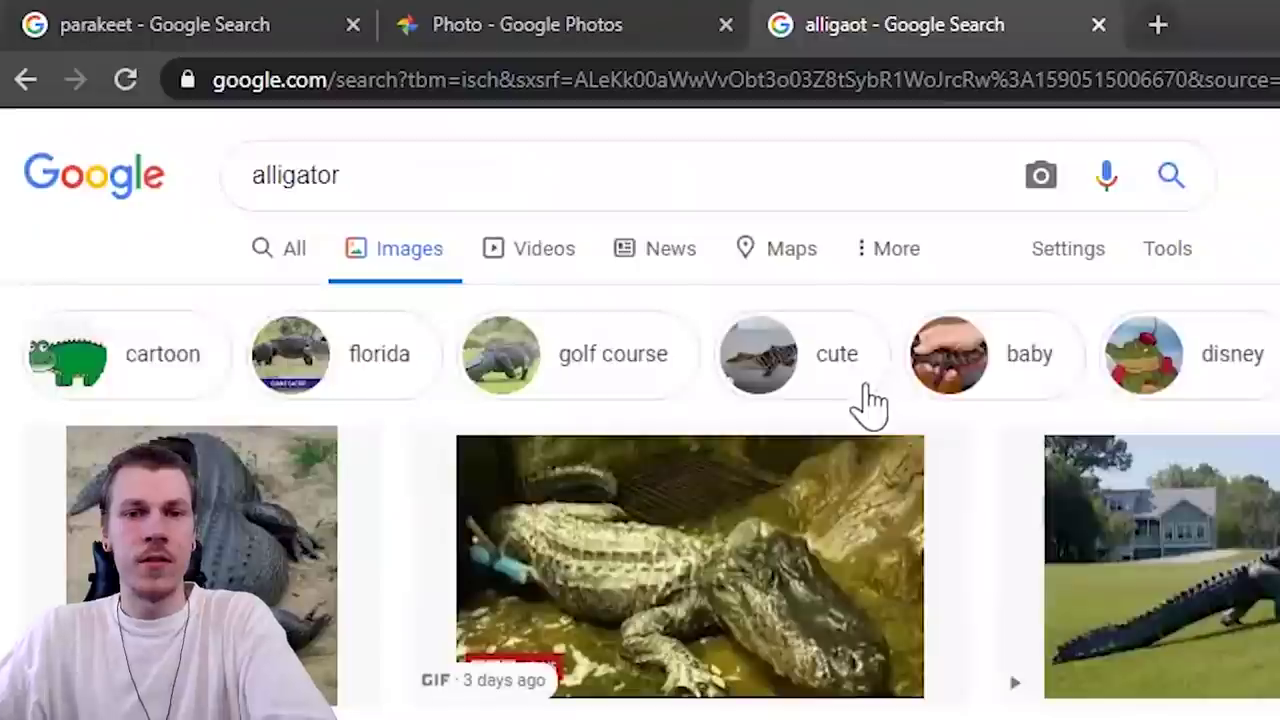
# Step: Search Google Images for "elonmusk baby" and open one of the baby photos in the results
pyautogui.click(512, 175)
pyautogui.hotkey('ctrl', 'a')
pyautogui.write('elonmusk baby')
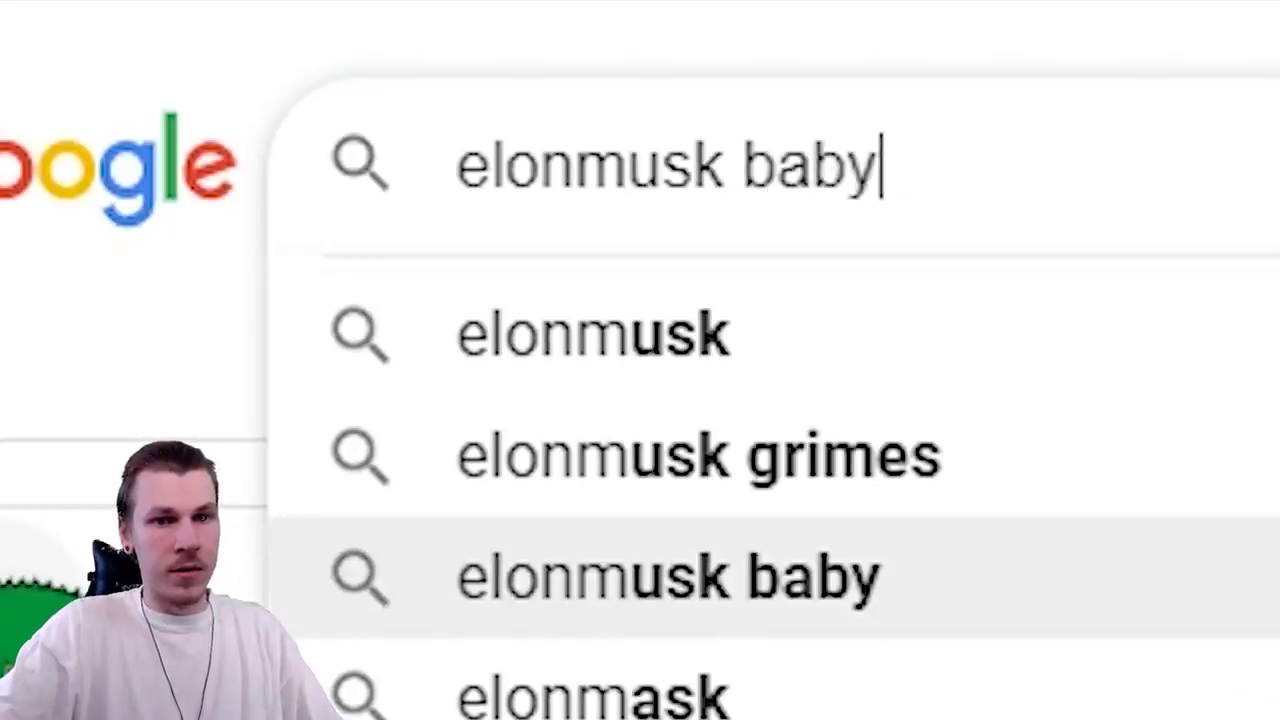
pyautogui.press('Return')
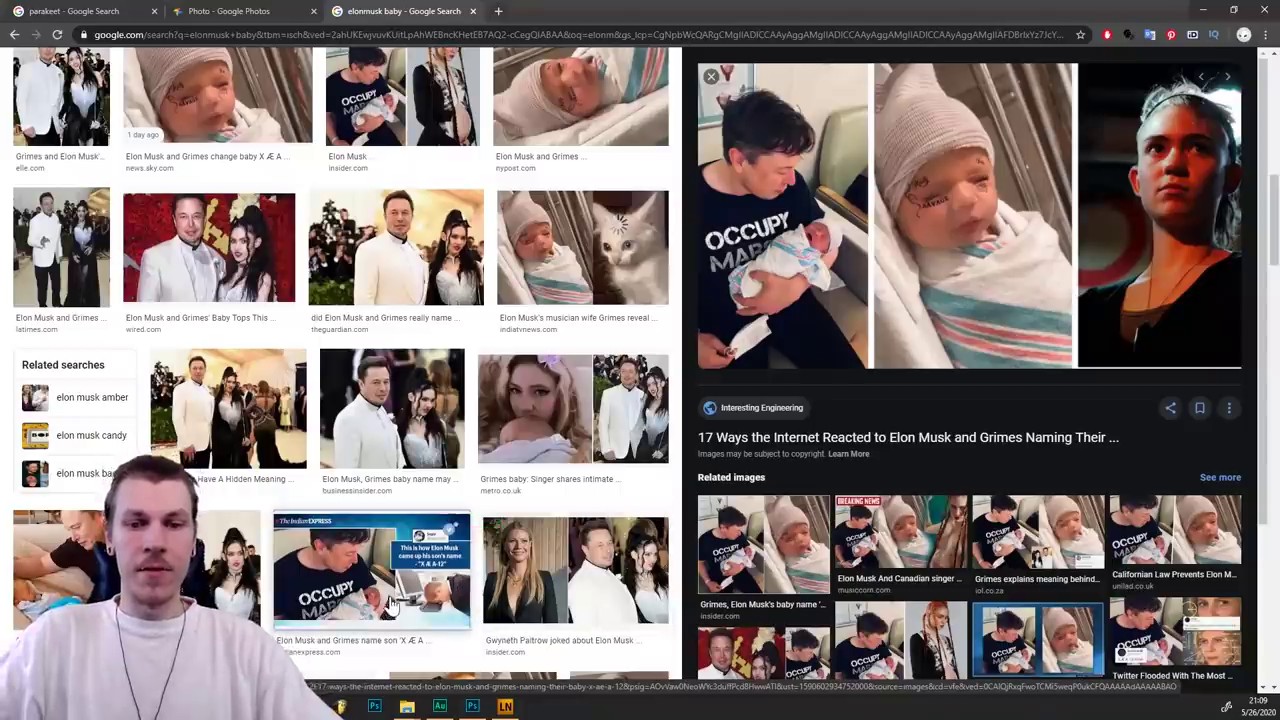
pyautogui.click(388, 603)
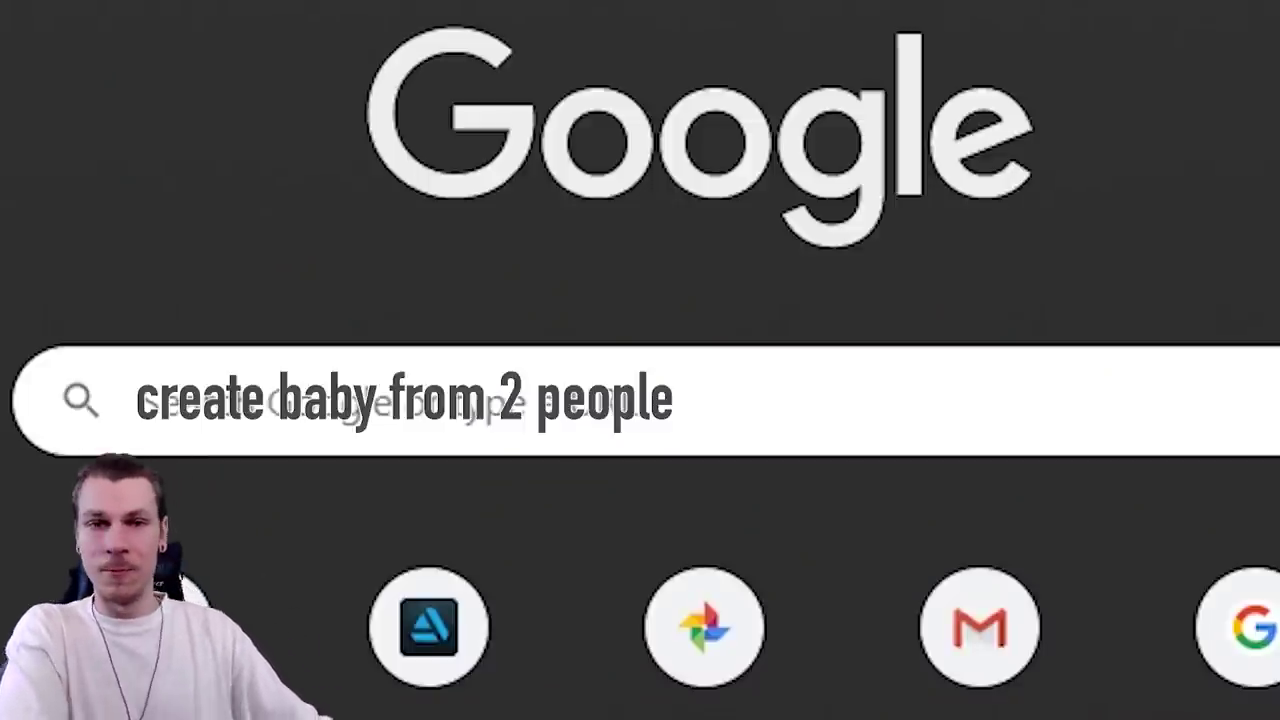
# Step: Look up an online baby generator and capture cropped screenshots of both faces from the Elon Musk and Grimes photo
pyautogui.write('baby ')
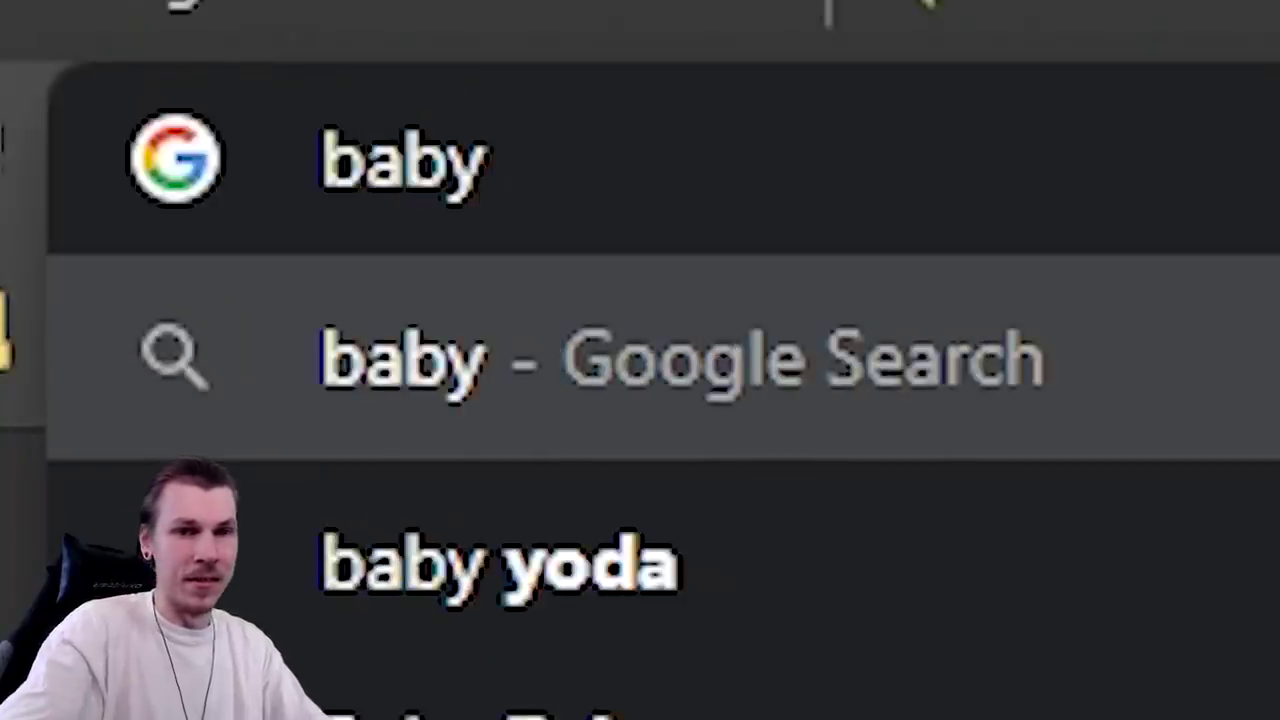
pyautogui.write('gen')
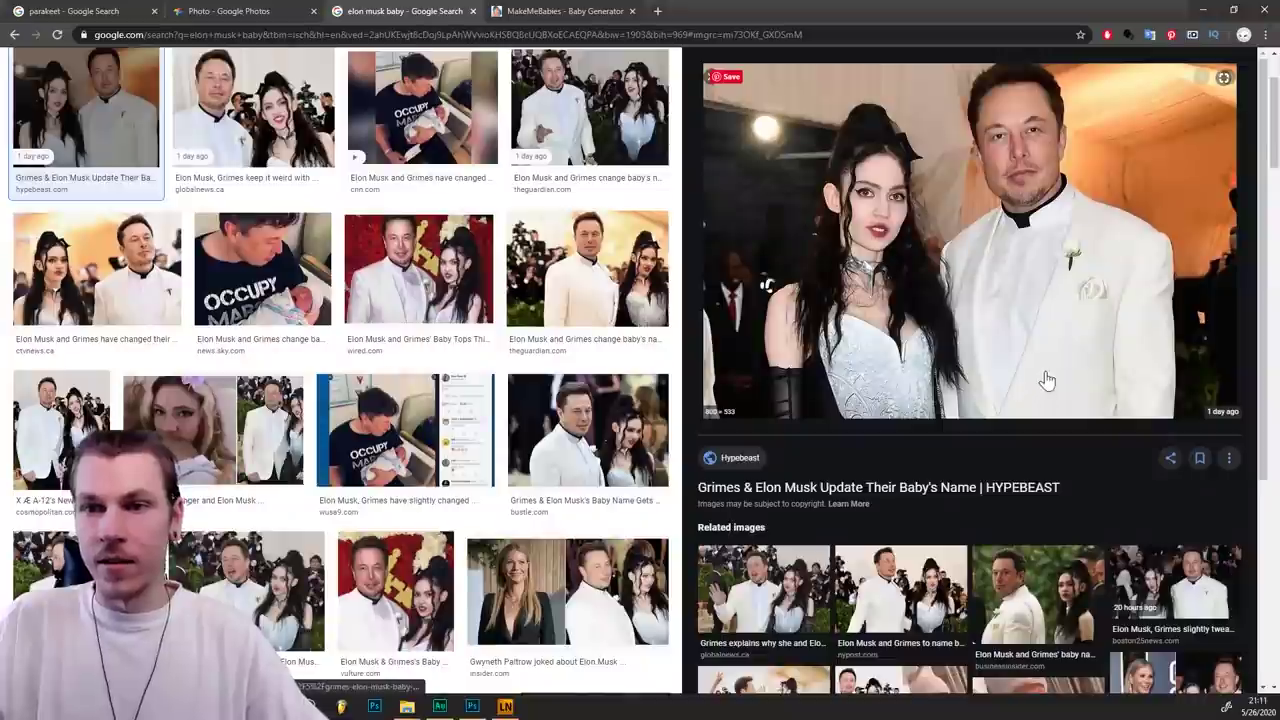
pyautogui.scroll(1, 1046, 380)
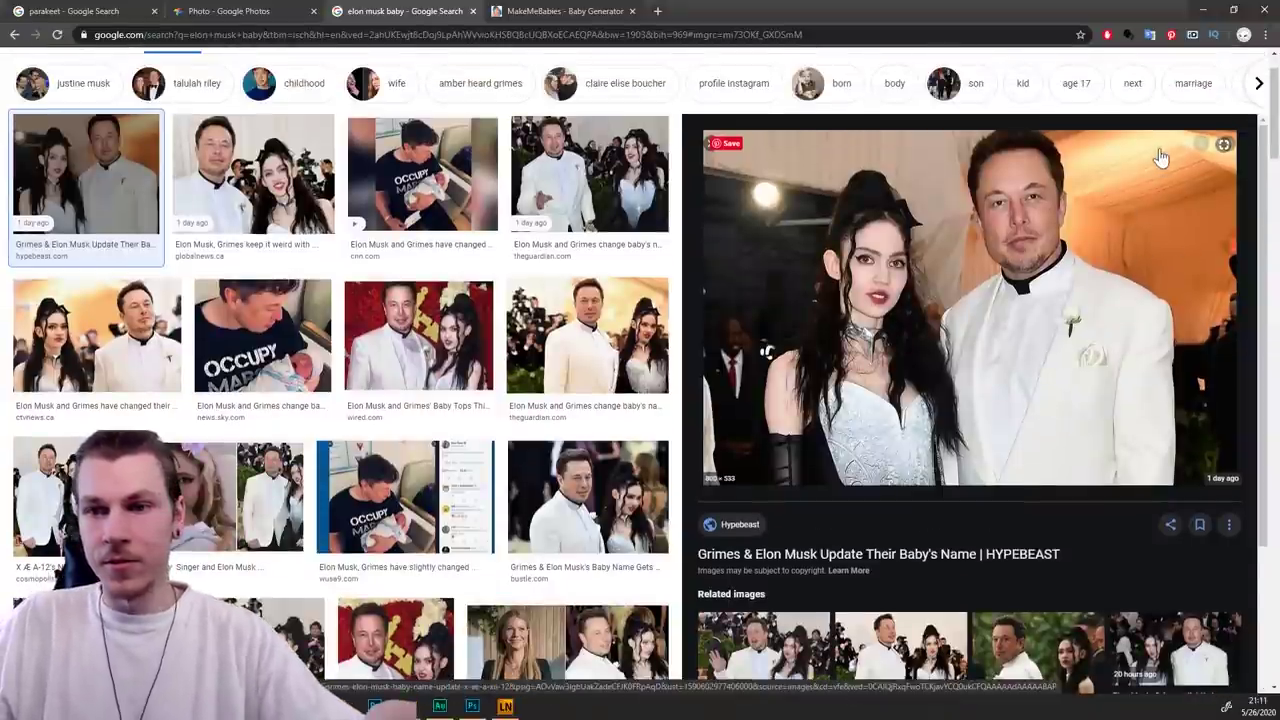
pyautogui.press('ctrl+Print')
pyautogui.moveTo(1090, 287); pyautogui.dragTo(942, 133)
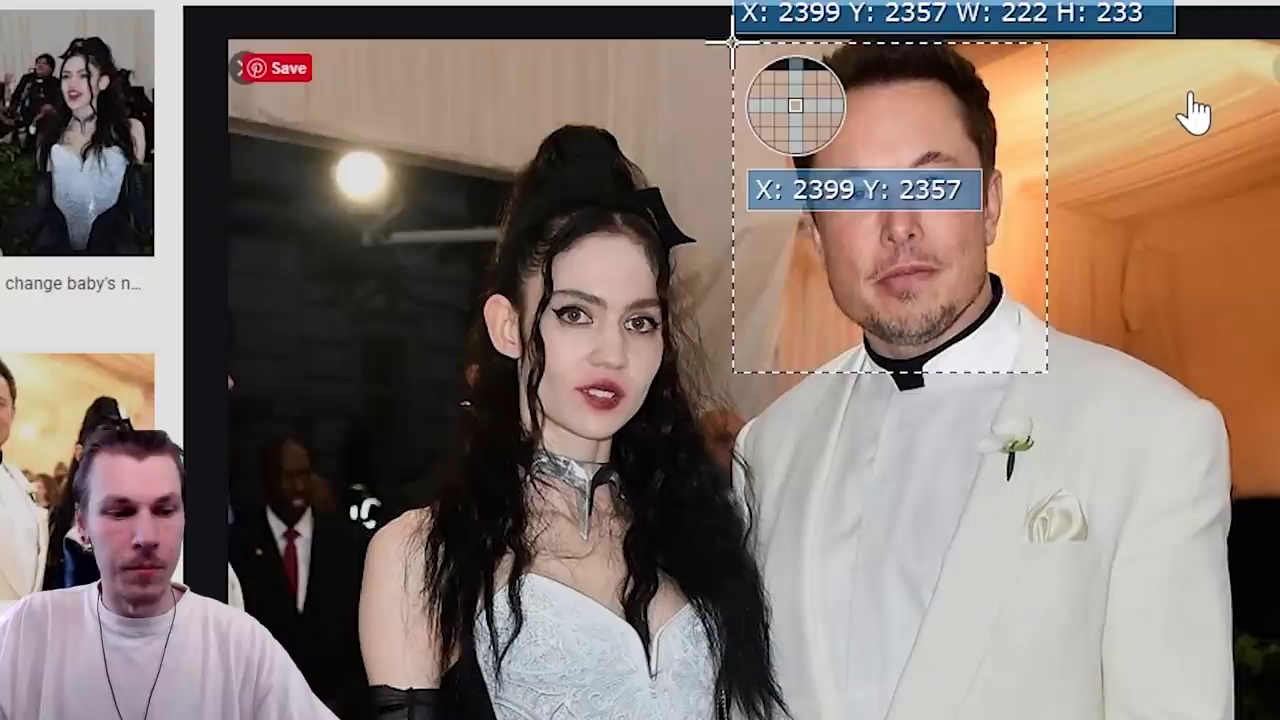
pyautogui.press('Print')
pyautogui.moveTo(400, 94); pyautogui.dragTo(714, 514)
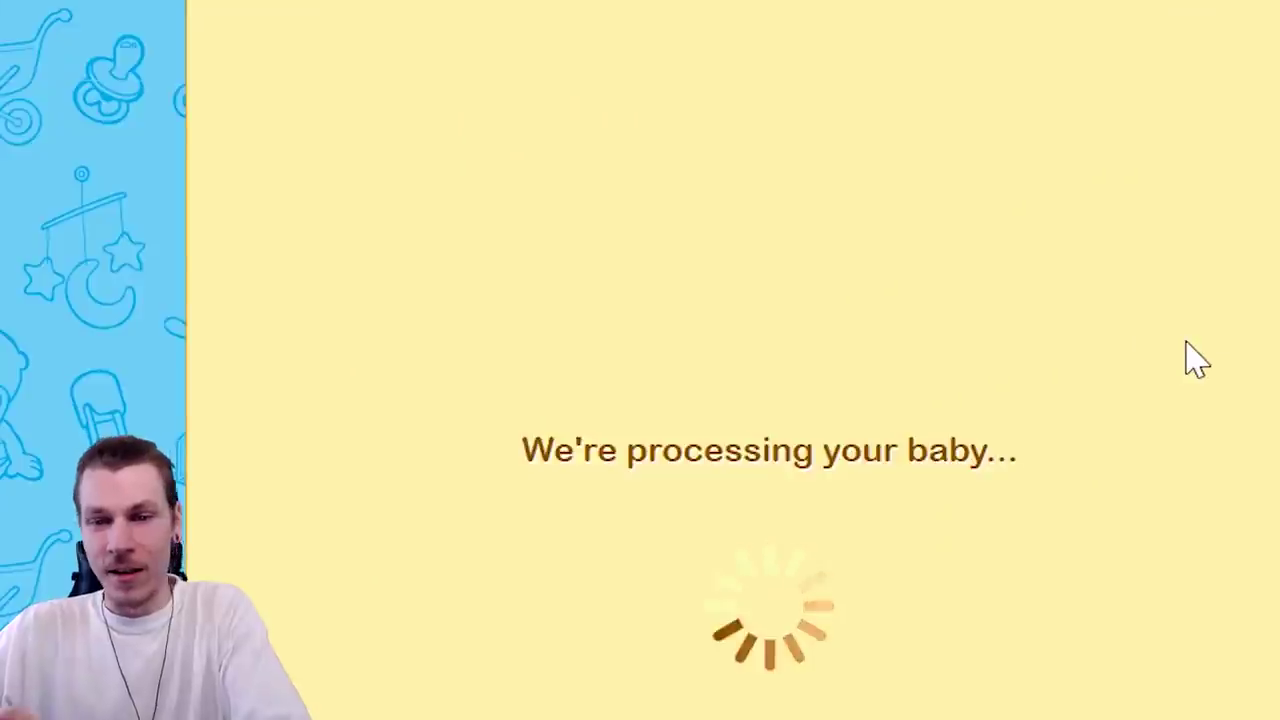
# Step: Check the generated baby and open the Change My Face ageing site from the "make me old online" results
pyautogui.scroll(-4, 1274, 491)
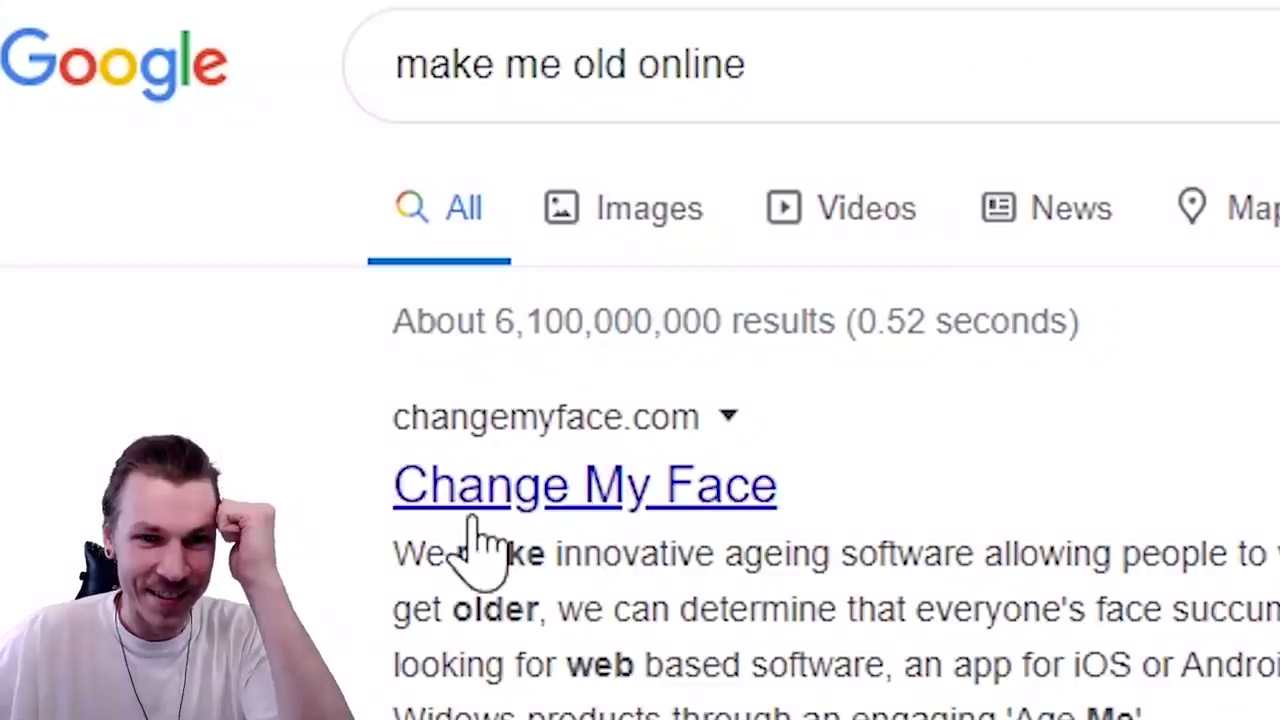
pyautogui.click(477, 525)
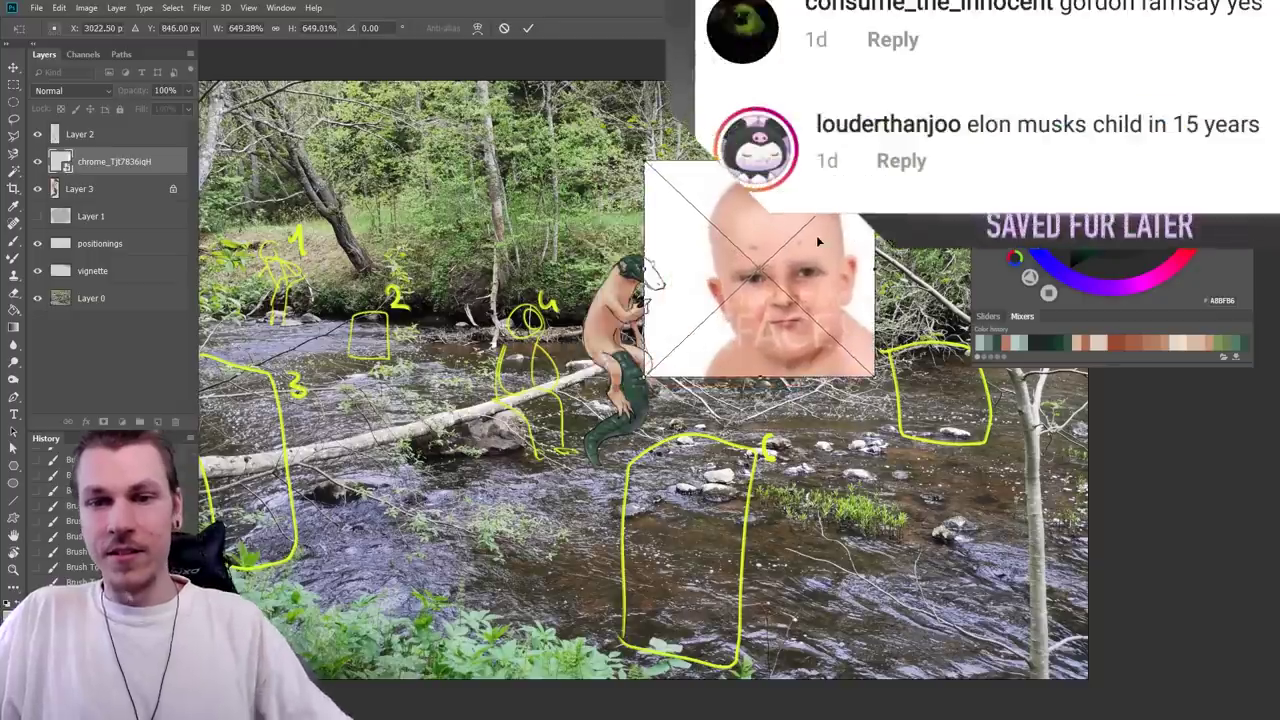
# Step: Position the placed baby portrait in the river painting and collapse the Coolorus colour wheel
pyautogui.moveTo(846, 268); pyautogui.dragTo(752, 308)
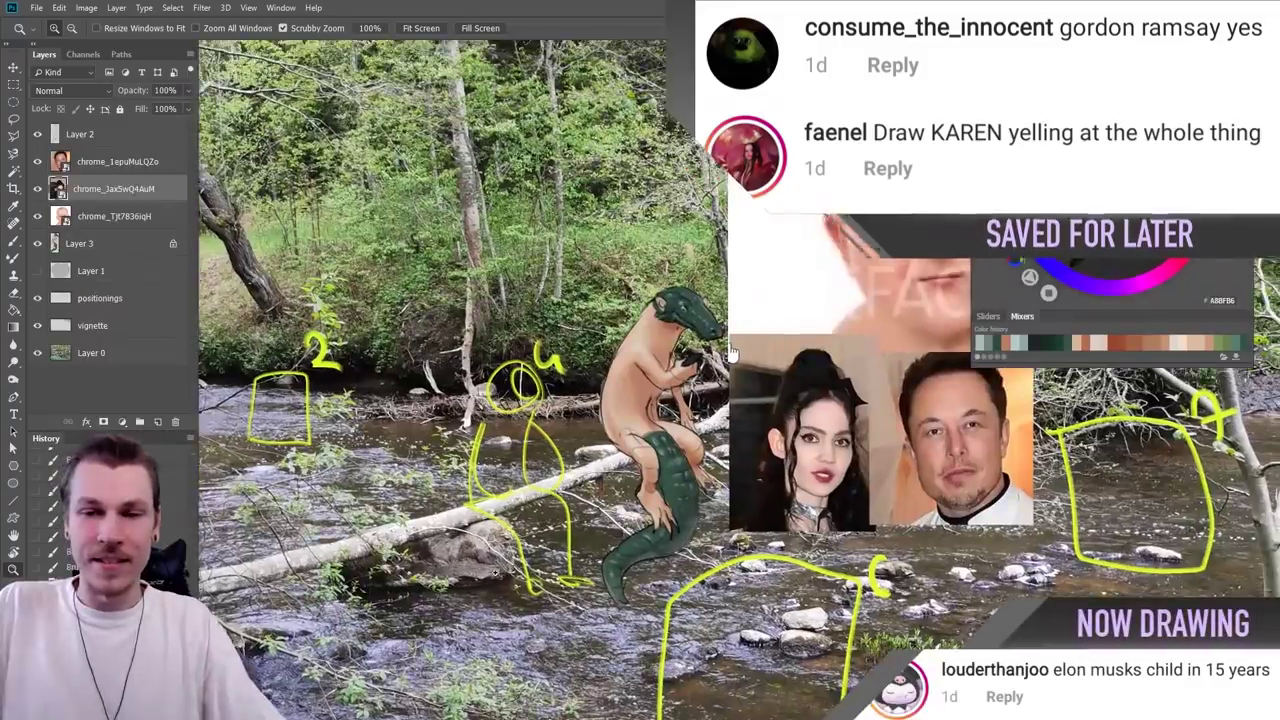
pyautogui.click(472, 522)
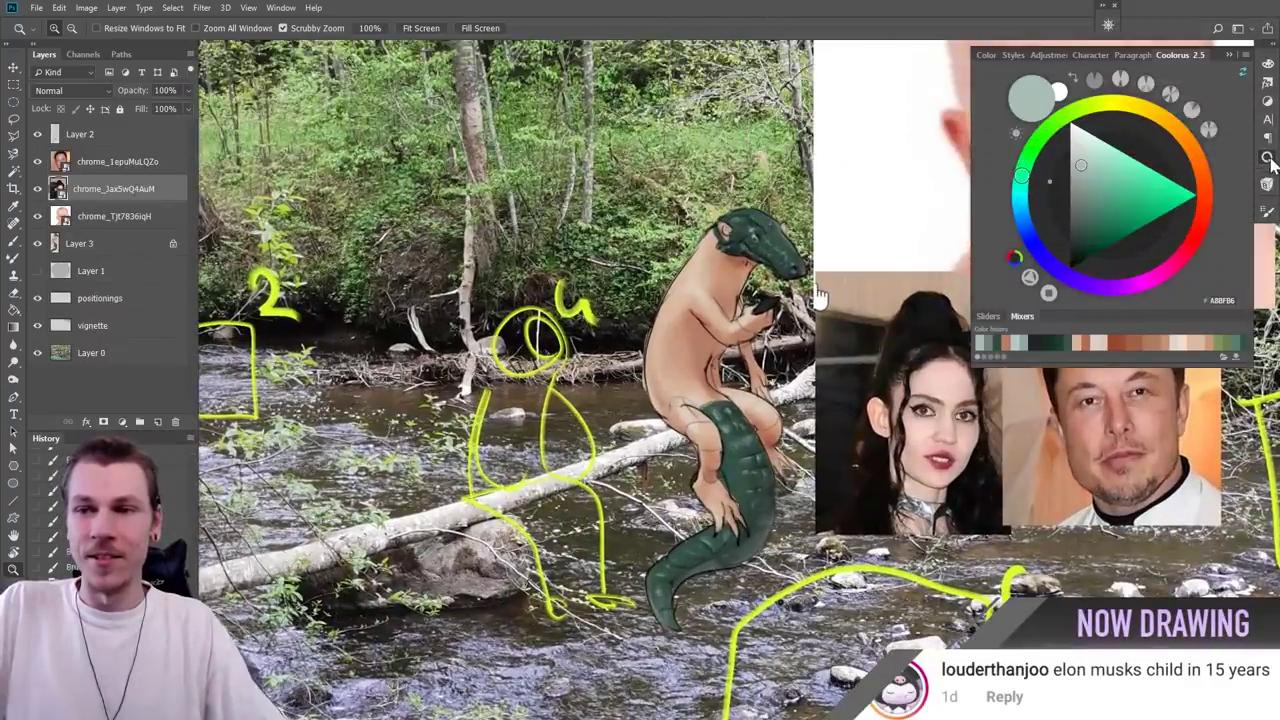
pyautogui.click(1269, 160)
pyautogui.moveTo(660, 425); pyautogui.dragTo(692, 446)
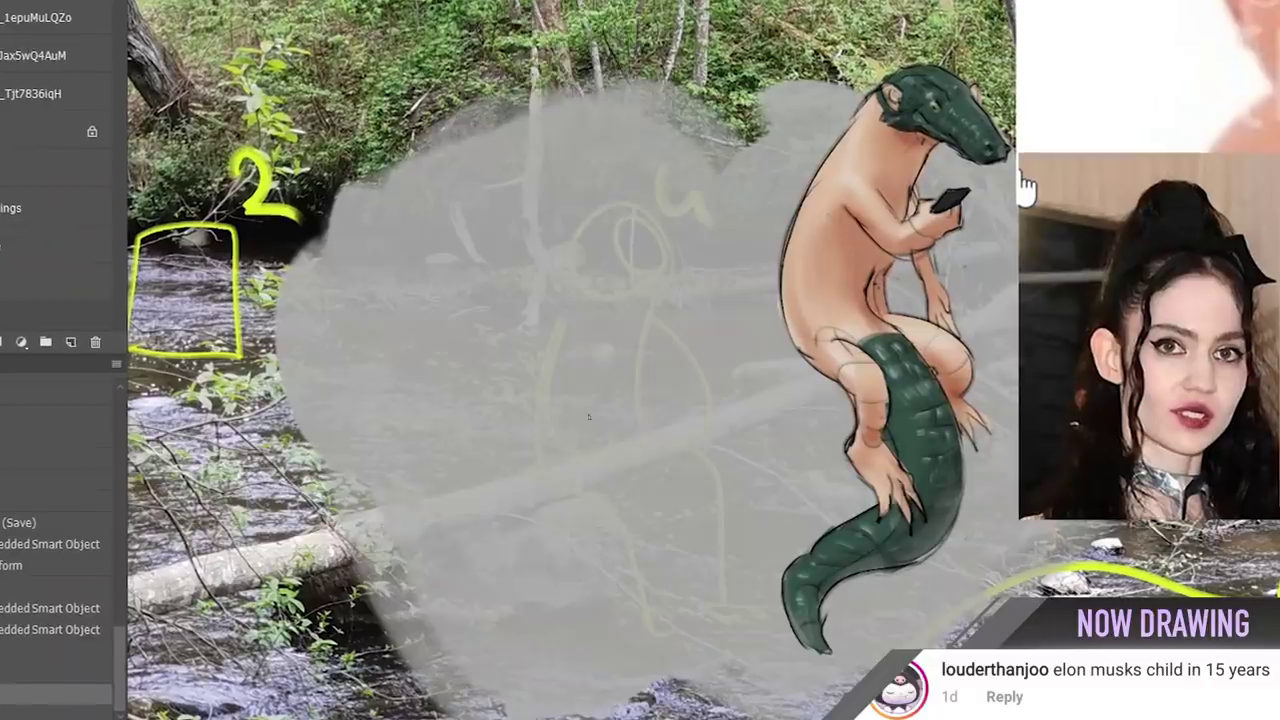
# Step: Sketch the seated figure's back, arms and legs in black lines beside the reptile creature, undoing stray strokes
pyautogui.moveTo(503, 511)
pyautogui.mouseDown()
pyautogui.moveTo(574, 543)
pyautogui.moveTo(576, 558)
pyautogui.mouseUp()
pyautogui.hotkey('ctrl', 'z')
pyautogui.hotkey('ctrl', 'z')
pyautogui.moveTo(626, 515); pyautogui.dragTo(646, 616)
pyautogui.moveTo(594, 447); pyautogui.dragTo(670, 481)
pyautogui.moveTo(672, 484); pyautogui.dragTo(681, 555)
pyautogui.moveTo(532, 457)
pyautogui.mouseDown()
pyautogui.moveTo(526, 425)
pyautogui.moveTo(590, 335)
pyautogui.mouseUp()
pyautogui.hotkey('ctrl', 'z')
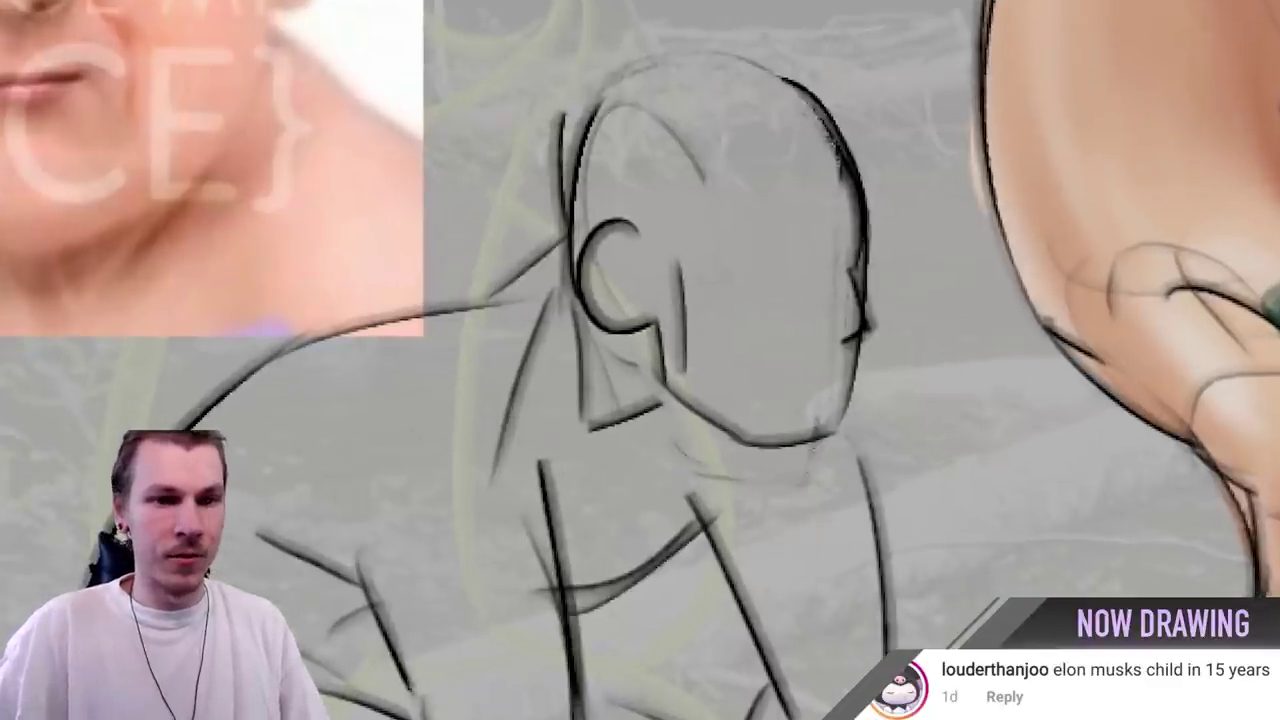
# Step: Draw the figure's frowning face, ear, forehead spots and short hair in three-quarter view, following the baby portrait
pyautogui.moveTo(302, 5); pyautogui.dragTo(409, 443)
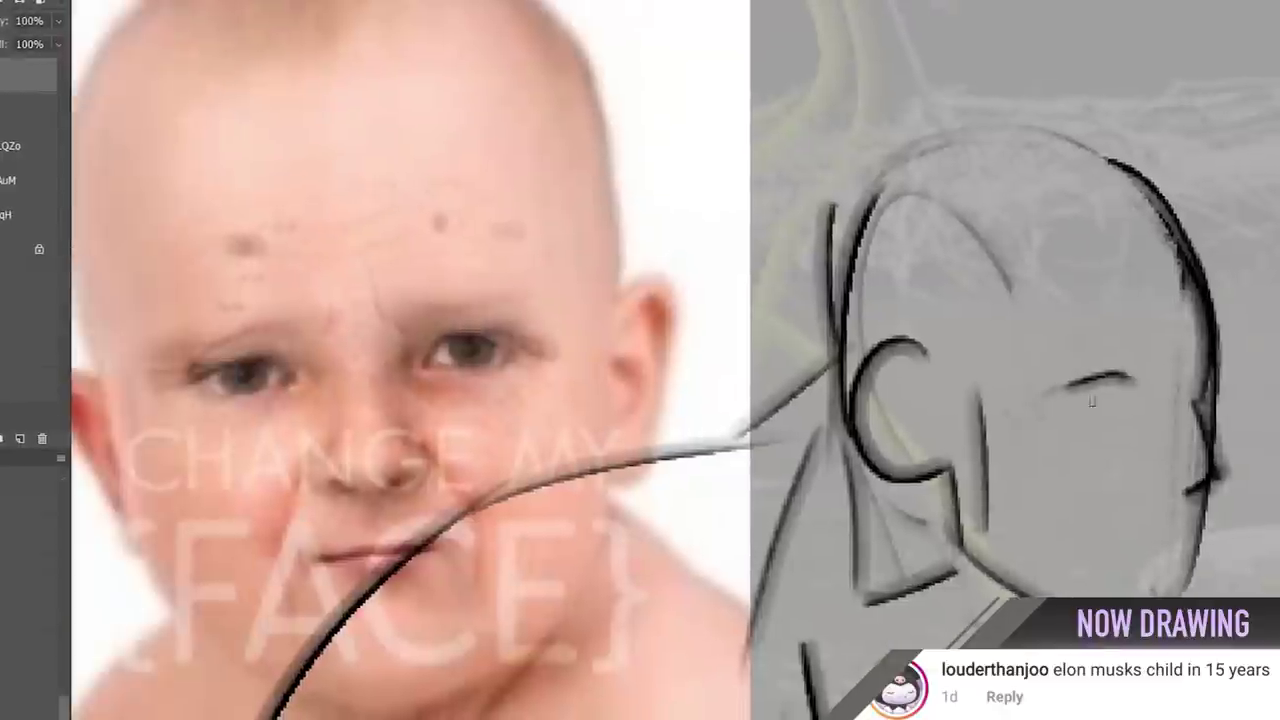
pyautogui.moveTo(756, 268); pyautogui.dragTo(790, 273)
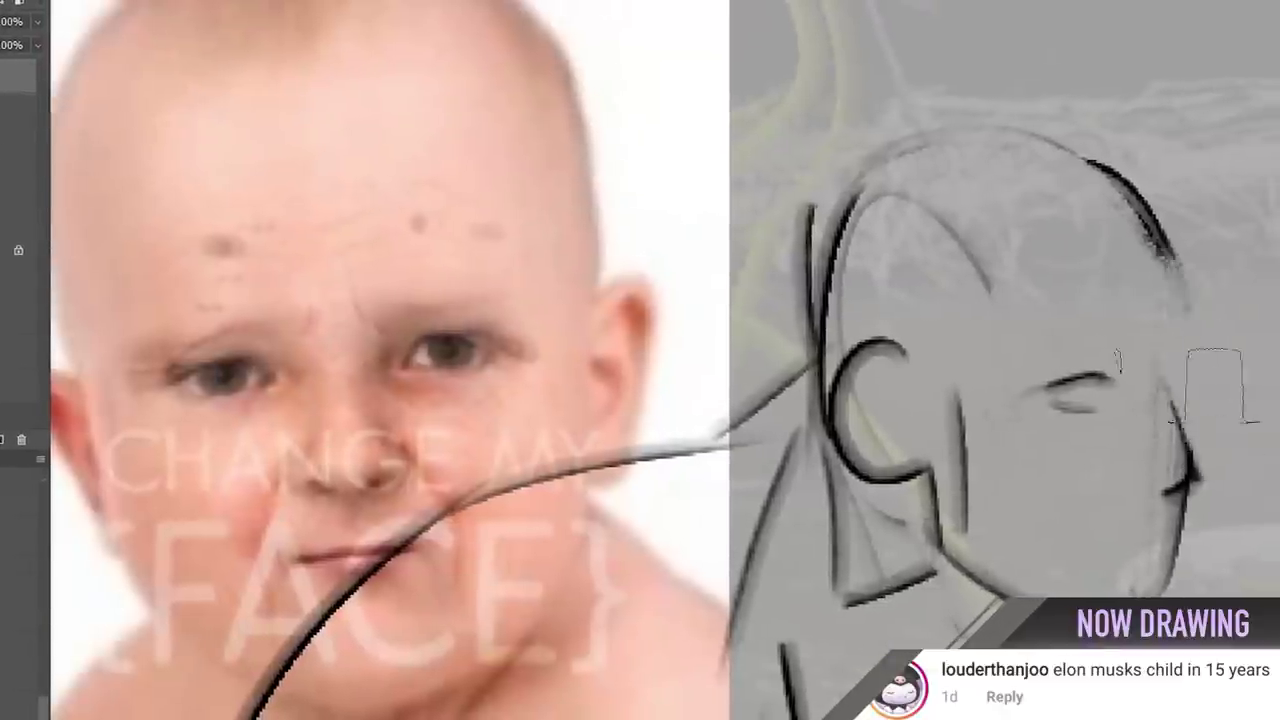
pyautogui.moveTo(861, 186); pyautogui.dragTo(865, 248)
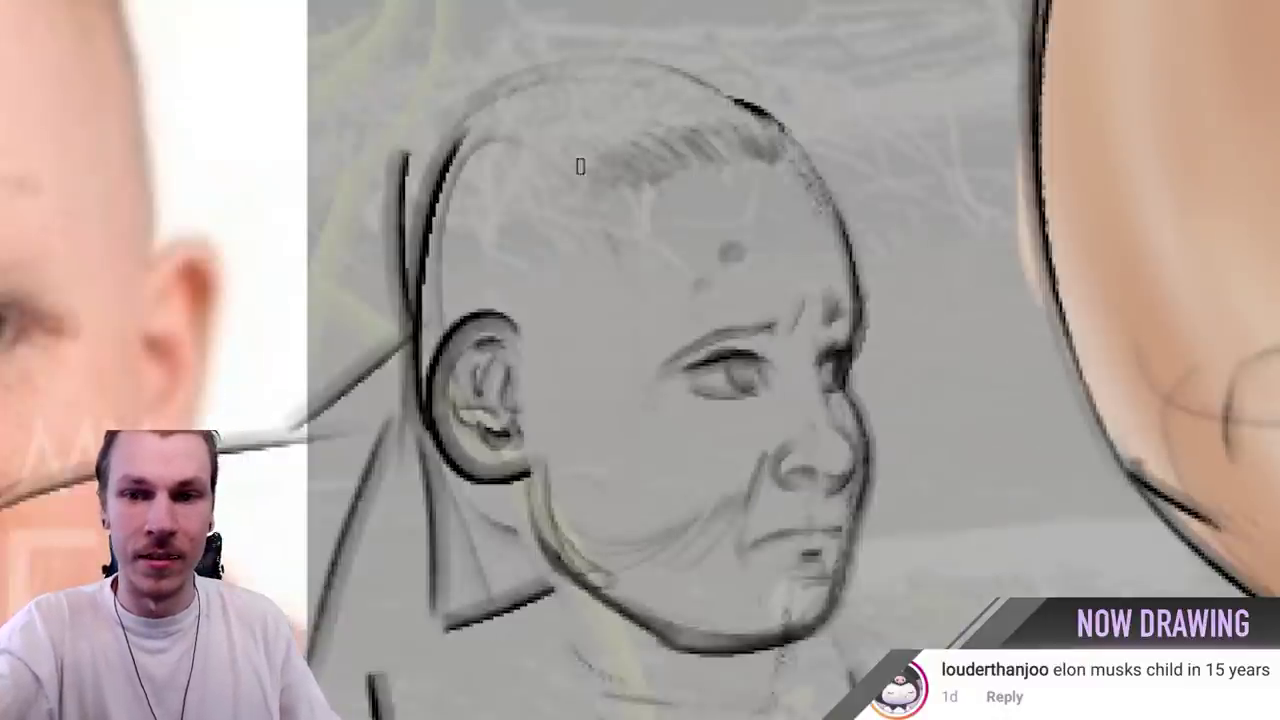
pyautogui.moveTo(580, 166); pyautogui.dragTo(600, 188)
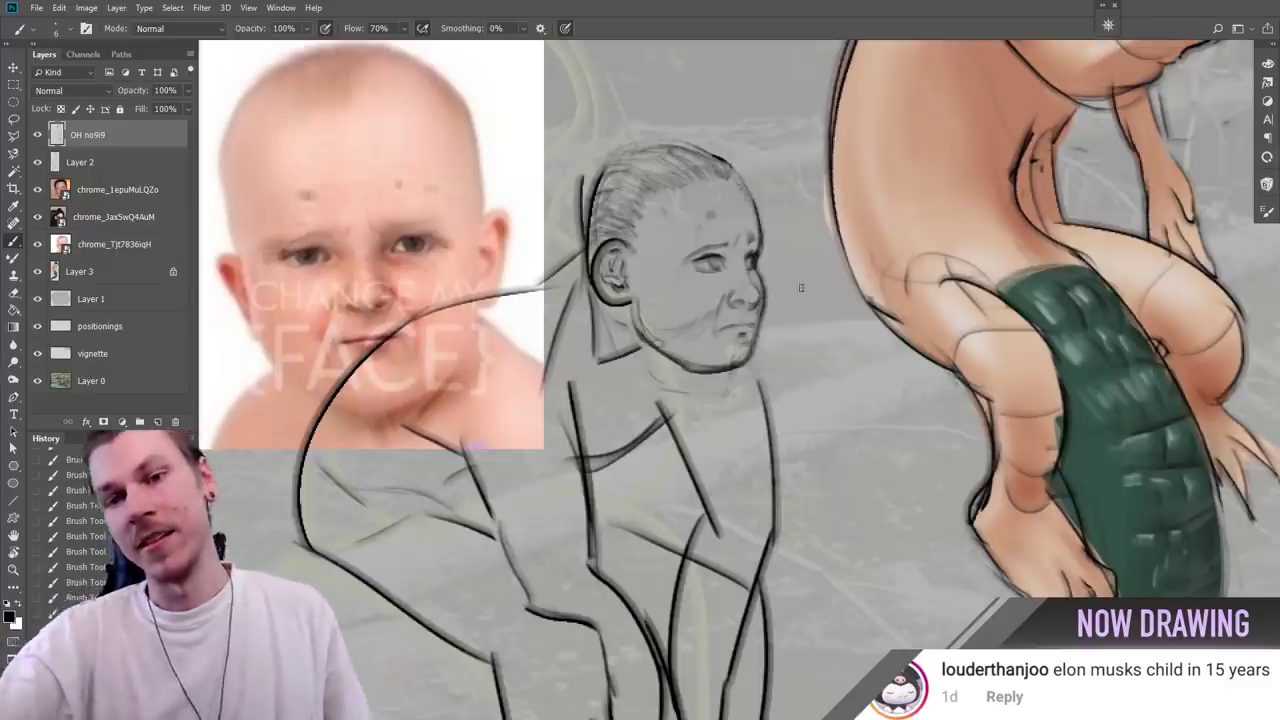
# Step: Select the baby portrait's layer and move the portrait clear of the sketched figure
pyautogui.press('z')
pyautogui.moveTo(801, 288); pyautogui.dragTo(700, 288)
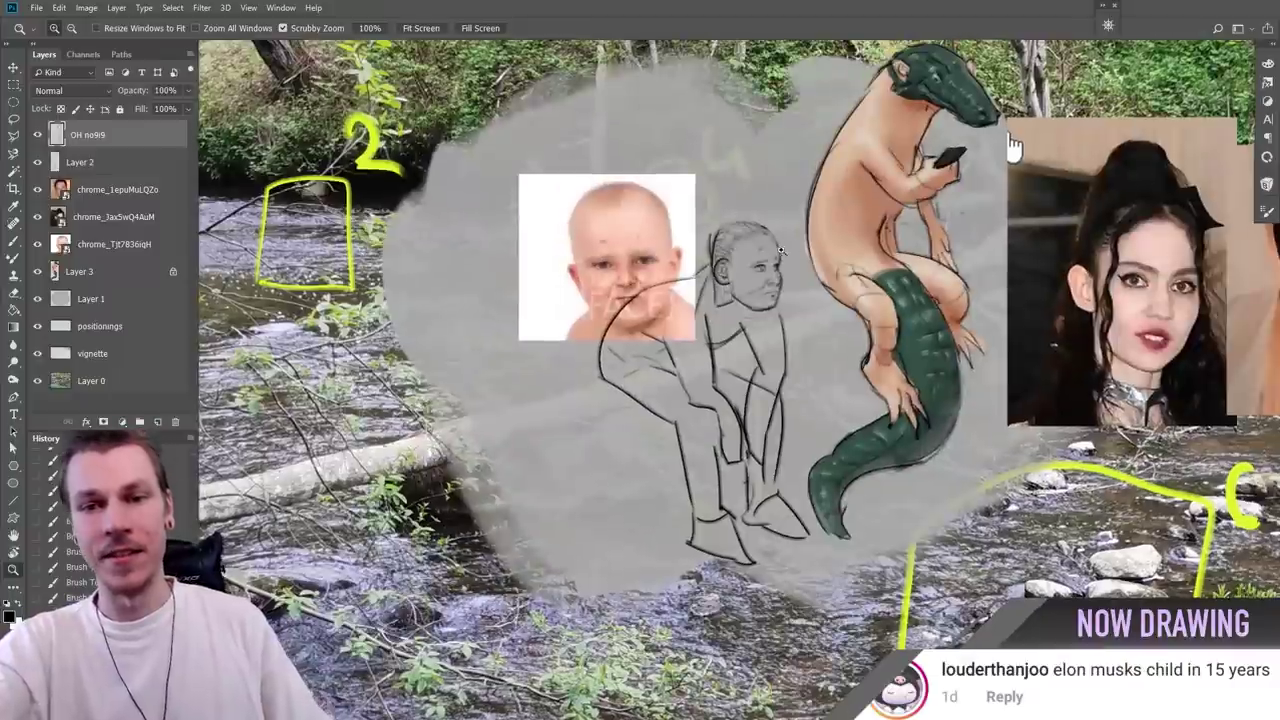
pyautogui.click(778, 245)
pyautogui.click(748, 228)
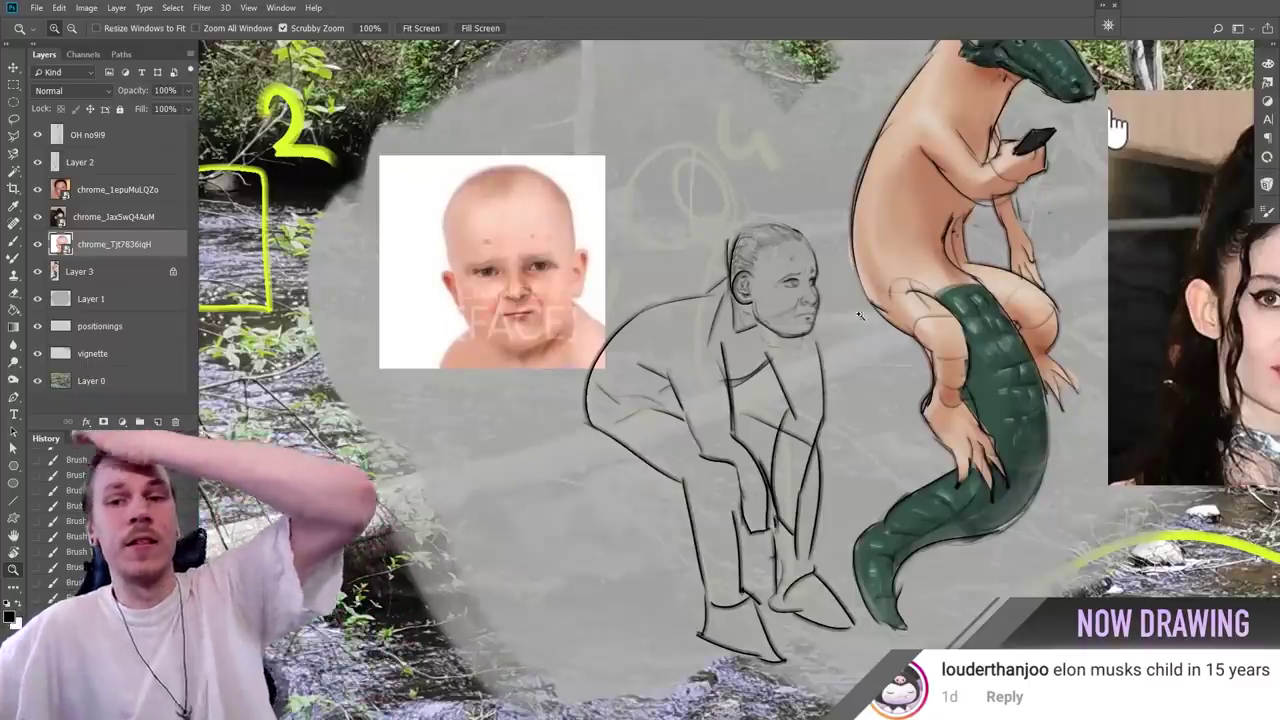
pyautogui.moveTo(873, 301); pyautogui.dragTo(560, 318)
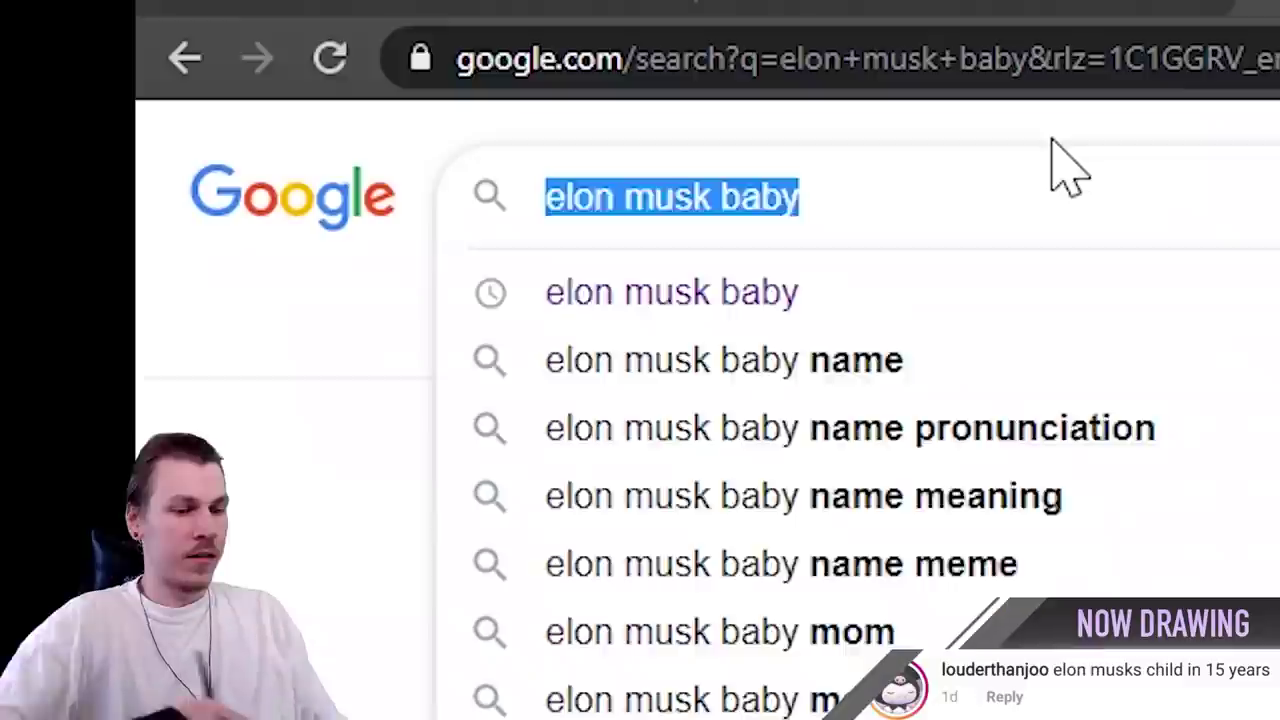
# Step: Switch to the browser and replace the Google search text with "alien fashion" to find outfit references
pyautogui.write('alien fashion')
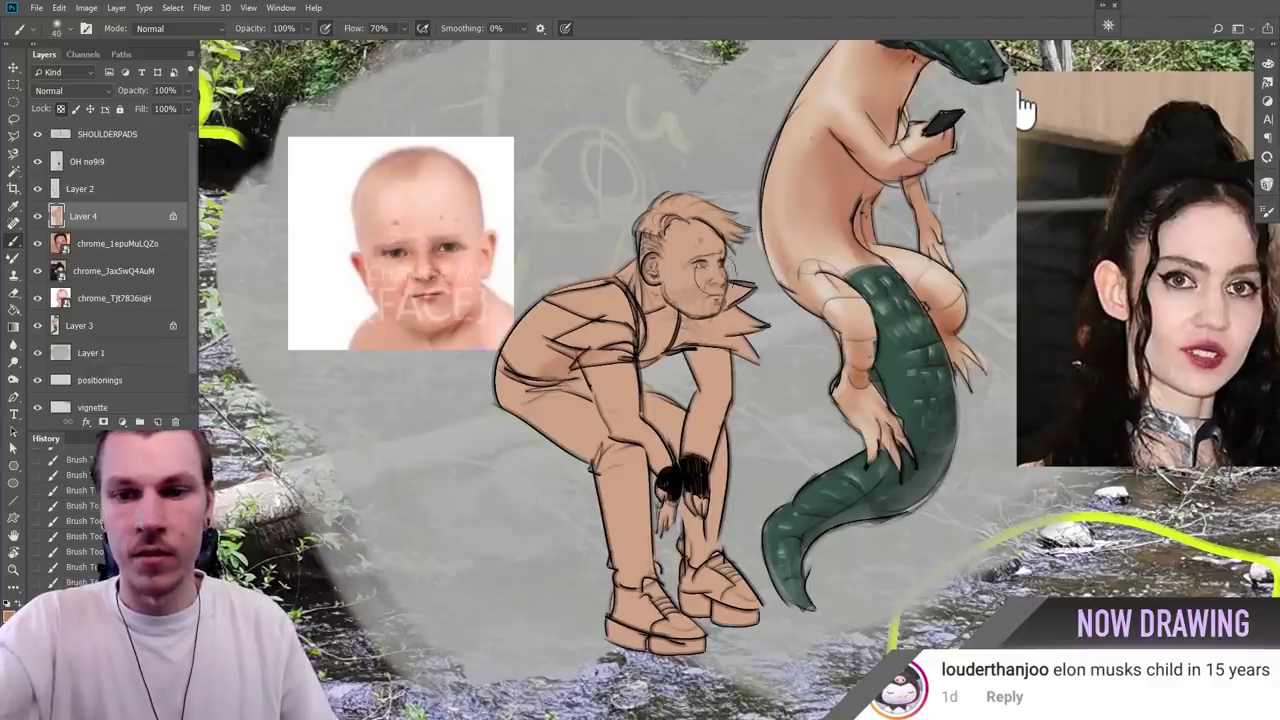
# Step: Shade the seated figure's skin on Layer 4 with an enlarged brush, working over the face, chest and arms
pyautogui.moveTo(723, 264); pyautogui.dragTo(775, 264)
pyautogui.moveTo(690, 305); pyautogui.dragTo(764, 388)
pyautogui.moveTo(710, 655); pyautogui.dragTo(664, 481)
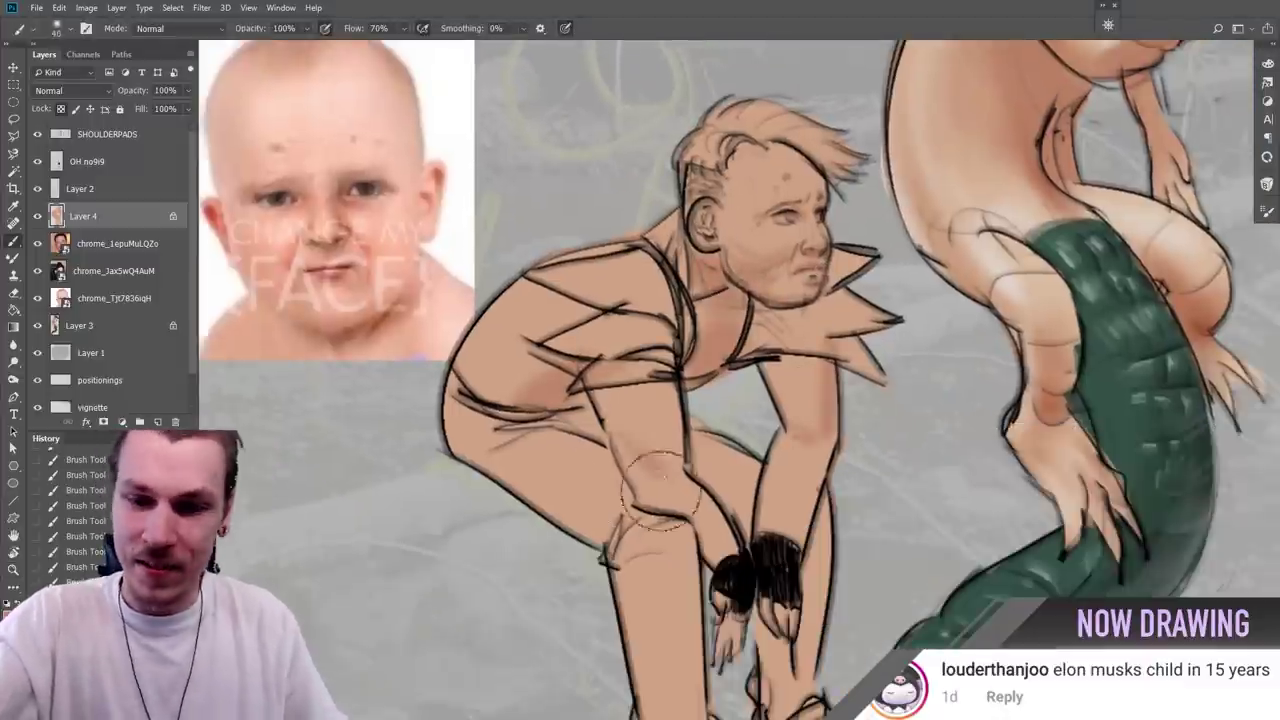
pyautogui.moveTo(767, 341); pyautogui.dragTo(621, 361)
pyautogui.moveTo(763, 255); pyautogui.dragTo(815, 255)
pyautogui.press(']')
pyautogui.press(']')
pyautogui.press(']')
pyautogui.press(']')
pyautogui.moveTo(724, 298); pyautogui.dragTo(736, 279)
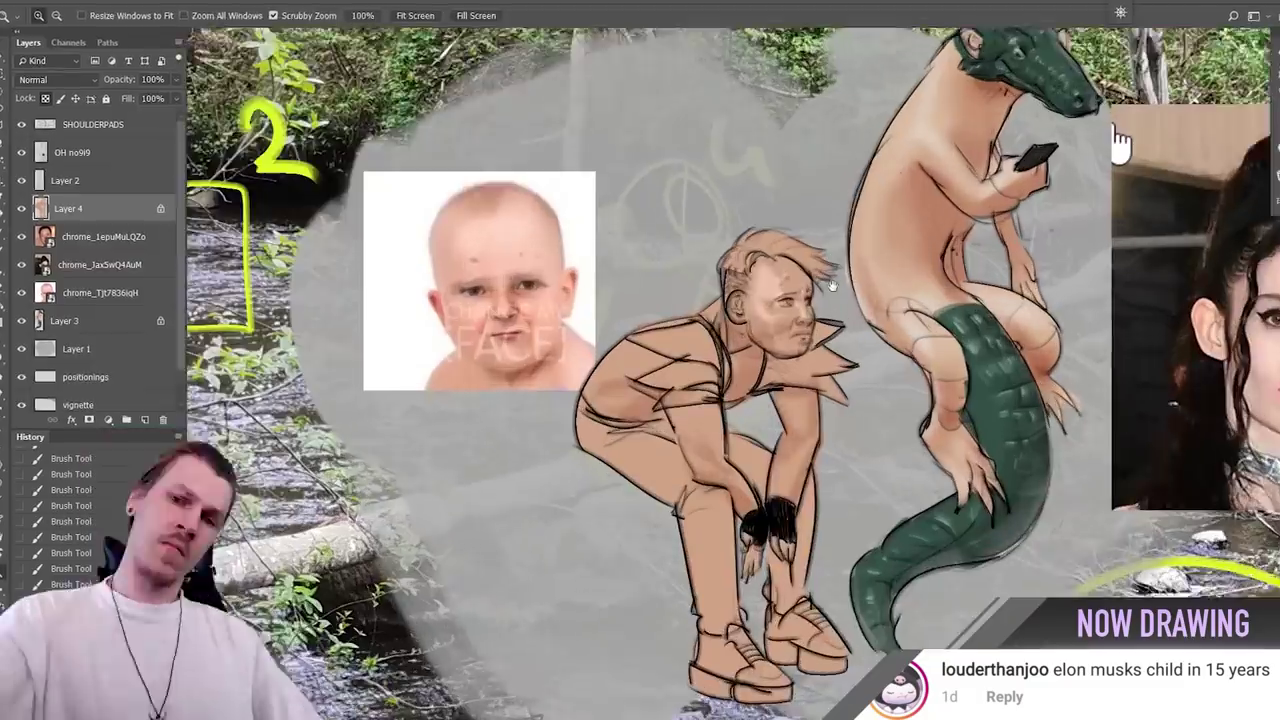
# Step: Colour the hair white and the outfit black on Layer 4, and choose a foreground colour for its glossy highlights
pyautogui.moveTo(1123, 137); pyautogui.dragTo(1025, 210)
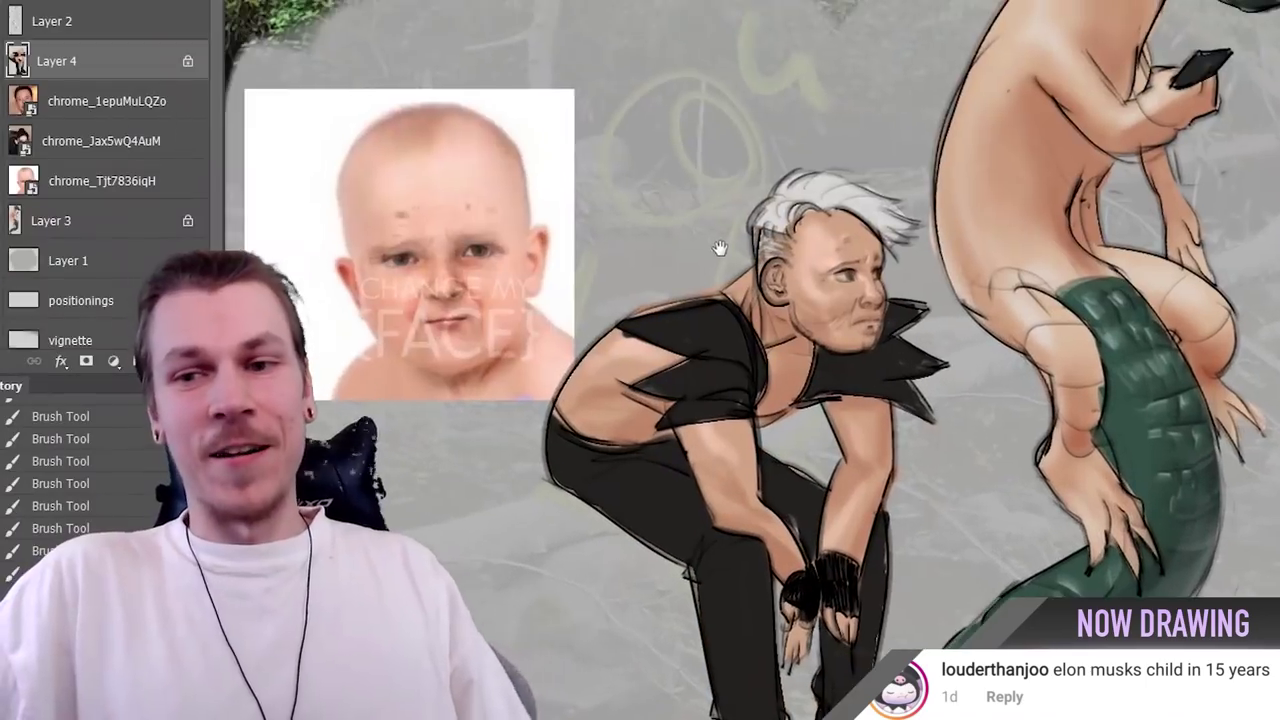
pyautogui.moveTo(720, 248); pyautogui.dragTo(930, 186)
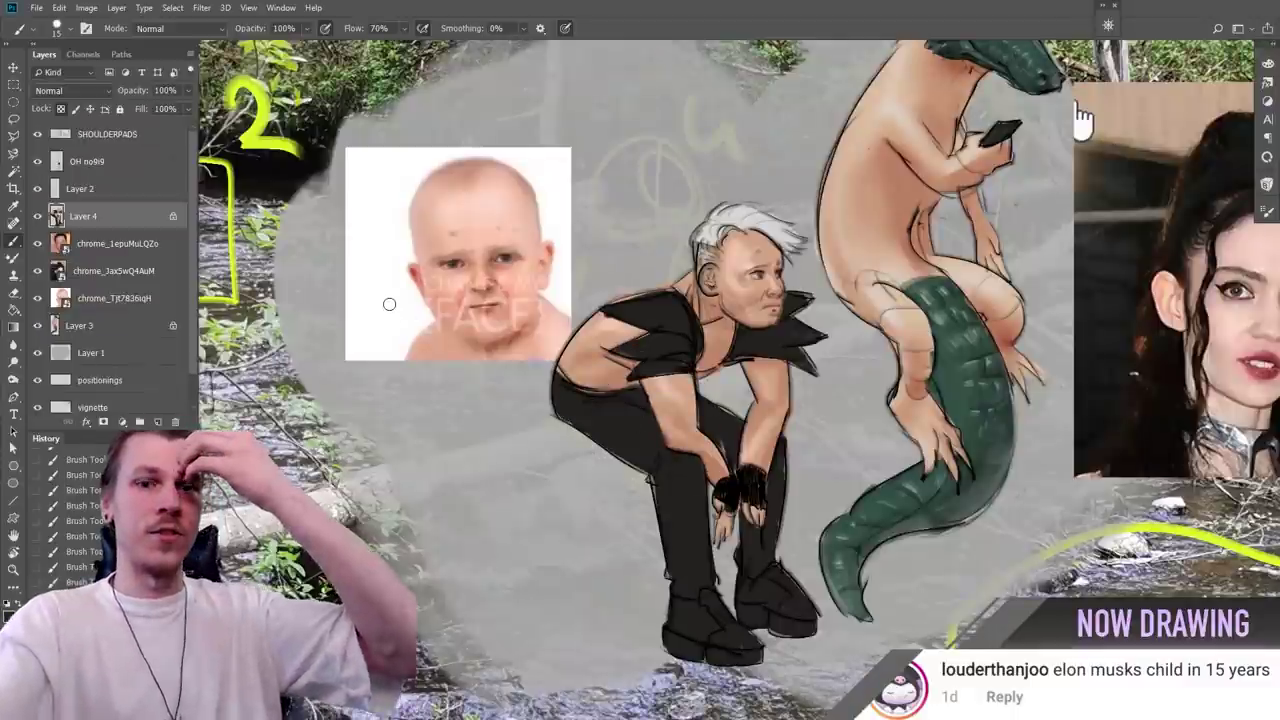
pyautogui.click(10, 612)
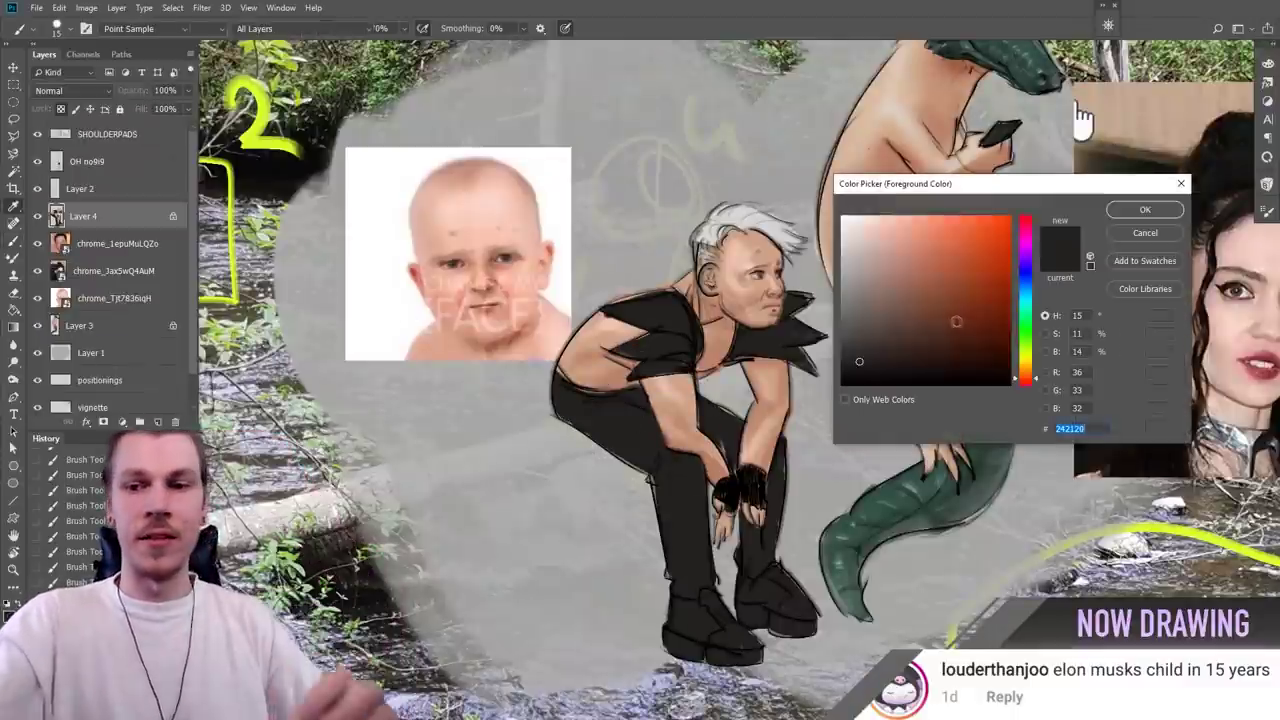
pyautogui.press('Return')
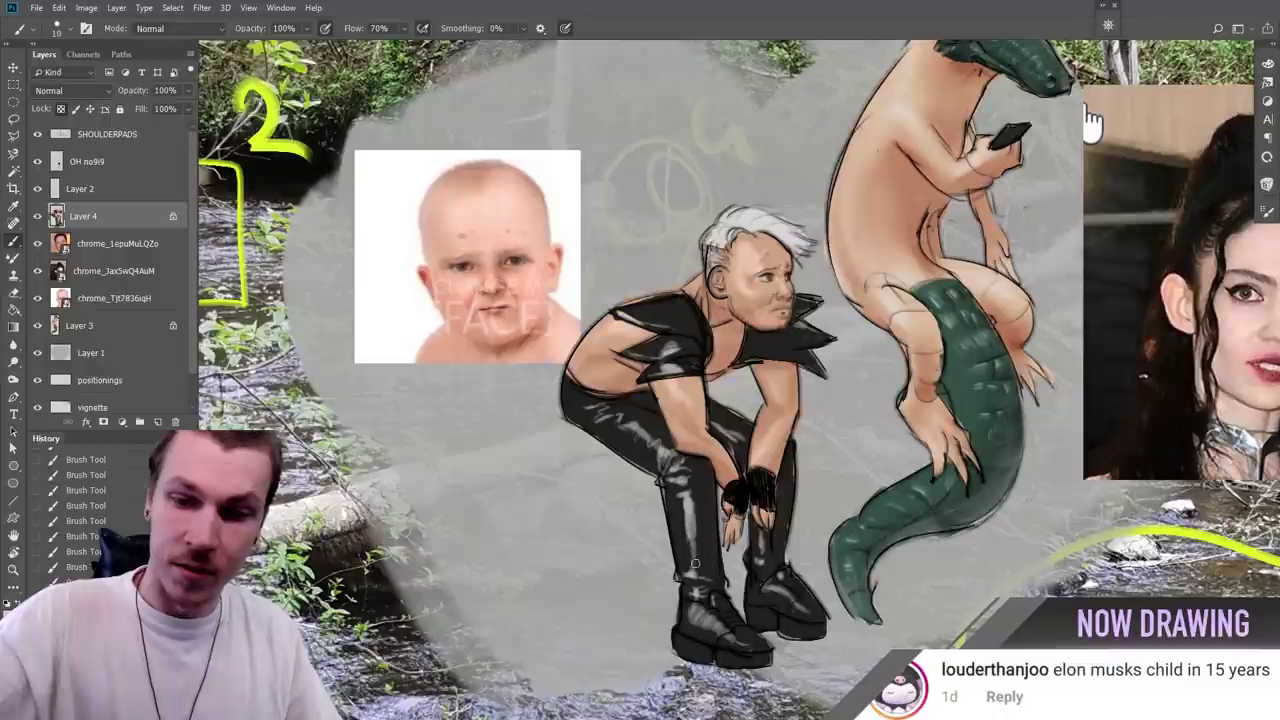
# Step: Review both characters within the whole river scene, and examine the spot outlined as number 3 across the log
pyautogui.moveTo(1090, 120); pyautogui.dragTo(1045, 175)
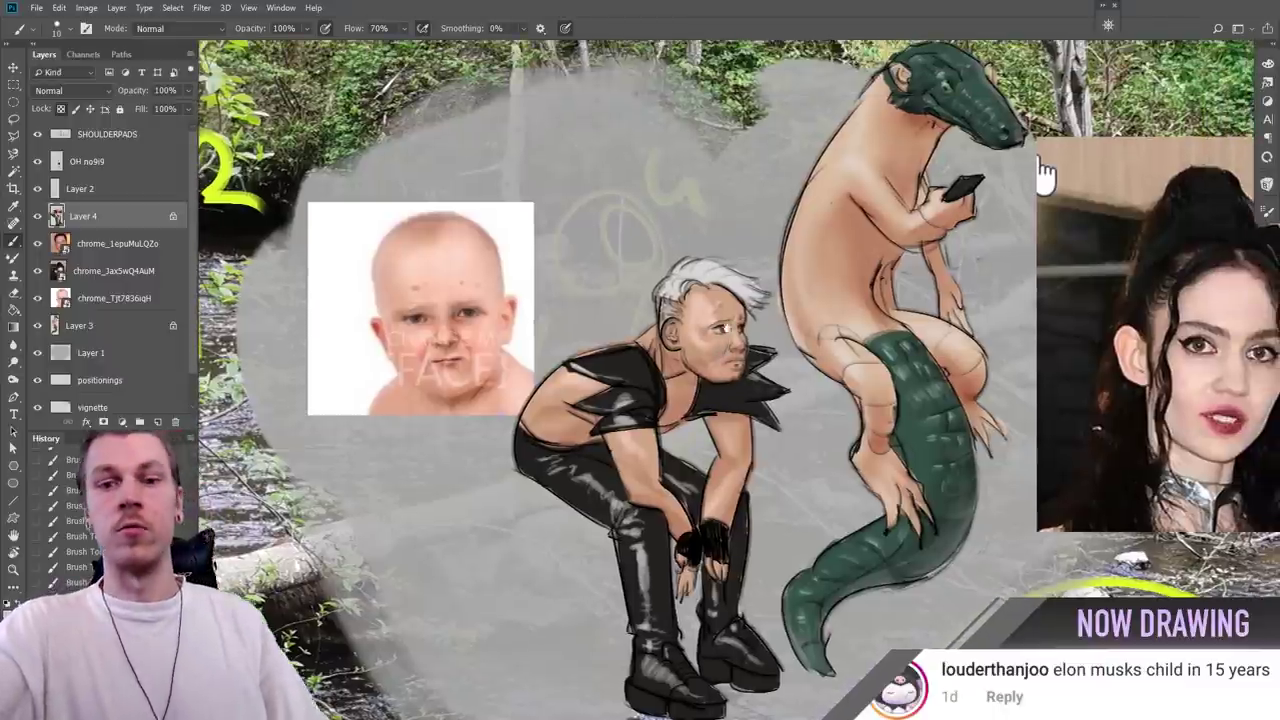
pyautogui.hotkey('ctrl', 'space')
pyautogui.moveTo(772, 388)
pyautogui.mouseDown()
pyautogui.moveTo(700, 388)
pyautogui.moveTo(674, 342)
pyautogui.mouseUp()
pyautogui.moveTo(692, 540); pyautogui.dragTo(805, 540)
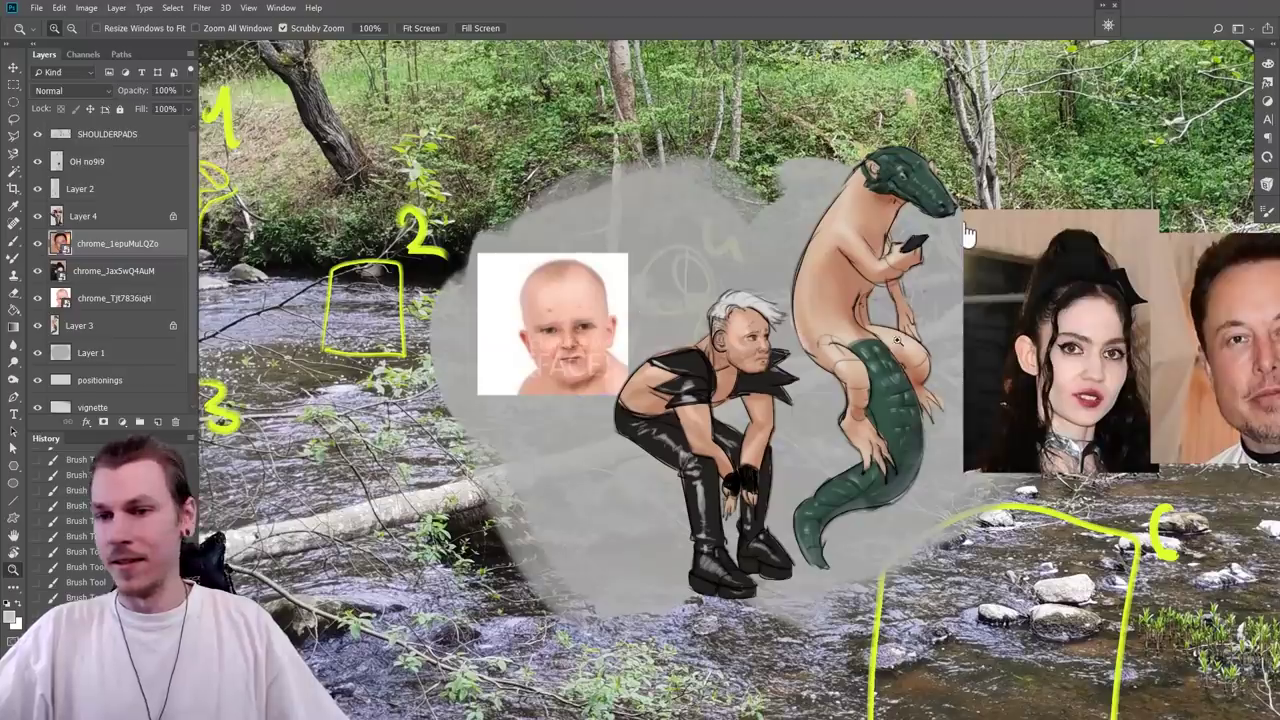
pyautogui.scroll(-2, 928, 283)
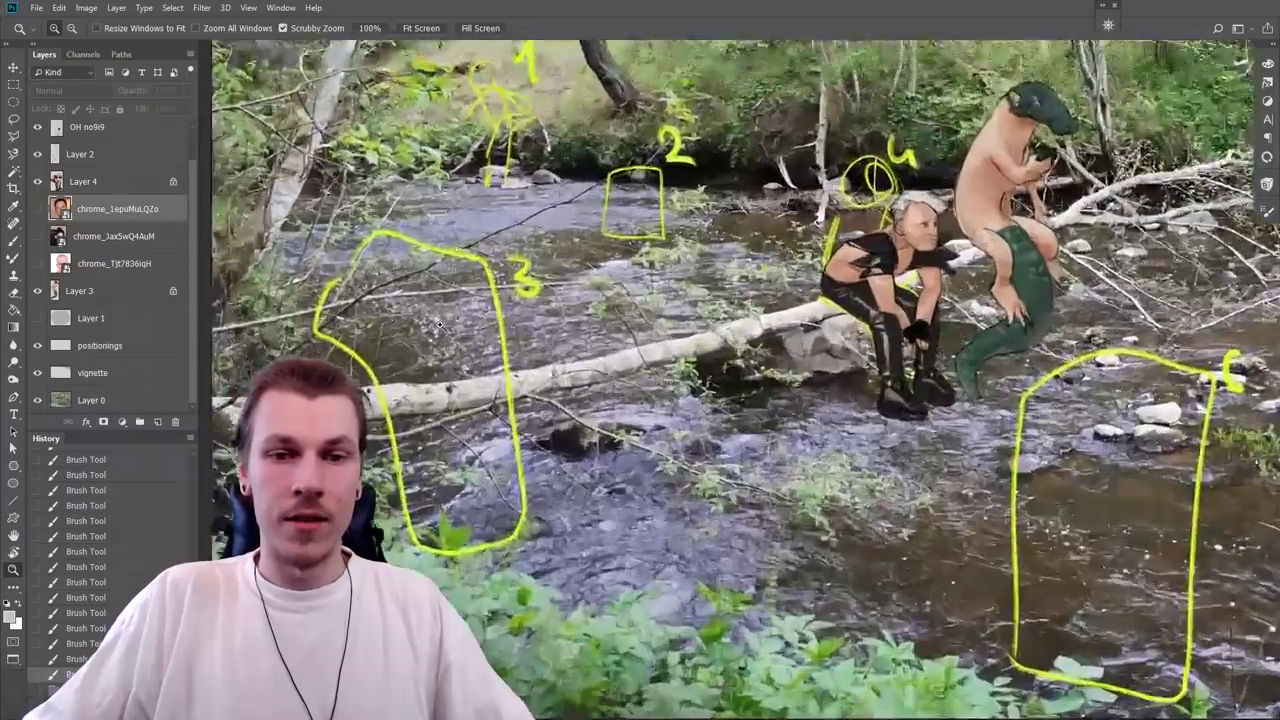
pyautogui.scroll(5, 752, 368)
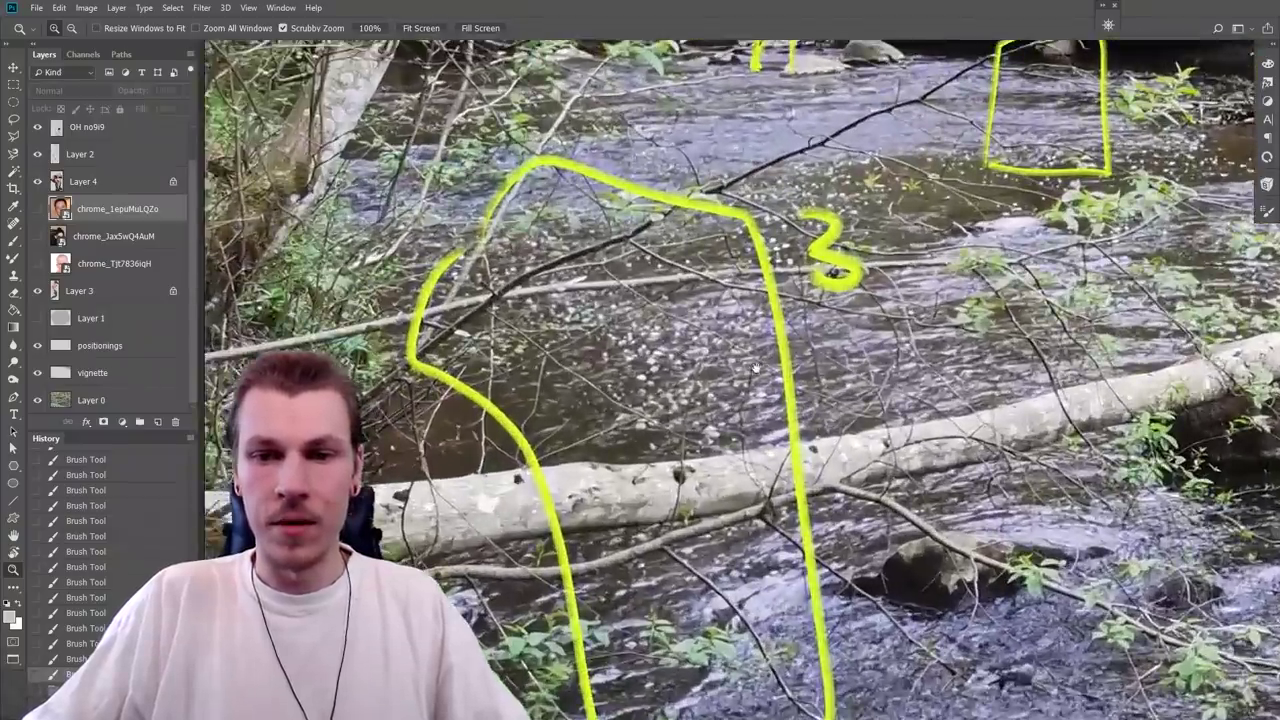
pyautogui.scroll(-5, 752, 368)
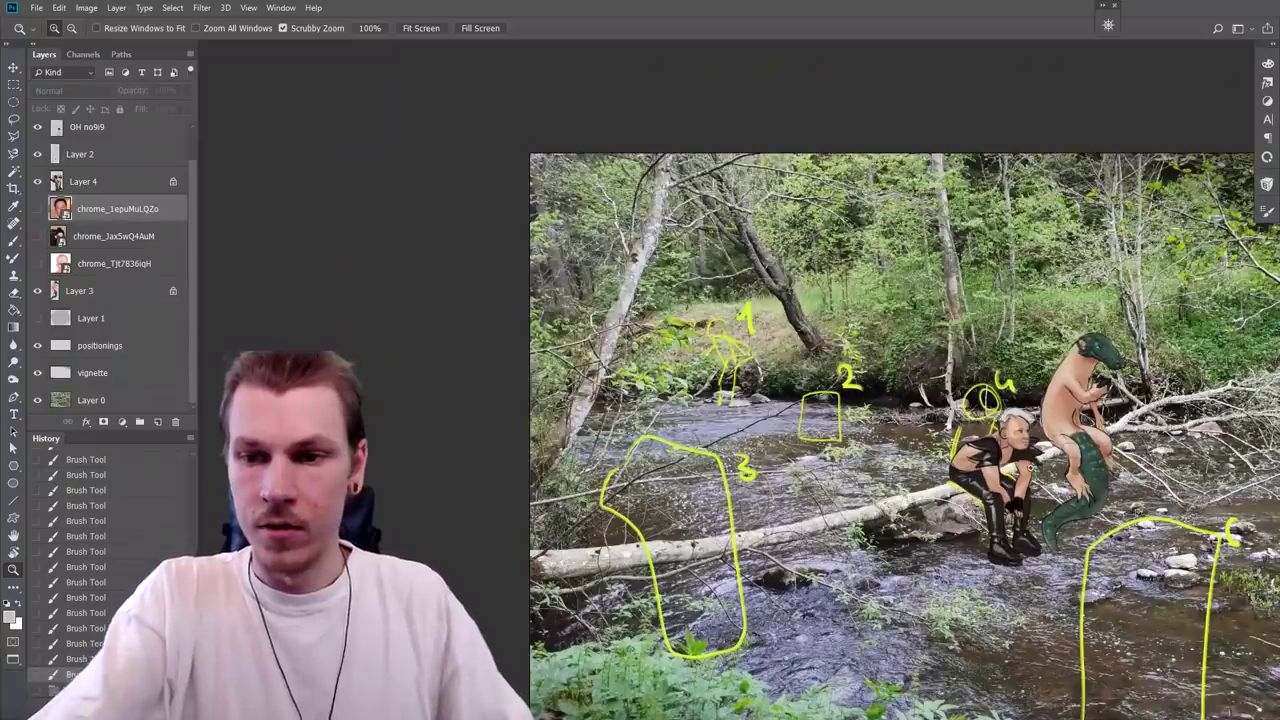
pyautogui.scroll(4, 1030, 468)
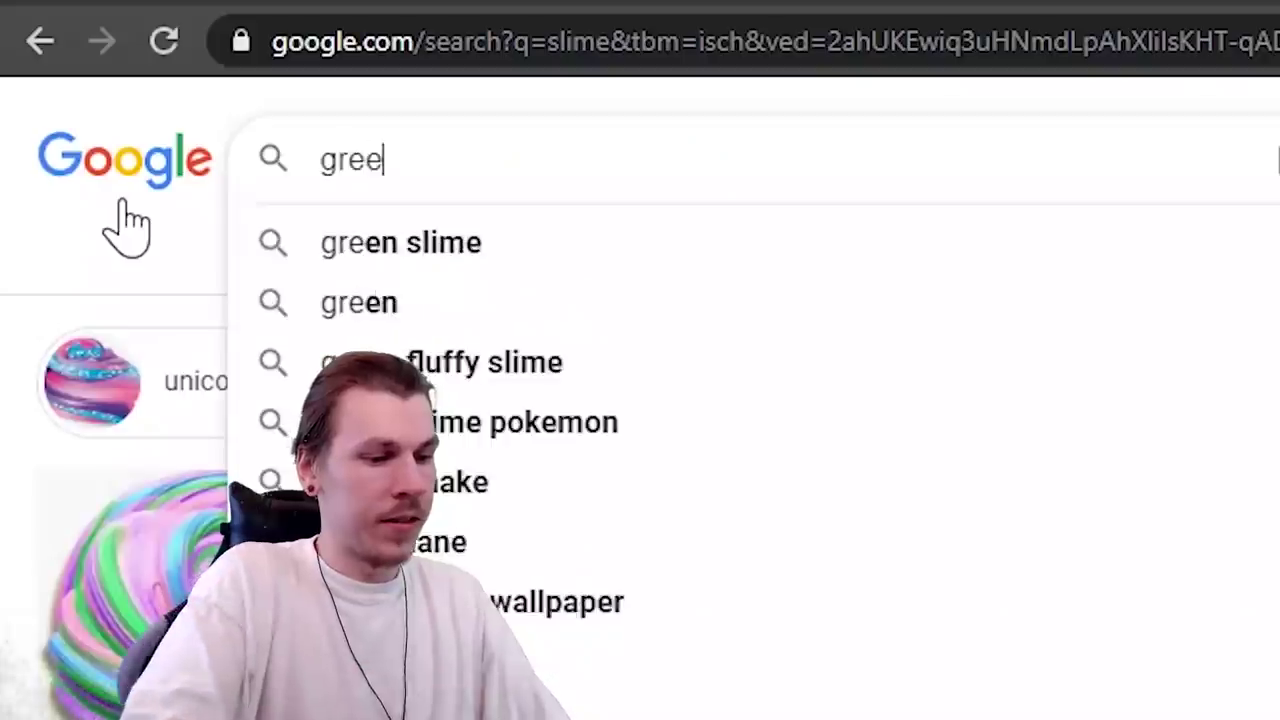
# Step: Switch to the browser and search Google Images for "green slime" as a reference
pyautogui.write('n slime')
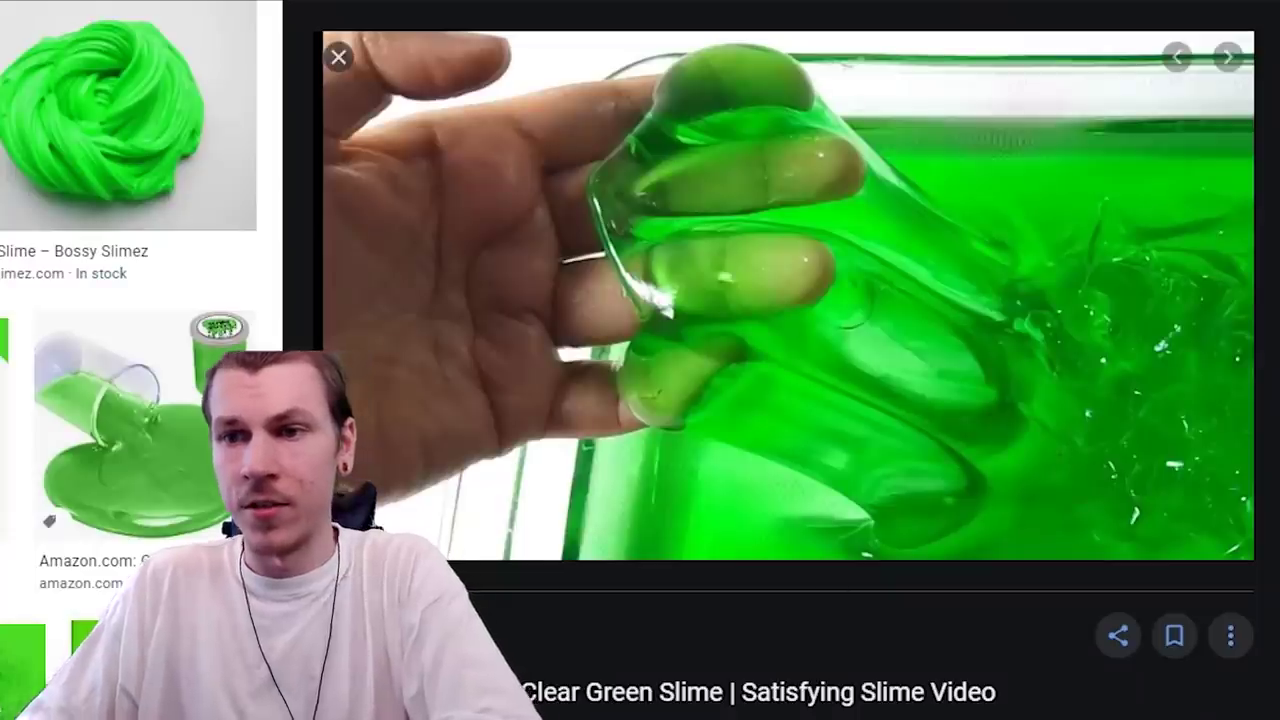
# Step: Sketch the outline of a walking cat with a long curved tail on the grey backing, using the "slimecart tahng" layer
pyautogui.scroll(1, 783, 360)
pyautogui.scroll(-1, 783, 360)
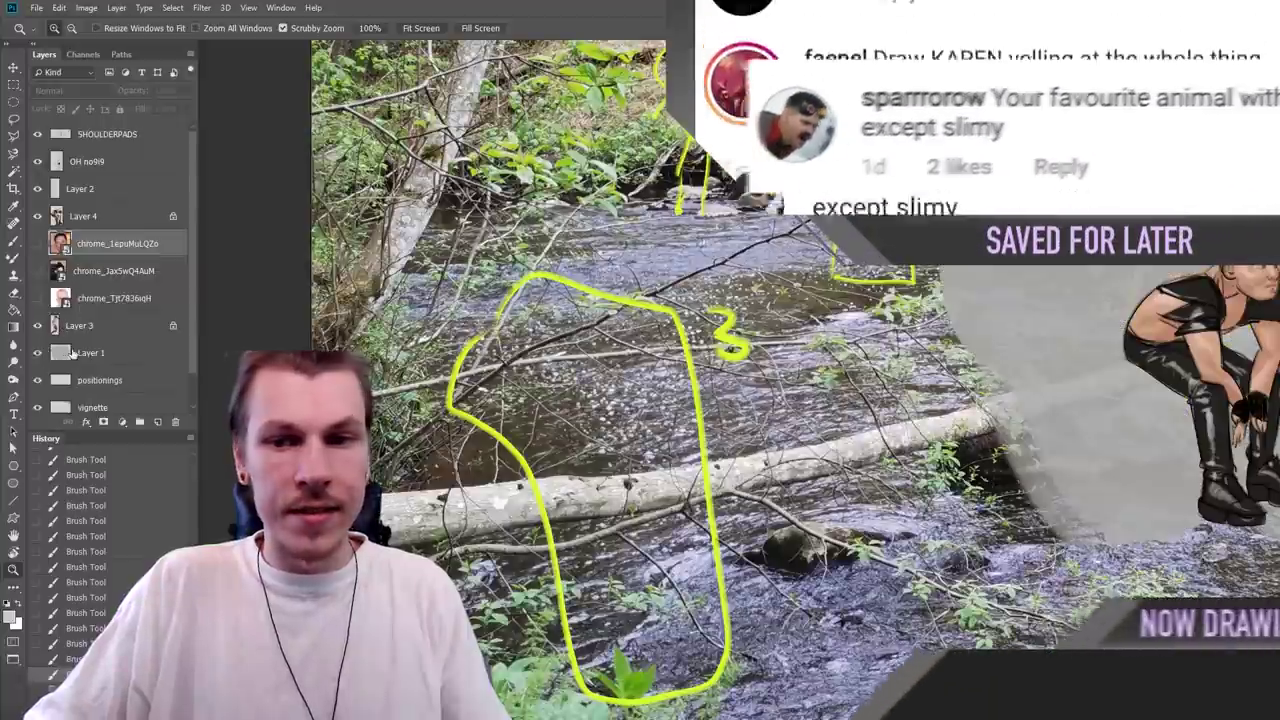
pyautogui.hotkey('ctrl', 'z')
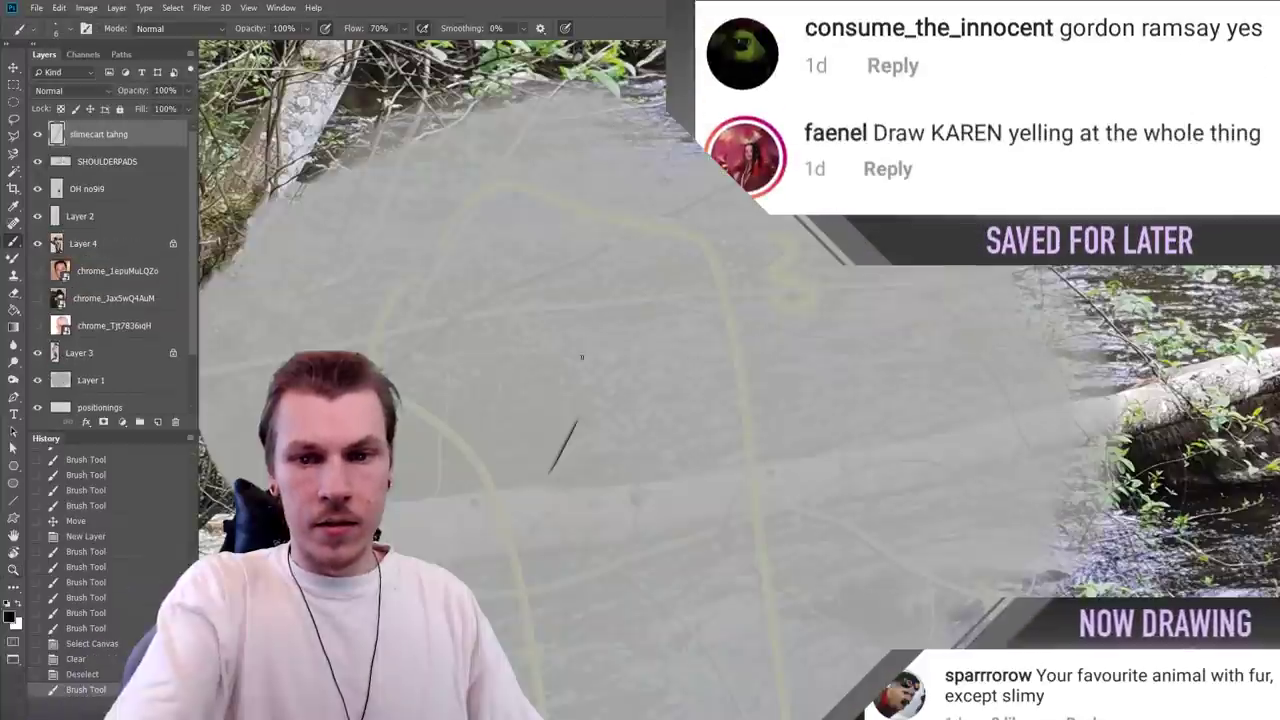
pyautogui.moveTo(580, 437)
pyautogui.mouseDown()
pyautogui.moveTo(557, 489)
pyautogui.moveTo(573, 494)
pyautogui.mouseUp()
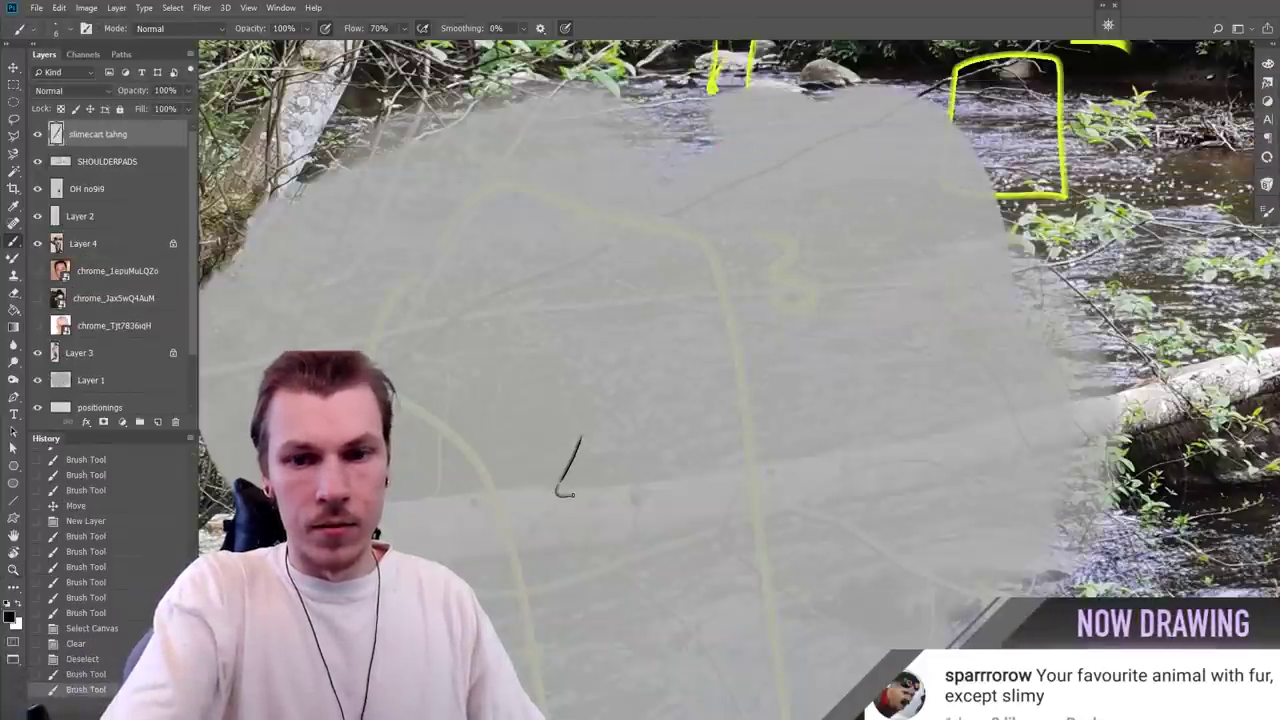
pyautogui.moveTo(840, 407); pyautogui.dragTo(876, 432)
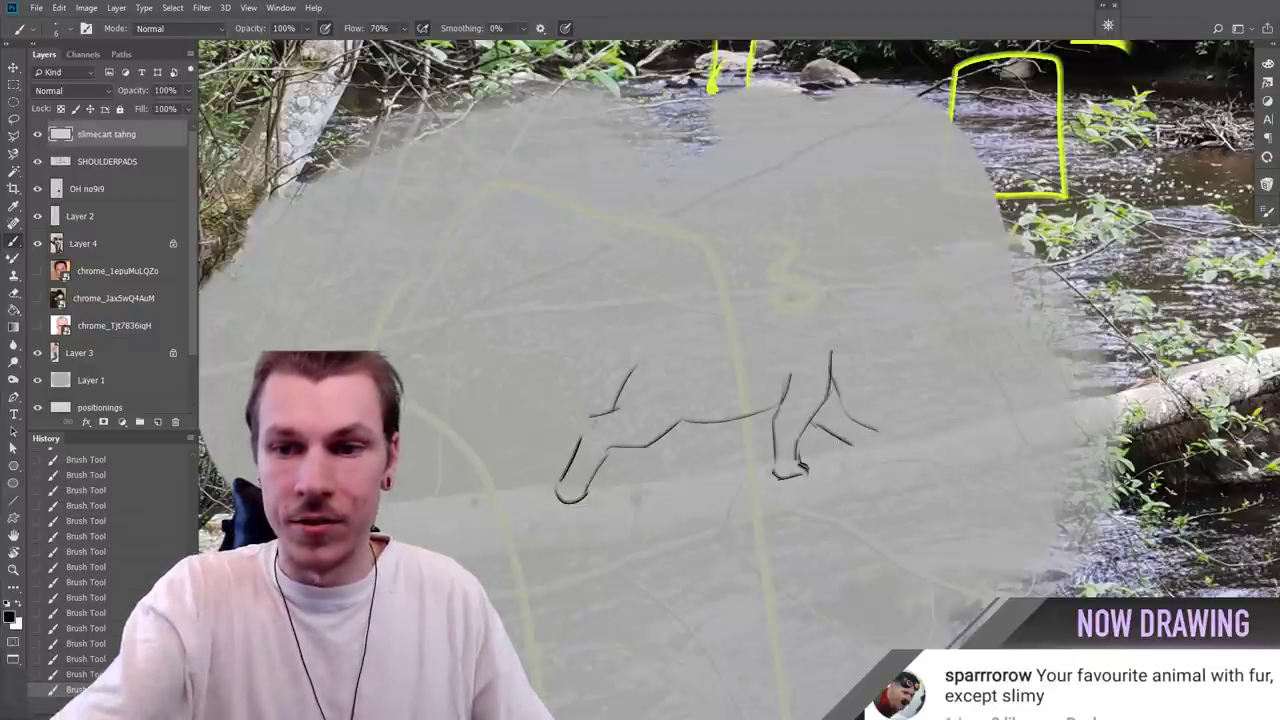
pyautogui.moveTo(740, 326); pyautogui.dragTo(445, 425)
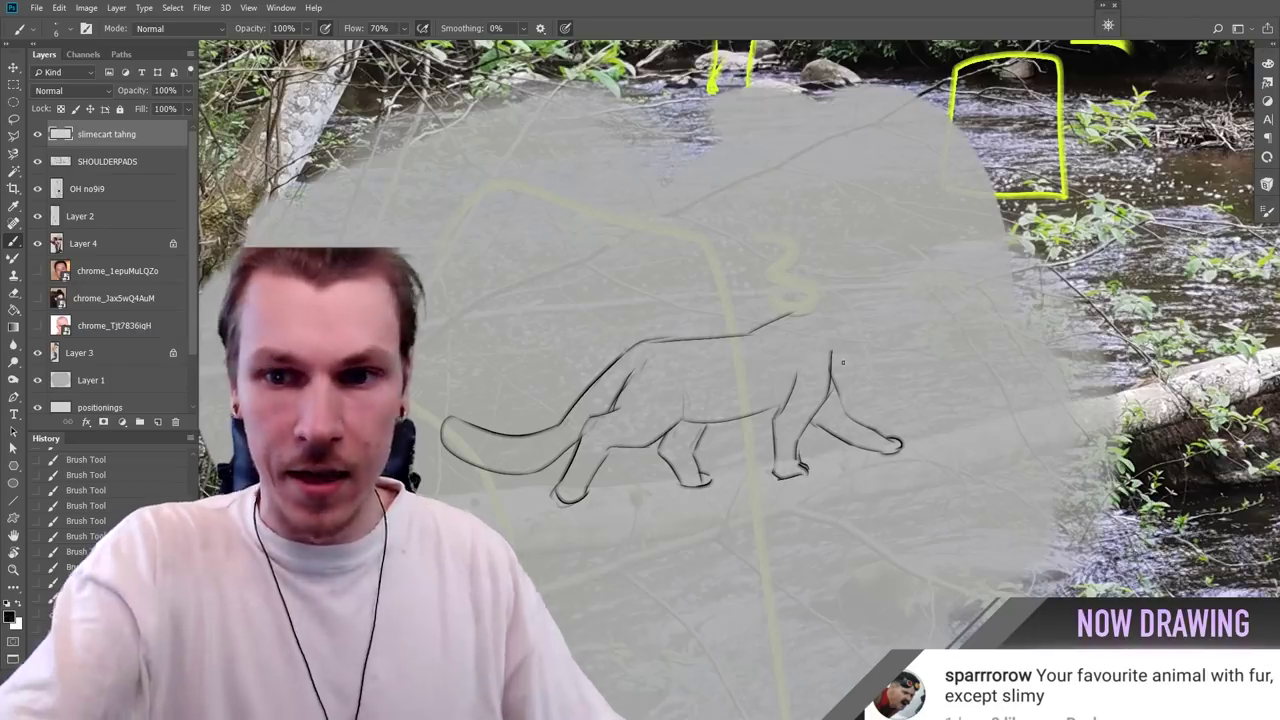
pyautogui.moveTo(843, 328); pyautogui.dragTo(850, 355)
pyautogui.press('e')
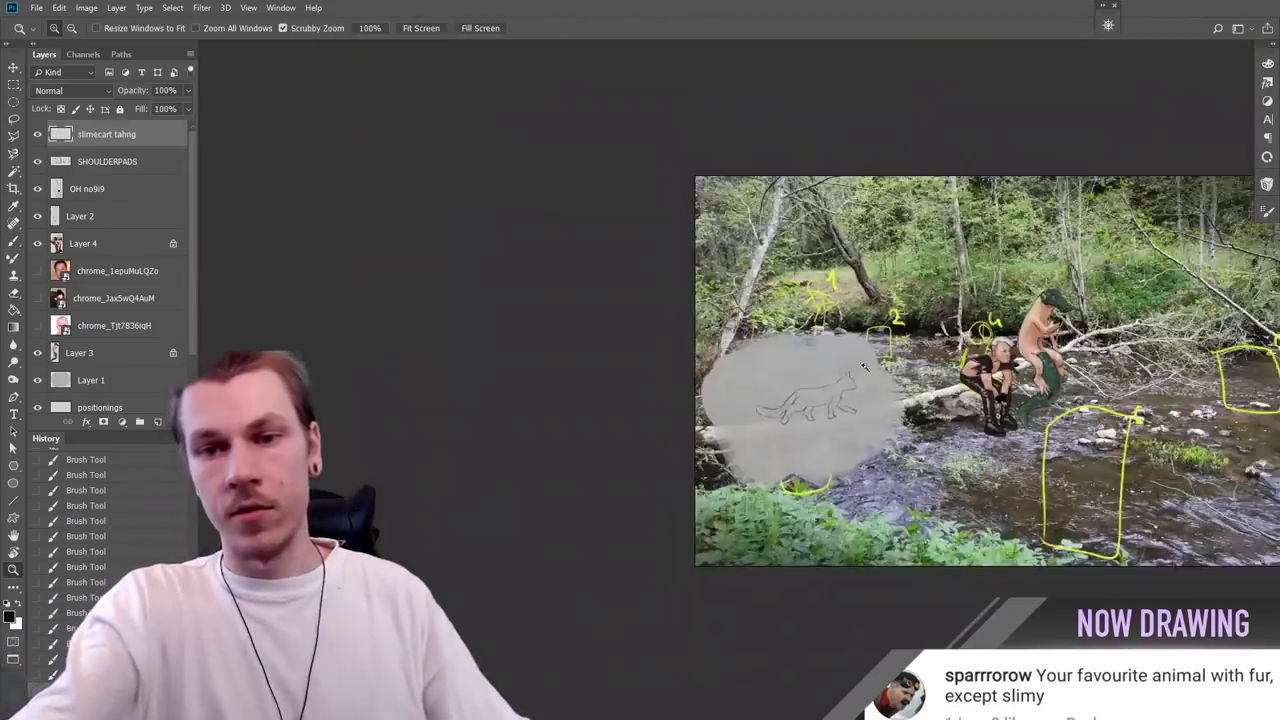
pyautogui.moveTo(864, 366); pyautogui.dragTo(907, 365)
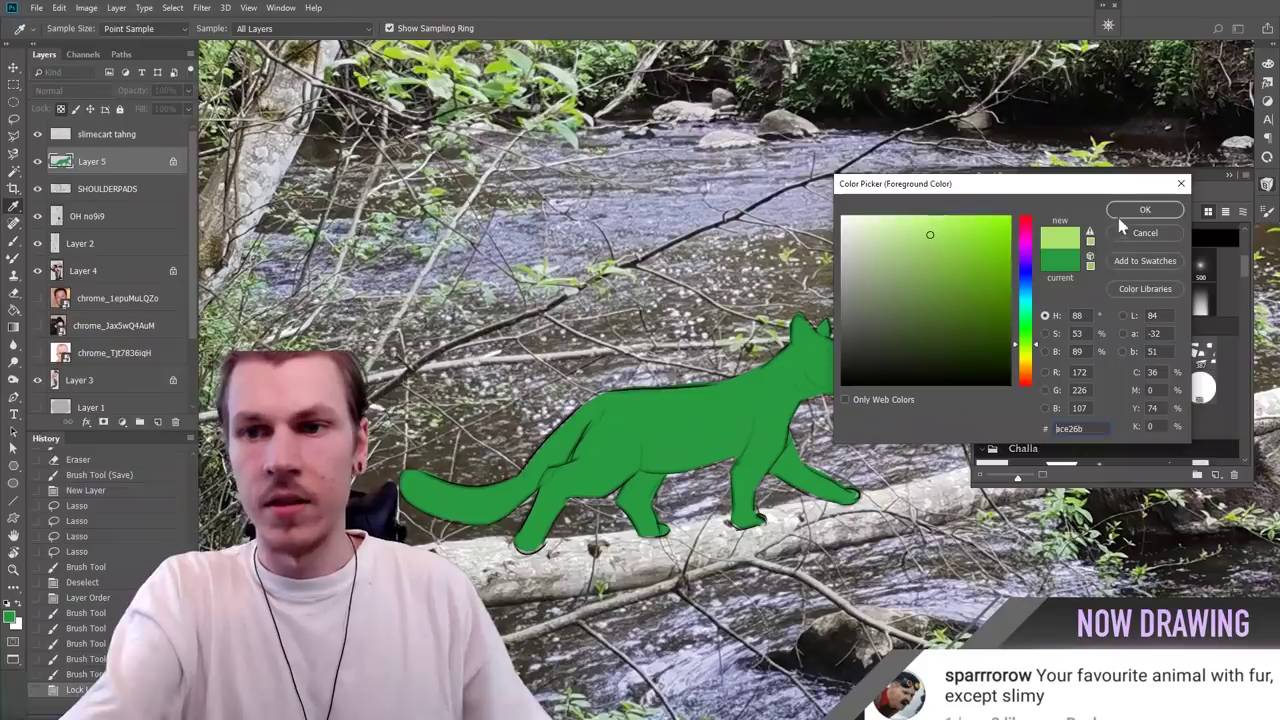
# Step: Shade the green cat on Layer 5 with light green #ace26b, brightening its belly, legs and tail with a smaller brush
pyautogui.press('Return')
pyautogui.press('b')
pyautogui.press('[')
pyautogui.press('[')
pyautogui.press('[')
pyautogui.press('[')
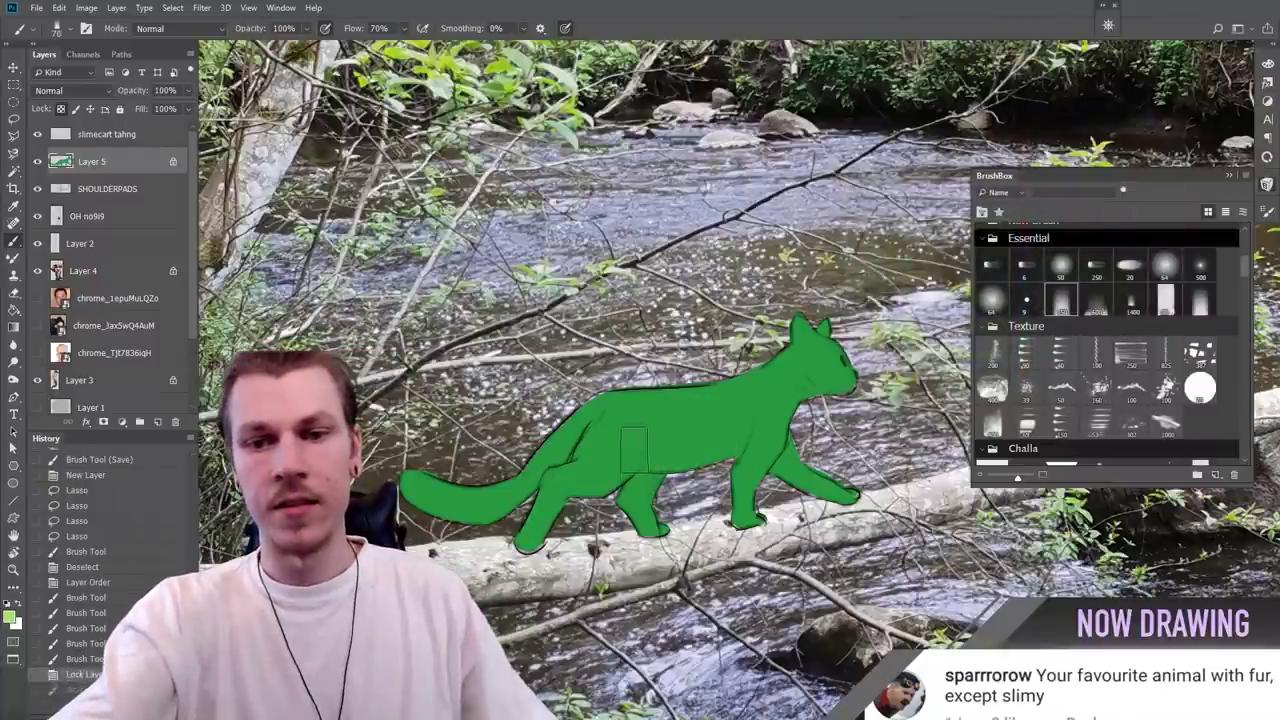
pyautogui.moveTo(629, 459); pyautogui.dragTo(782, 402)
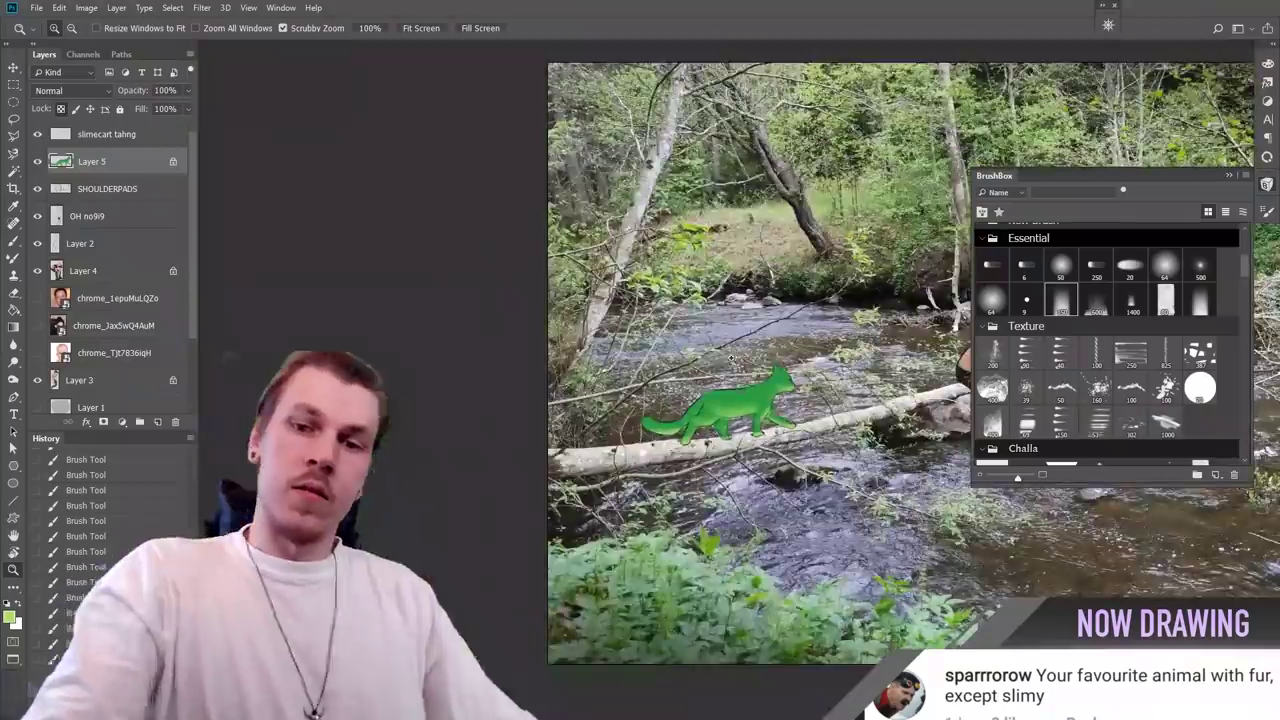
pyautogui.moveTo(787, 381); pyautogui.dragTo(819, 243)
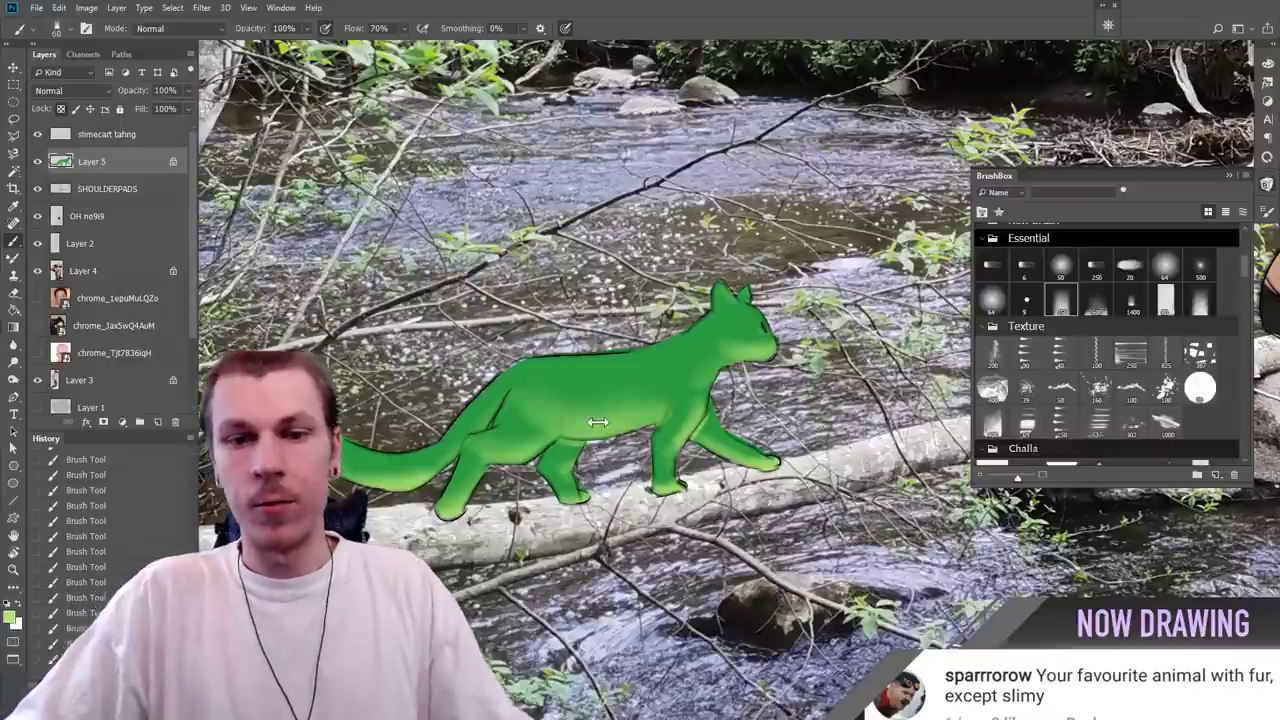
# Step: Consult more green slime reference photos, and paint darker form shadows and glossy pale highlights over the cat on Layer 5
pyautogui.press('z')
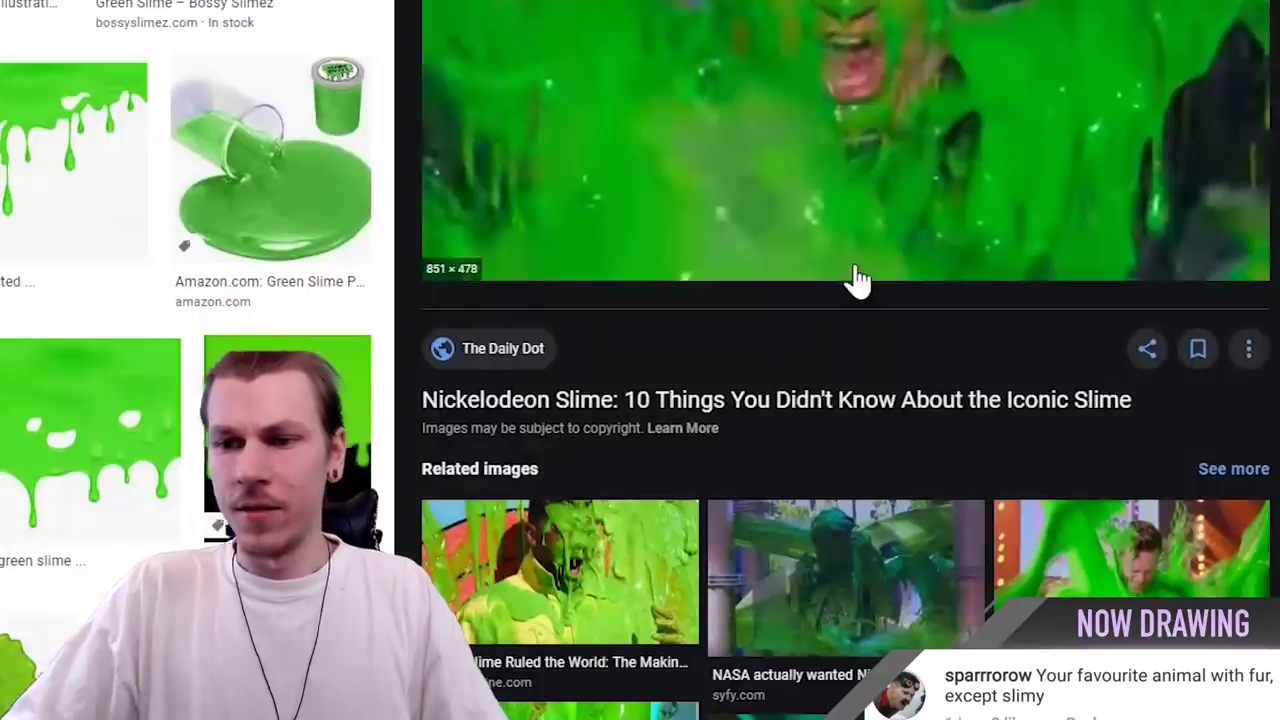
pyautogui.scroll(2, 857, 280)
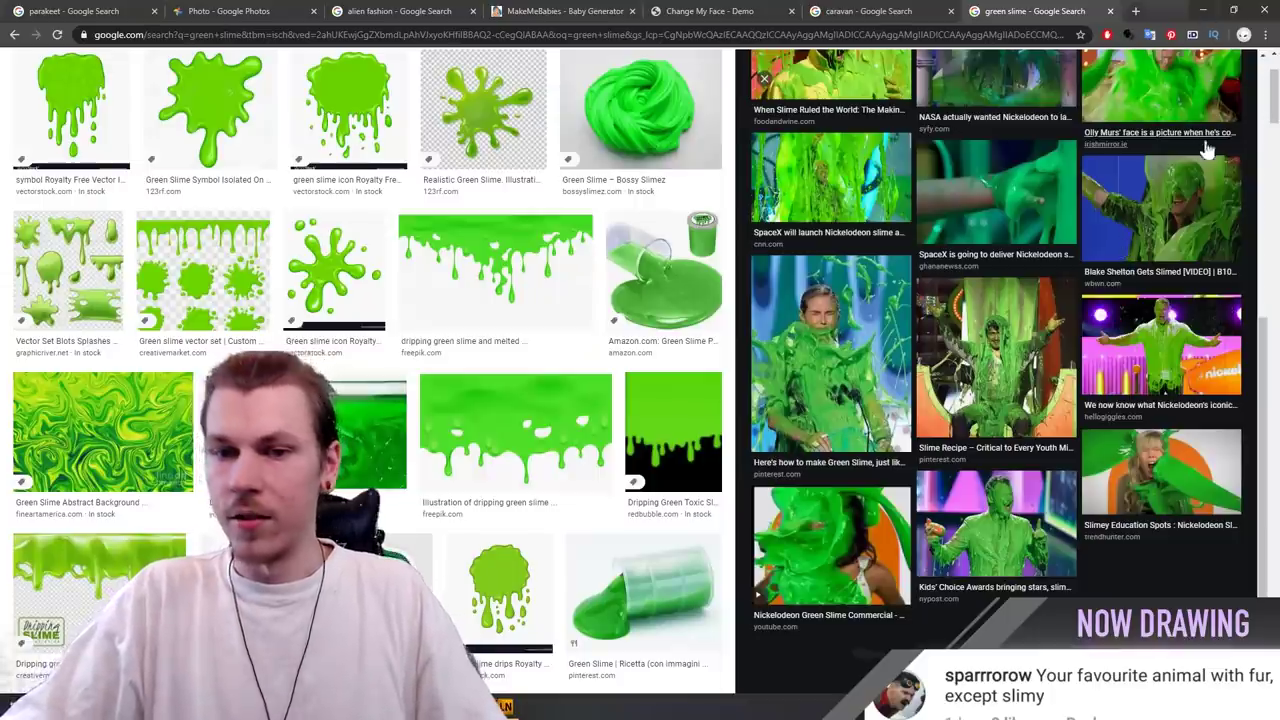
pyautogui.click(945, 333)
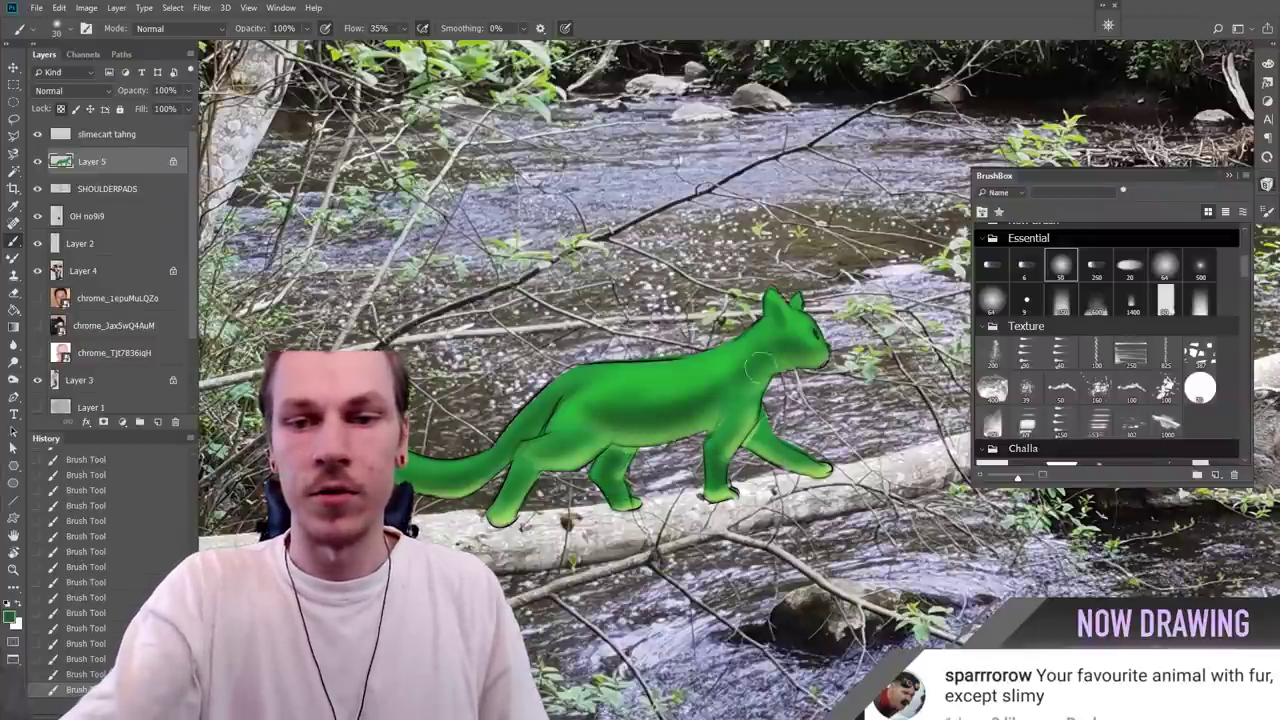
pyautogui.press('z')
pyautogui.moveTo(852, 398)
pyautogui.mouseDown()
pyautogui.moveTo(740, 410)
pyautogui.moveTo(869, 496)
pyautogui.mouseUp()
pyautogui.click(1025, 282)
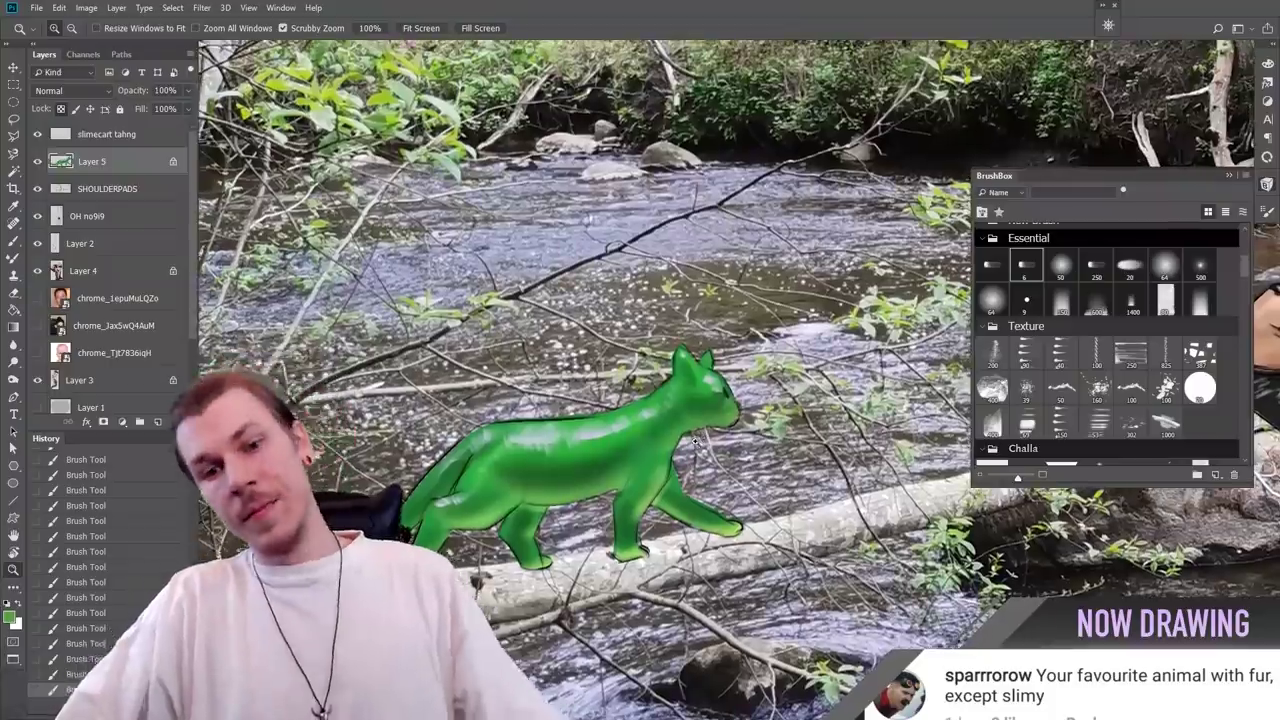
pyautogui.moveTo(696, 440); pyautogui.dragTo(668, 454)
# Step: Flip the canvas horizontally and paint more pale reflections and slime drips along the cat's head, back, flank and legs
pyautogui.hotkey('ctrl', 'shift', 'h')
pyautogui.moveTo(950, 465); pyautogui.dragTo(620, 402)
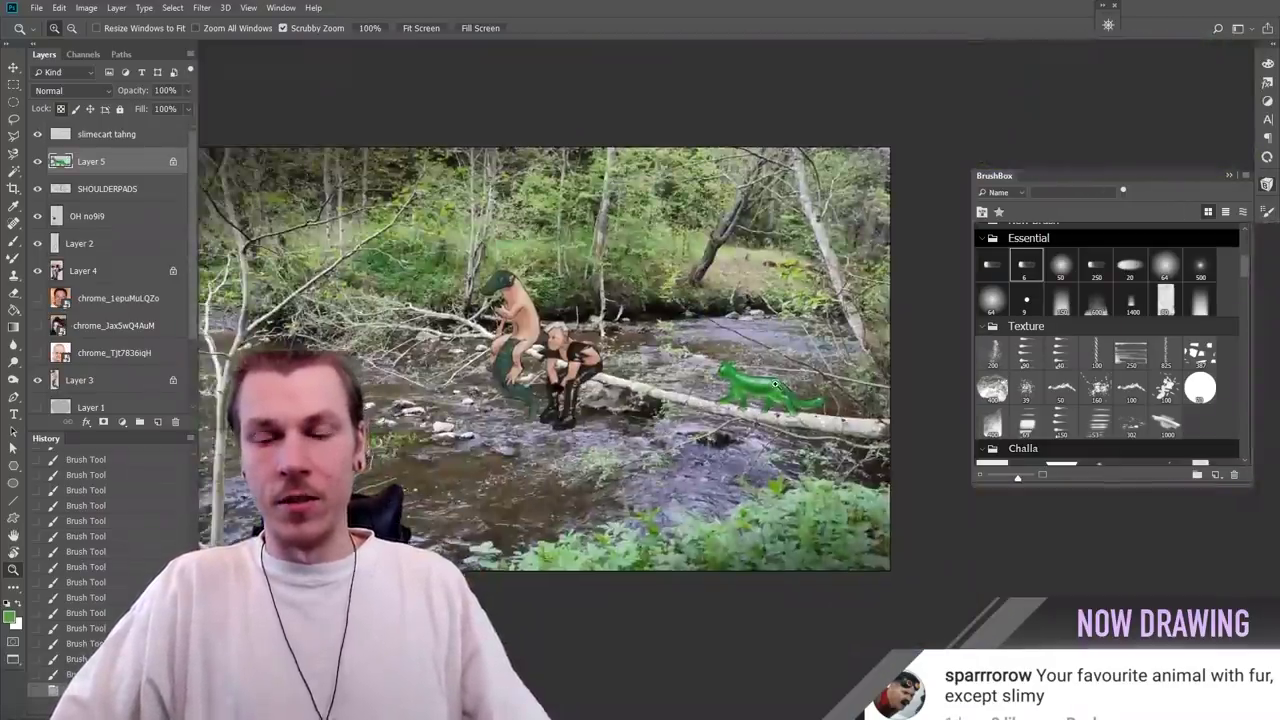
pyautogui.scroll(4, 775, 383)
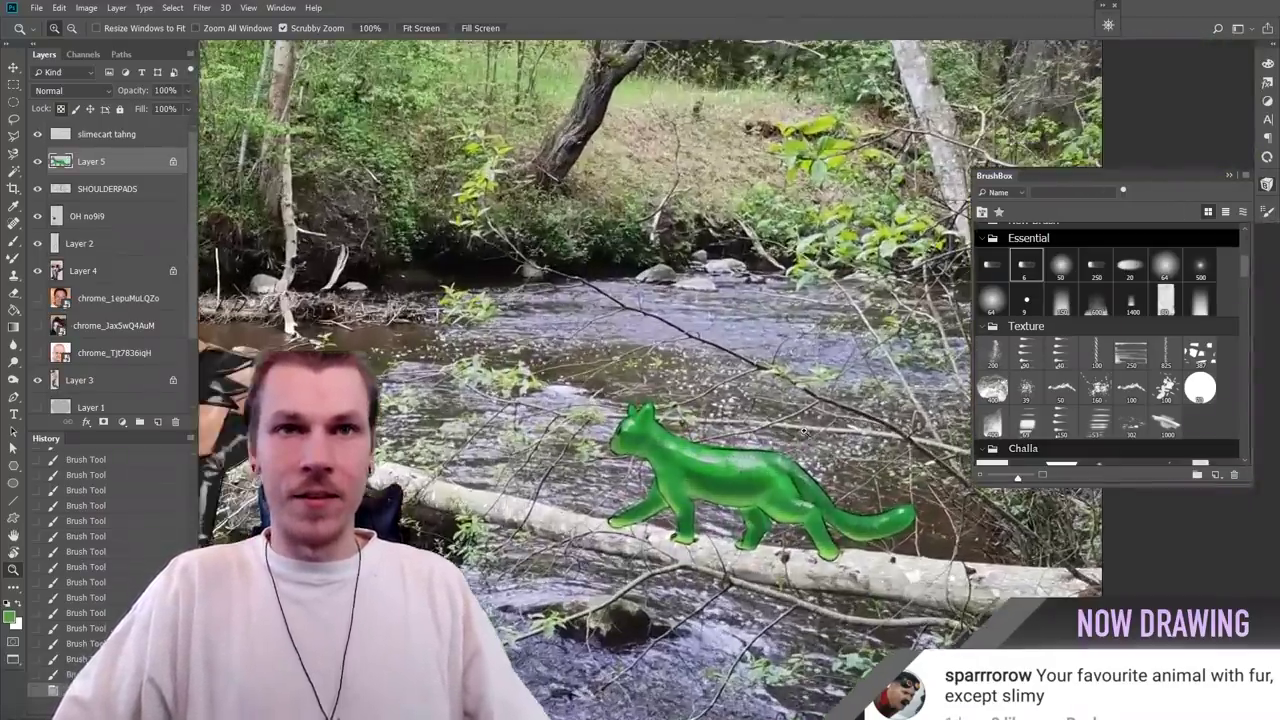
pyautogui.click(1266, 186)
pyautogui.moveTo(738, 454)
pyautogui.mouseDown()
pyautogui.moveTo(912, 413)
pyautogui.moveTo(917, 443)
pyautogui.moveTo(1040, 429)
pyautogui.mouseUp()
pyautogui.press('b')
pyautogui.press('f')
pyautogui.moveTo(1026, 486); pyautogui.dragTo(851, 394)
pyautogui.moveTo(858, 329); pyautogui.dragTo(820, 329)
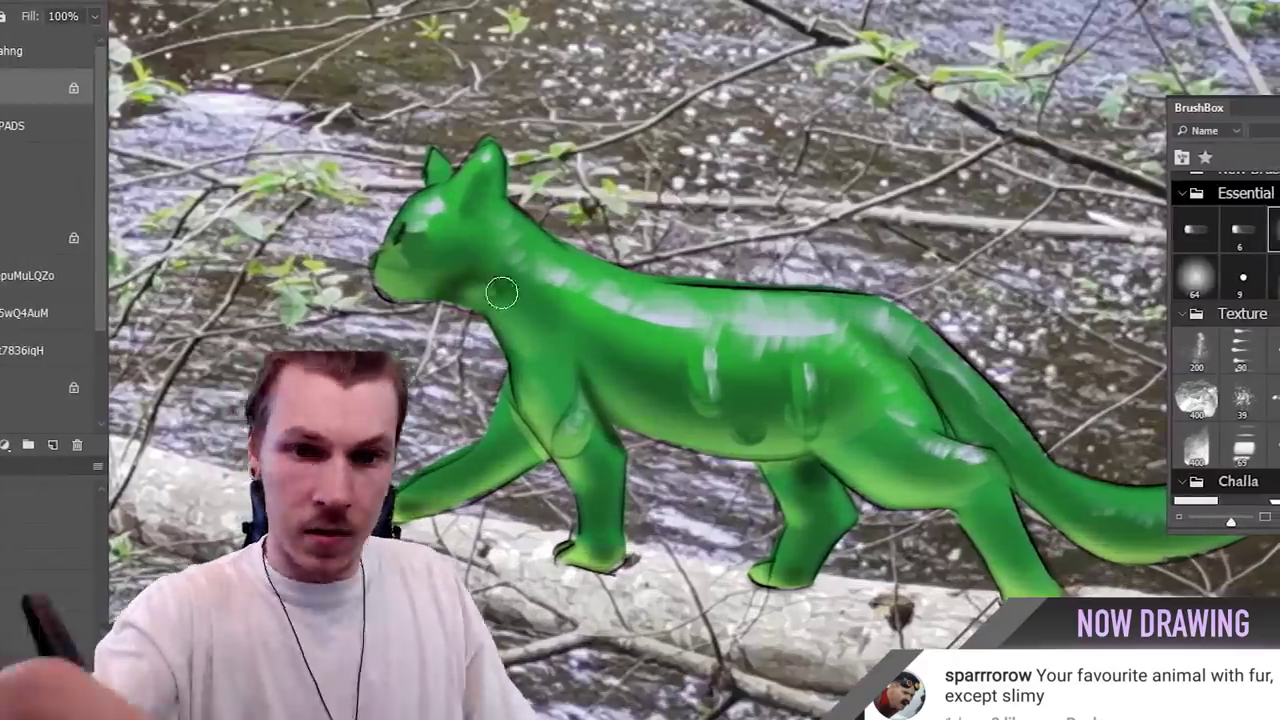
# Step: Raise the contrast of the slime cat on Layer 5 with an S-shaped Curves adjustment that darkens its shadows
pyautogui.hotkey('ctrl', '-')
pyautogui.moveTo(502, 293); pyautogui.dragTo(354, 279)
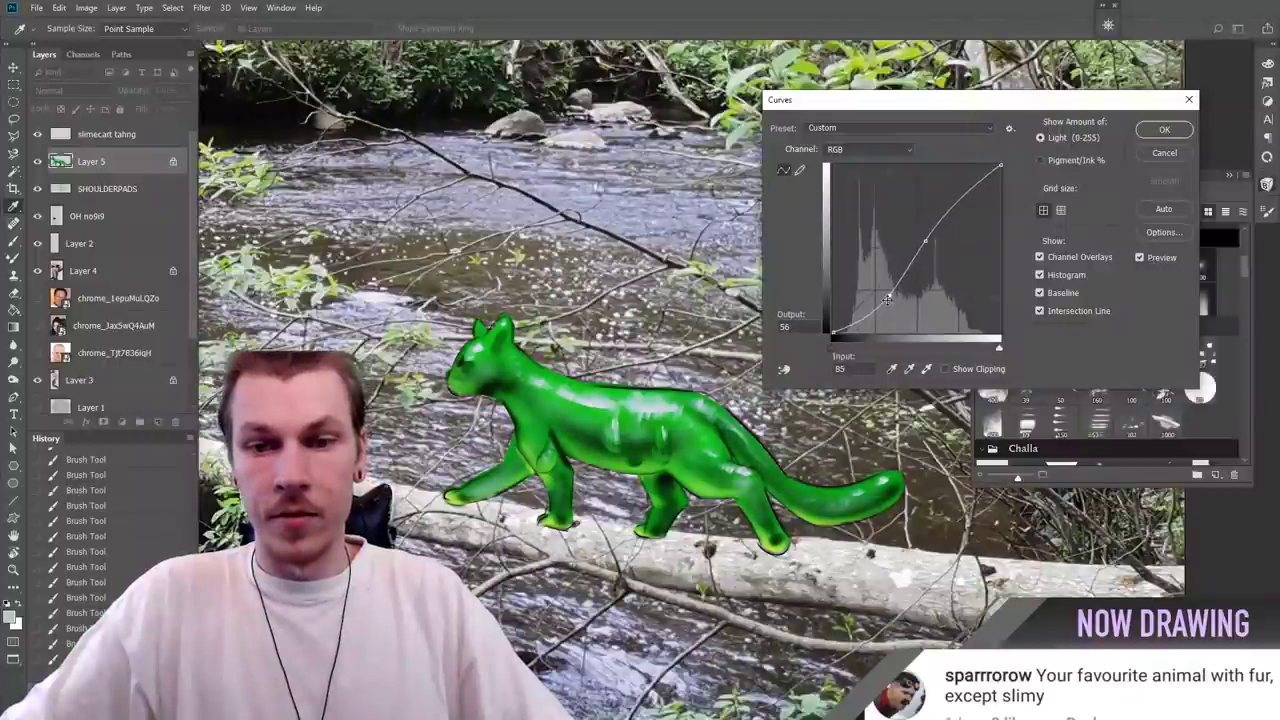
pyautogui.moveTo(887, 299); pyautogui.dragTo(885, 295)
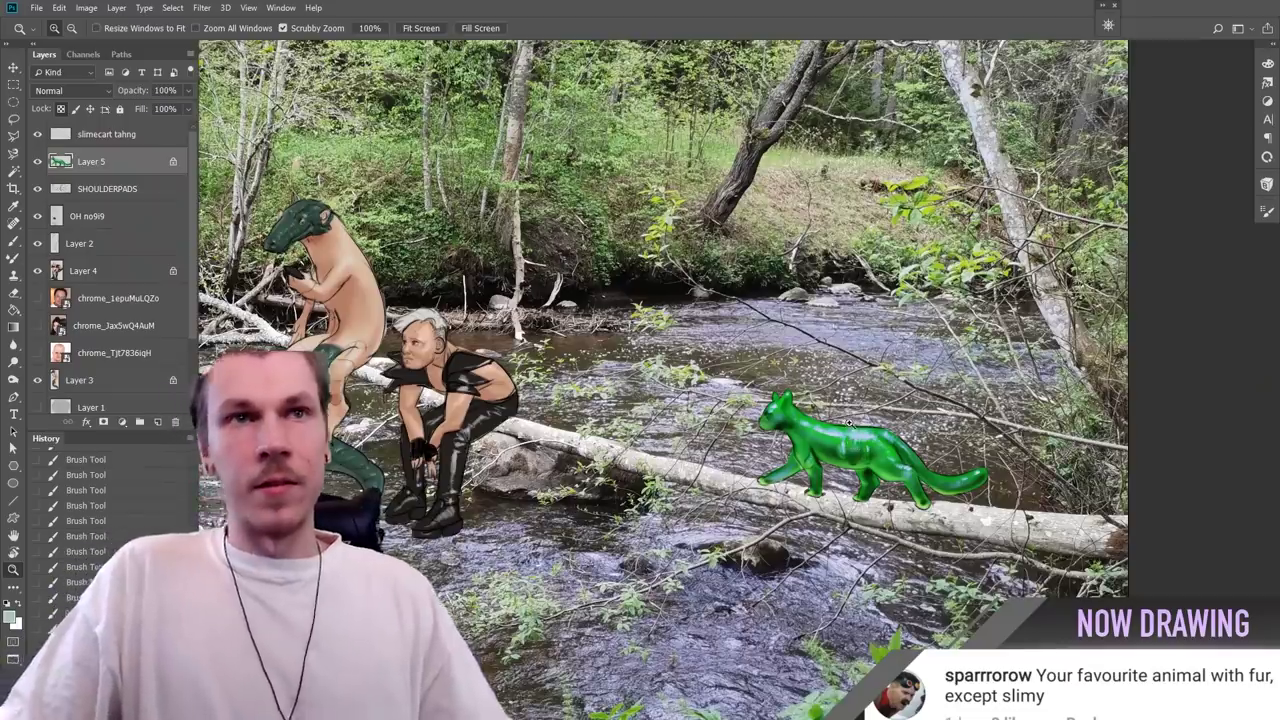
# Step: Soften the slime cat with low-flow green and bluish reflections over its body, legs and tail on Layer 5
pyautogui.click(851, 423)
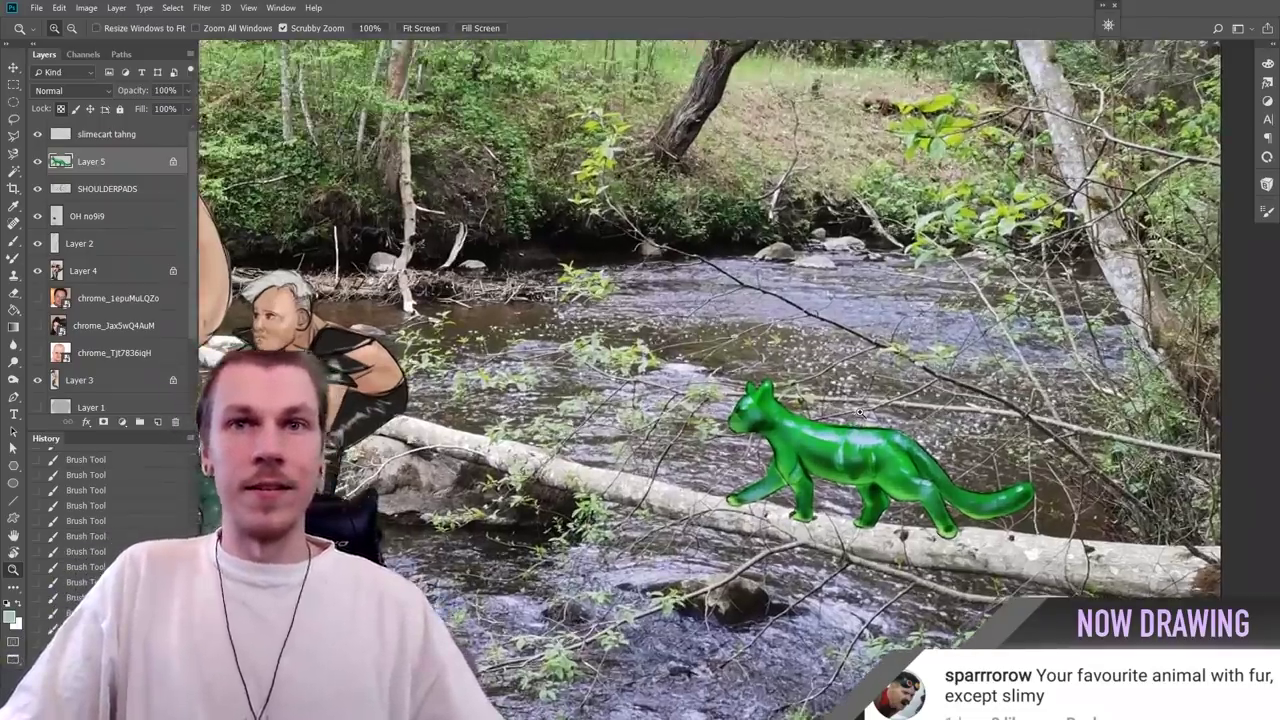
pyautogui.moveTo(640, 470); pyautogui.dragTo(676, 497)
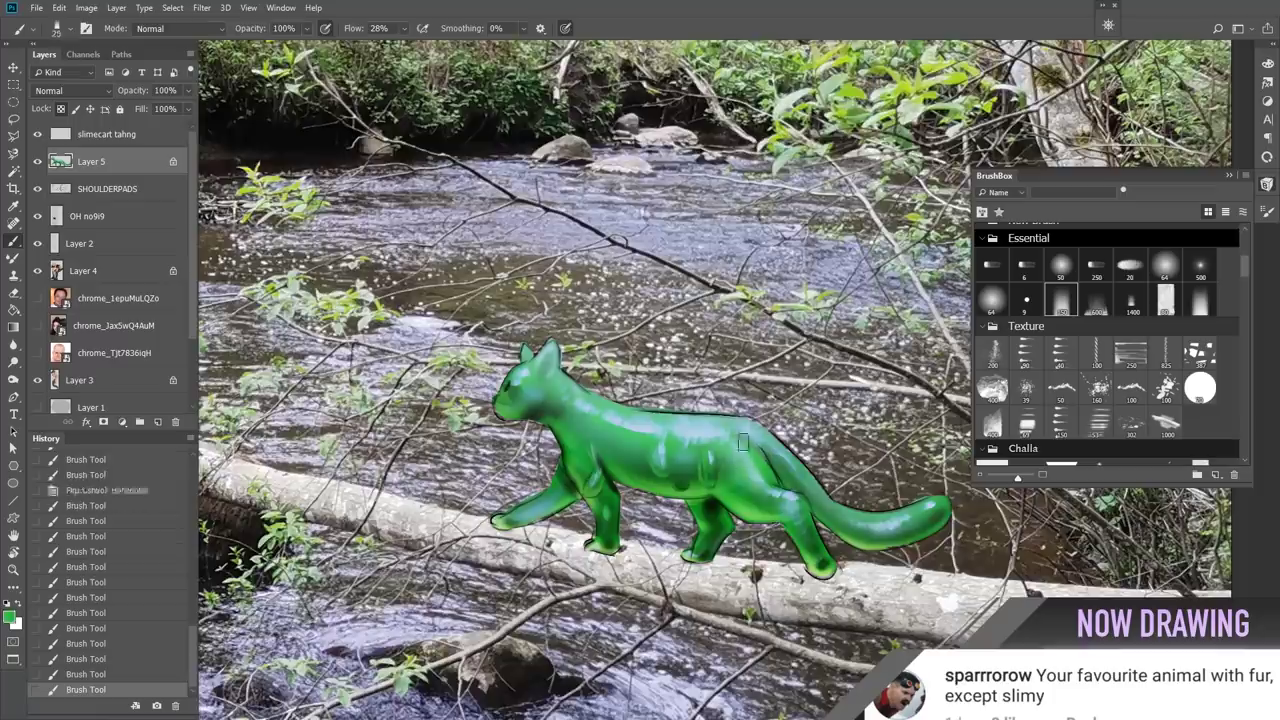
pyautogui.moveTo(905, 448); pyautogui.dragTo(865, 448)
pyautogui.moveTo(710, 330); pyautogui.dragTo(630, 330)
pyautogui.moveTo(960, 408)
pyautogui.mouseDown()
pyautogui.moveTo(933, 408)
pyautogui.moveTo(958, 408)
pyautogui.mouseUp()
pyautogui.moveTo(933, 408); pyautogui.dragTo(820, 446)
pyautogui.moveTo(752, 455); pyautogui.dragTo(671, 483)
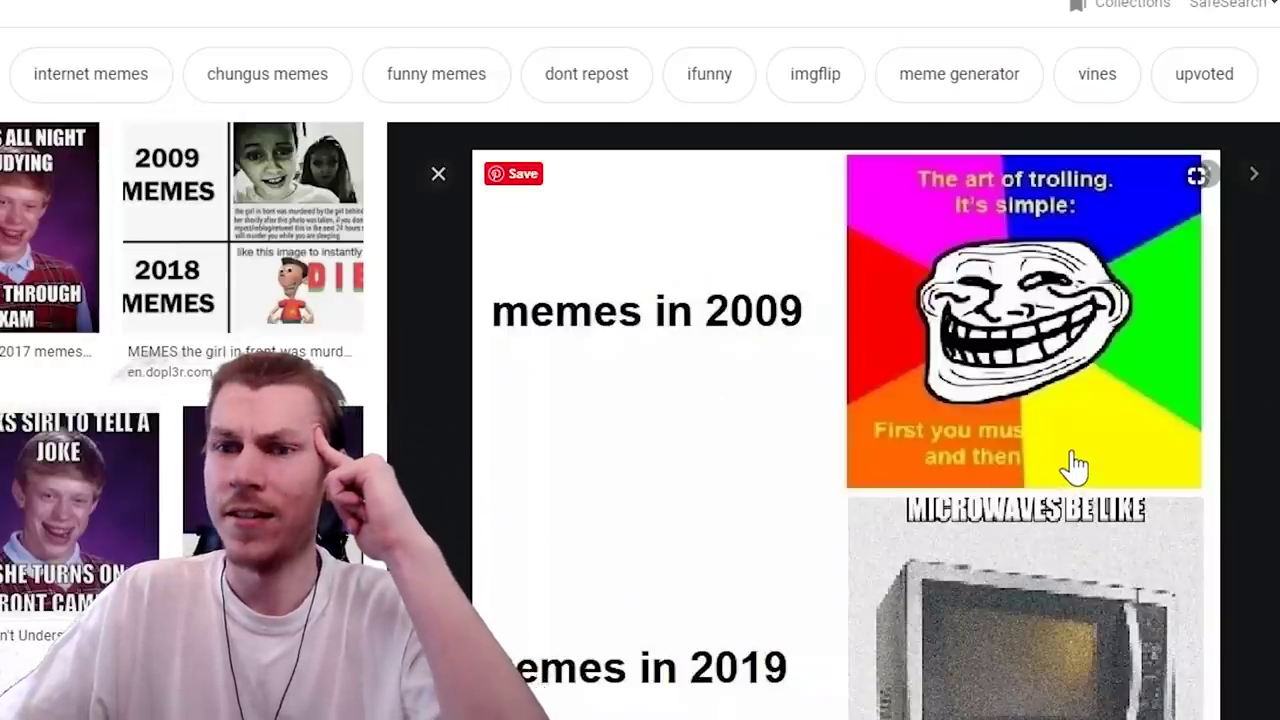
# Step: Switch to the browser and look through meme image results, including the comparison of memes in 2009 and 2019
pyautogui.scroll(-1, 640, 360)
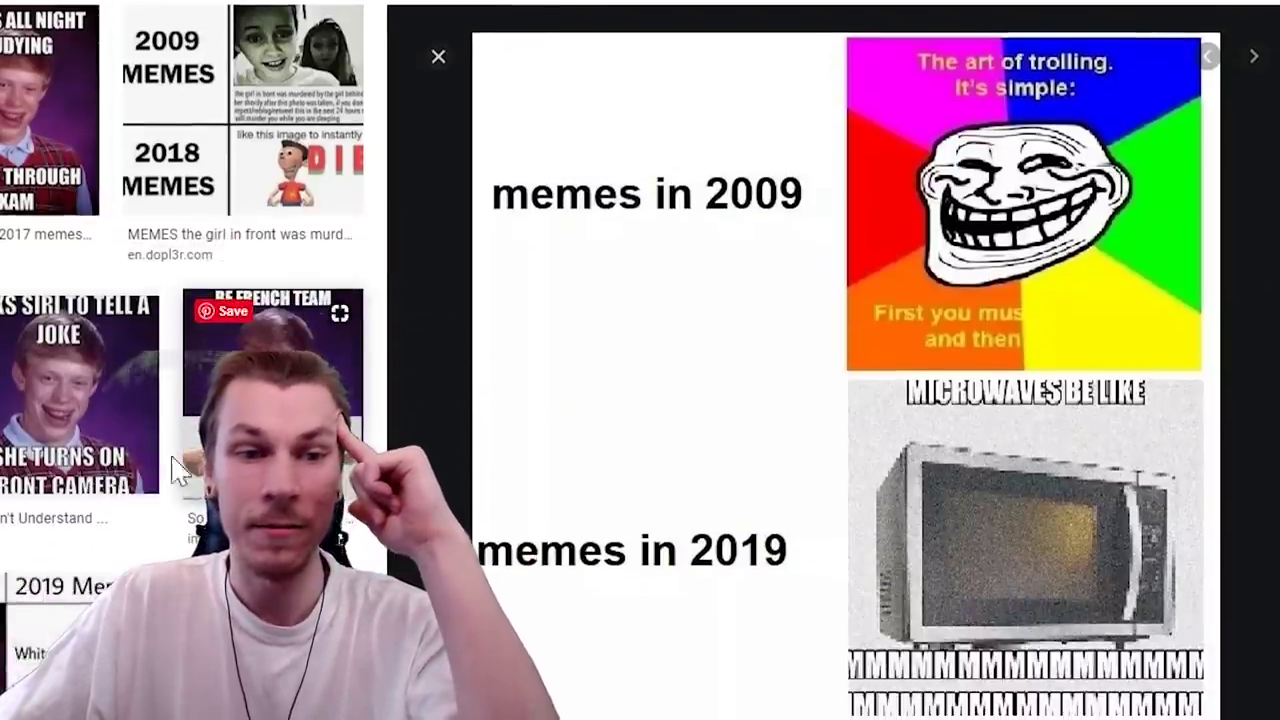
pyautogui.scroll(-2, 170, 470)
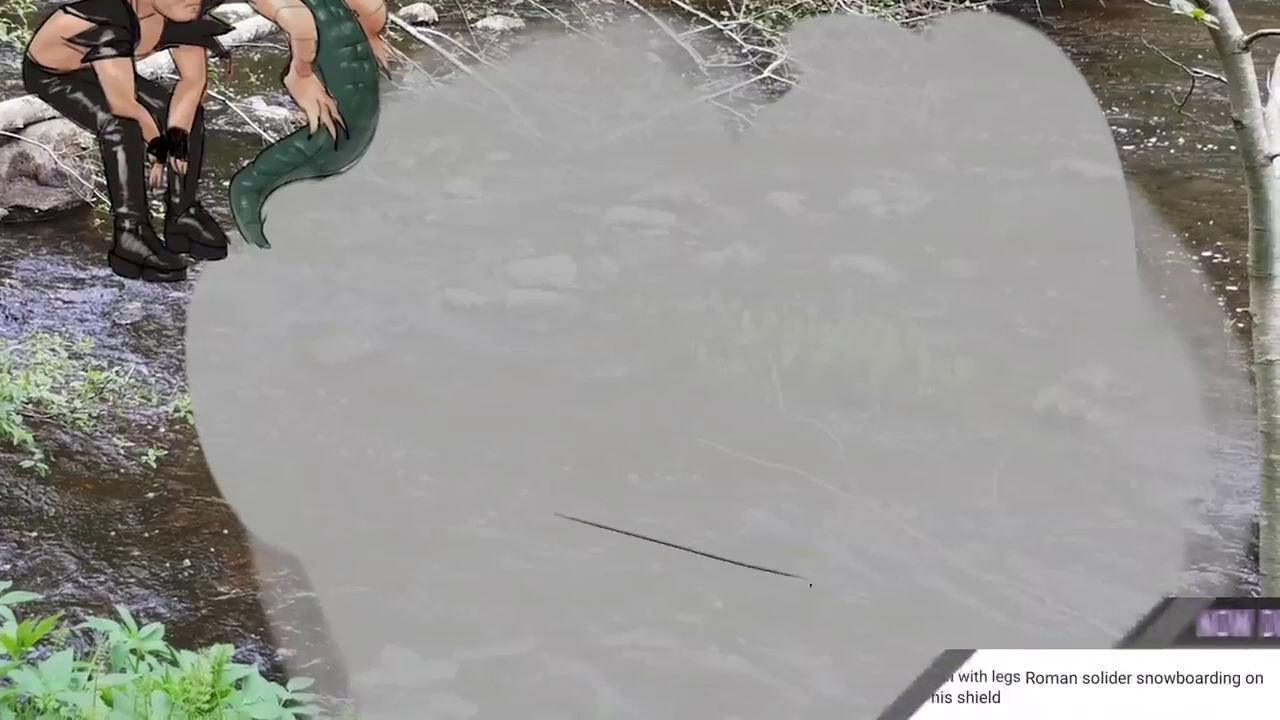
# Step: Sketch a curved shield as a snowboard and two bent legs standing on it, on the "roman fish man" layer
pyautogui.moveTo(905, 530); pyautogui.dragTo(947, 540)
pyautogui.moveTo(849, 543); pyautogui.dragTo(824, 606)
pyautogui.moveTo(878, 505); pyautogui.dragTo(885, 598)
pyautogui.moveTo(885, 600); pyautogui.dragTo(852, 627)
pyautogui.moveTo(822, 465); pyautogui.dragTo(850, 540)
pyautogui.moveTo(869, 455); pyautogui.dragTo(886, 505)
pyautogui.moveTo(724, 396)
pyautogui.mouseDown()
pyautogui.moveTo(678, 420)
pyautogui.moveTo(662, 518)
pyautogui.mouseUp()
pyautogui.moveTo(718, 430); pyautogui.dragTo(694, 536)
pyautogui.moveTo(712, 392); pyautogui.dragTo(773, 345)
pyautogui.moveTo(718, 429); pyautogui.dragTo(809, 400)
pyautogui.moveTo(823, 362); pyautogui.dragTo(814, 446)
pyautogui.moveTo(880, 367); pyautogui.dragTo(863, 447)
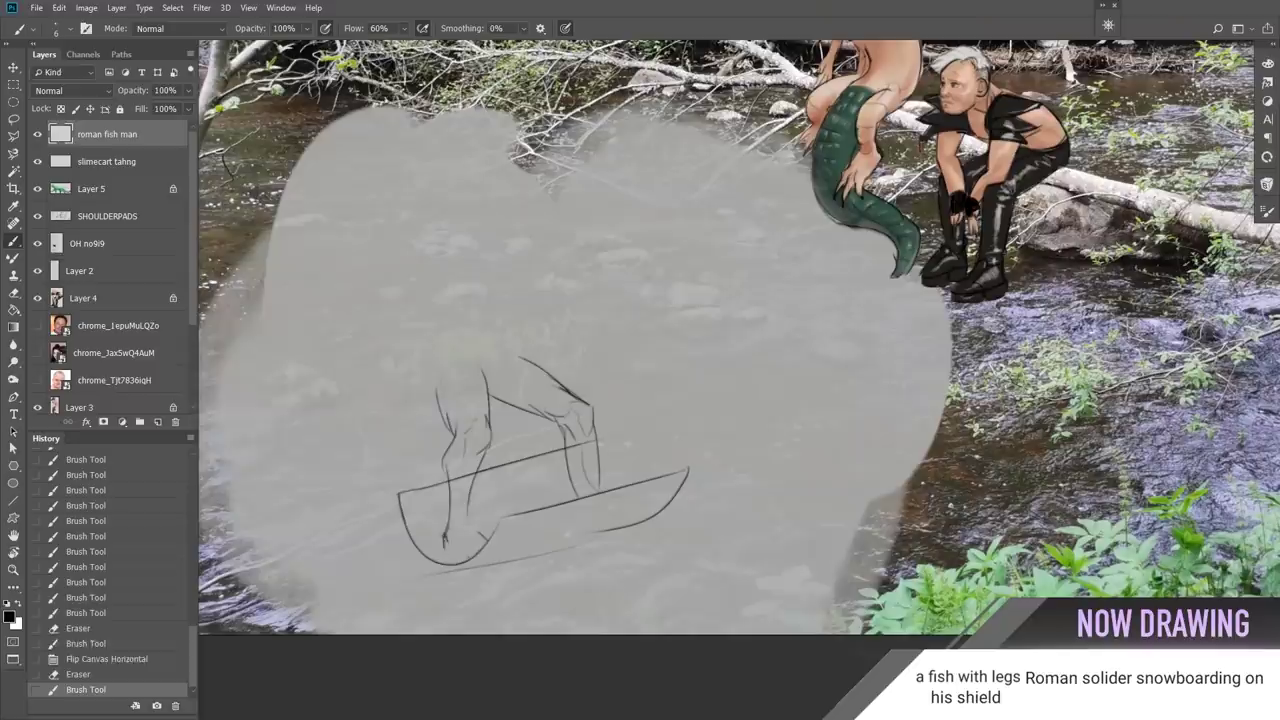
# Step: Refine the legs, sketch the fish man's torso, webbed arms and fish head, and enlarge the drawing to about 125.7%
pyautogui.moveTo(444, 542); pyautogui.dragTo(474, 562)
pyautogui.press('e')
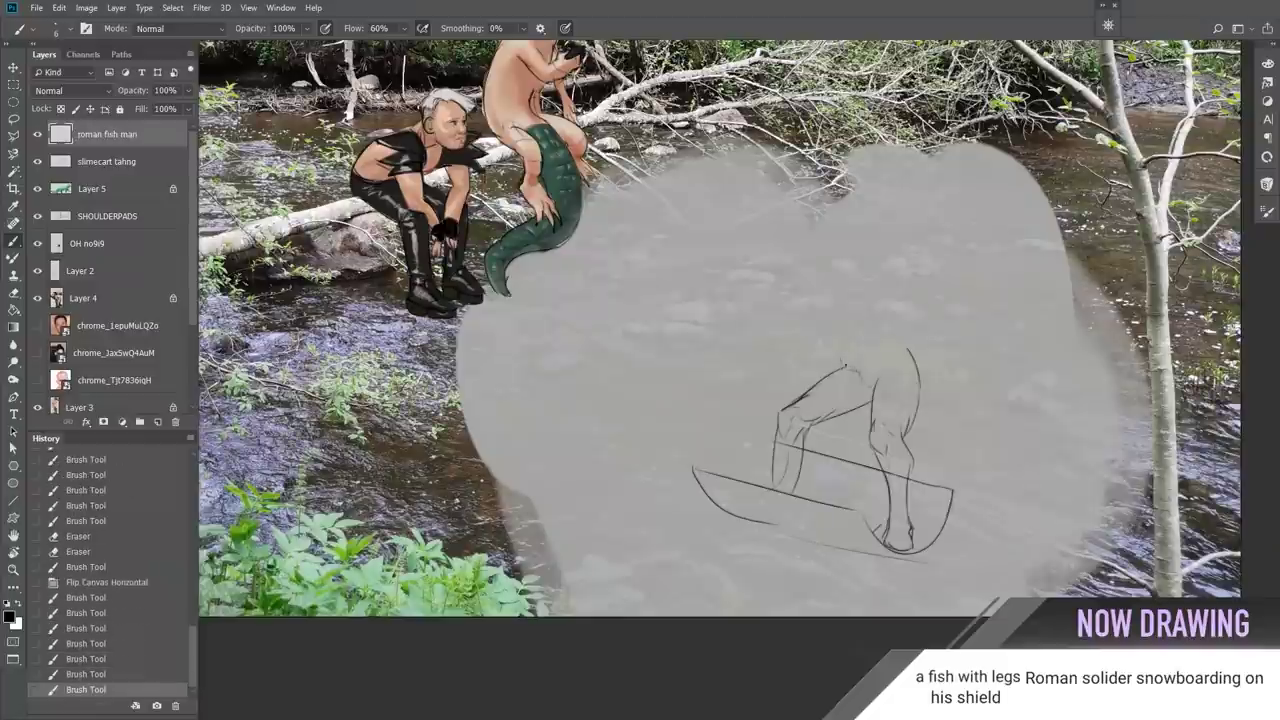
pyautogui.moveTo(806, 327); pyautogui.dragTo(825, 320)
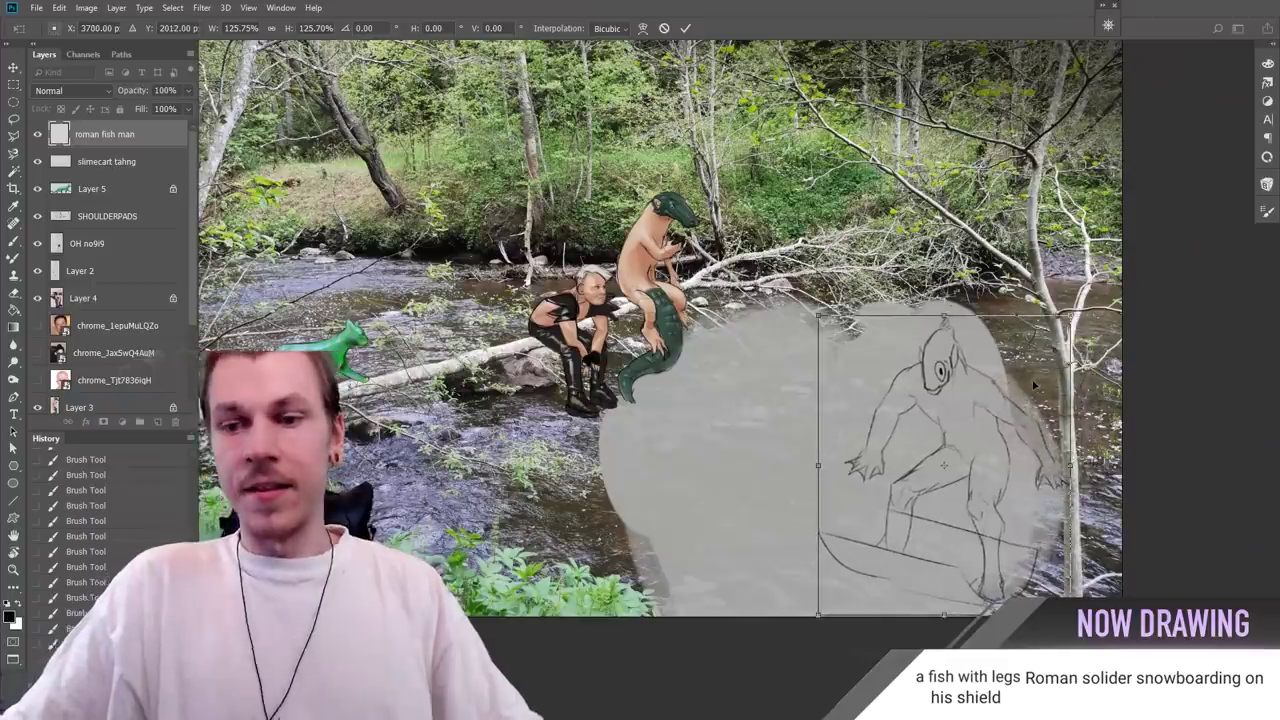
pyautogui.press('Return')
# Step: Move the grey backing shape on Layer 1 behind the enlarged fish man and stretch it taller
pyautogui.click(103, 163)
pyautogui.press('v')
pyautogui.moveTo(780, 470); pyautogui.dragTo(886, 477)
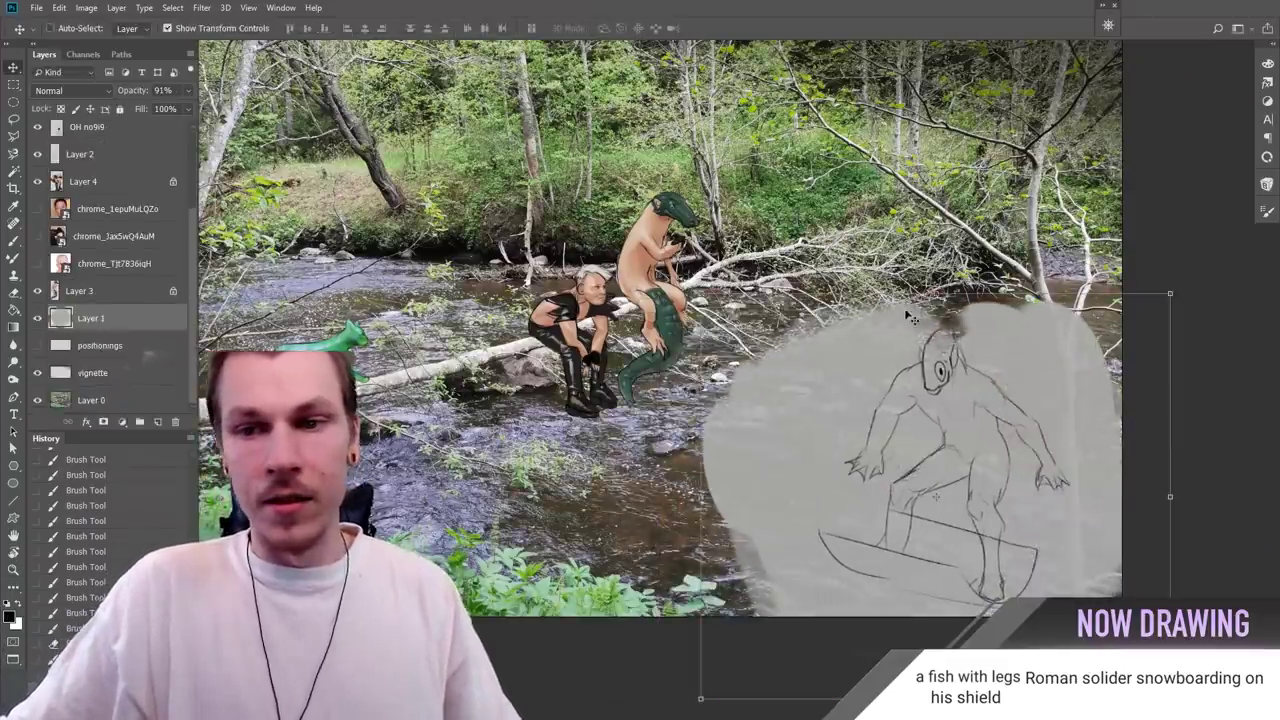
pyautogui.moveTo(924, 298); pyautogui.dragTo(944, 258)
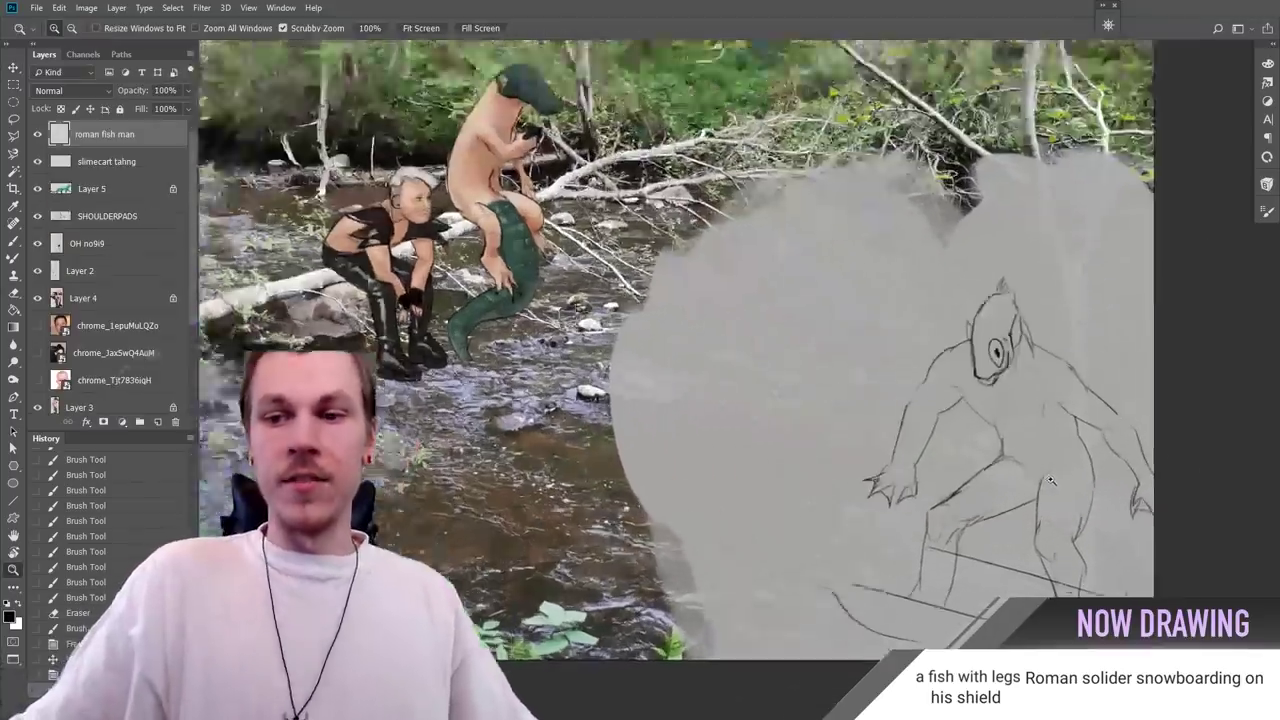
# Step: Sketch Roman armour, a draped skirt and a spear on the fish man, and warp the whole drawing to adjust its pose
pyautogui.moveTo(1051, 480)
pyautogui.mouseDown()
pyautogui.moveTo(1118, 496)
pyautogui.moveTo(1022, 496)
pyautogui.moveTo(1064, 496)
pyautogui.moveTo(1104, 466)
pyautogui.moveTo(1032, 438)
pyautogui.mouseUp()
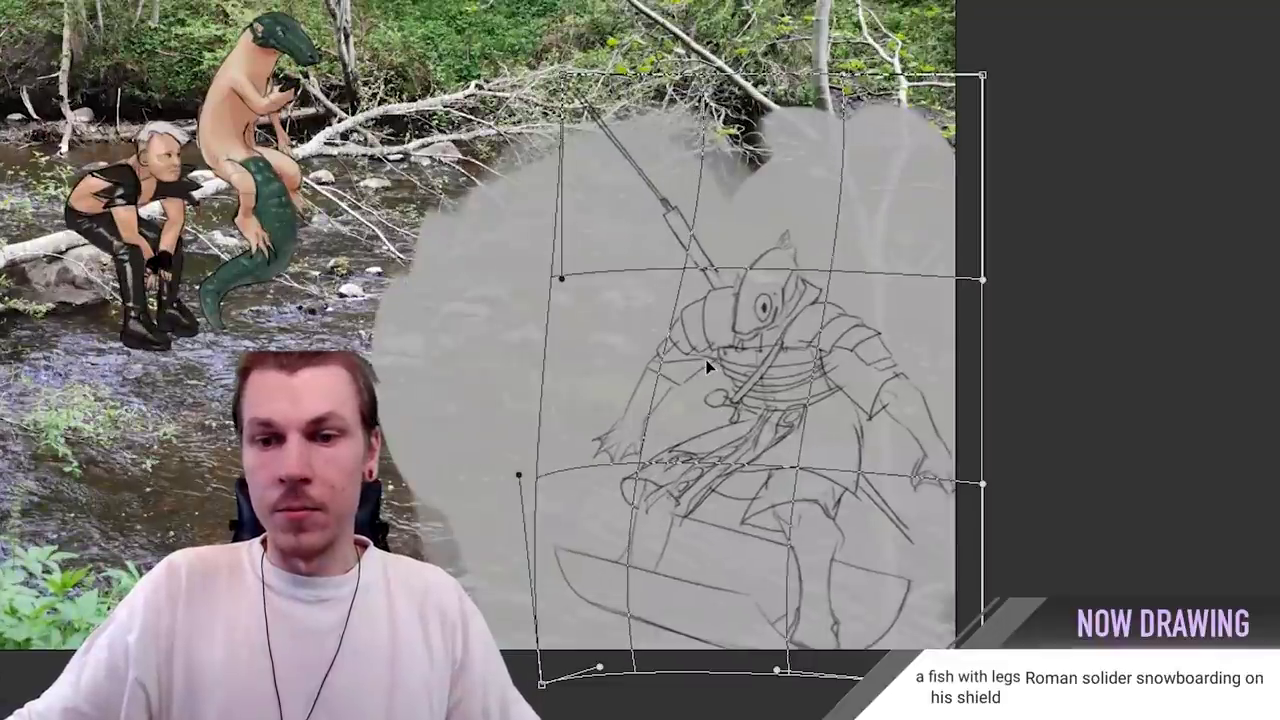
pyautogui.moveTo(706, 366)
pyautogui.mouseDown()
pyautogui.moveTo(708, 393)
pyautogui.moveTo(792, 409)
pyautogui.moveTo(720, 398)
pyautogui.mouseUp()
pyautogui.moveTo(843, 320); pyautogui.dragTo(866, 306)
pyautogui.moveTo(726, 281); pyautogui.dragTo(757, 272)
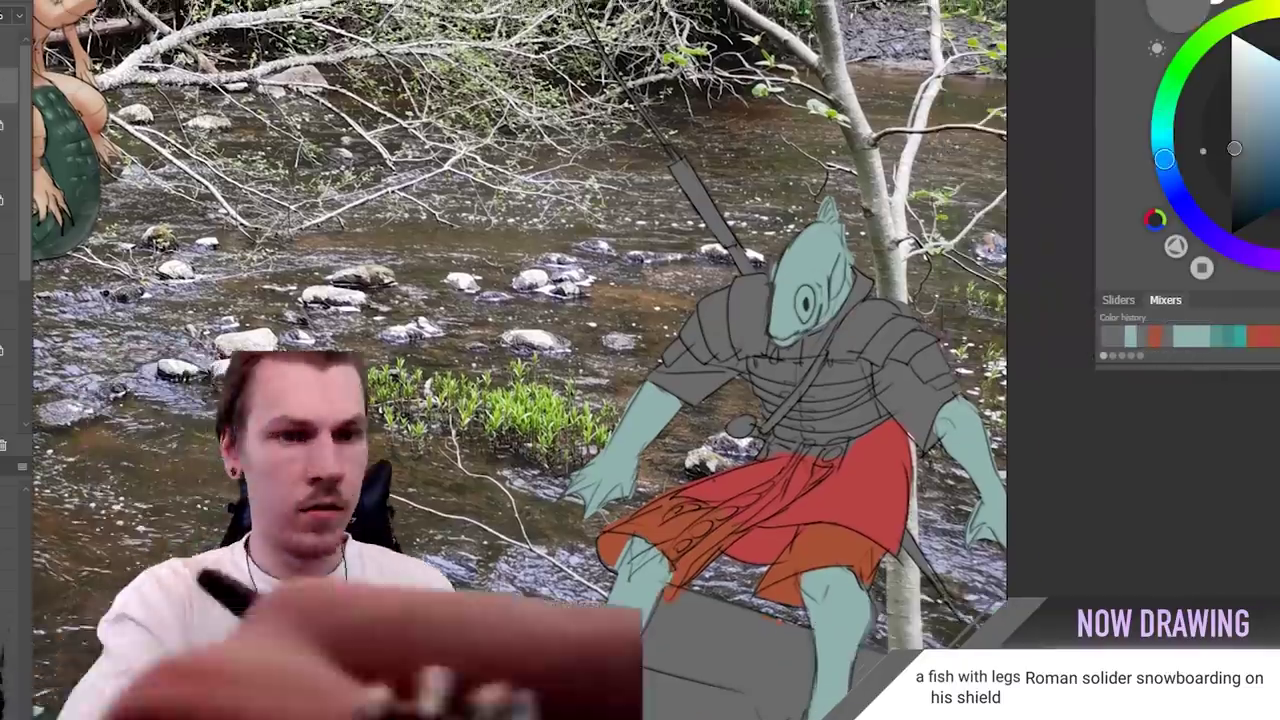
# Step: Colour the fish man's armour light grey, his sleeves red and the shield dark red
pyautogui.moveTo(700, 330)
pyautogui.mouseDown()
pyautogui.moveTo(850, 380)
pyautogui.moveTo(925, 355)
pyautogui.mouseUp()
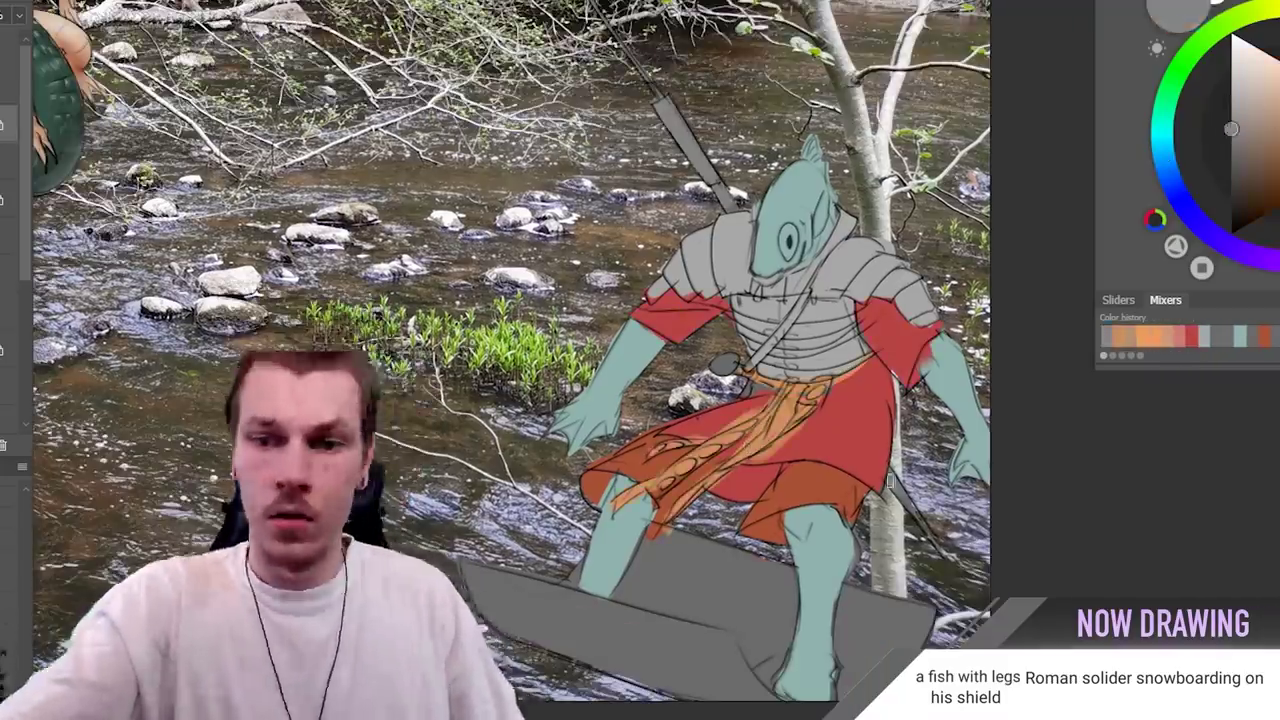
pyautogui.moveTo(500, 540); pyautogui.dragTo(780, 640)
pyautogui.moveTo(780, 640); pyautogui.dragTo(900, 590)
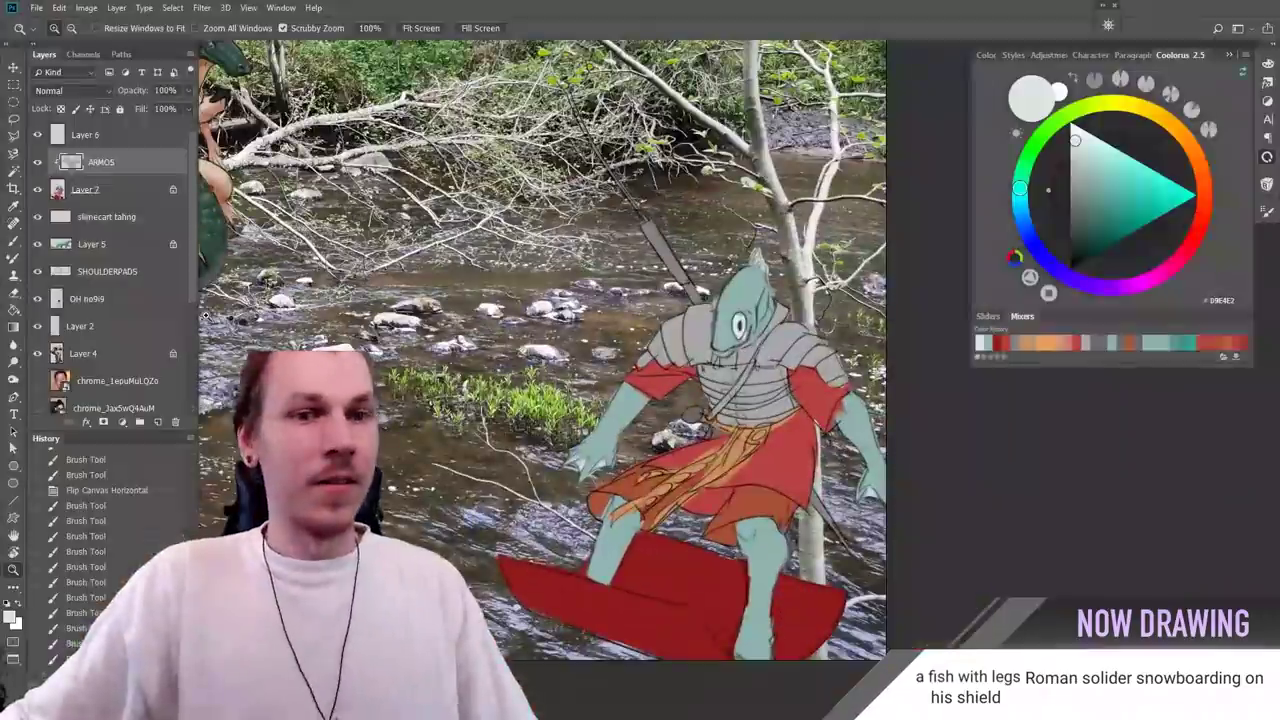
# Step: Shade the fish man's armour on the ARMOS layer with sampled grey and an Essential brush, adding near-white highlights
pyautogui.press('b')
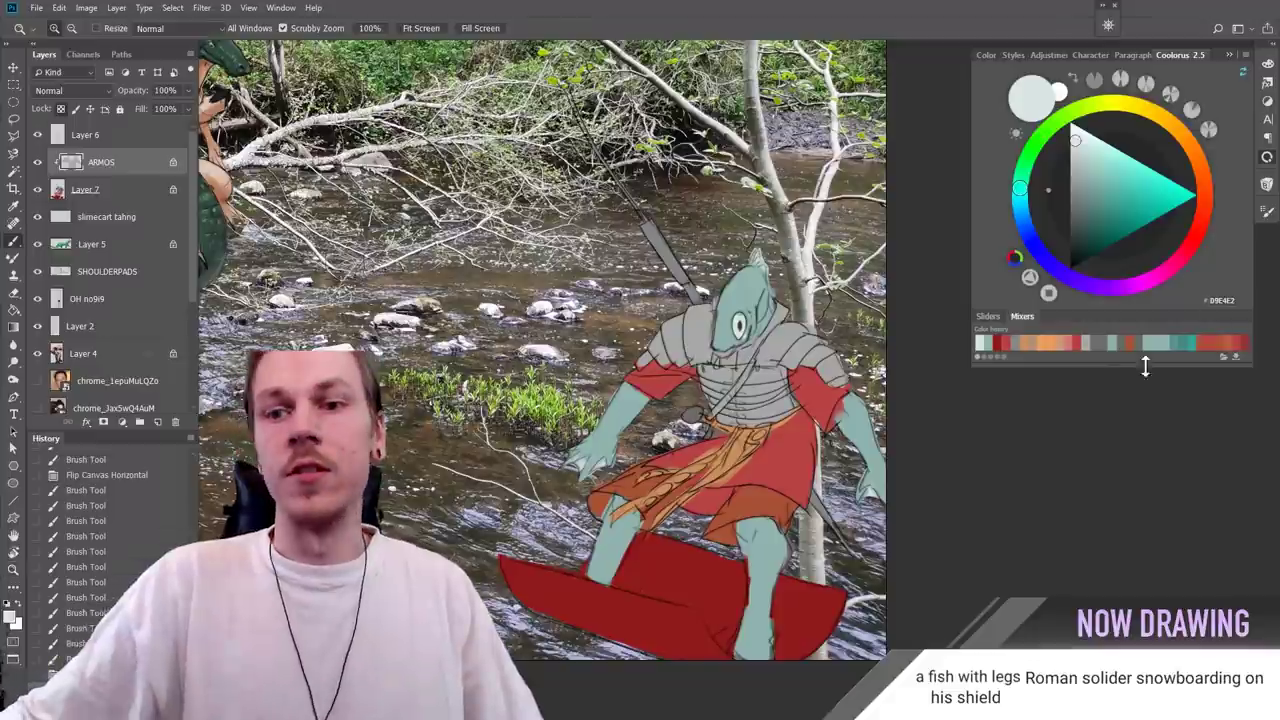
pyautogui.keyDown('alt'); pyautogui.click(790, 342); pyautogui.keyUp('alt')
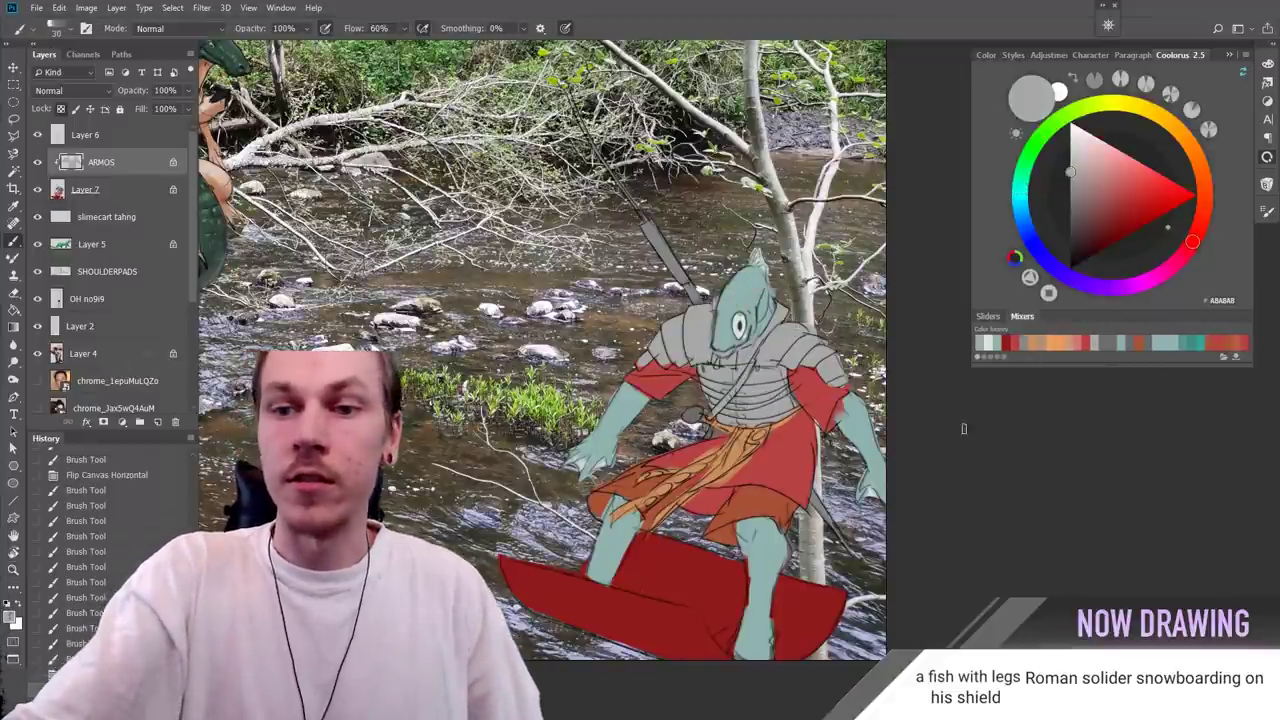
pyautogui.click(1266, 184)
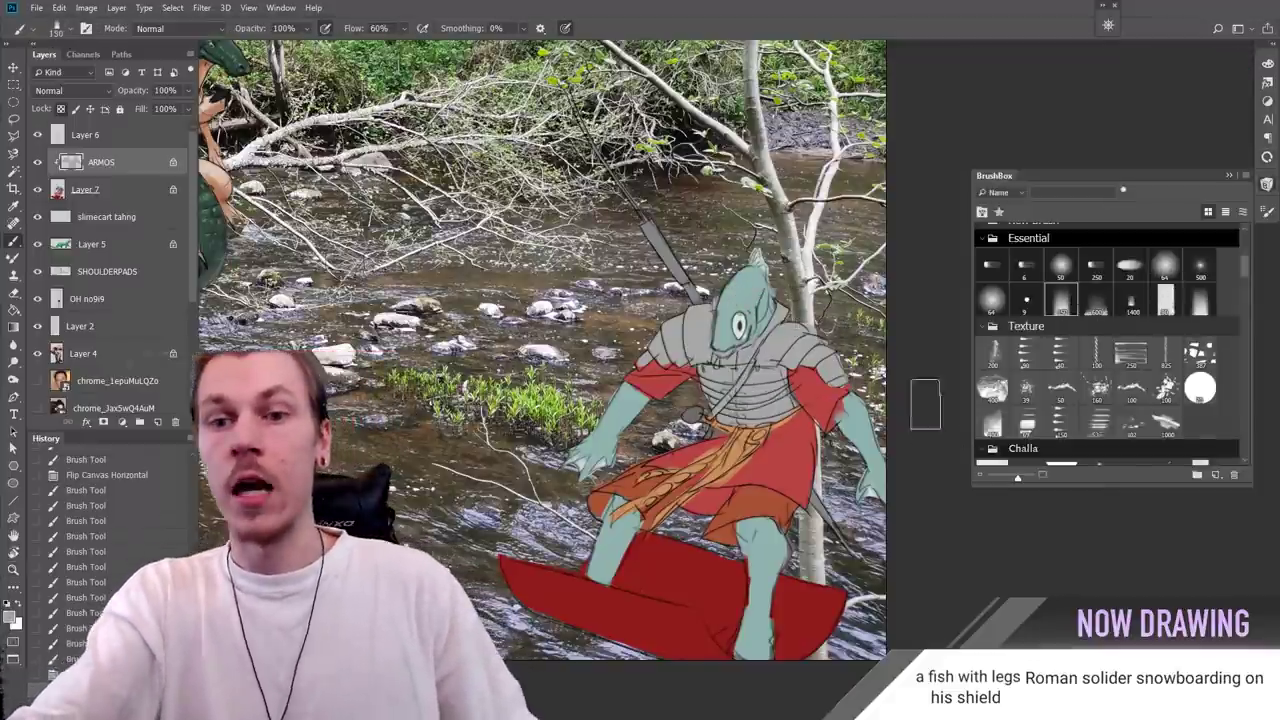
pyautogui.press('F5')
pyautogui.press('F6')
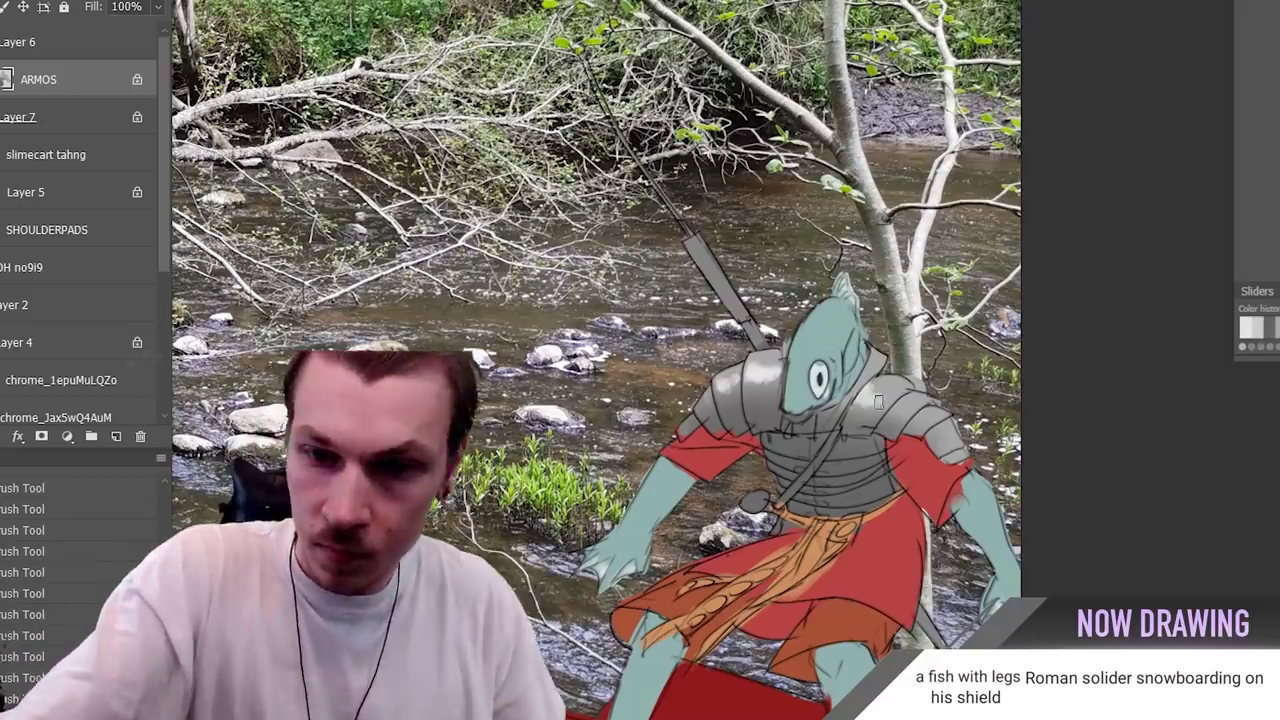
pyautogui.moveTo(795, 589); pyautogui.dragTo(851, 589)
pyautogui.moveTo(851, 303); pyautogui.dragTo(774, 372)
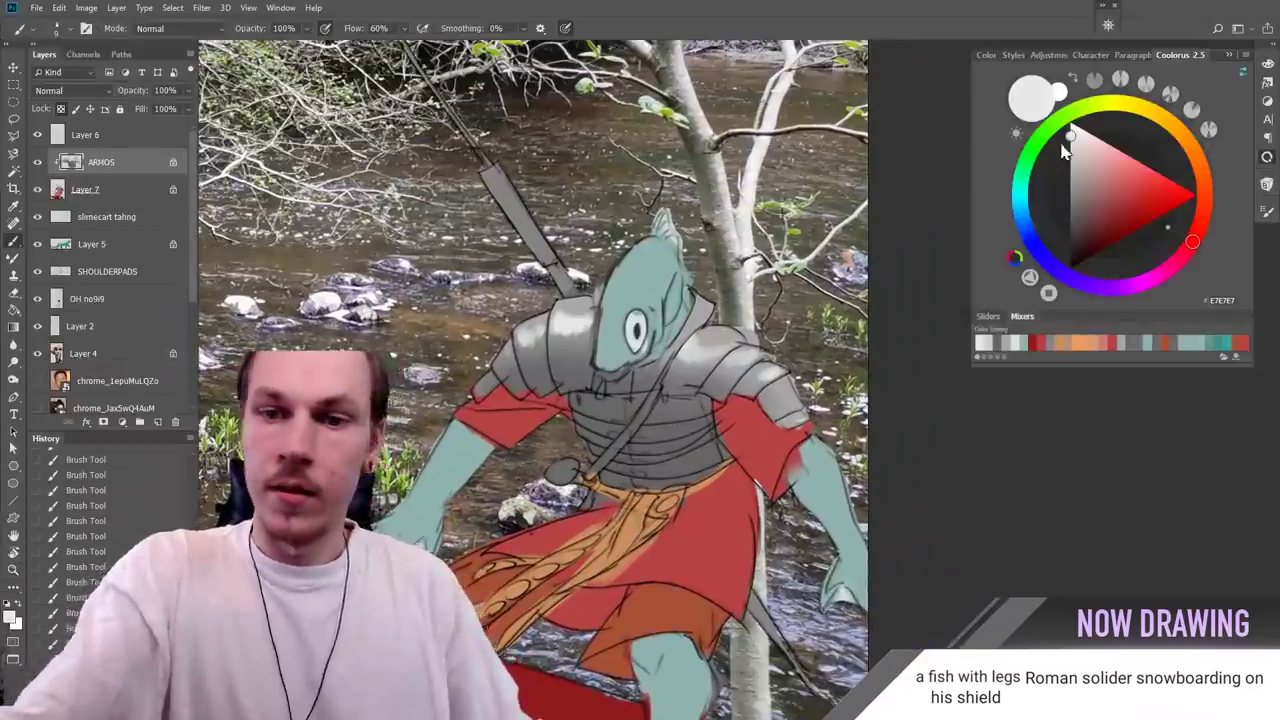
# Step: Tint the breastplate and shoulder plates with muted green and blue reflections of the surroundings
pyautogui.keyDown('alt'); pyautogui.click(720, 378); pyautogui.keyUp('alt')
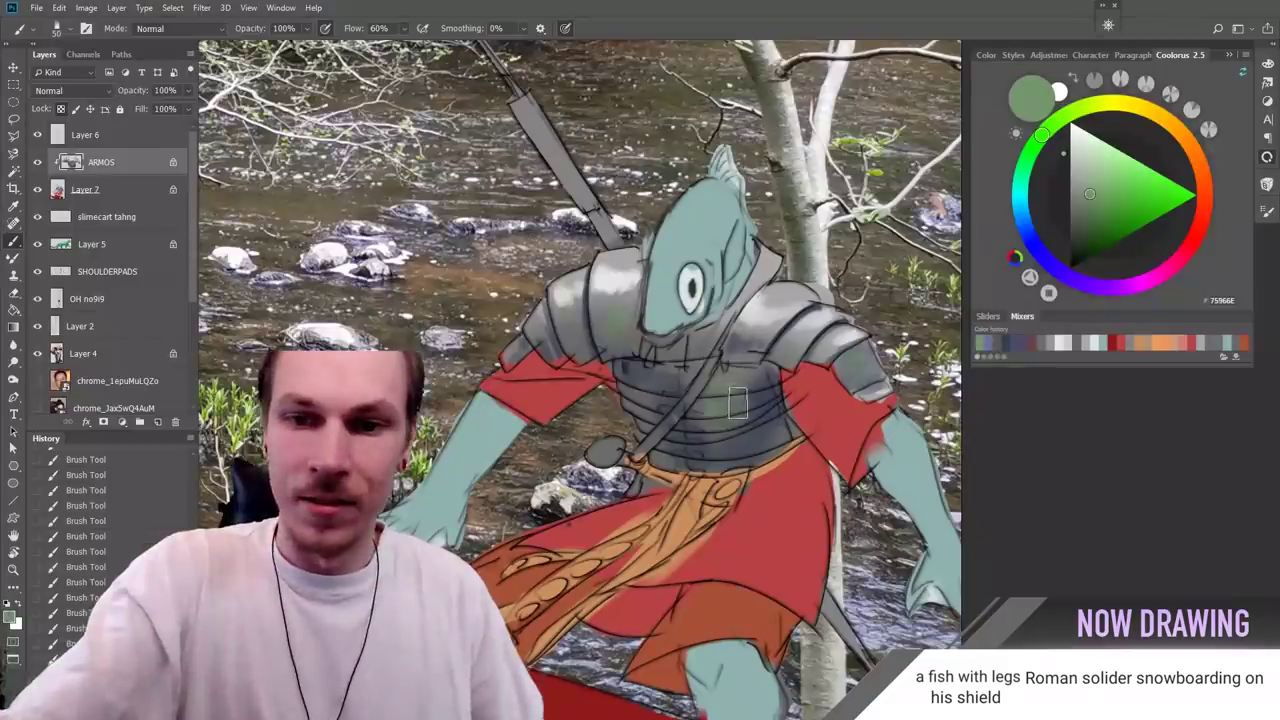
pyautogui.press('z')
pyautogui.moveTo(748, 362); pyautogui.dragTo(786, 348)
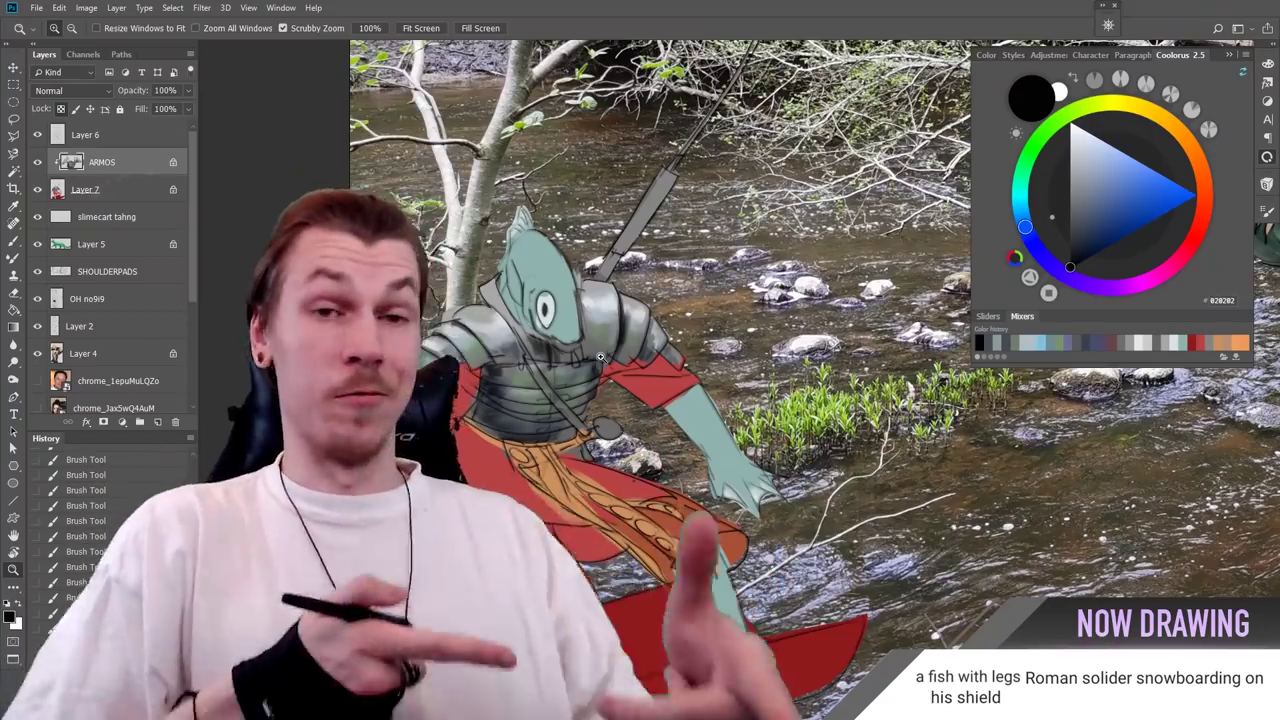
# Step: Dab pale teal scale highlights over the fish man's head on Layer 7
pyautogui.moveTo(600, 357); pyautogui.dragTo(620, 337)
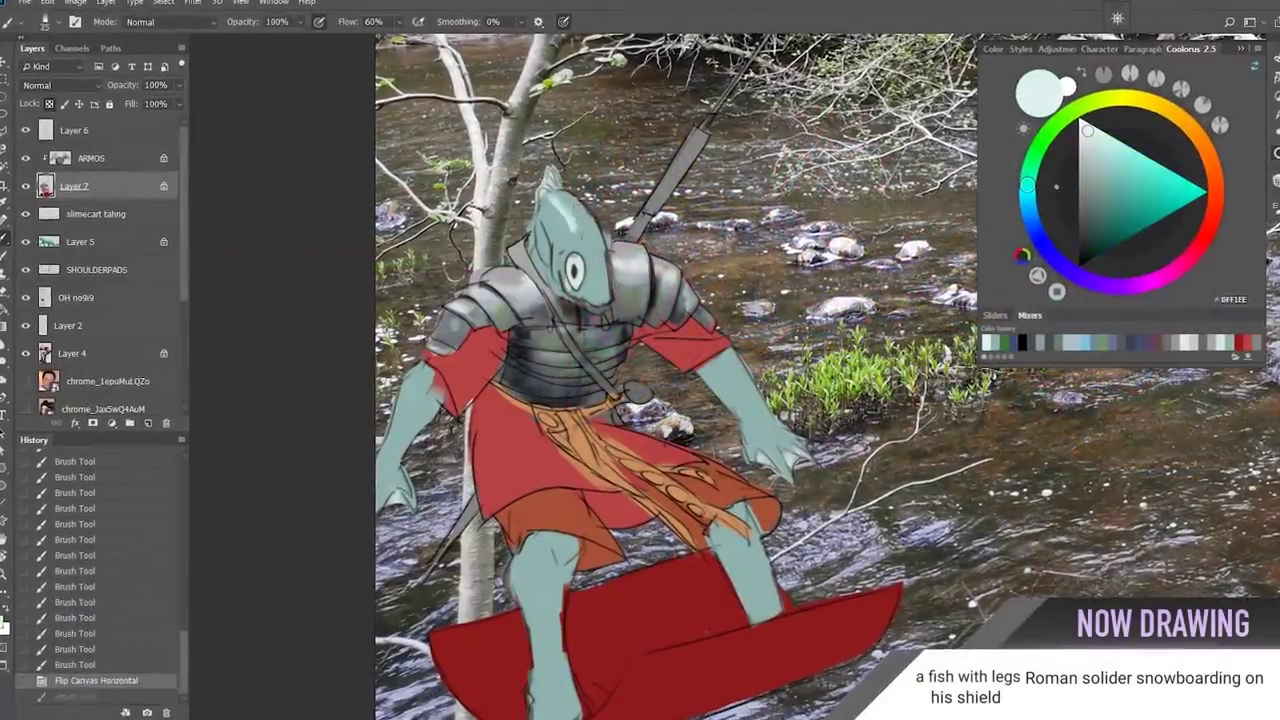
pyautogui.click(564, 208)
pyautogui.click(575, 227)
pyautogui.click(585, 240)
pyautogui.click(556, 228)
pyautogui.click(596, 287)
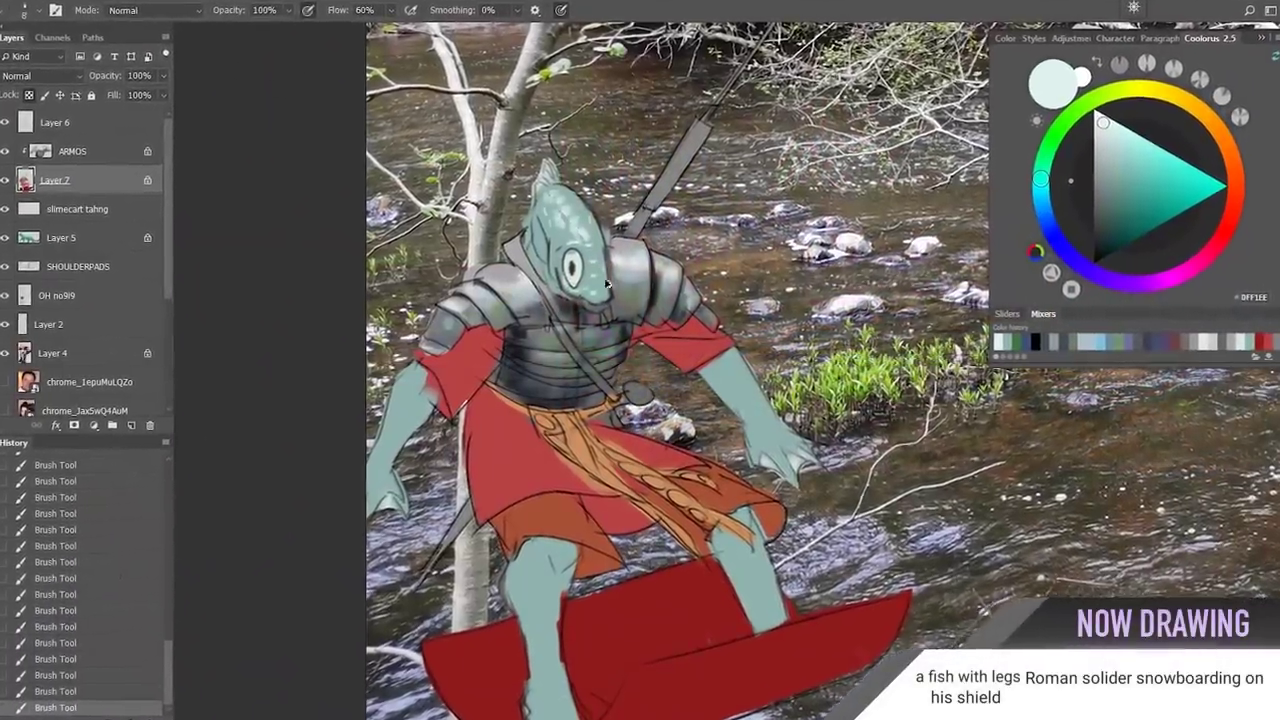
# Step: Add pale teal highlights to the fish man's arms, webbed hands and knees
pyautogui.moveTo(590, 290); pyautogui.dragTo(694, 321)
pyautogui.click(527, 427)
pyautogui.click(504, 474)
pyautogui.moveTo(890, 462); pyautogui.dragTo(842, 330)
pyautogui.click(1118, 115)
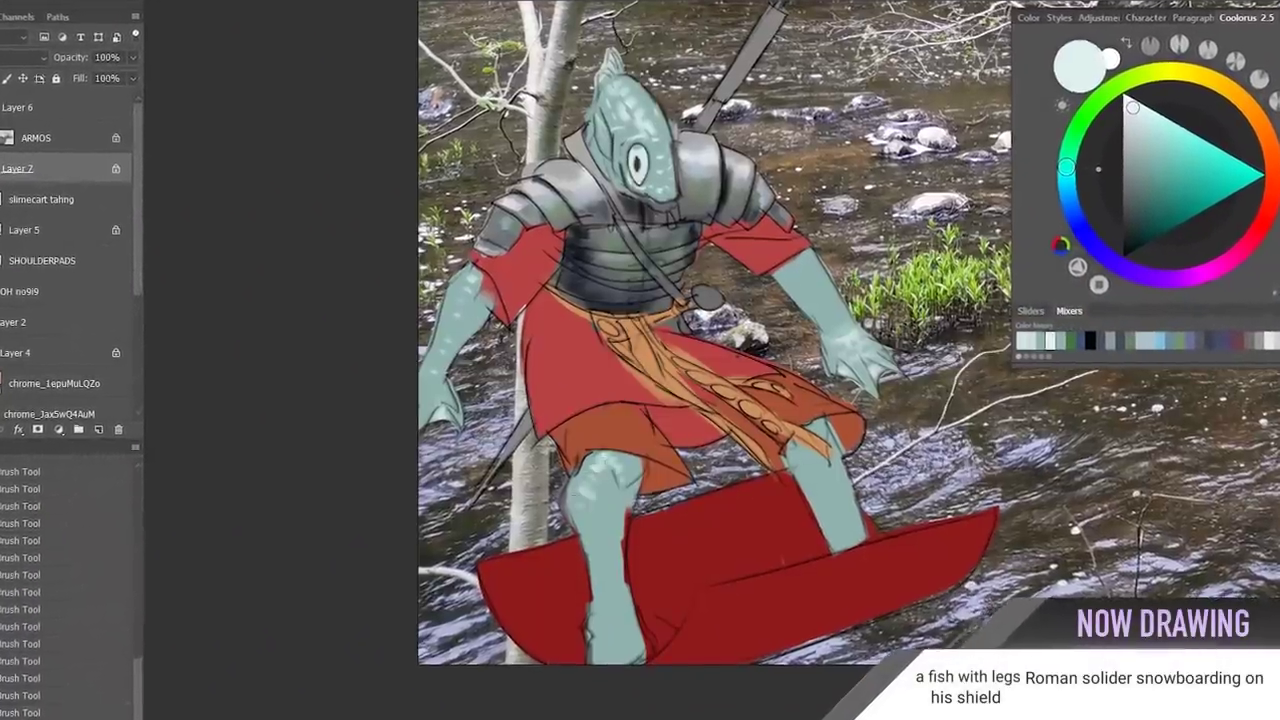
# Step: Shade the fish man's arms and legs with darker teal, checking the figure with the canvas mirrored
pyautogui.hotkey('ctrl', '-')
pyautogui.hotkey('ctrl', 'shift', 'h')
pyautogui.click(1127, 233)
pyautogui.moveTo(672, 215); pyautogui.dragTo(660, 262)
pyautogui.hotkey('ctrl', '+')
pyautogui.moveTo(381, 530)
pyautogui.mouseDown()
pyautogui.moveTo(421, 410)
pyautogui.moveTo(376, 485)
pyautogui.mouseUp()
pyautogui.moveTo(381, 400); pyautogui.dragTo(367, 428)
pyautogui.hotkey('ctrl', 'shift', 'h')
pyautogui.hotkey('ctrl', '-')
pyautogui.hotkey('ctrl', '+')
# Step: Shade the gold sash with brown and the red sleeves and skirt with dark red
pyautogui.keyDown('alt'); pyautogui.click(470, 400); pyautogui.keyUp('alt')
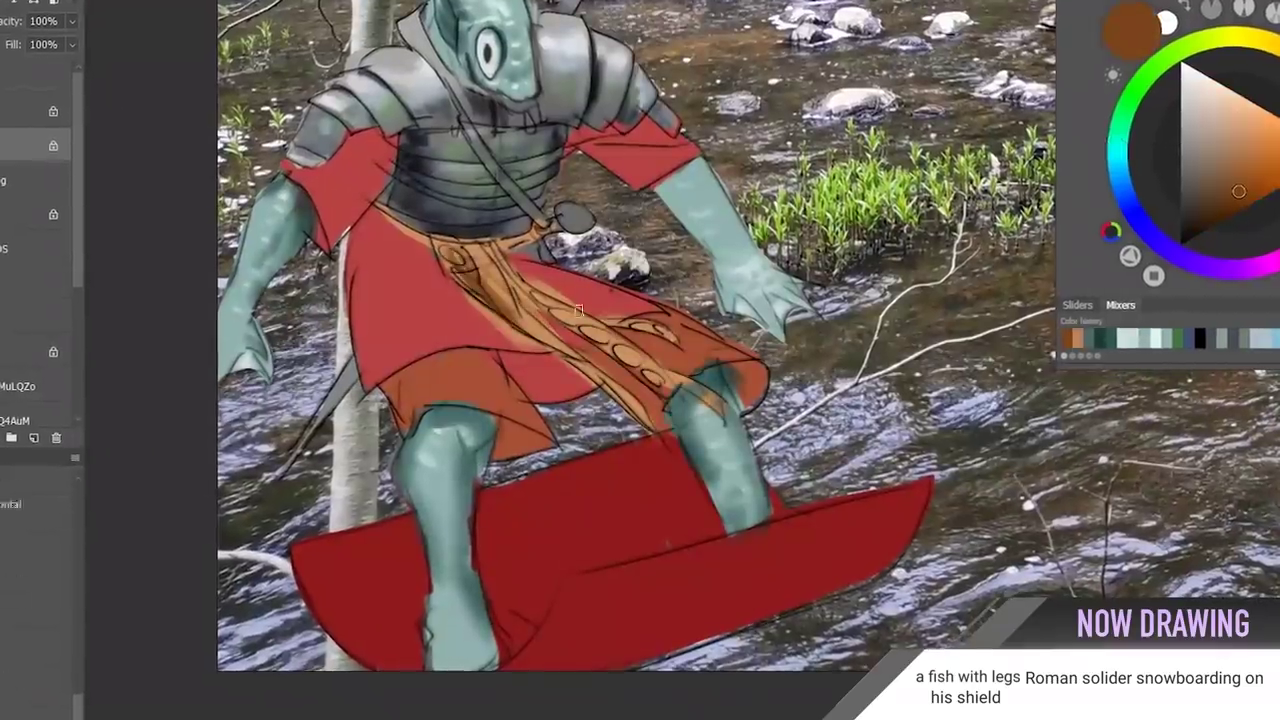
pyautogui.keyDown('alt'); pyautogui.click(432, 322); pyautogui.keyUp('alt')
pyautogui.click(1207, 208)
pyautogui.moveTo(516, 362); pyautogui.dragTo(566, 388)
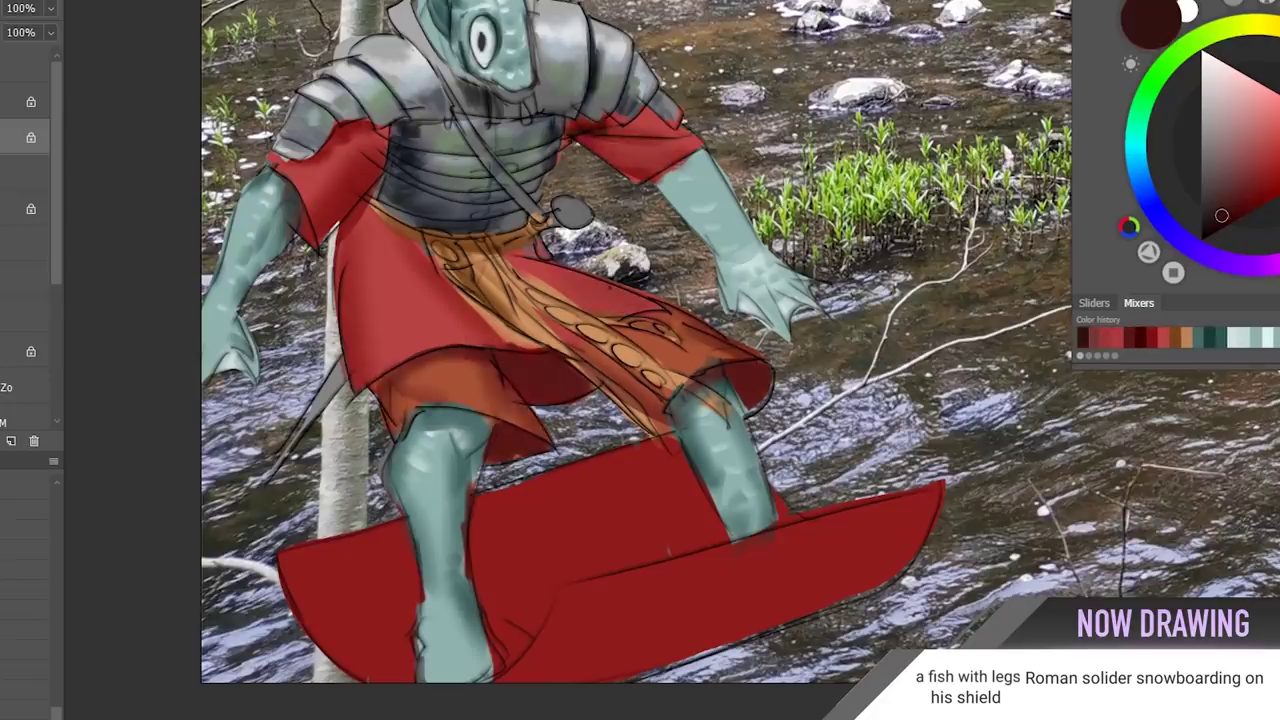
pyautogui.hotkey('ctrl', '-')
pyautogui.hotkey('ctrl', '+')
# Step: Paint lighter reflections and peach highlights along the front of the red shield
pyautogui.click(1220, 174)
pyautogui.moveTo(660, 610); pyautogui.dragTo(451, 663)
pyautogui.press('F5')
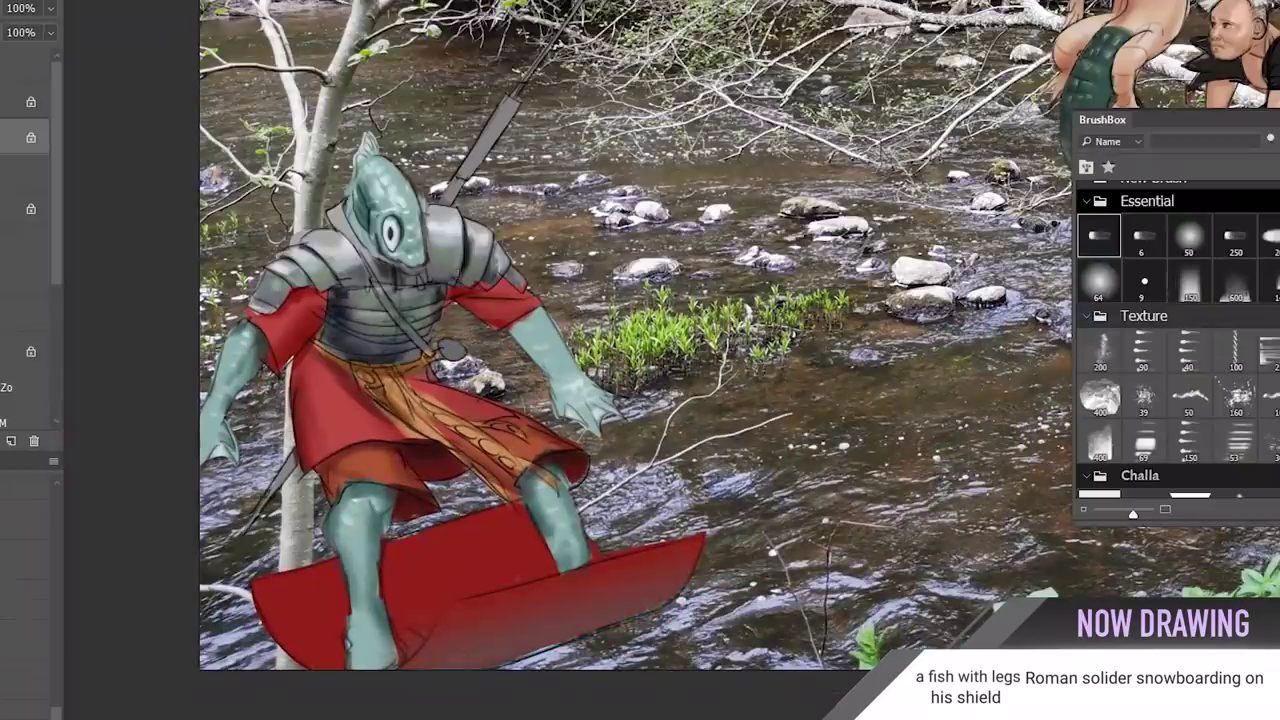
pyautogui.press('z')
pyautogui.moveTo(700, 462); pyautogui.dragTo(657, 458)
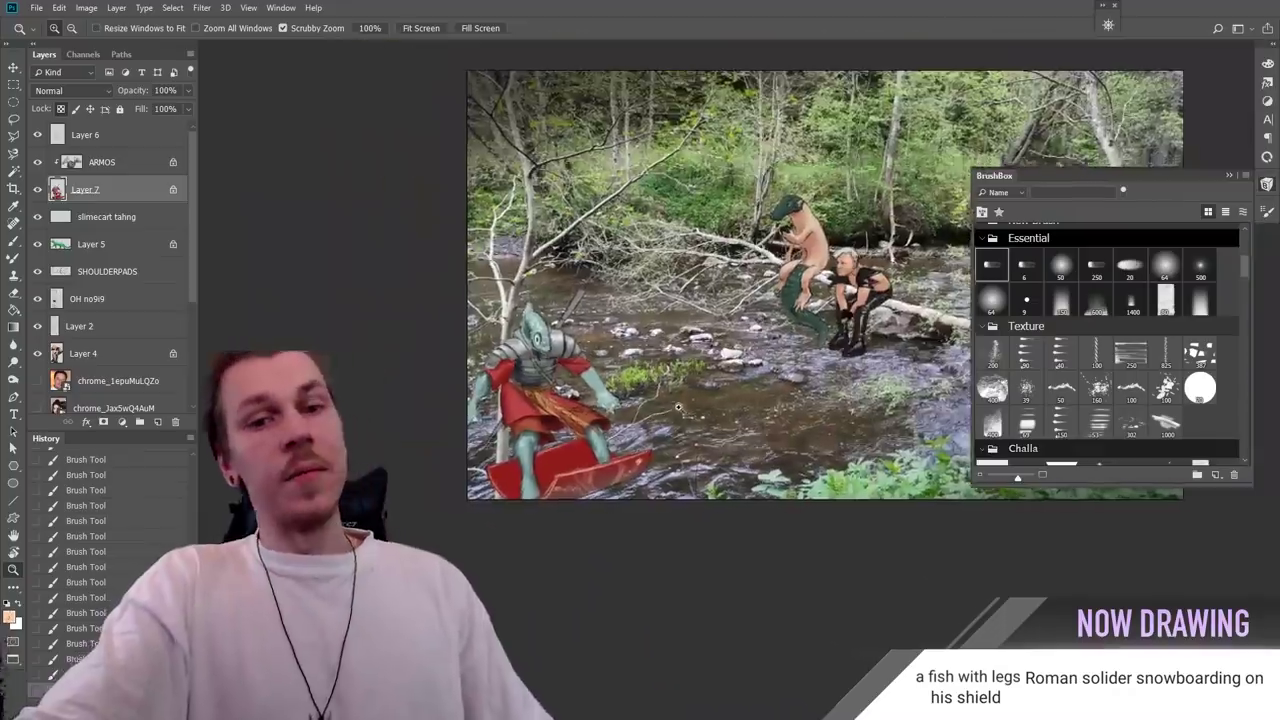
# Step: Paint white wake streaks on the water behind the shield and place the fish man behind the birch trunk
pyautogui.moveTo(616, 414); pyautogui.dragTo(470, 446)
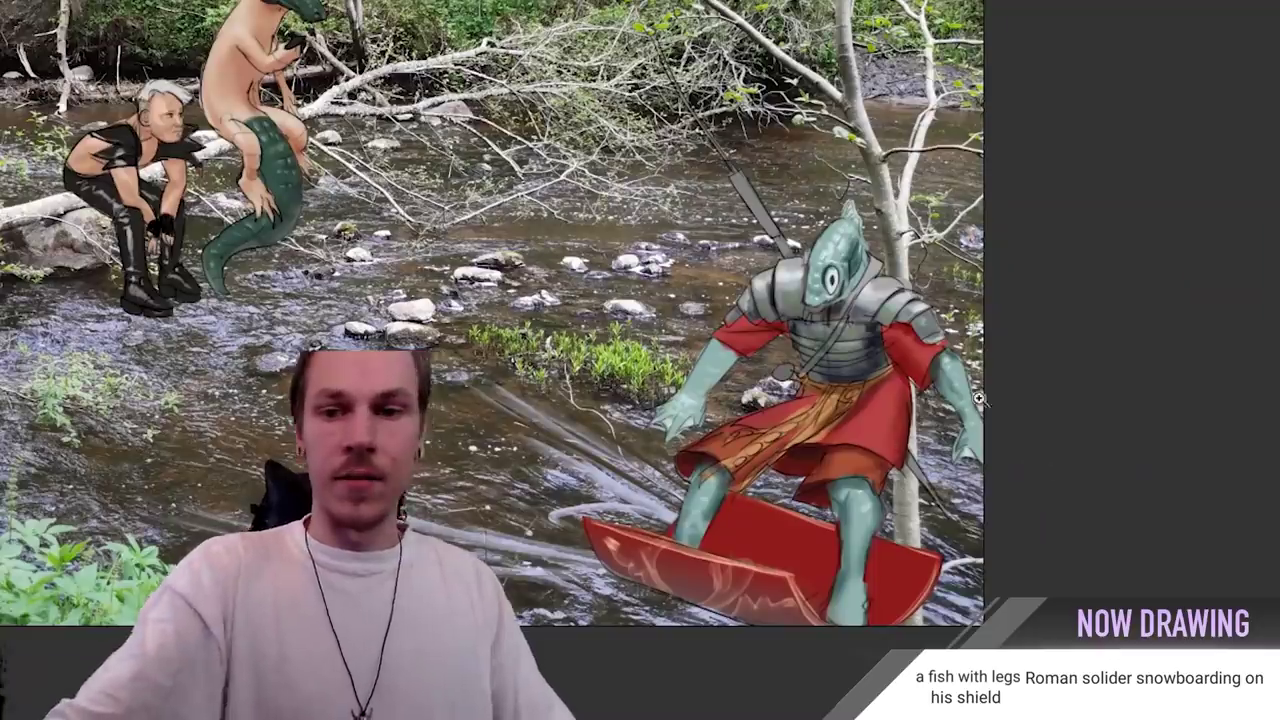
pyautogui.hotkey('ctrl', '+')
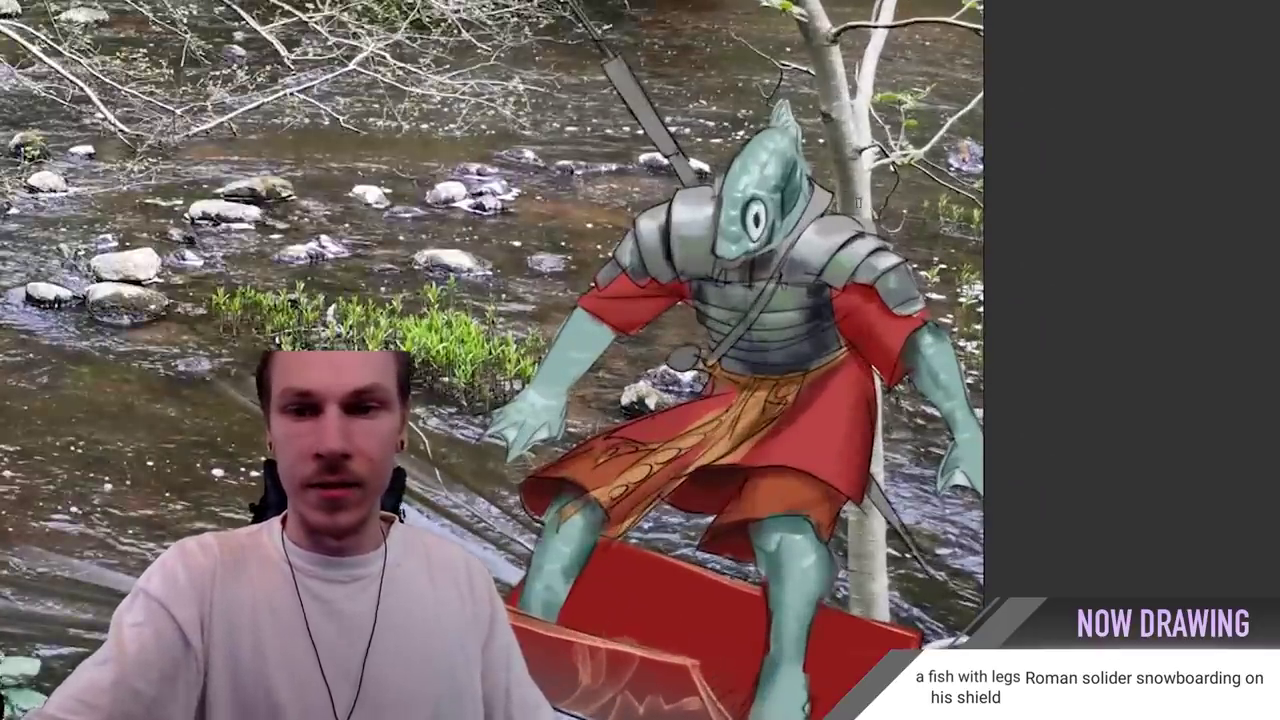
pyautogui.moveTo(858, 218); pyautogui.dragTo(870, 306)
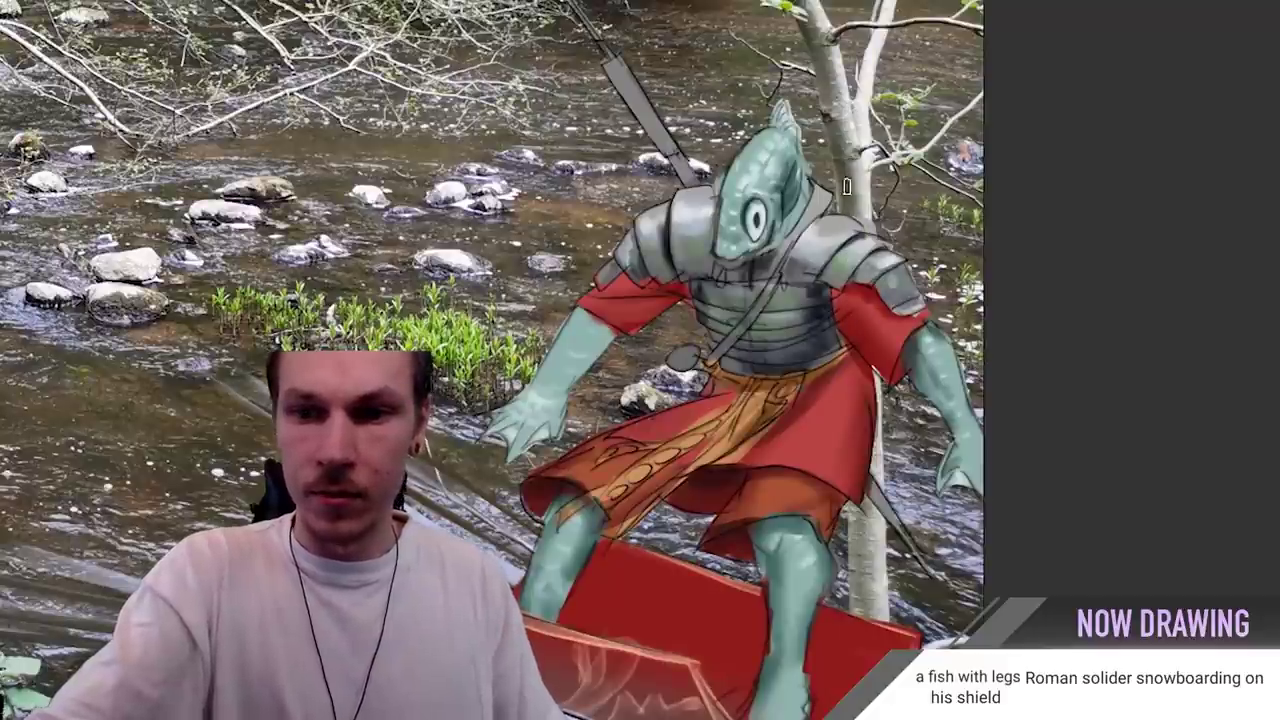
pyautogui.moveTo(858, 218); pyautogui.dragTo(866, 292)
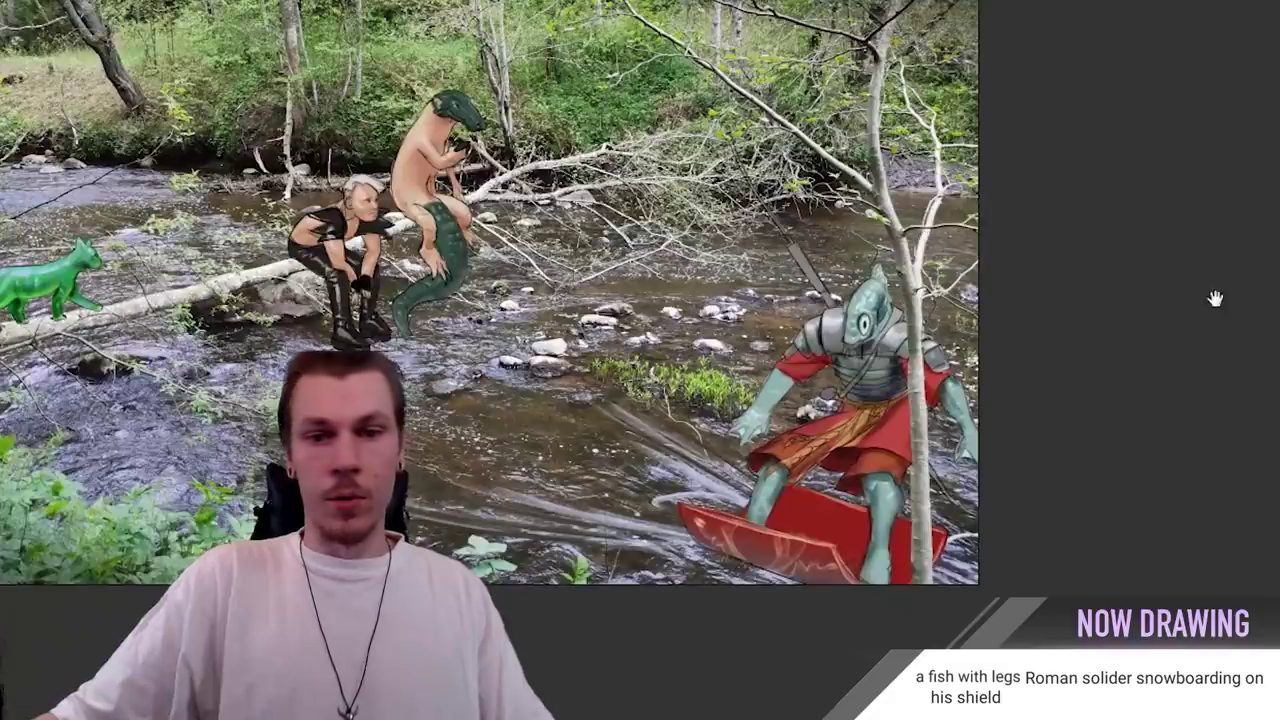
pyautogui.moveTo(786, 271)
pyautogui.mouseDown()
pyautogui.moveTo(1072, 326)
pyautogui.moveTo(1077, 364)
pyautogui.mouseUp()
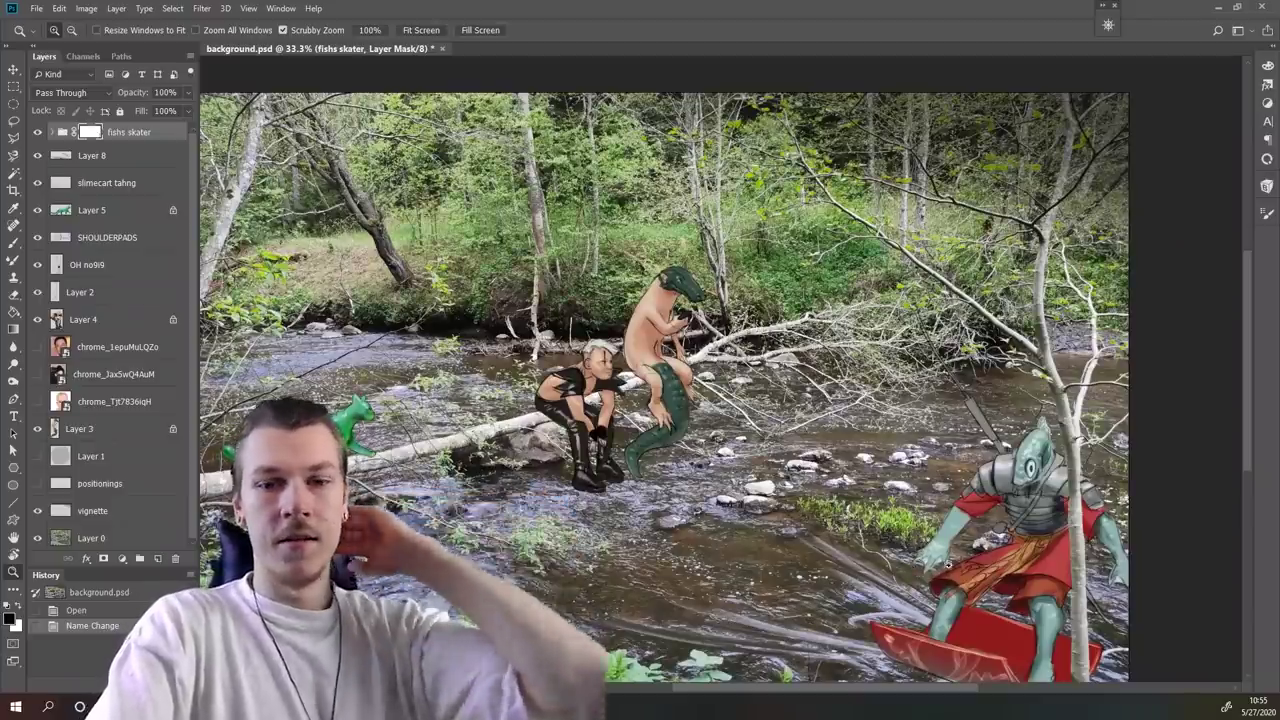
# Step: Try a small rough pose for the bathing Gordon Ramsay on Layer 9, with bent legs, feet and outstretched arms
pyautogui.moveTo(1018, 512); pyautogui.dragTo(953, 550)
pyautogui.click(896, 494)
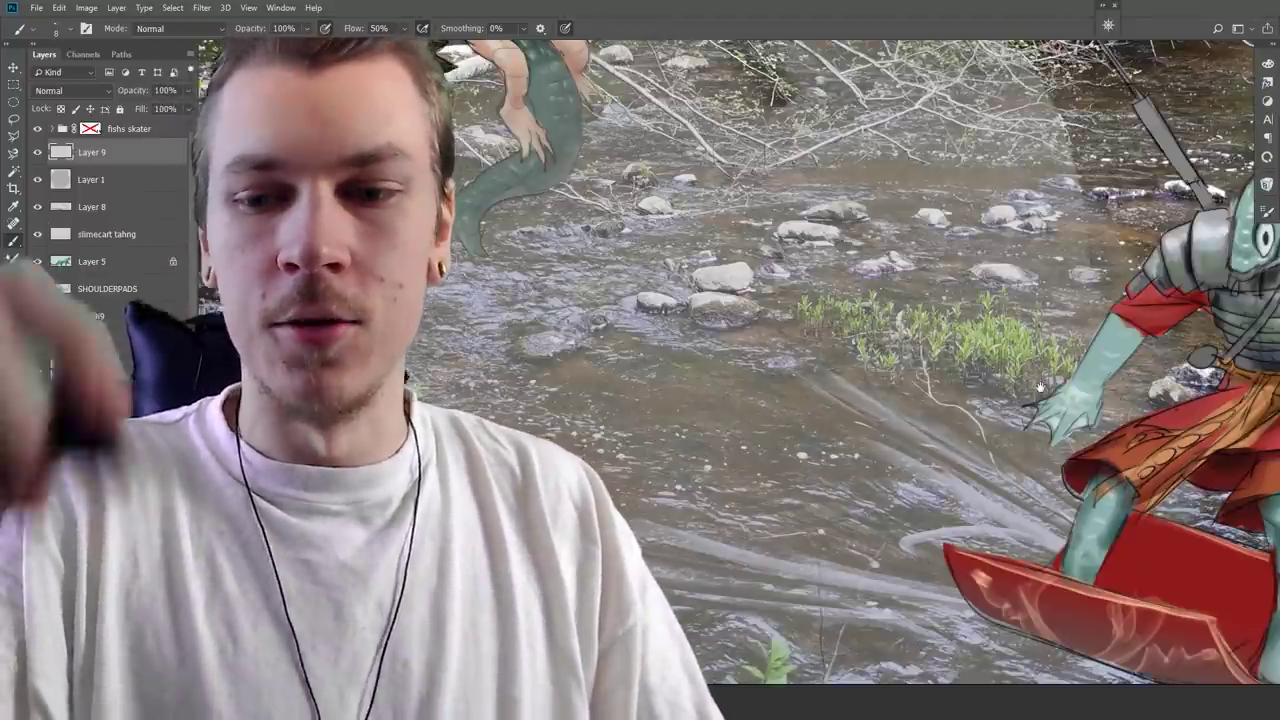
pyautogui.moveTo(983, 482); pyautogui.dragTo(749, 538)
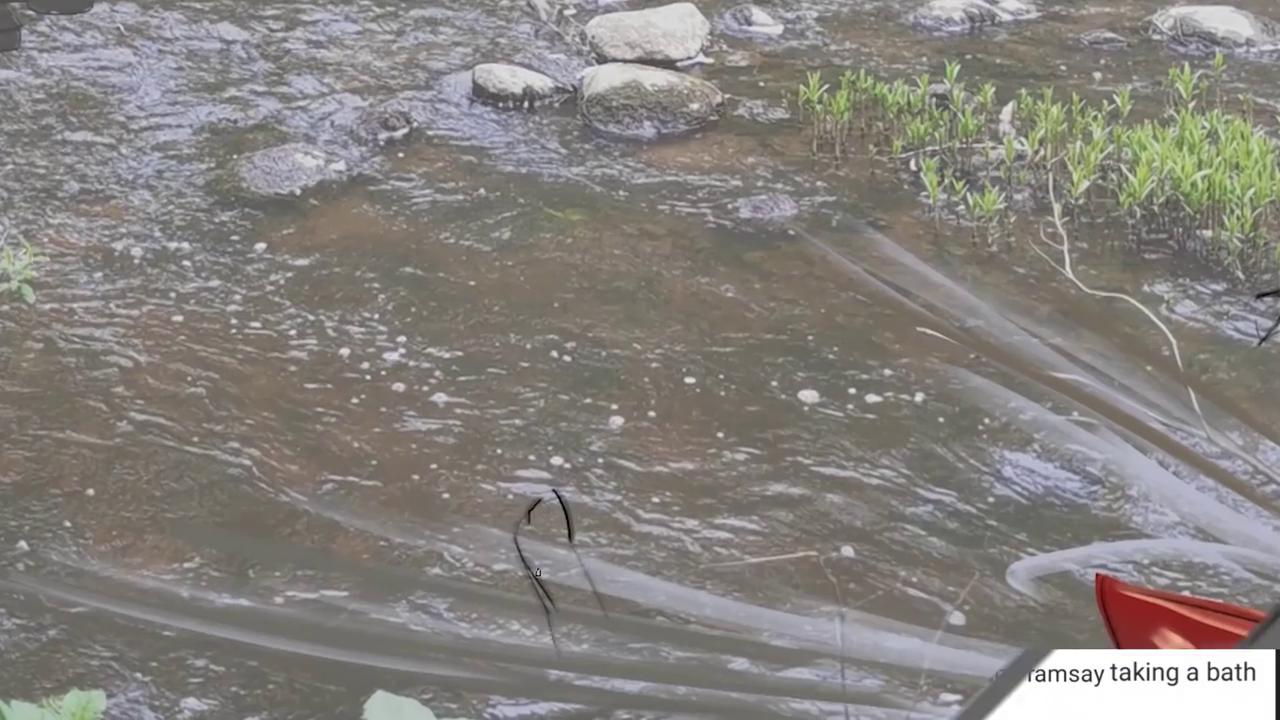
pyautogui.moveTo(714, 523); pyautogui.dragTo(766, 606)
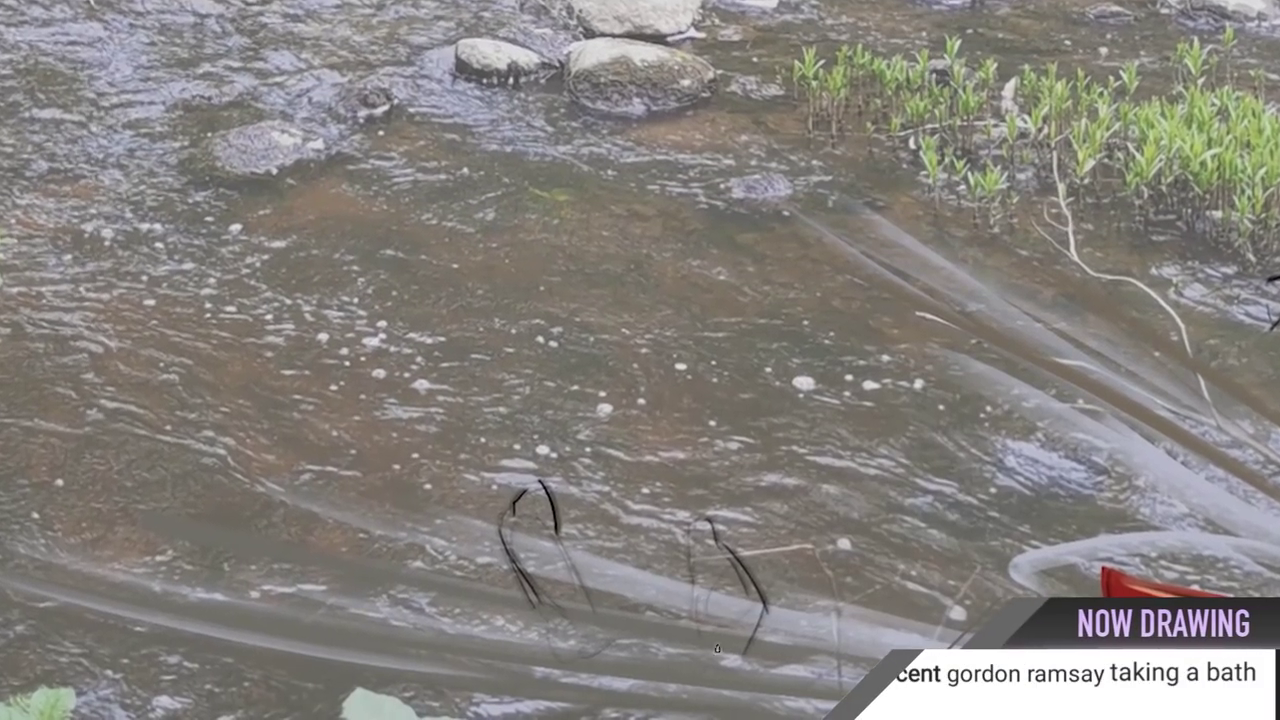
pyautogui.moveTo(588, 603); pyautogui.dragTo(690, 490)
pyautogui.moveTo(690, 477); pyautogui.dragTo(731, 471)
pyautogui.moveTo(692, 628); pyautogui.dragTo(686, 668)
pyautogui.moveTo(731, 471); pyautogui.dragTo(861, 511)
pyautogui.moveTo(909, 518); pyautogui.dragTo(830, 589)
pyautogui.moveTo(948, 375); pyautogui.dragTo(908, 576)
pyautogui.moveTo(758, 347); pyautogui.dragTo(769, 464)
pyautogui.moveTo(685, 357); pyautogui.dragTo(748, 357)
pyautogui.moveTo(780, 287)
pyautogui.mouseDown()
pyautogui.moveTo(718, 297)
pyautogui.moveTo(464, 221)
pyautogui.mouseUp()
pyautogui.moveTo(627, 343); pyautogui.dragTo(443, 265)
pyautogui.moveTo(482, 540)
pyautogui.mouseDown()
pyautogui.moveTo(556, 632)
pyautogui.moveTo(640, 573)
pyautogui.mouseUp()
pyautogui.moveTo(672, 527); pyautogui.dragTo(690, 686)
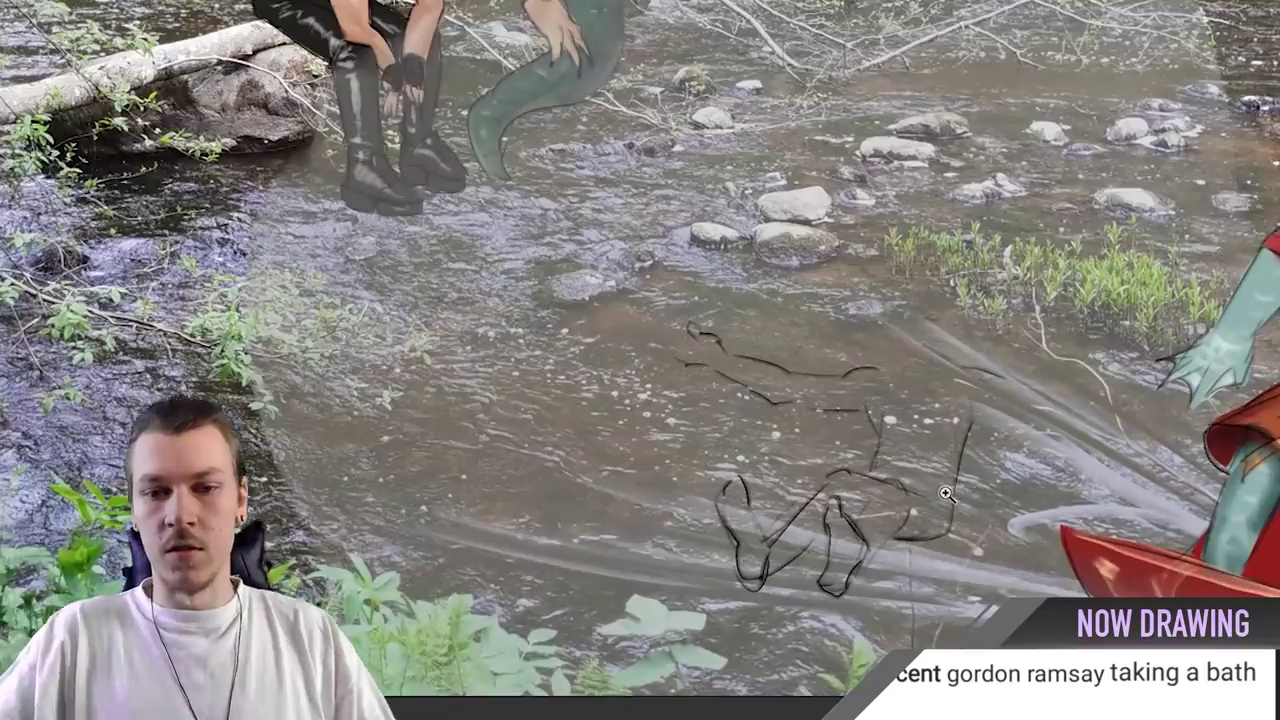
pyautogui.moveTo(948, 491); pyautogui.dragTo(938, 490)
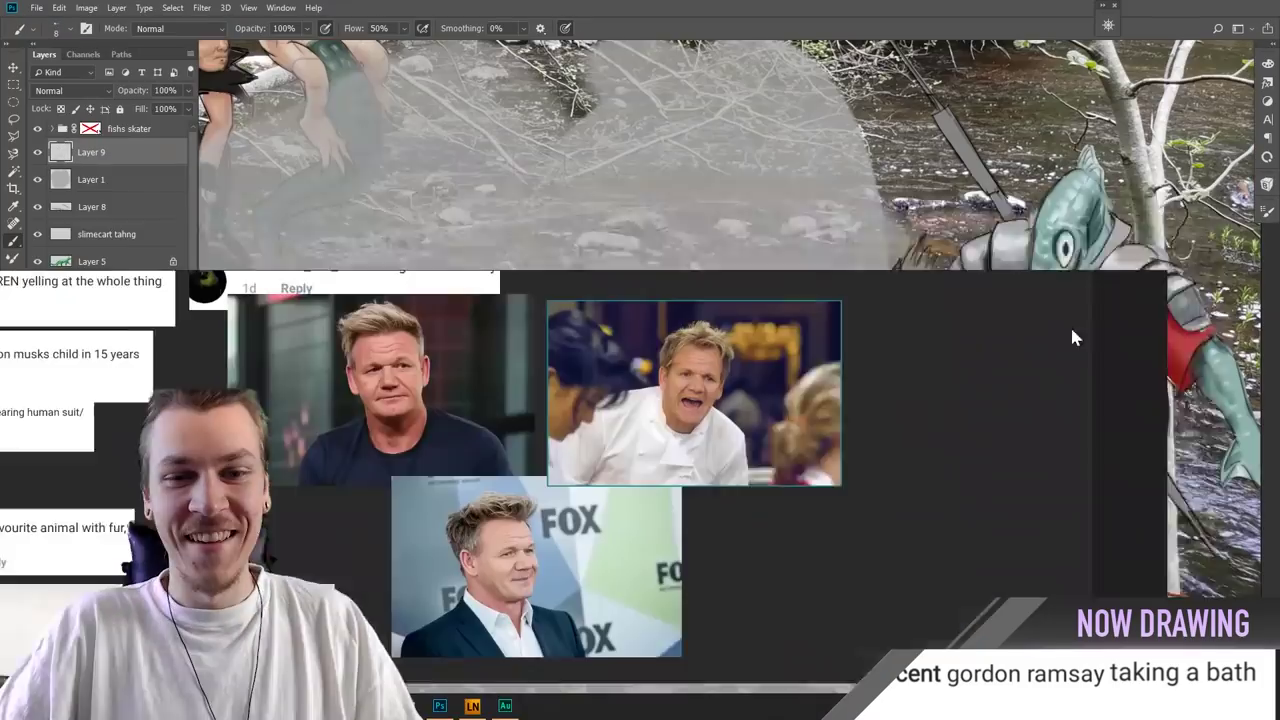
# Step: Bring the shouting Gordon Ramsay photo into close view on the reference board and position the board beside the sketch
pyautogui.moveTo(1071, 336); pyautogui.dragTo(1117, 254)
pyautogui.scroll(4, 828, 300)
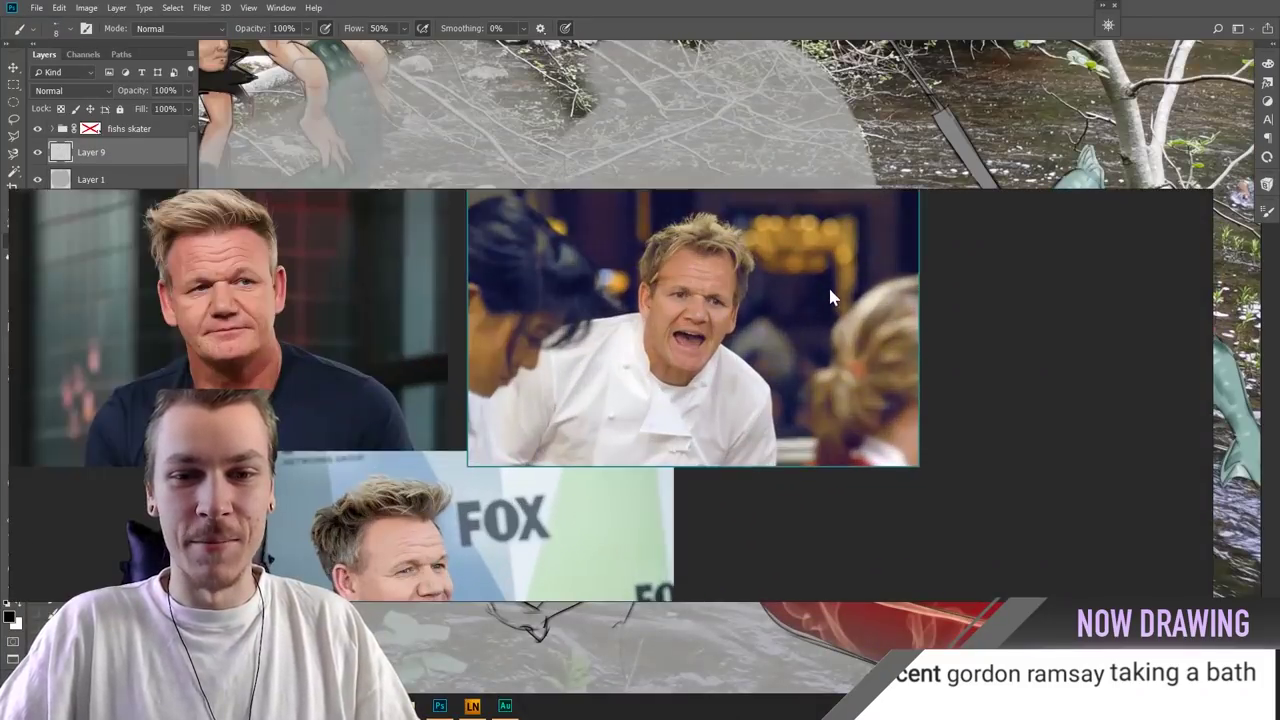
pyautogui.scroll(-2, 855, 312)
pyautogui.scroll(-2, 863, 300)
pyautogui.moveTo(971, 337); pyautogui.dragTo(330, 212)
pyautogui.moveTo(195, 197); pyautogui.dragTo(538, 337)
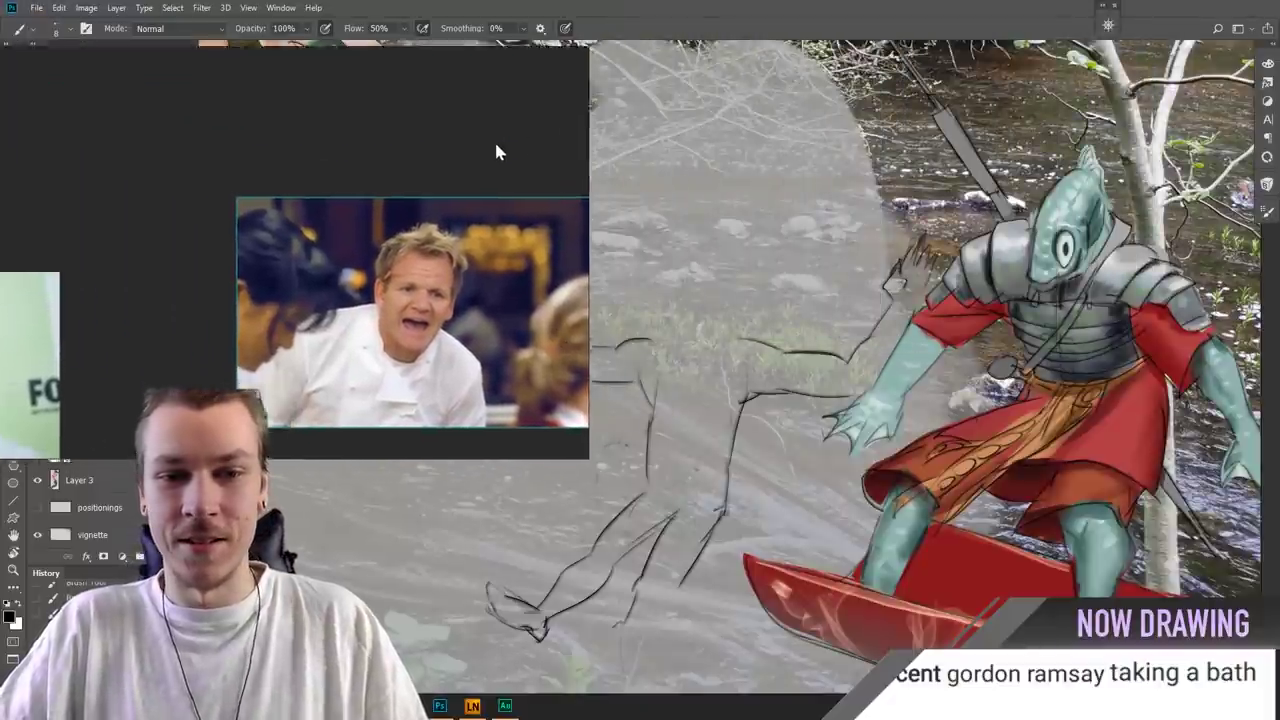
pyautogui.moveTo(477, 156); pyautogui.dragTo(801, 145)
pyautogui.moveTo(892, 453); pyautogui.dragTo(866, 338)
pyautogui.moveTo(834, 269); pyautogui.dragTo(856, 281)
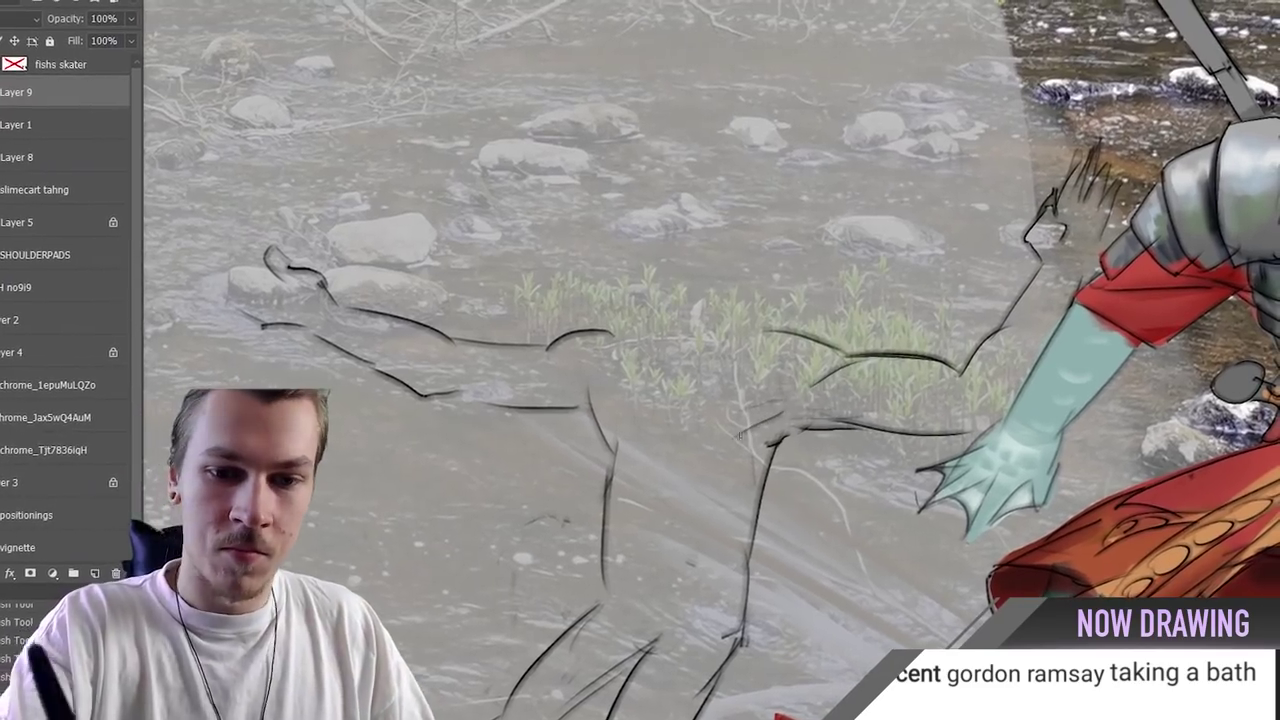
# Step: Sketch the bather's neck and oval head outline between the outstretched shoulders on Layer 9
pyautogui.moveTo(626, 340)
pyautogui.mouseDown()
pyautogui.moveTo(660, 292)
pyautogui.moveTo(720, 338)
pyautogui.mouseUp()
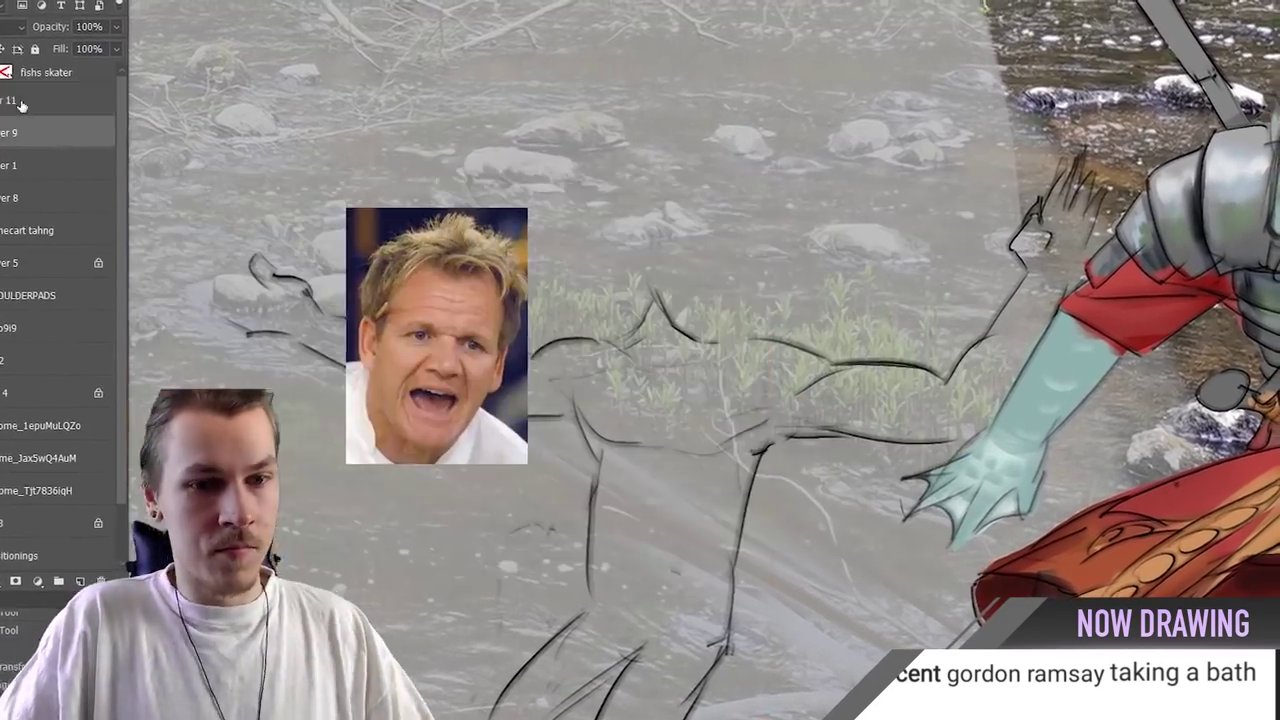
pyautogui.moveTo(728, 333); pyautogui.dragTo(759, 262)
pyautogui.hotkey('ctrl', '+')
pyautogui.moveTo(963, 262); pyautogui.dragTo(834, 92)
pyautogui.moveTo(776, 84)
pyautogui.mouseDown()
pyautogui.moveTo(746, 283)
pyautogui.moveTo(780, 412)
pyautogui.moveTo(617, 335)
pyautogui.moveTo(808, 504)
pyautogui.mouseUp()
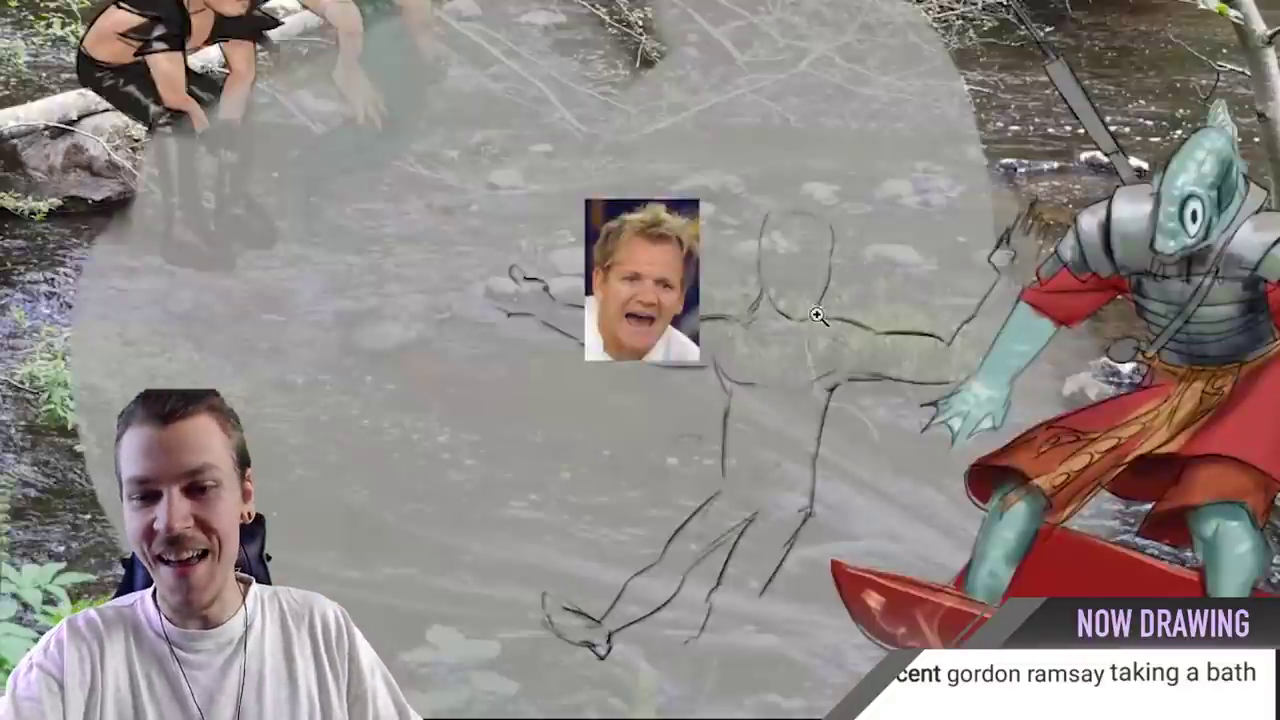
pyautogui.moveTo(718, 489); pyautogui.dragTo(949, 419)
pyautogui.press('Tab')
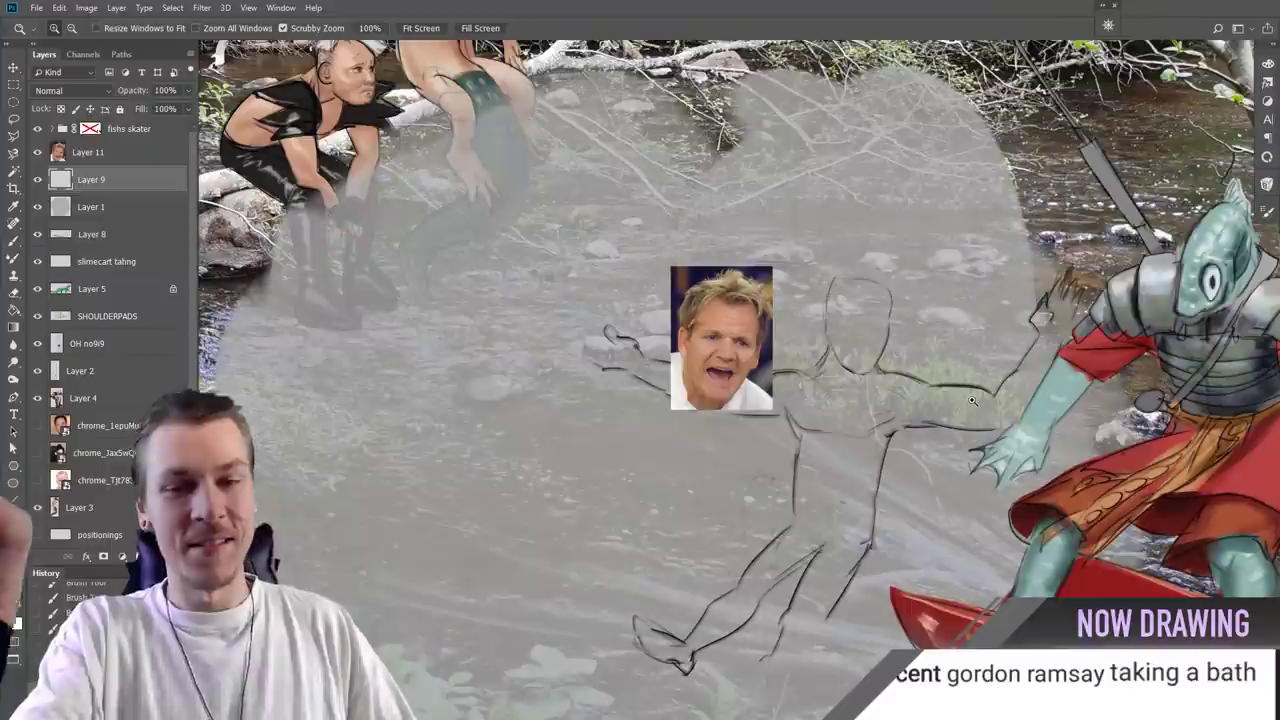
pyautogui.moveTo(882, 303); pyautogui.dragTo(906, 169)
pyautogui.press('b')
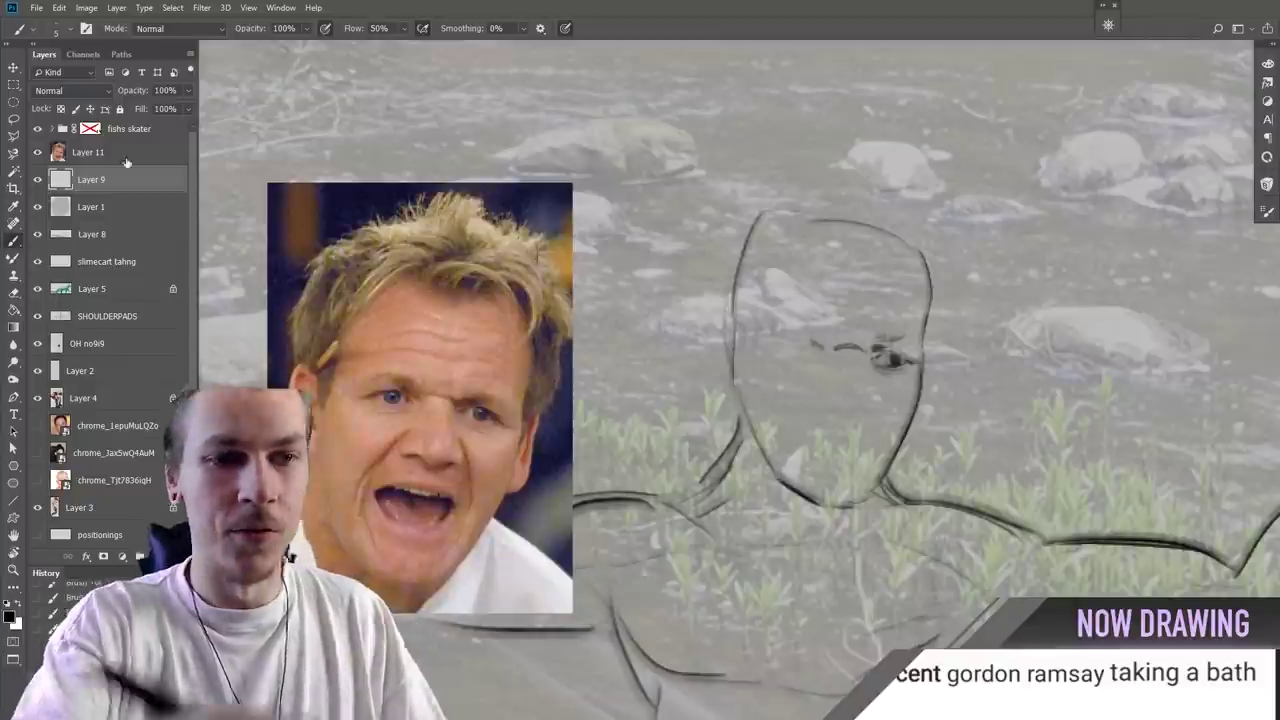
# Step: Move Layer 9 above the reference photo on Layer 11 and sketch the frowning eyes, nose, ears and shouting mouth
pyautogui.moveTo(126, 163); pyautogui.dragTo(125, 142)
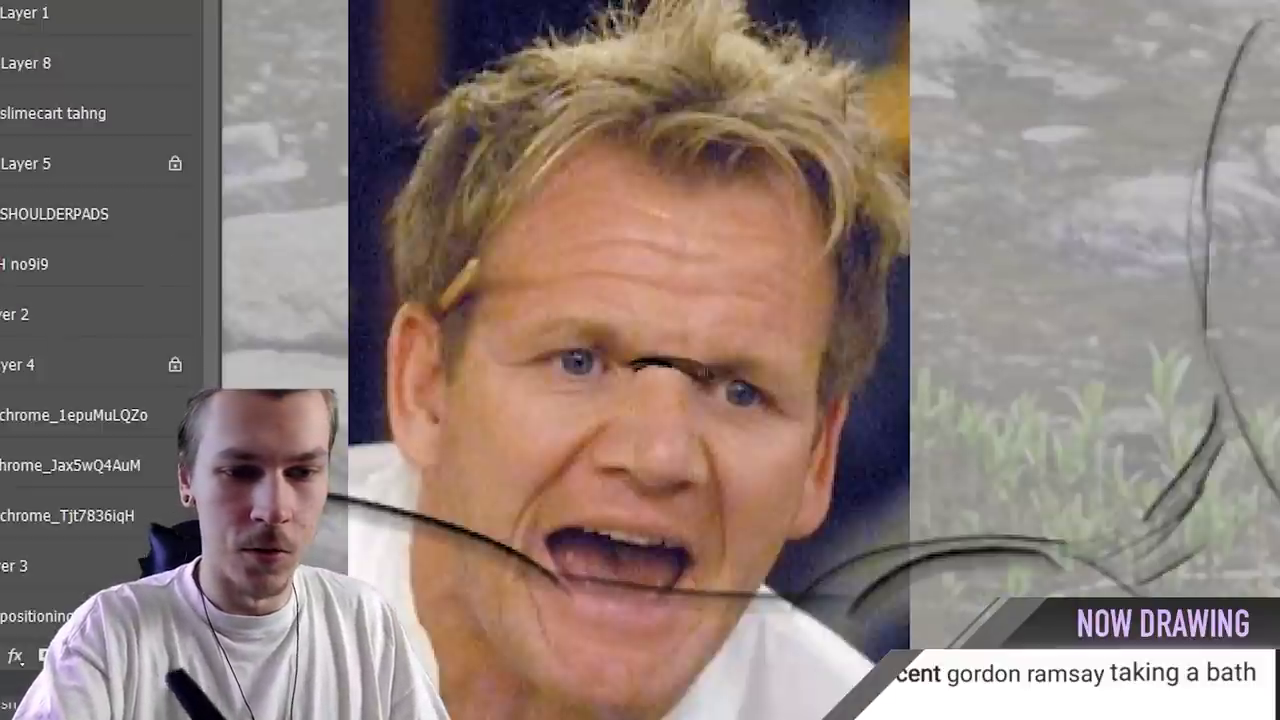
pyautogui.hotkey('ctrl', 'z')
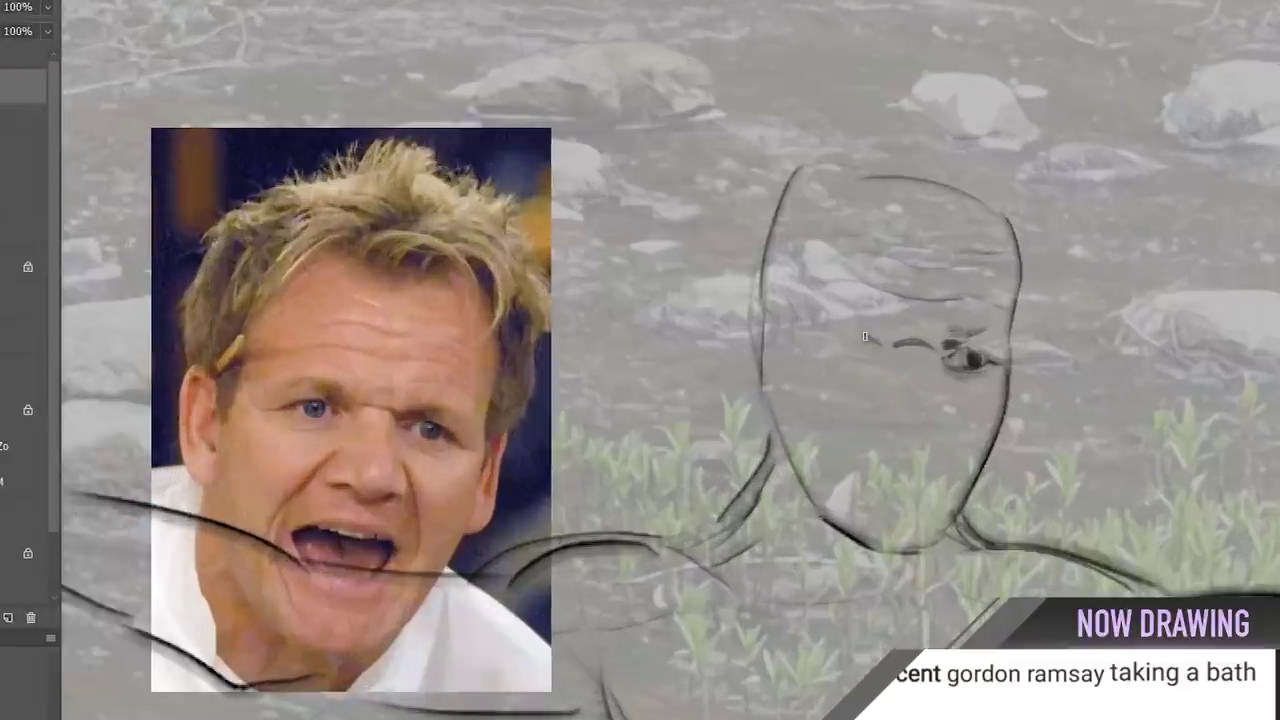
pyautogui.moveTo(822, 346); pyautogui.dragTo(796, 344)
pyautogui.moveTo(752, 306); pyautogui.dragTo(750, 398)
pyautogui.moveTo(1008, 336); pyautogui.dragTo(996, 420)
pyautogui.moveTo(876, 420); pyautogui.dragTo(936, 410)
pyautogui.moveTo(851, 380)
pyautogui.mouseDown()
pyautogui.moveTo(965, 449)
pyautogui.moveTo(826, 468)
pyautogui.mouseUp()
pyautogui.hotkey('ctrl', 'd')
pyautogui.moveTo(942, 410); pyautogui.dragTo(946, 470)
pyautogui.moveTo(834, 464)
pyautogui.mouseDown()
pyautogui.moveTo(918, 460)
pyautogui.moveTo(908, 480)
pyautogui.moveTo(873, 469)
pyautogui.mouseUp()
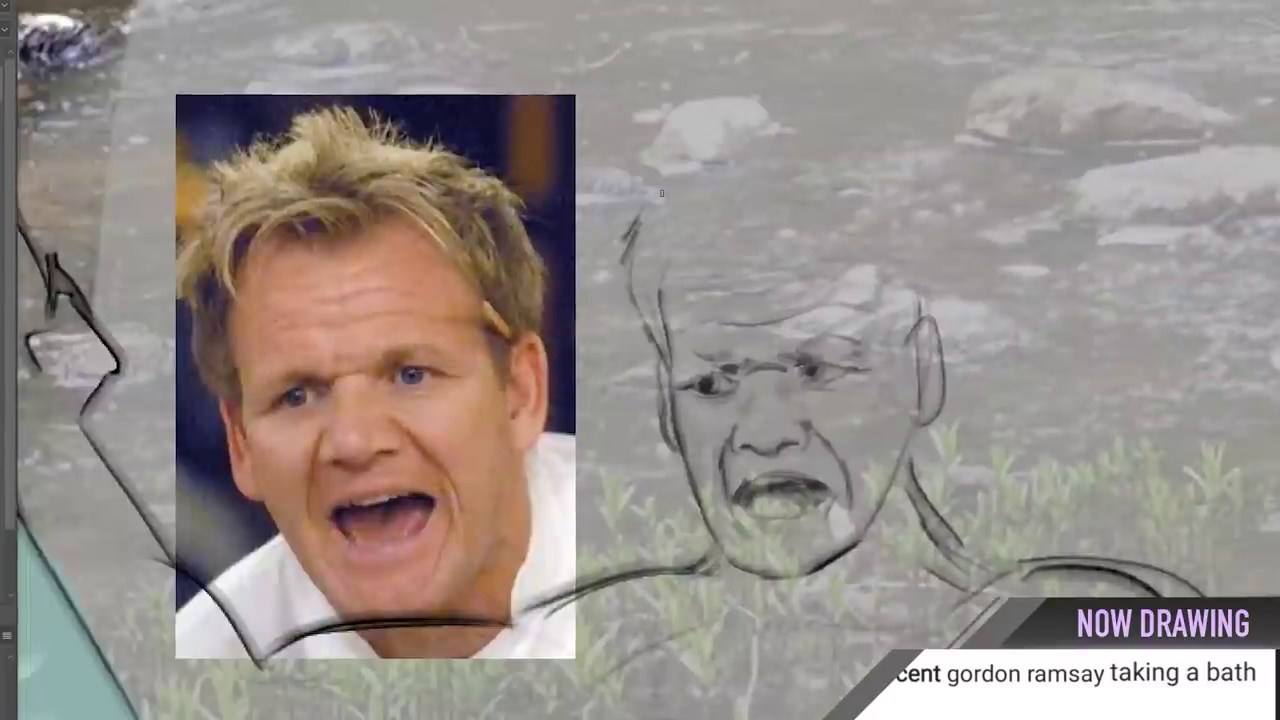
# Step: Sketch the hairline and spiky, tousled hair around the top of Gordon Ramsay's head
pyautogui.moveTo(680, 215); pyautogui.dragTo(754, 208)
pyautogui.moveTo(759, 212); pyautogui.dragTo(853, 226)
pyautogui.moveTo(870, 230); pyautogui.dragTo(890, 312)
pyautogui.moveTo(630, 182); pyautogui.dragTo(681, 155)
pyautogui.moveTo(703, 100); pyautogui.dragTo(737, 126)
pyautogui.moveTo(802, 122); pyautogui.dragTo(873, 113)
pyautogui.moveTo(900, 165); pyautogui.dragTo(936, 285)
pyautogui.press('l')
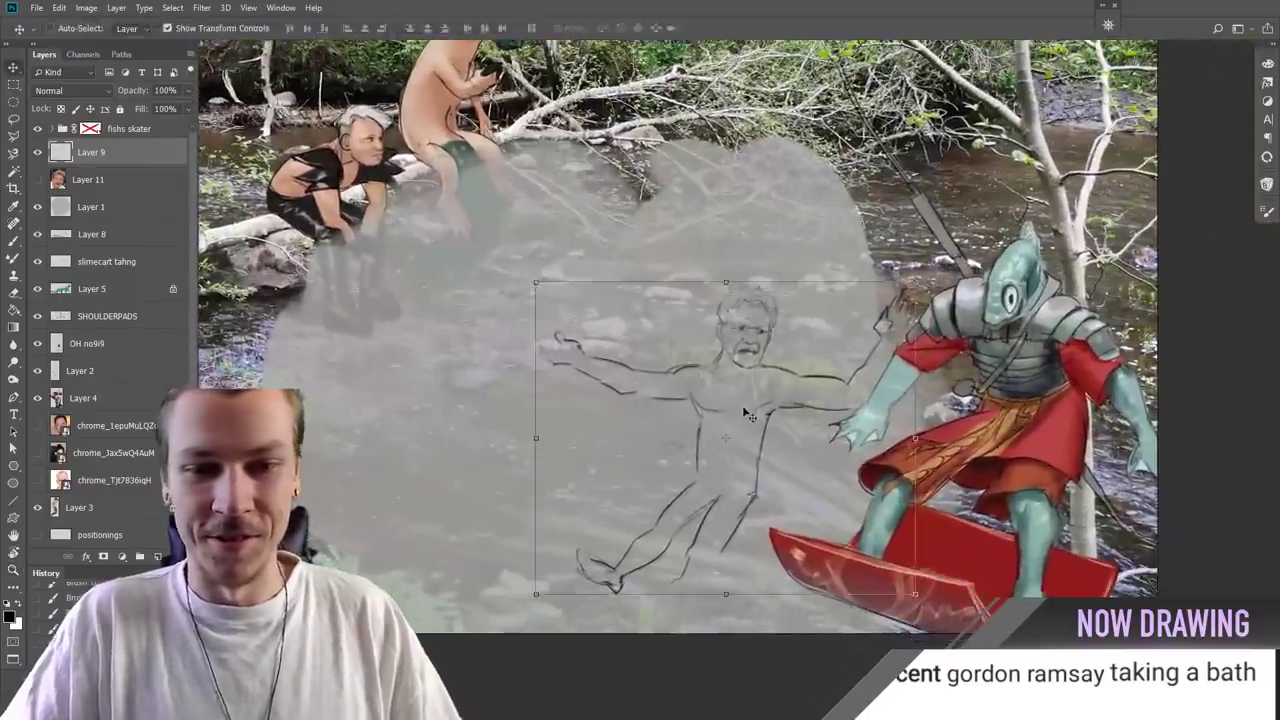
# Step: Nudge the bather sketch on Layer 9 into place in the river beside the fish soldier
pyautogui.hotkey('shift', 'Right')
pyautogui.hotkey('shift', 'Down')
pyautogui.moveTo(374, 326); pyautogui.dragTo(324, 330)
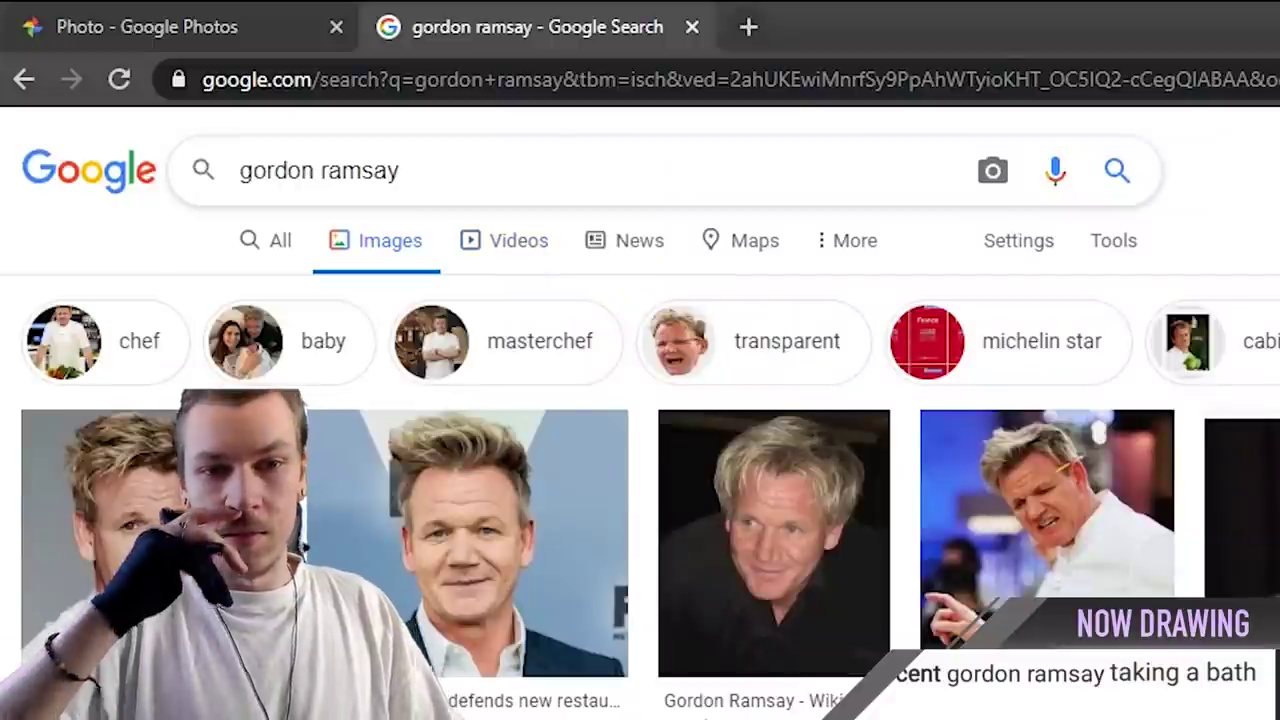
# Step: Search Google Images for "gordon ramsay topless" and open the beach photo with red shorts as a body reference
pyautogui.click(400, 170)
pyautogui.write('tople')
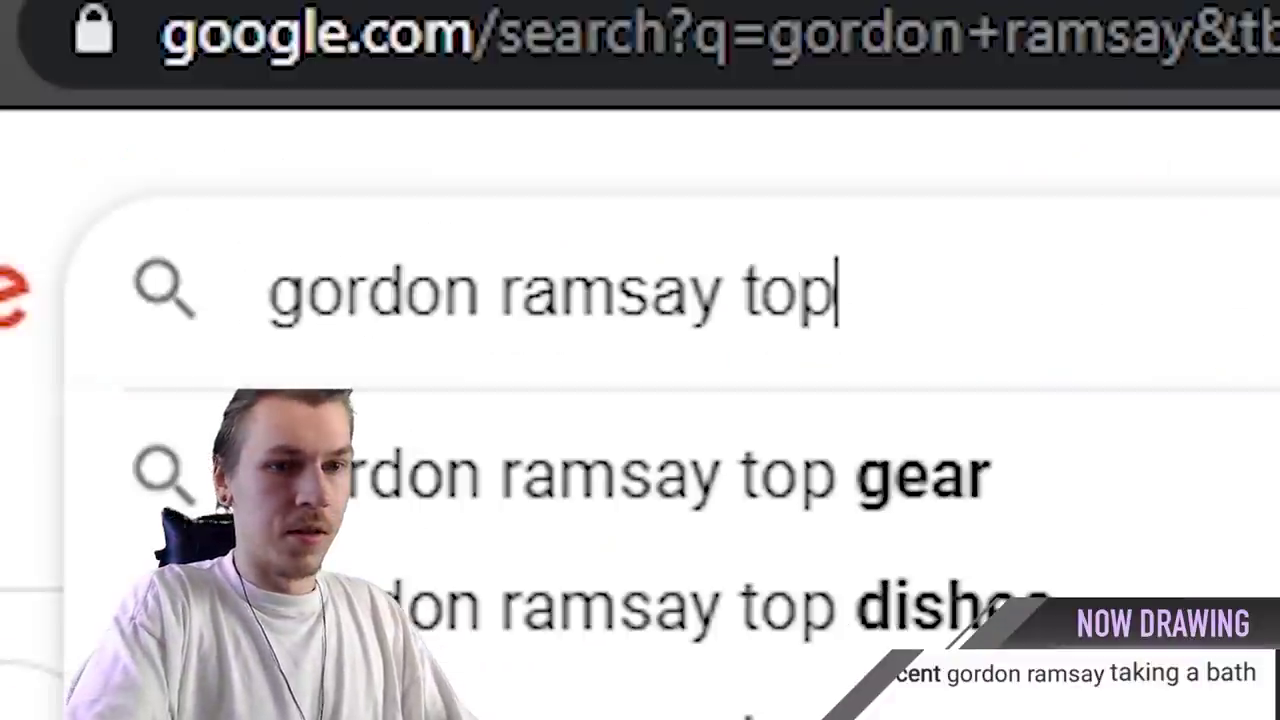
pyautogui.write('ss')
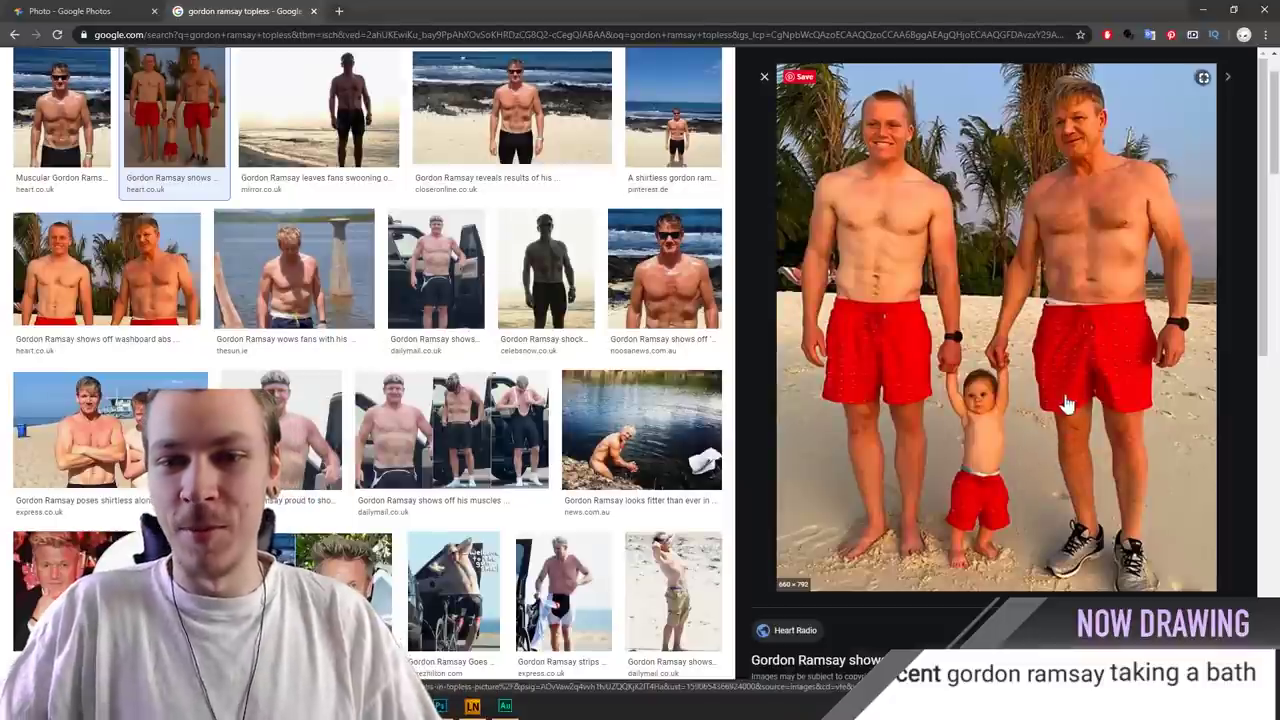
pyautogui.moveTo(1085, 402); pyautogui.dragTo(290, 130)
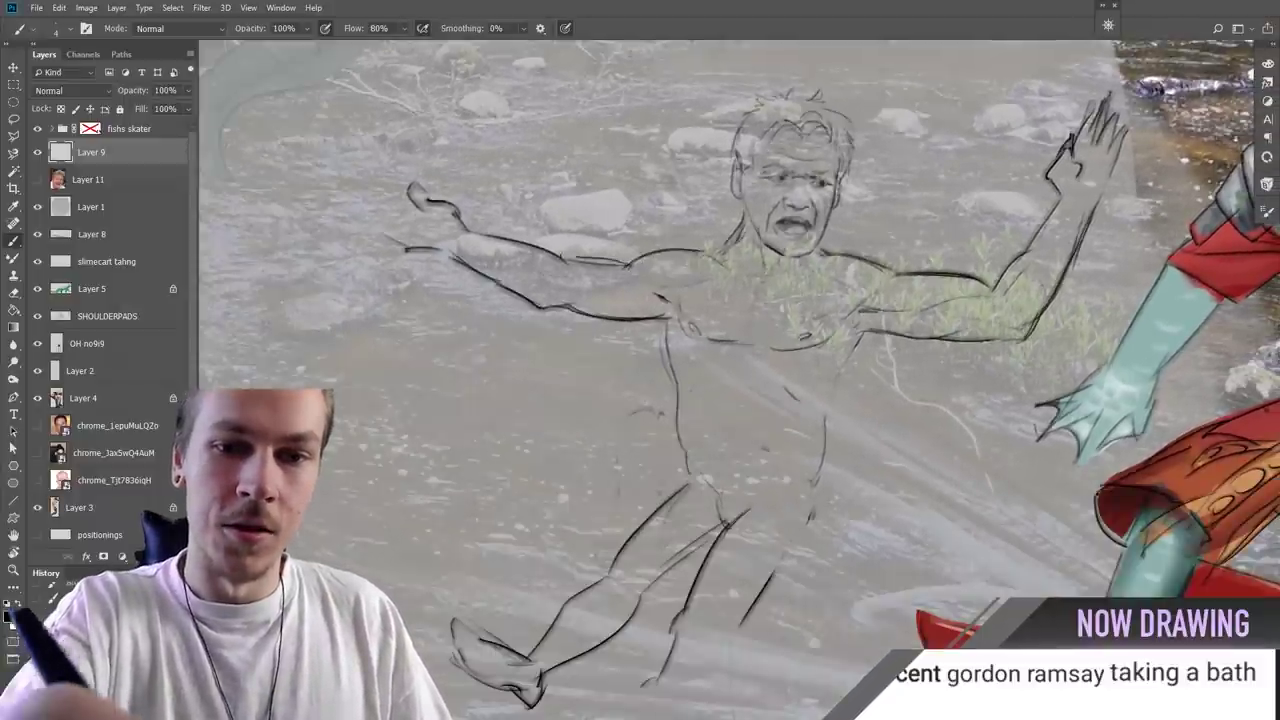
# Step: Sketch the bather's side from armpit towards the waist and erase the stray marks at the hip
pyautogui.moveTo(882, 397); pyautogui.dragTo(816, 395)
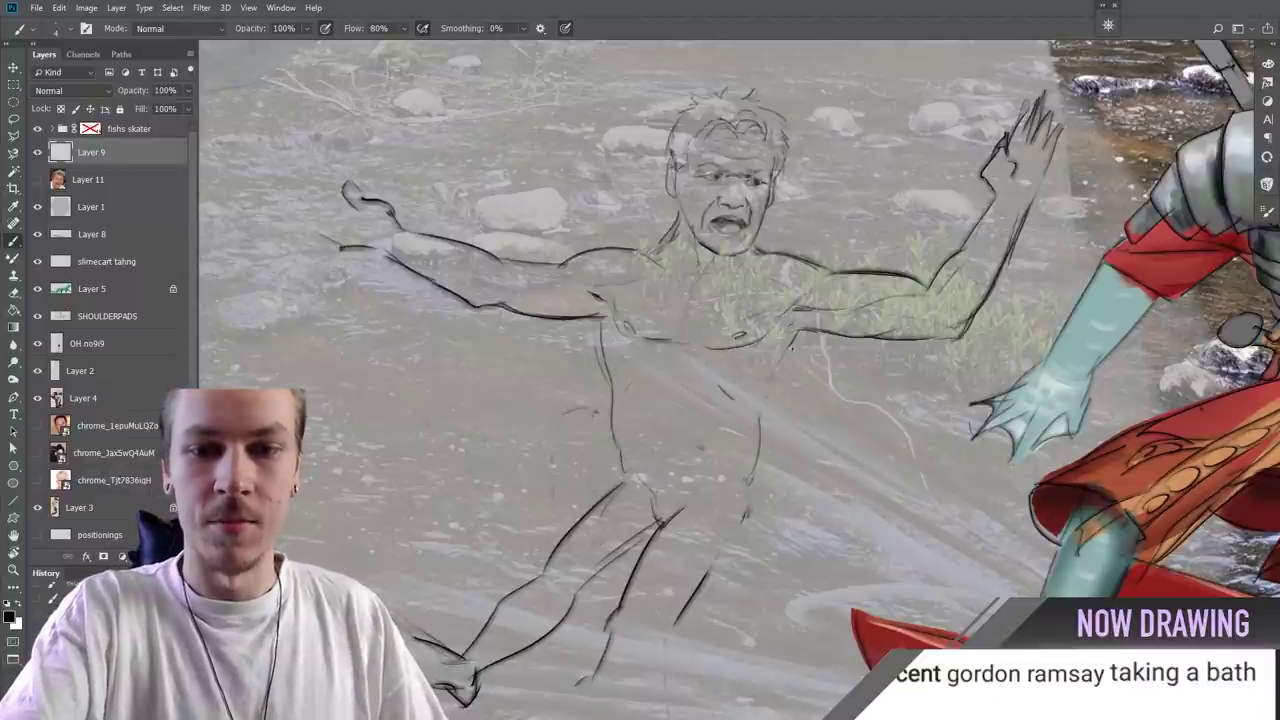
pyautogui.moveTo(862, 354); pyautogui.dragTo(640, 306)
pyautogui.press('e')
pyautogui.moveTo(393, 474); pyautogui.dragTo(651, 350)
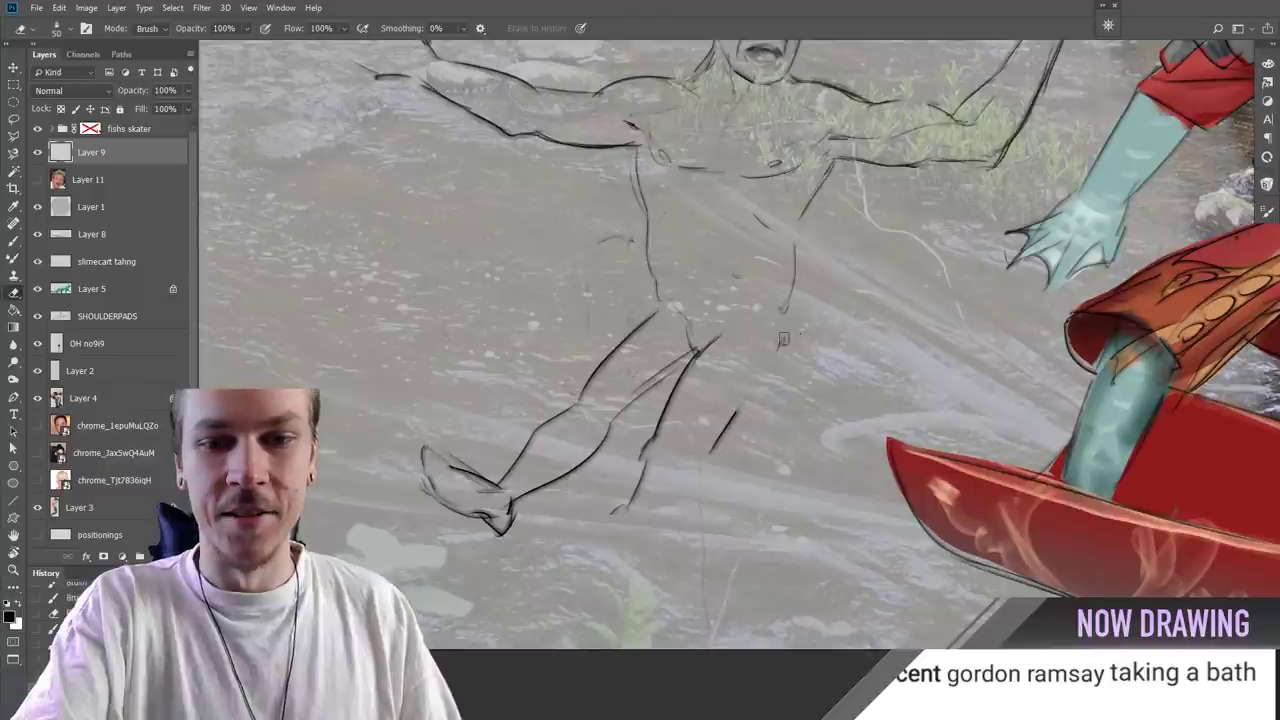
pyautogui.moveTo(784, 339); pyautogui.dragTo(779, 349)
# Step: Sketch the bather's lower legs and feet, cleaning up the overlapping lines at the raised foot
pyautogui.press('b')
pyautogui.moveTo(632, 472); pyautogui.dragTo(664, 512)
pyautogui.moveTo(652, 544); pyautogui.dragTo(641, 576)
pyautogui.moveTo(628, 478); pyautogui.dragTo(634, 578)
pyautogui.press('e')
pyautogui.moveTo(450, 466); pyautogui.dragTo(500, 487)
pyautogui.press('b')
pyautogui.moveTo(508, 470); pyautogui.dragTo(578, 404)
# Step: Sketch the waistband and leg openings of the bather's swimming trunks and add a band around the raised wrist
pyautogui.moveTo(662, 292)
pyautogui.mouseDown()
pyautogui.moveTo(770, 288)
pyautogui.moveTo(752, 314)
pyautogui.mouseUp()
pyautogui.press('e')
pyautogui.press('b')
pyautogui.moveTo(941, 205); pyautogui.dragTo(840, 333)
pyautogui.press('z')
pyautogui.moveTo(840, 333); pyautogui.dragTo(760, 340)
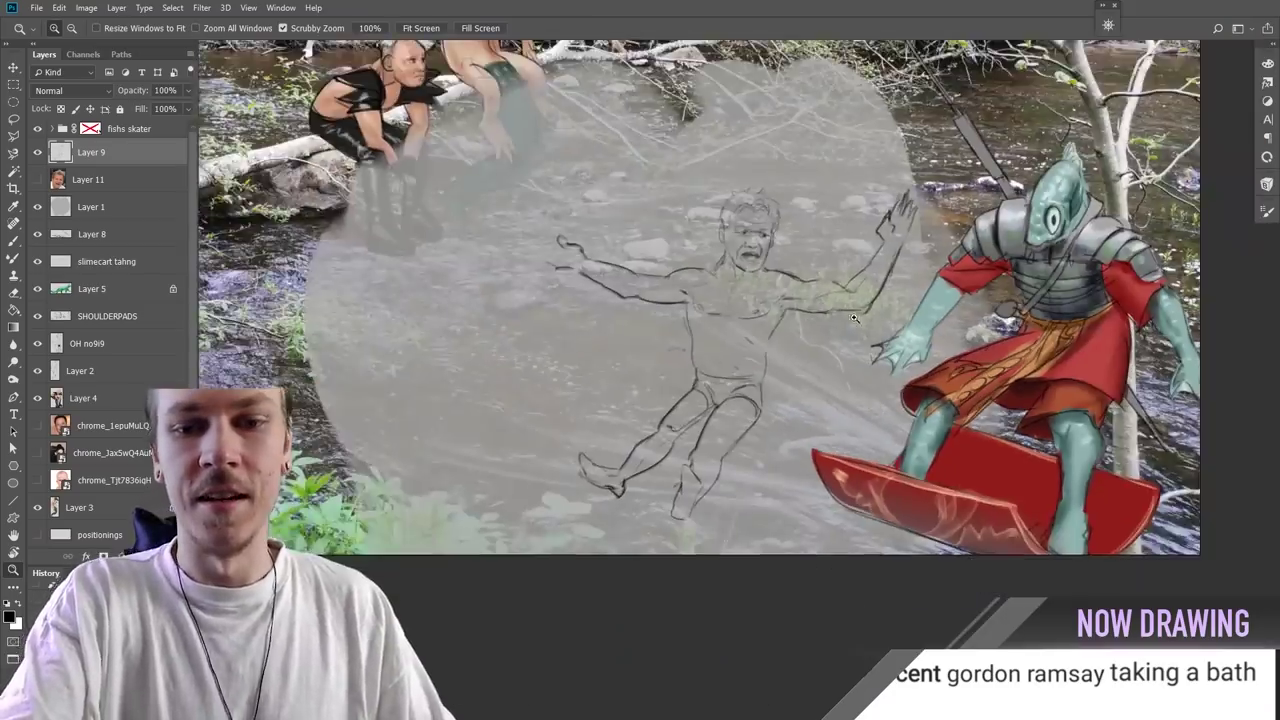
pyautogui.scroll(2, 855, 317)
pyautogui.scroll(-4, 855, 310)
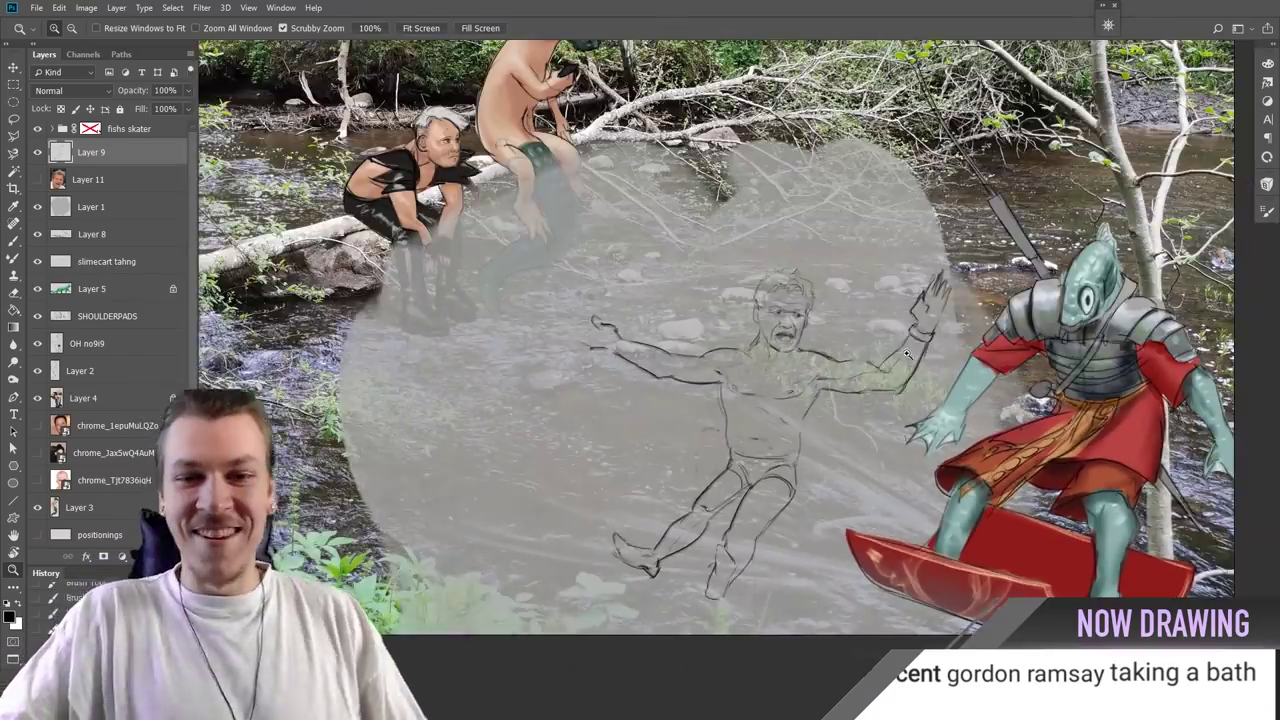
pyautogui.scroll(4, 878, 401)
# Step: Refine the bather's outstretched open hand with separate fingers in the mirrored view, and flip the canvas back
pyautogui.press('b')
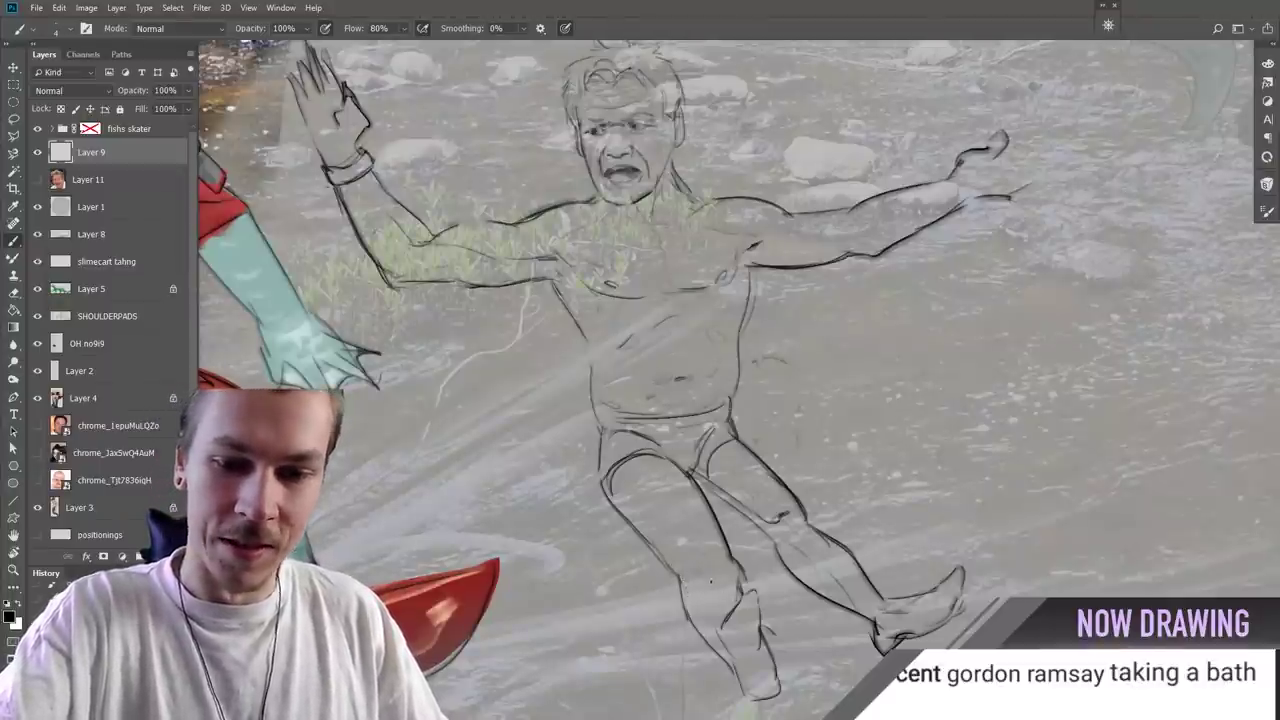
pyautogui.scroll(-3, 712, 580)
pyautogui.scroll(3, 640, 366)
pyautogui.scroll(4, 905, 328)
pyautogui.moveTo(762, 322); pyautogui.dragTo(852, 274)
pyautogui.moveTo(826, 374)
pyautogui.mouseDown()
pyautogui.moveTo(886, 348)
pyautogui.moveTo(945, 265)
pyautogui.mouseUp()
pyautogui.scroll(-3, 868, 308)
pyautogui.press('z')
pyautogui.moveTo(822, 331); pyautogui.dragTo(308, 369)
pyautogui.hotkey('ctrl', 'shift', 'h')
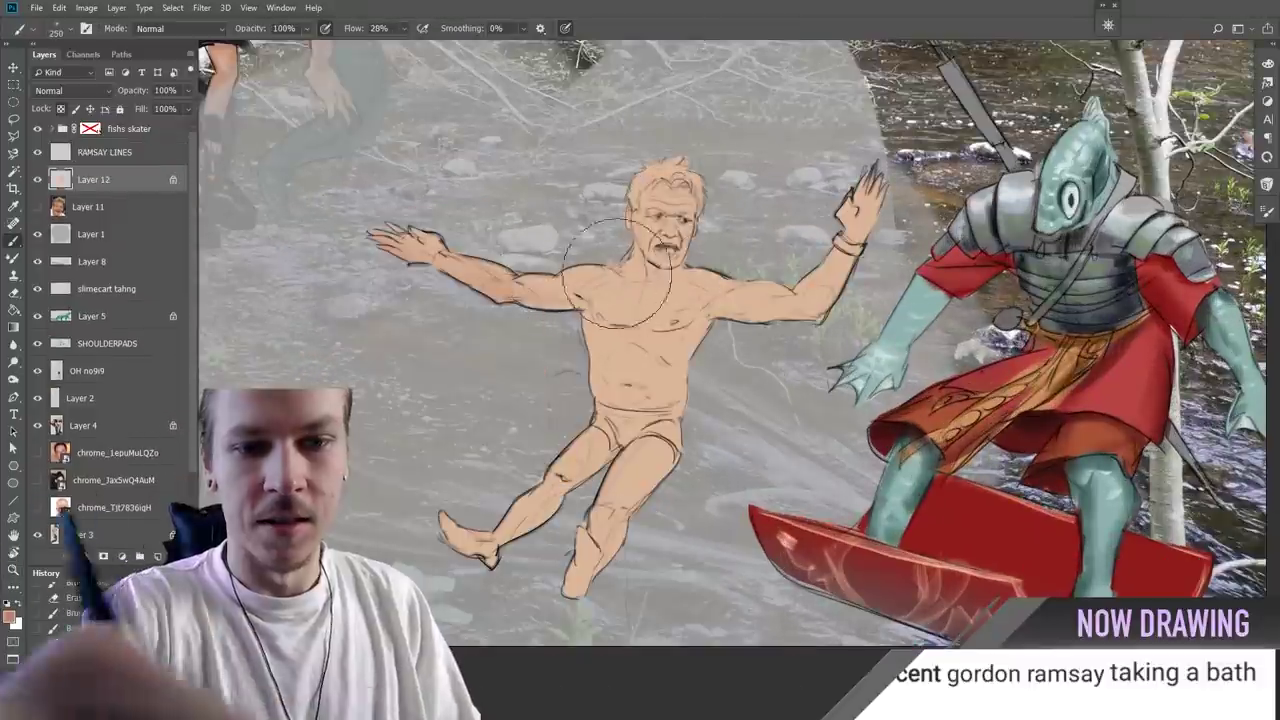
# Step: Shade the bather's neck, chest and arms with soft reddish skin tones on Layer 12, varying the brush size
pyautogui.press(']')
pyautogui.press(']')
pyautogui.press(']')
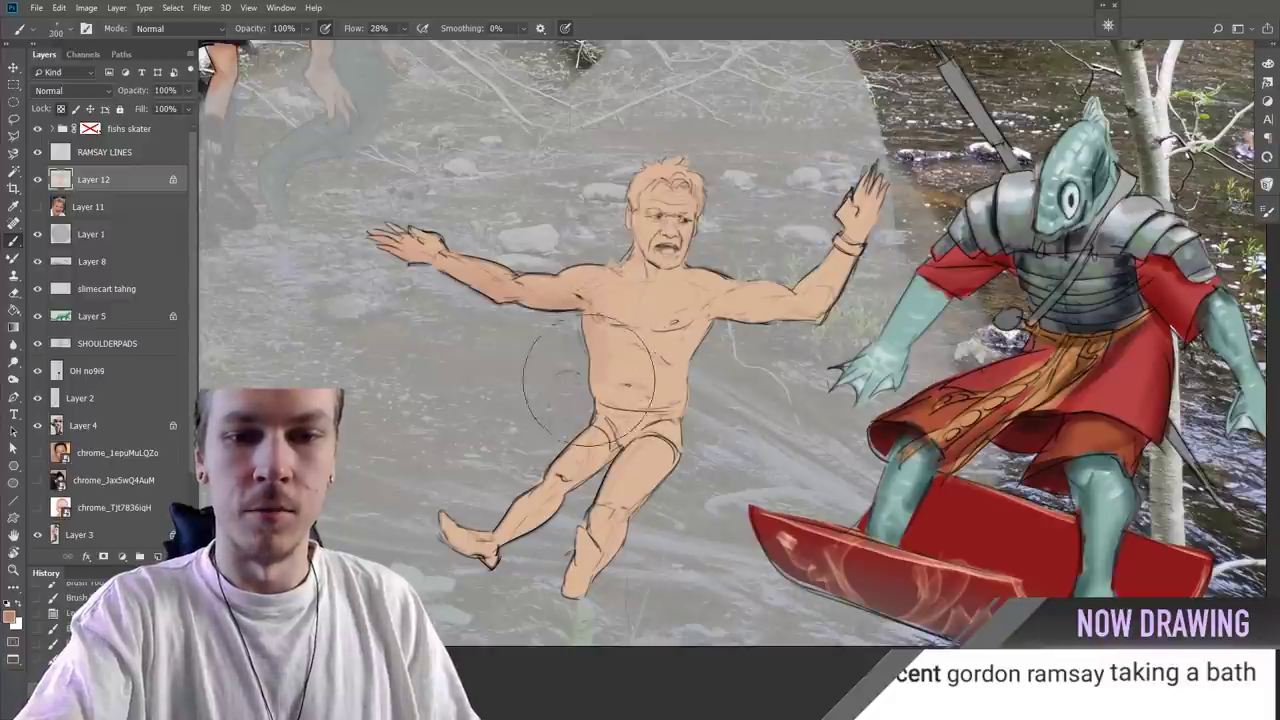
pyautogui.press('[')
pyautogui.press('[')
pyautogui.press('[')
pyautogui.press('[')
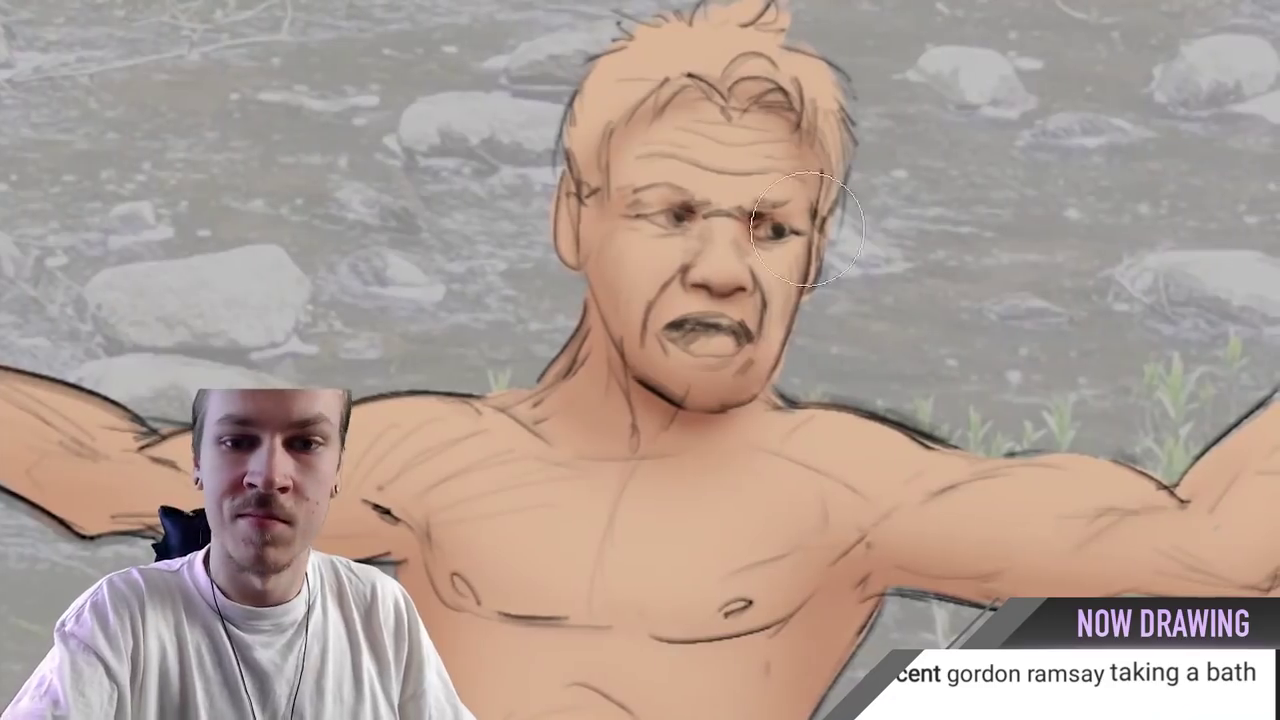
pyautogui.moveTo(620, 350)
pyautogui.mouseDown()
pyautogui.moveTo(677, 420)
pyautogui.moveTo(600, 365)
pyautogui.mouseUp()
pyautogui.moveTo(890, 480); pyautogui.dragTo(1157, 557)
pyautogui.moveTo(820, 700); pyautogui.dragTo(810, 423)
pyautogui.moveTo(810, 423); pyautogui.dragTo(760, 423)
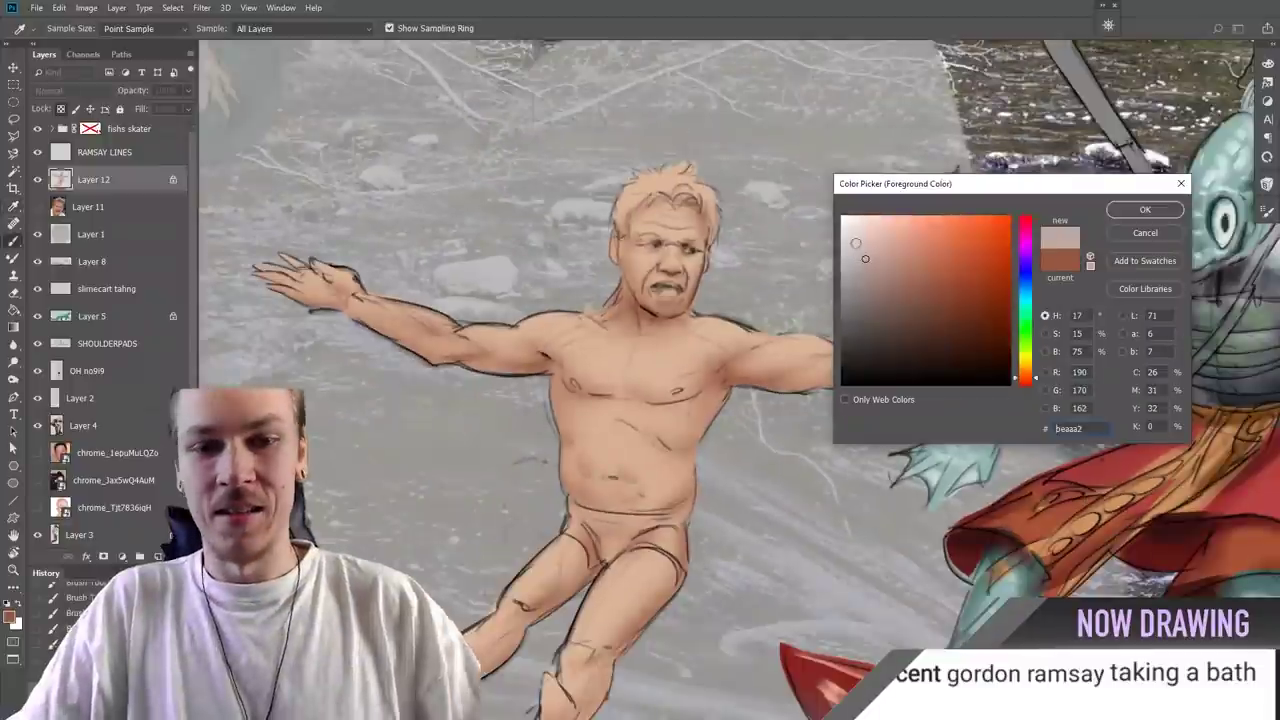
# Step: Set the foreground colour to a pale skin highlight with hue 25°, saturation 14% and brightness 93%
pyautogui.press('Return')
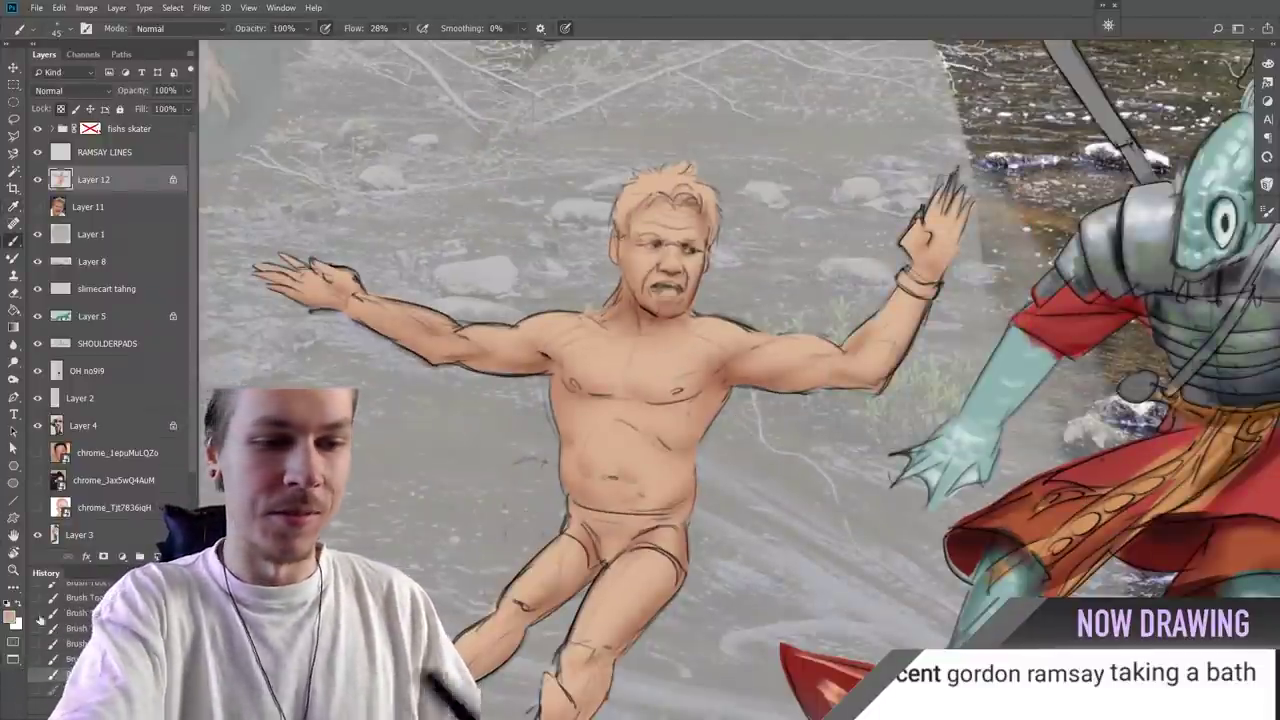
pyautogui.click(12, 617)
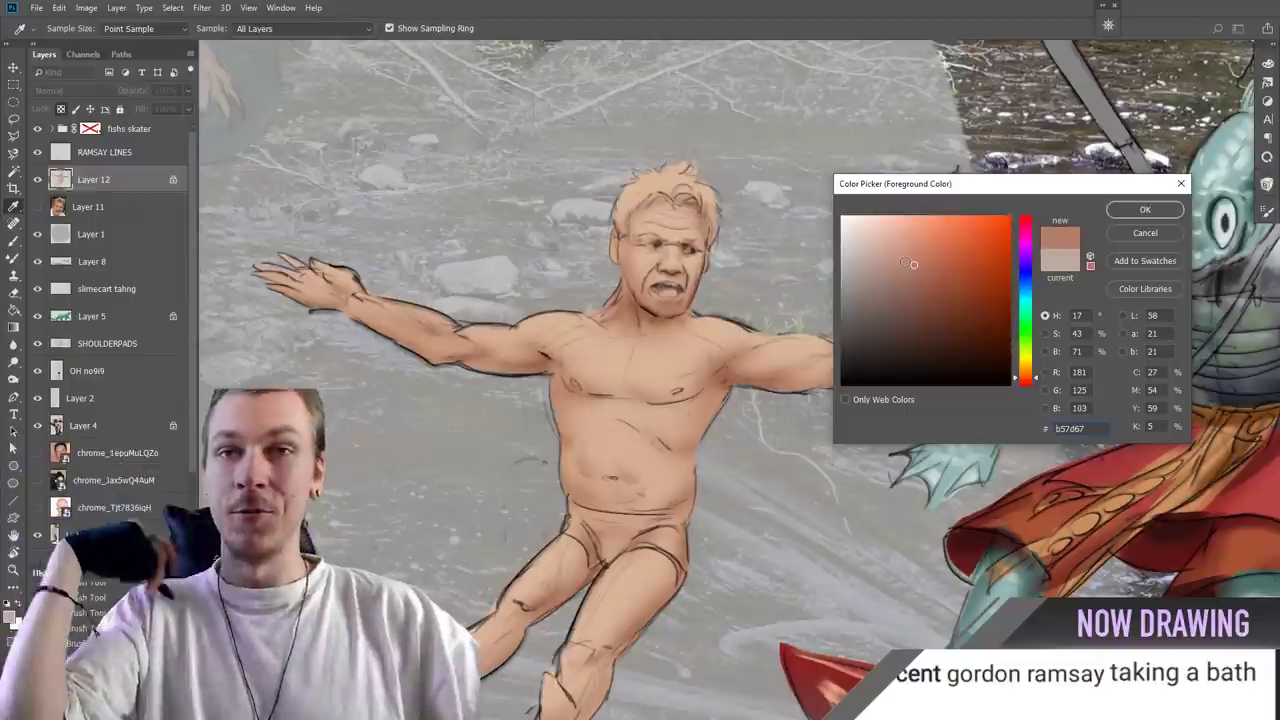
pyautogui.click(650, 418)
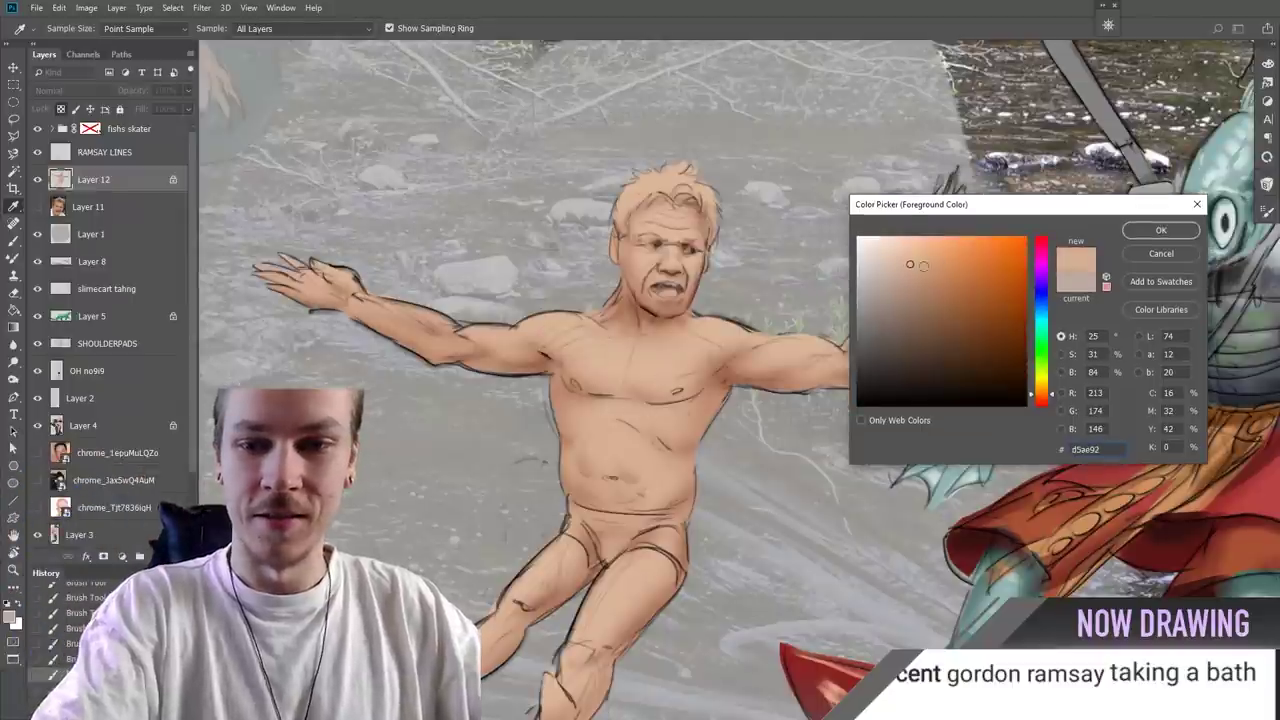
pyautogui.click(888, 267)
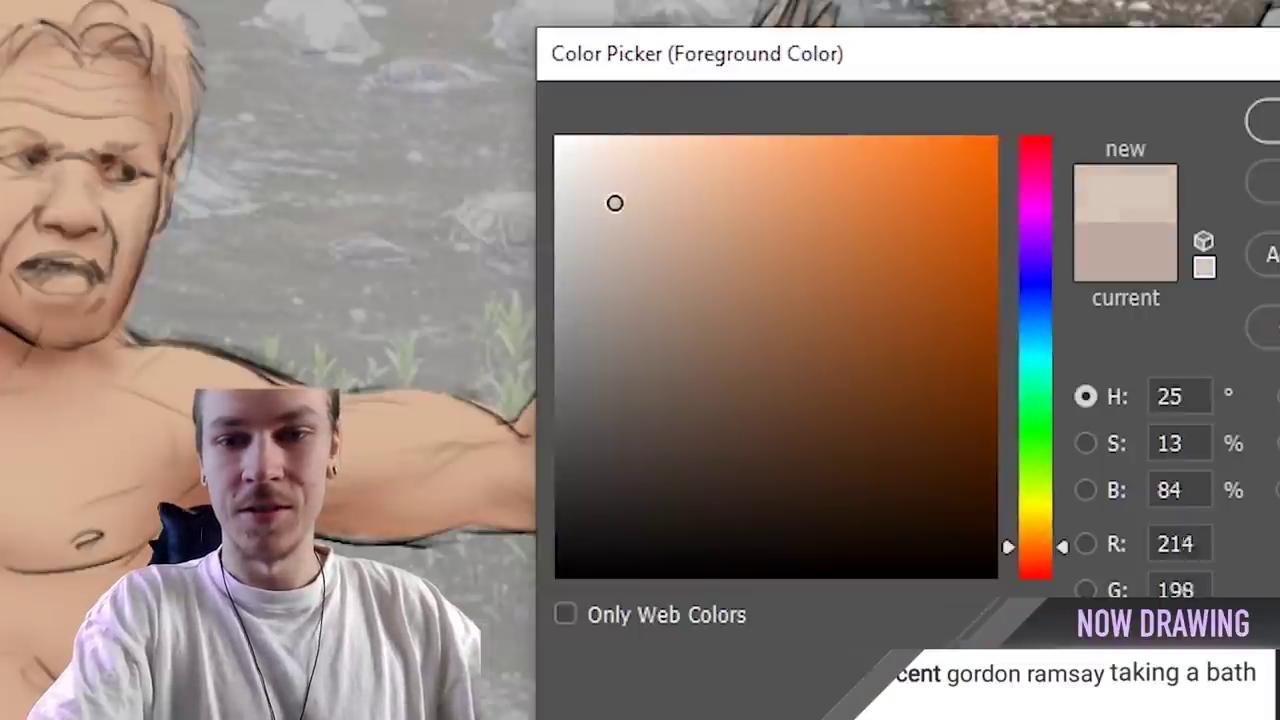
pyautogui.moveTo(615, 203); pyautogui.dragTo(634, 149)
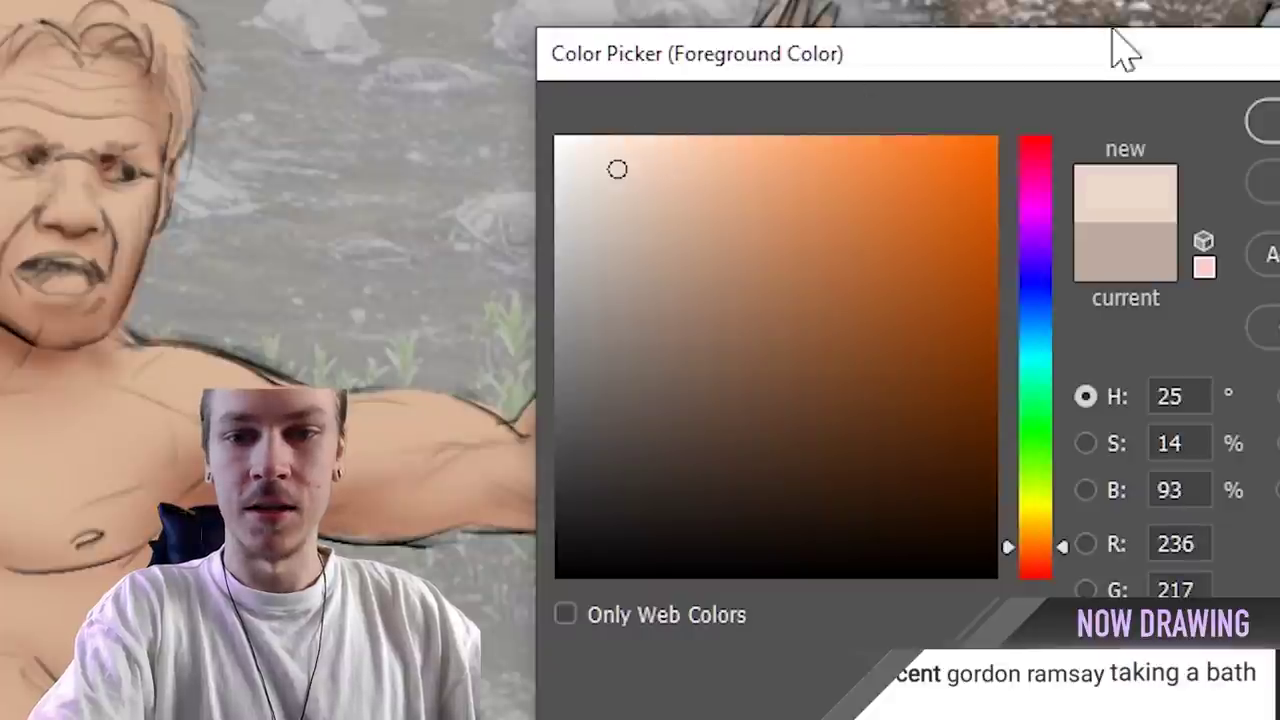
pyautogui.click(1264, 121)
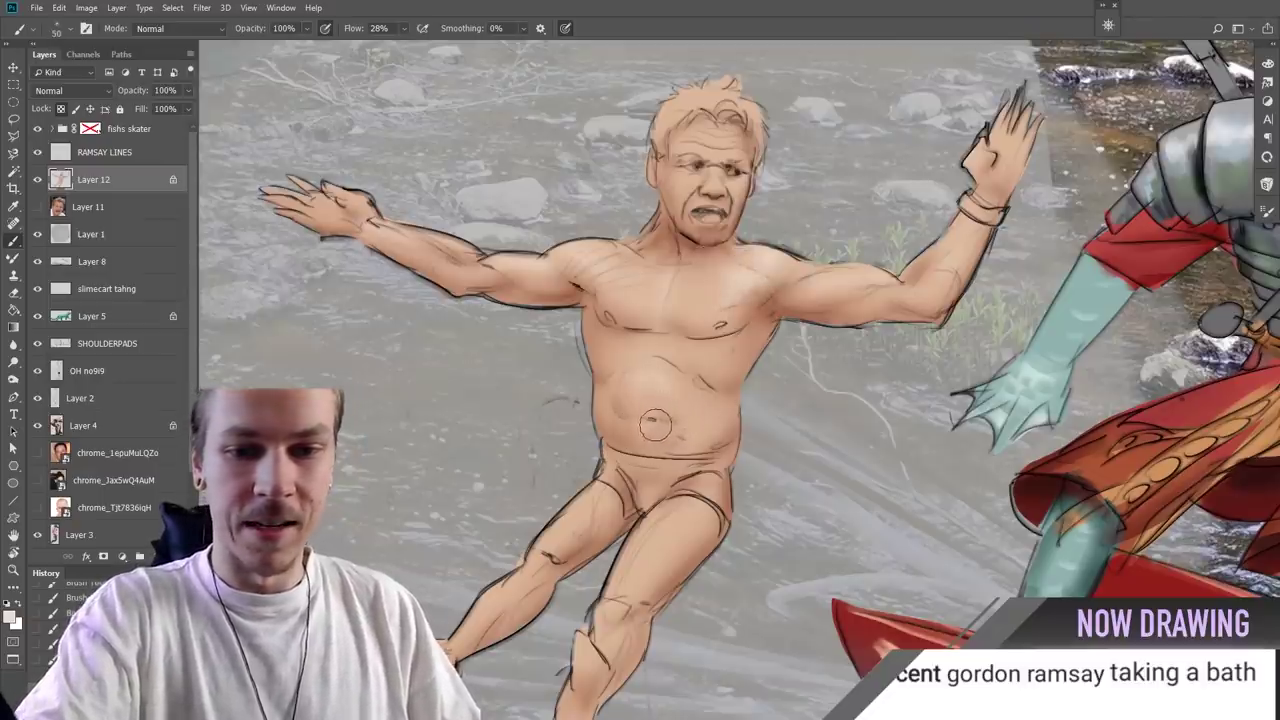
# Step: Paint pale highlights over the bather's chest, belly, legs and face on Layer 12
pyautogui.hscroll(3, 684, 396)
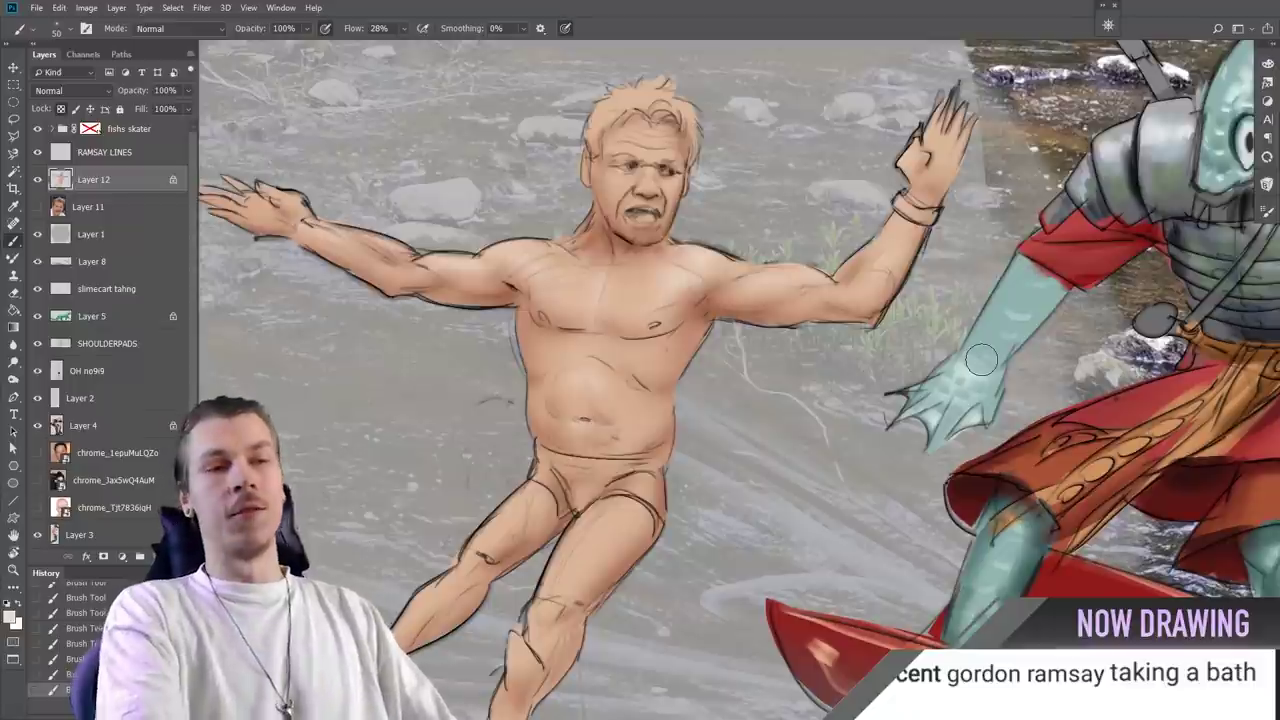
pyautogui.scroll(-2, 980, 360)
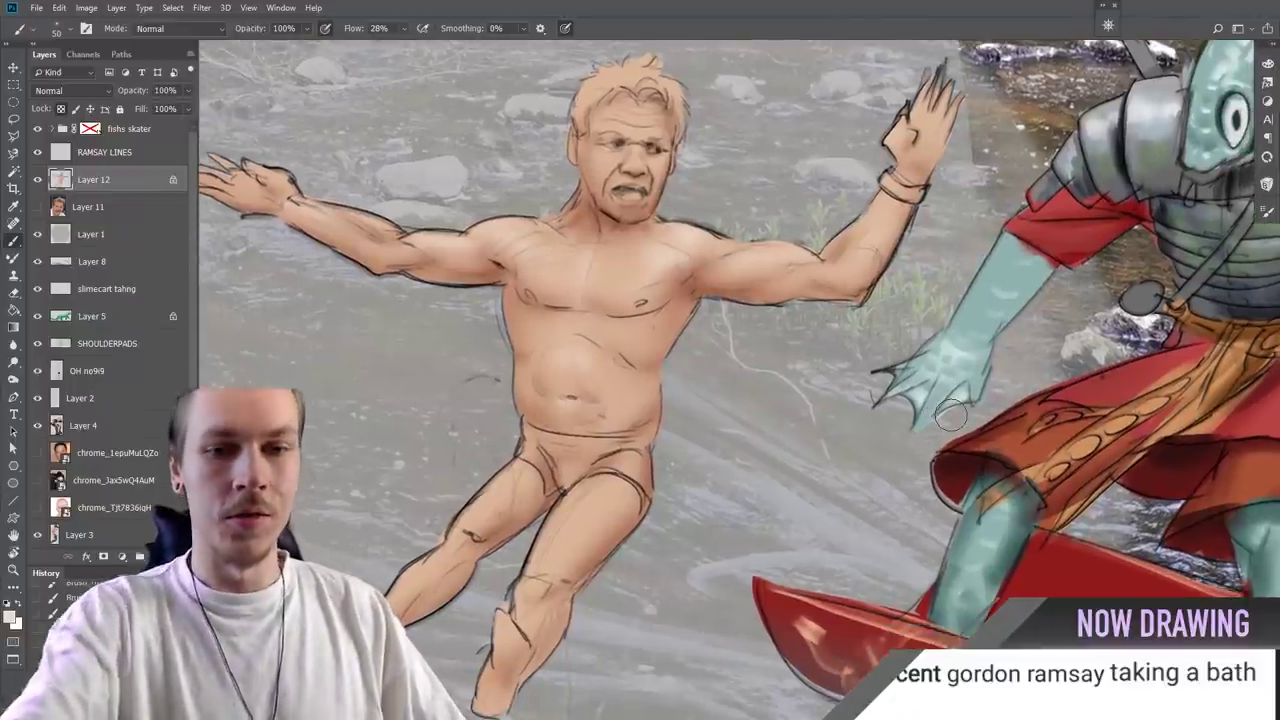
pyautogui.moveTo(755, 587); pyautogui.dragTo(812, 518)
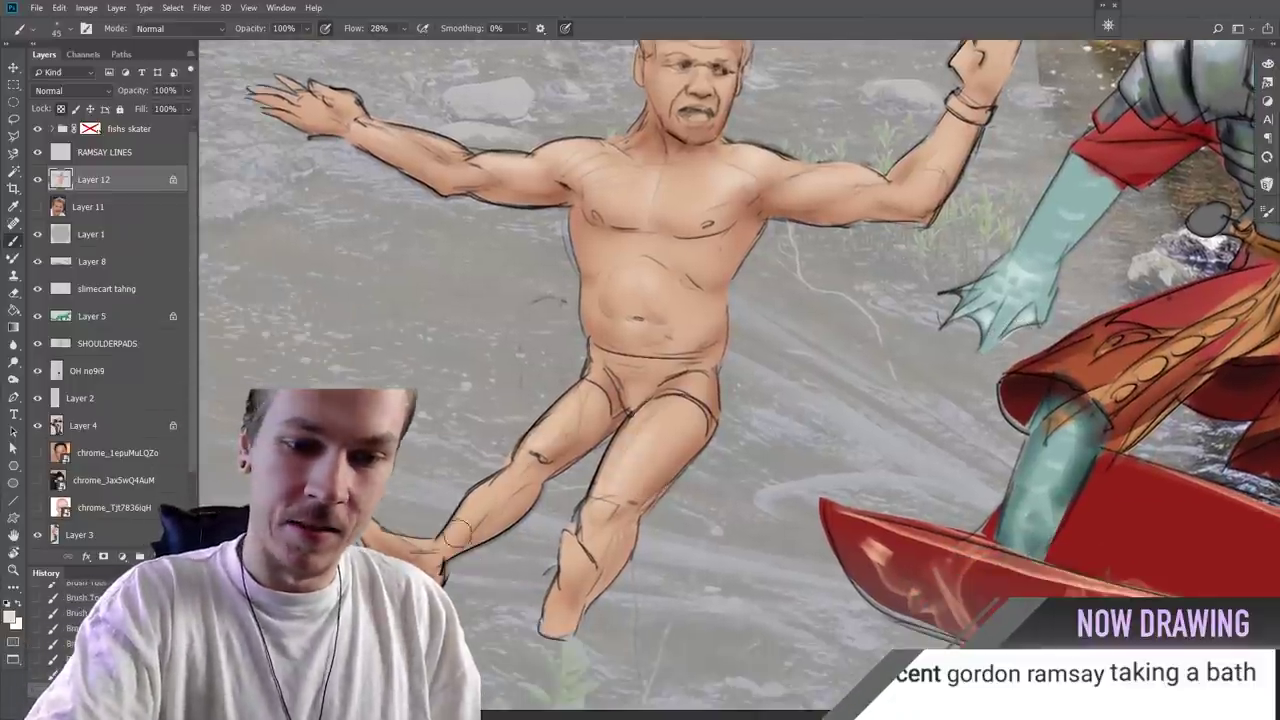
pyautogui.press('z')
pyautogui.moveTo(774, 373); pyautogui.dragTo(654, 373)
pyautogui.moveTo(790, 320); pyautogui.dragTo(954, 289)
pyautogui.moveTo(714, 246); pyautogui.dragTo(890, 250)
pyautogui.press('b')
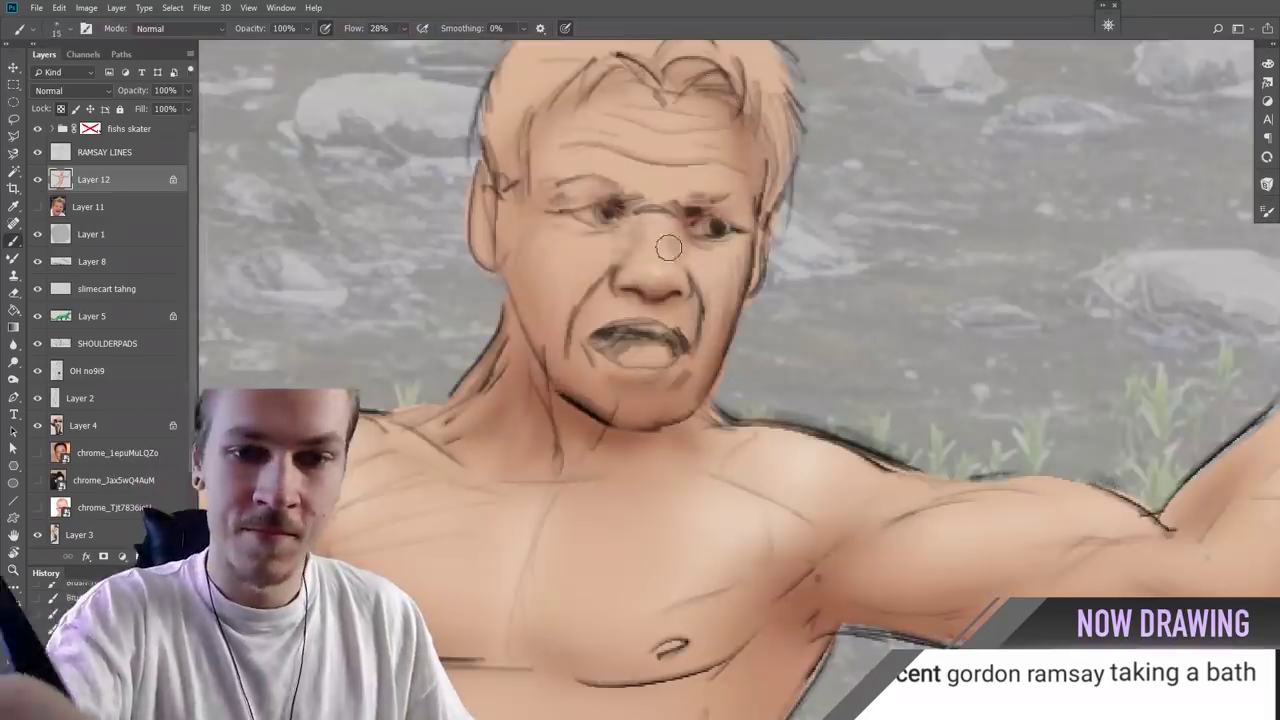
pyautogui.keyDown('alt'); pyautogui.rightClick(590, 188); pyautogui.keyUp('alt')
# Step: Pick the sandy blond colour #bba688 and paint it over the bather's hair on Layer 12
pyautogui.press('z')
pyautogui.moveTo(683, 284); pyautogui.dragTo(470, 284)
pyautogui.moveTo(803, 489); pyautogui.dragTo(970, 489)
pyautogui.click(9, 617)
pyautogui.click(914, 303)
pyautogui.click(1042, 389)
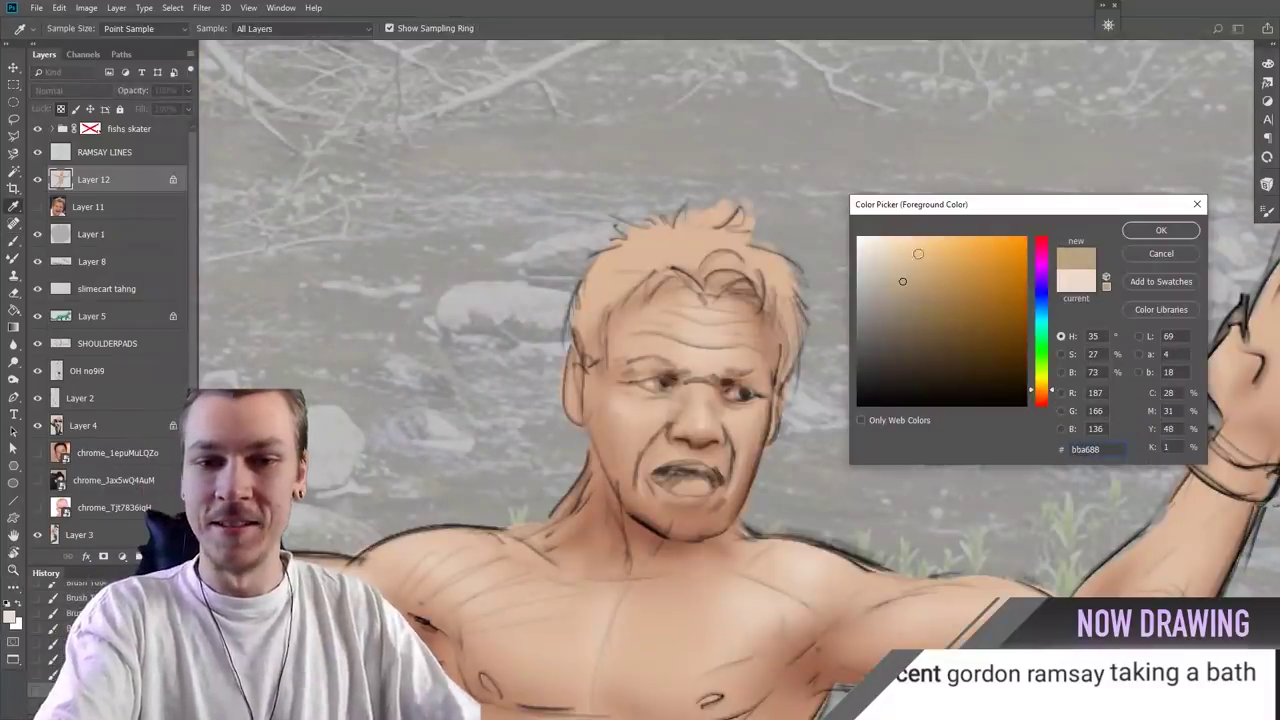
pyautogui.press('Return')
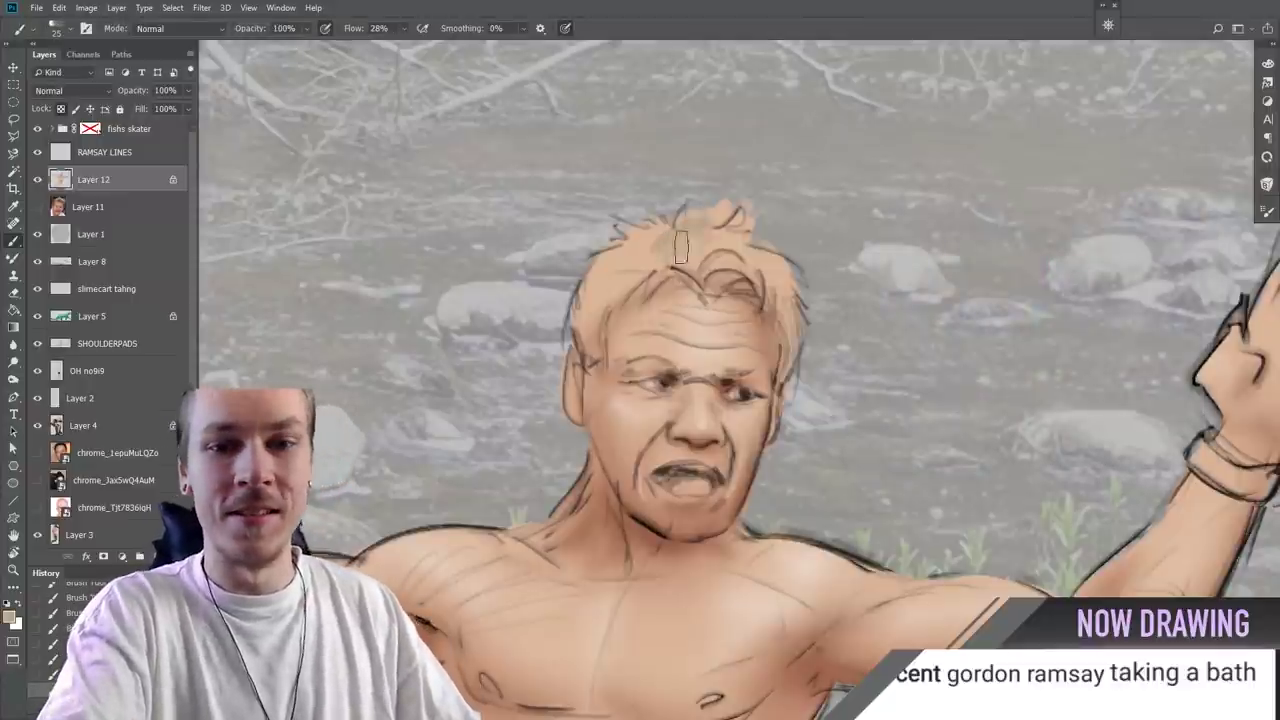
pyautogui.moveTo(665, 255); pyautogui.dragTo(769, 233)
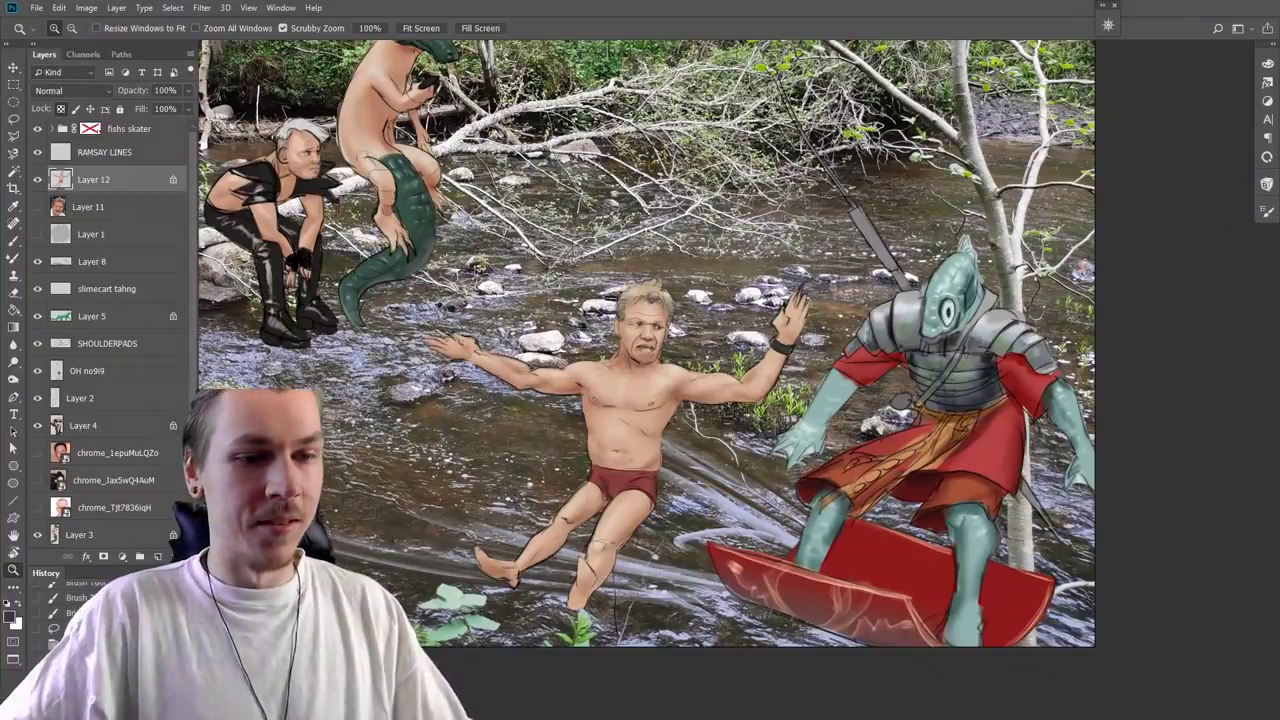
# Step: Create a new layer above the bather and paint sampled river colours over the legs so they look submerged
pyautogui.click(157, 557)
pyautogui.press('b')
pyautogui.keyDown('alt'); pyautogui.click(661, 561); pyautogui.keyUp('alt')
pyautogui.moveTo(575, 479)
pyautogui.mouseDown()
pyautogui.moveTo(613, 552)
pyautogui.moveTo(581, 594)
pyautogui.moveTo(570, 585)
pyautogui.mouseUp()
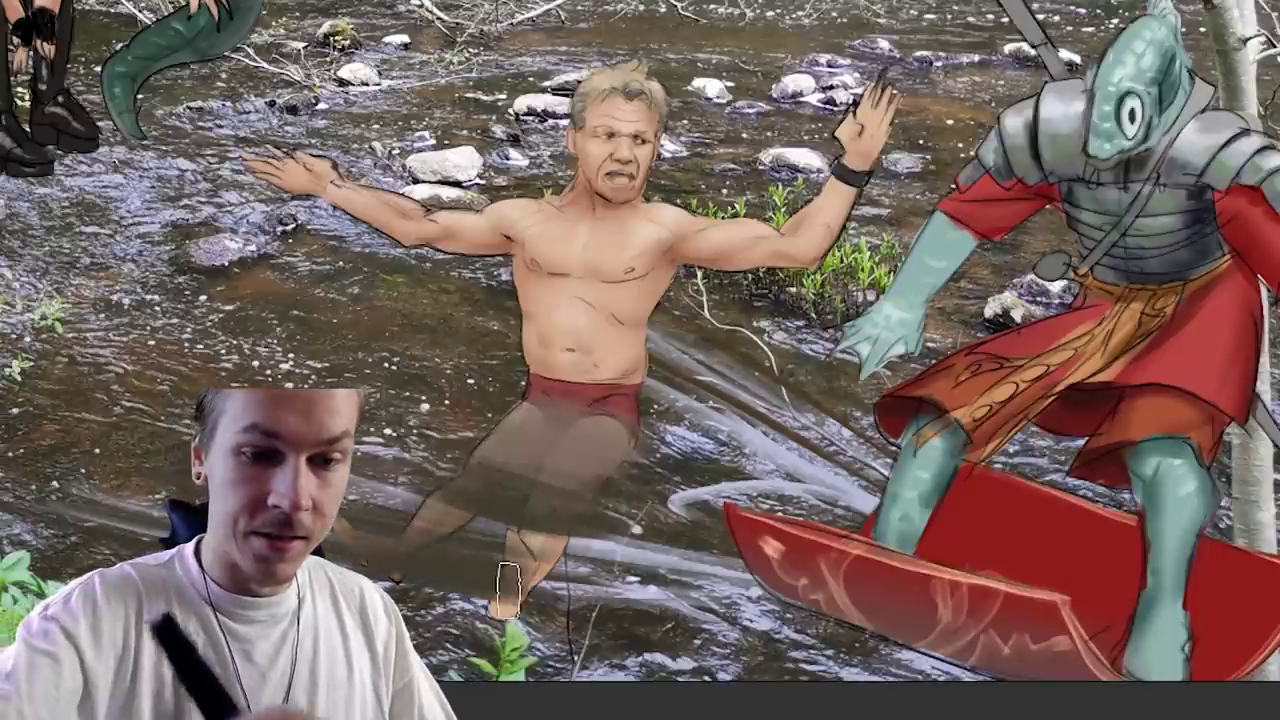
pyautogui.keyDown('alt'); pyautogui.click(602, 549); pyautogui.keyUp('alt')
pyautogui.moveTo(466, 498); pyautogui.dragTo(534, 523)
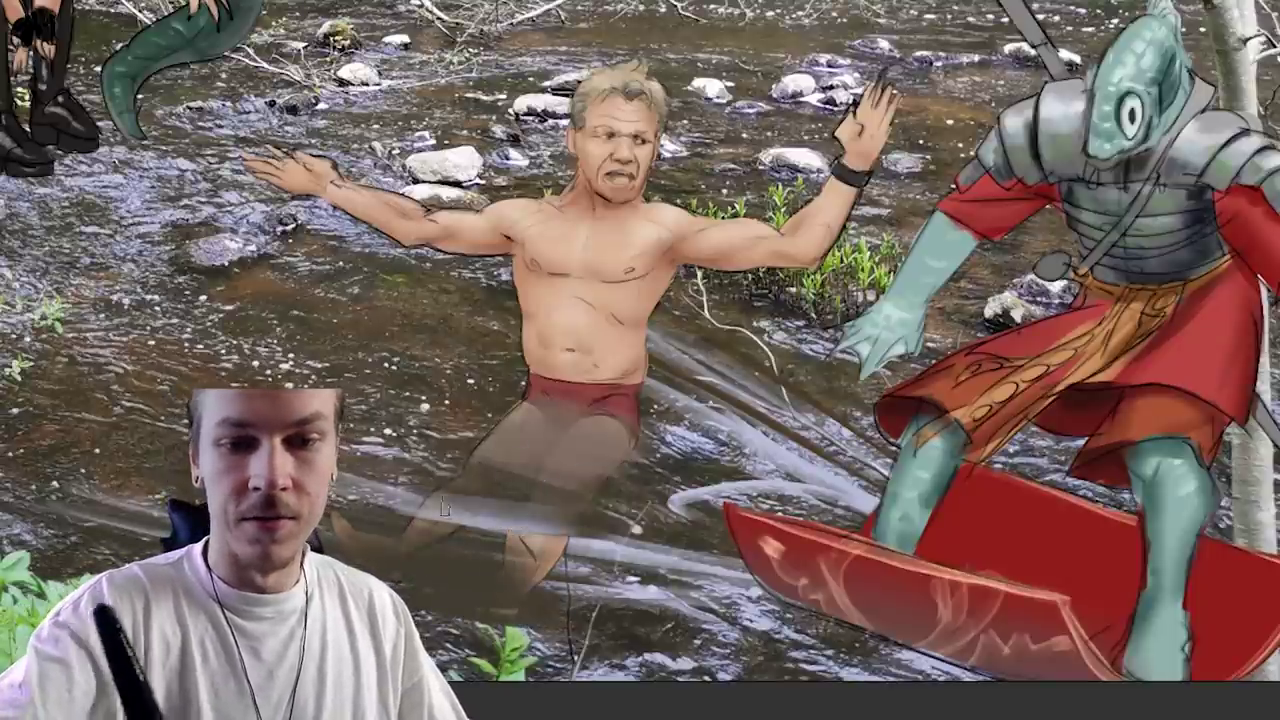
pyautogui.moveTo(524, 591); pyautogui.dragTo(541, 386)
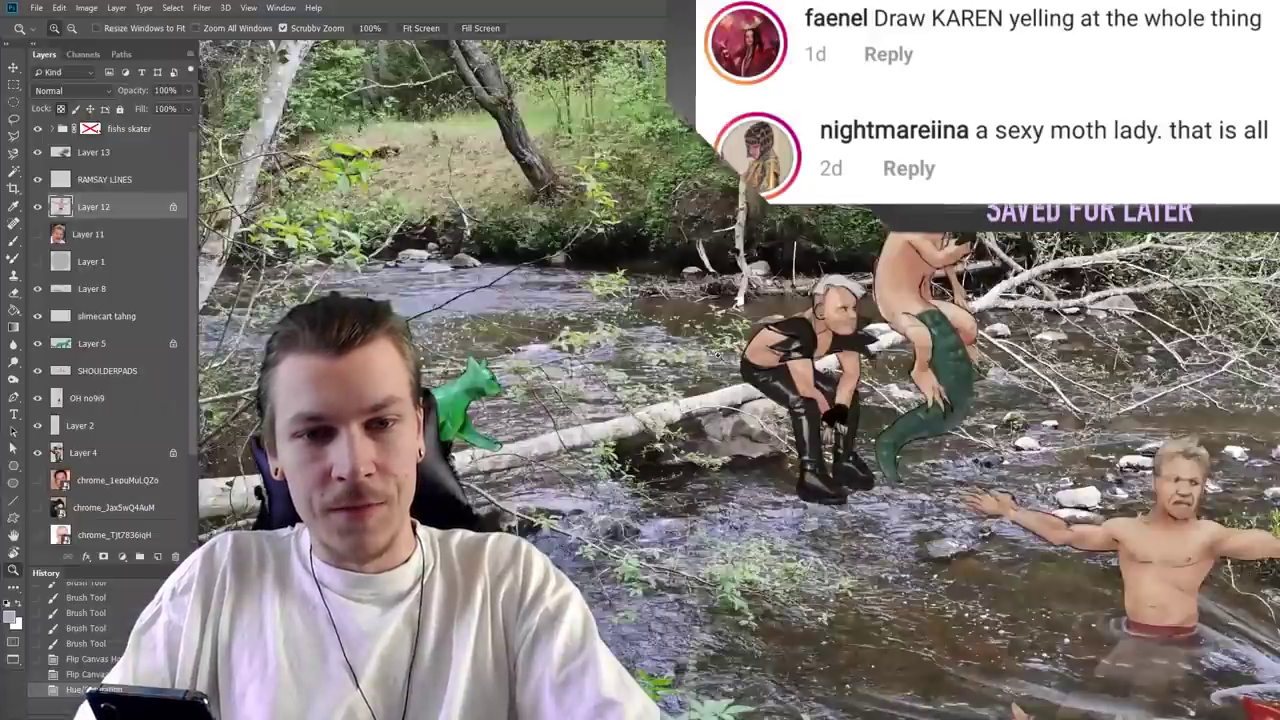
pyautogui.hotkey('ctrl', '-')
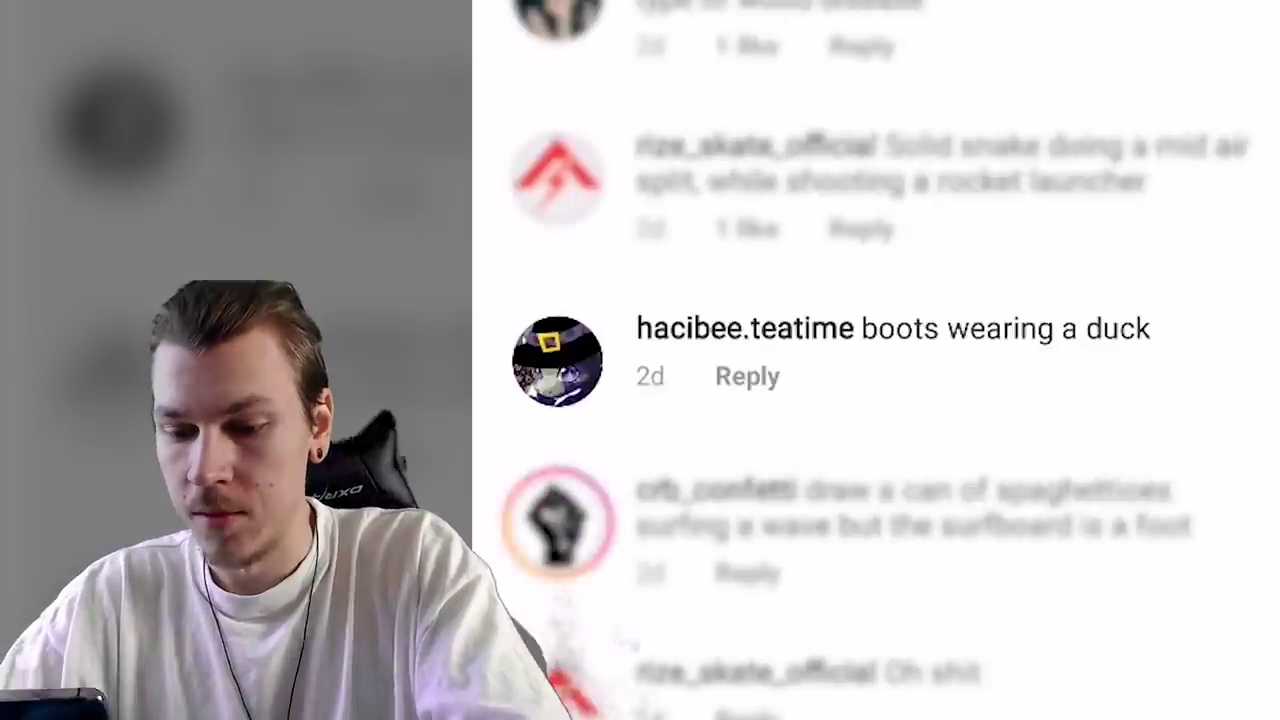
pyautogui.scroll(14, 1029, 654)
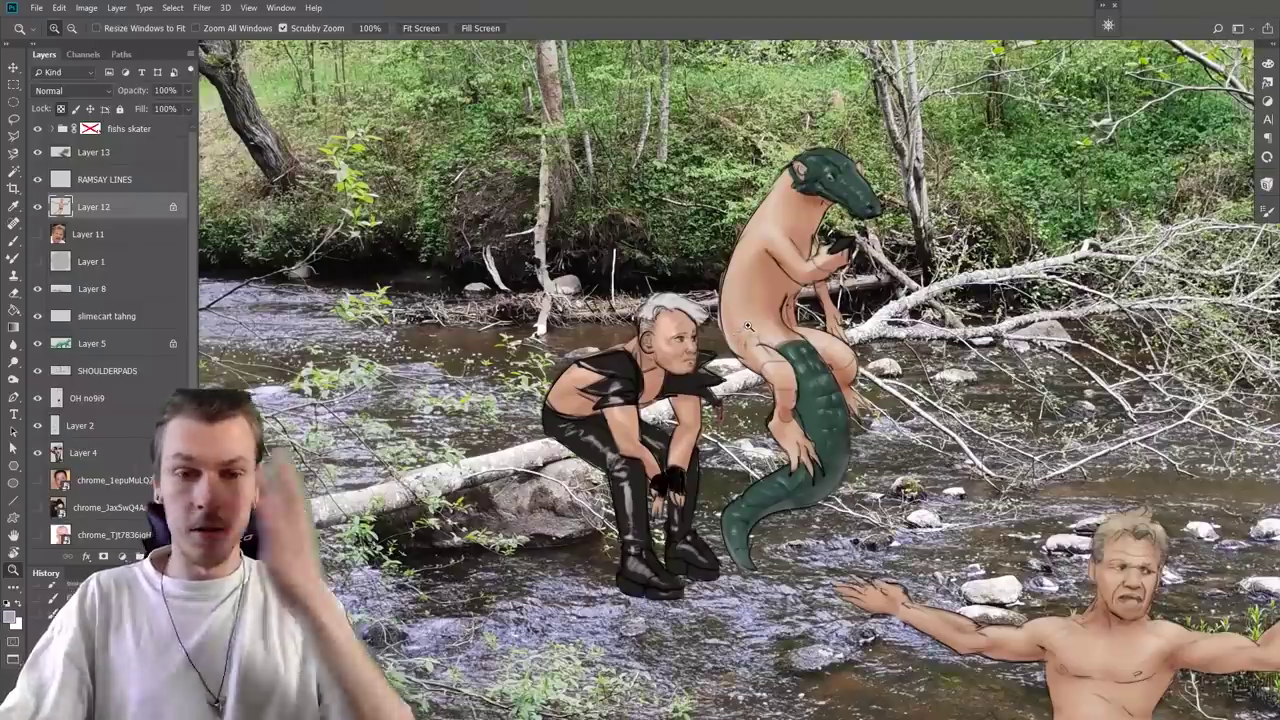
pyautogui.moveTo(1018, 330); pyautogui.dragTo(882, 332)
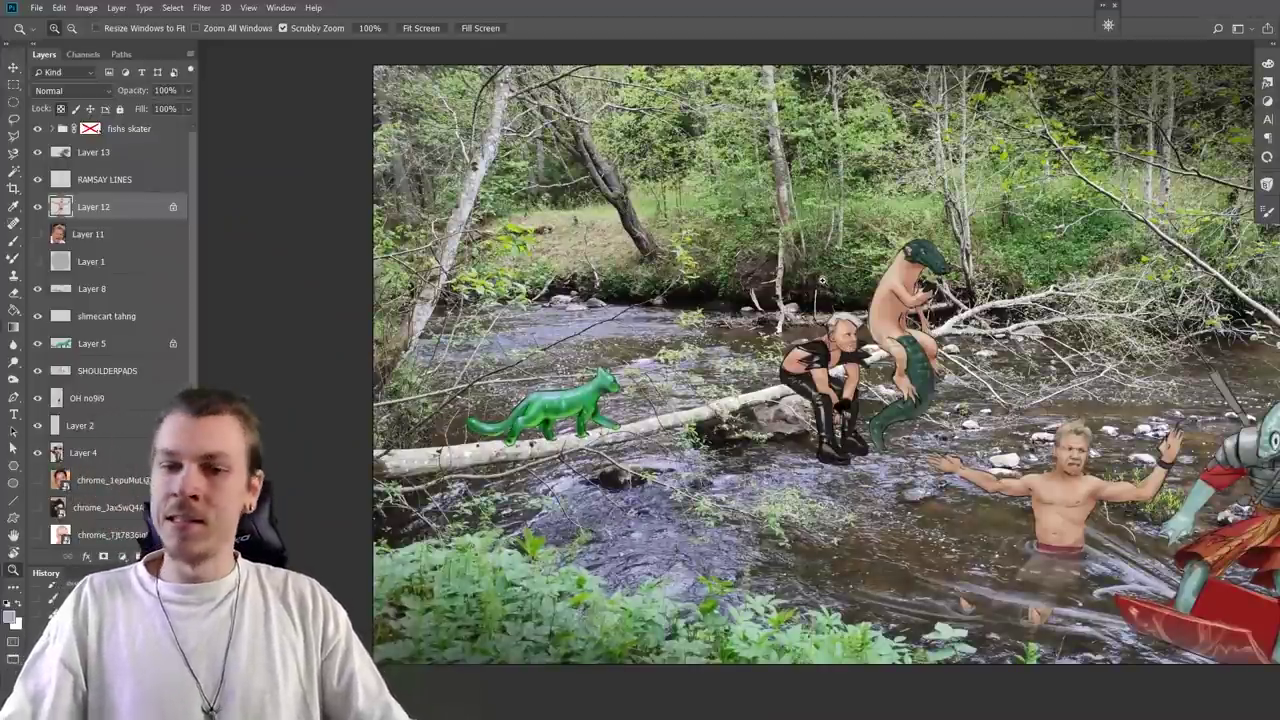
# Step: Create a layer named moff above Layer 13 and rough in the moth lady's first upper-body curves beside the crouching figure
pyautogui.hotkey('ctrl', '+')
pyautogui.moveTo(822, 281); pyautogui.dragTo(625, 151)
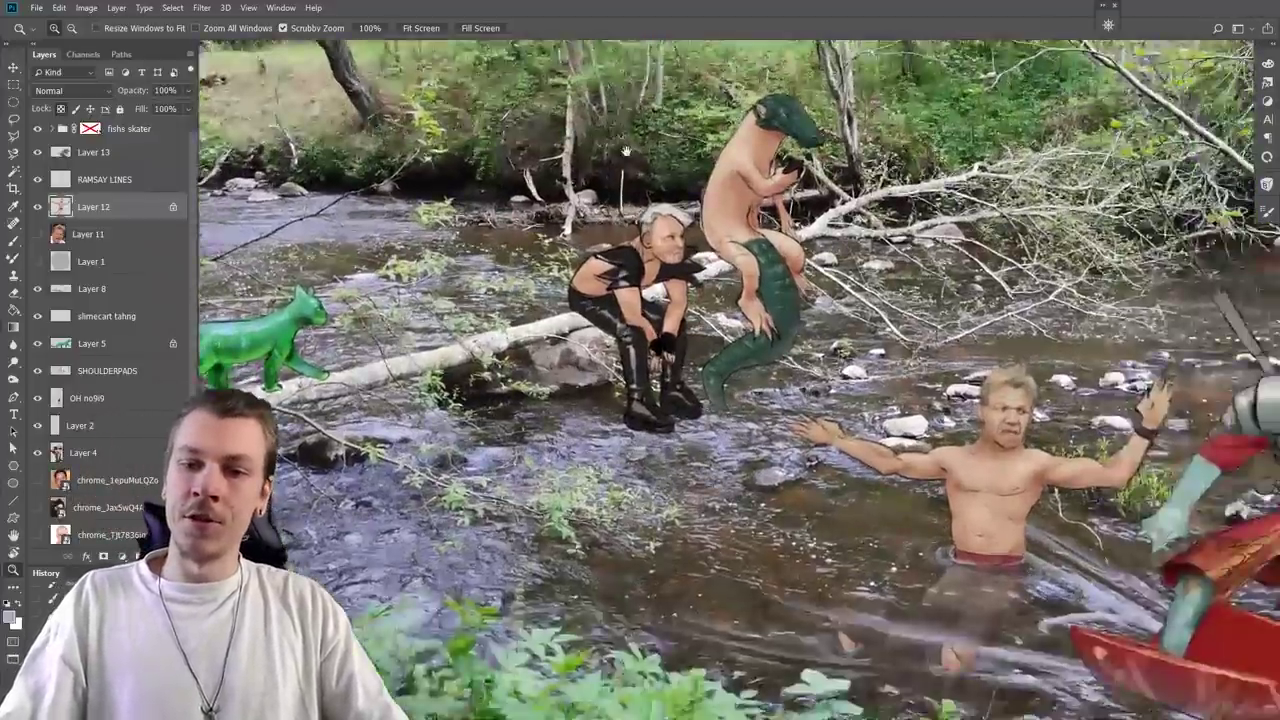
pyautogui.click(550, 180)
pyautogui.moveTo(541, 197); pyautogui.dragTo(608, 287)
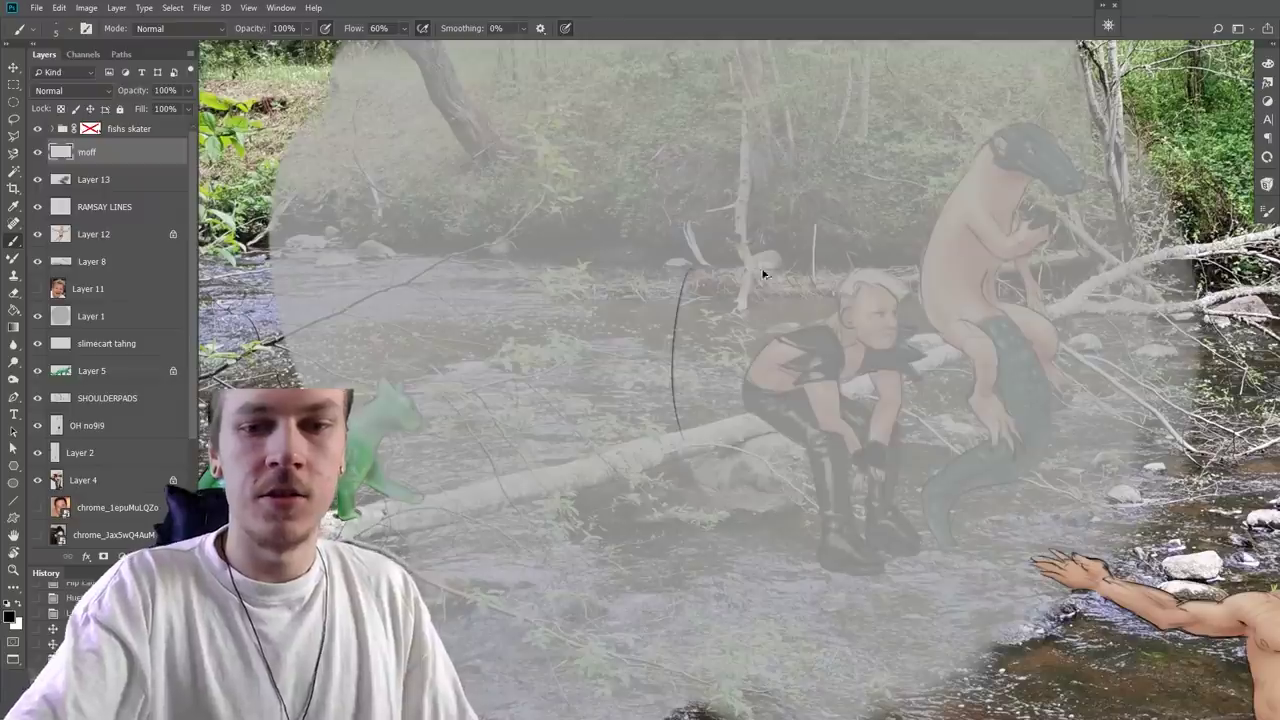
pyautogui.moveTo(779, 279); pyautogui.dragTo(707, 324)
pyautogui.moveTo(943, 408); pyautogui.dragTo(951, 414)
pyautogui.moveTo(606, 324); pyautogui.dragTo(580, 361)
pyautogui.moveTo(669, 298)
pyautogui.mouseDown()
pyautogui.moveTo(638, 380)
pyautogui.moveTo(604, 329)
pyautogui.moveTo(562, 394)
pyautogui.mouseUp()
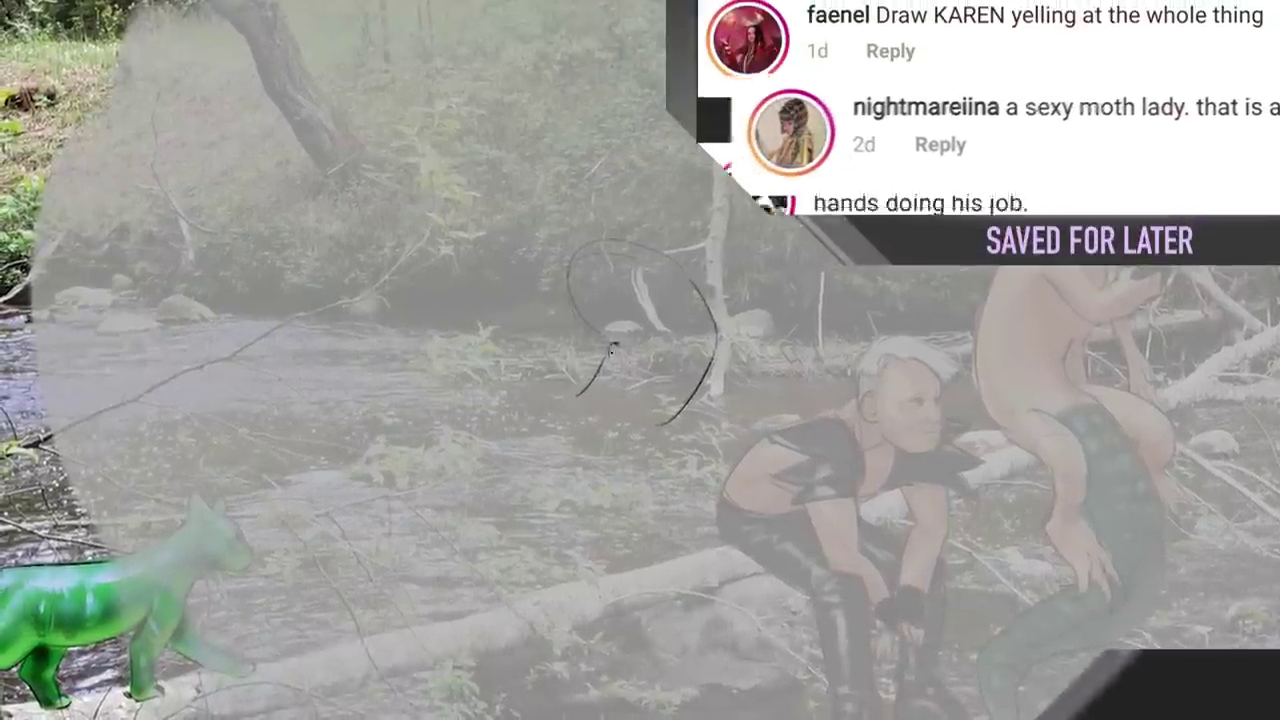
# Step: Sketch the moth lady's head, shoulders, torso and reaching arm on the moff layer
pyautogui.moveTo(708, 392); pyautogui.dragTo(603, 449)
pyautogui.moveTo(624, 240)
pyautogui.mouseDown()
pyautogui.moveTo(595, 304)
pyautogui.moveTo(629, 236)
pyautogui.moveTo(701, 321)
pyautogui.moveTo(760, 372)
pyautogui.mouseUp()
pyautogui.moveTo(735, 292); pyautogui.dragTo(808, 404)
pyautogui.moveTo(762, 382); pyautogui.dragTo(772, 414)
pyautogui.moveTo(612, 199); pyautogui.dragTo(582, 245)
pyautogui.moveTo(704, 172); pyautogui.dragTo(608, 142)
pyautogui.moveTo(684, 228); pyautogui.dragTo(738, 293)
# Step: Sketch the moth lady's rounded hips, kneeling thighs and feet below the torso
pyautogui.moveTo(576, 360); pyautogui.dragTo(500, 449)
pyautogui.moveTo(604, 420); pyautogui.dragTo(631, 533)
pyautogui.moveTo(500, 449); pyautogui.dragTo(581, 567)
pyautogui.moveTo(701, 413); pyautogui.dragTo(684, 571)
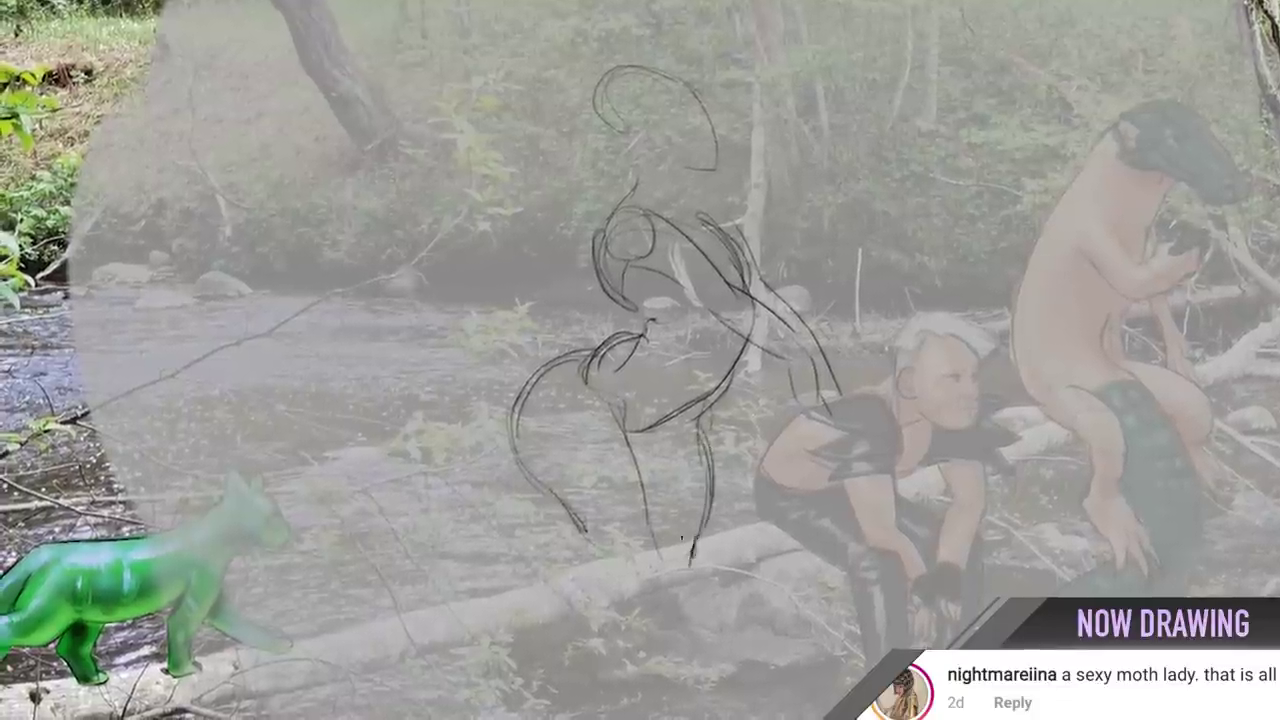
pyautogui.moveTo(589, 584); pyautogui.dragTo(651, 567)
# Step: Draw two tall feathery antennae rising from the moth lady's head with the canvas mirrored
pyautogui.scroll(-5, 780, 420)
pyautogui.scroll(4, 780, 420)
pyautogui.scroll(2, 590, 542)
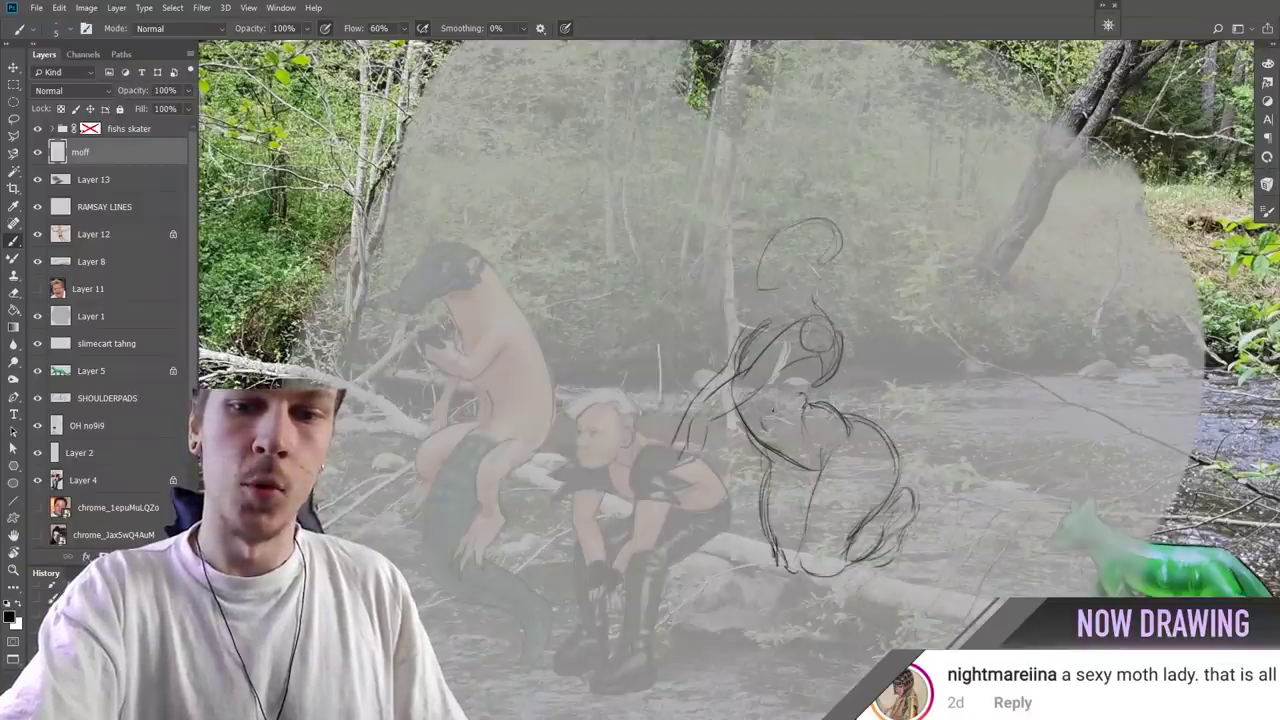
pyautogui.click(799, 224)
pyautogui.press('b')
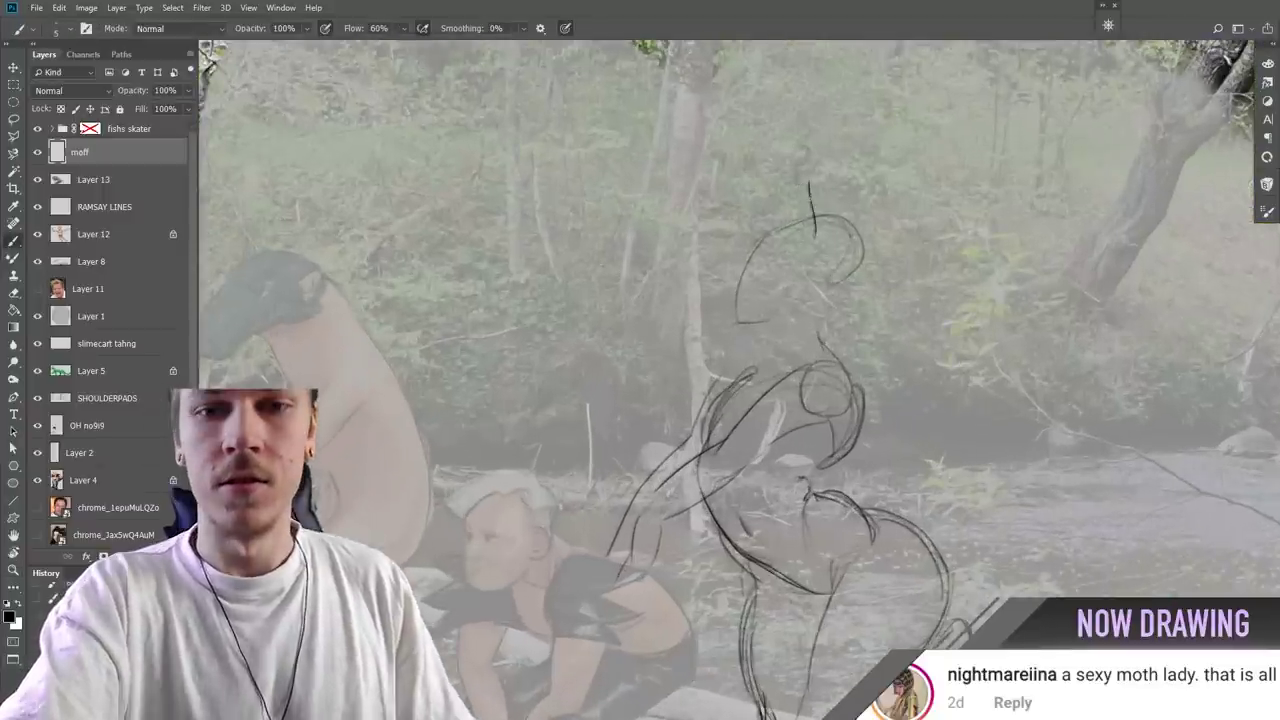
pyautogui.moveTo(814, 234); pyautogui.dragTo(826, 98)
pyautogui.moveTo(768, 228); pyautogui.dragTo(747, 96)
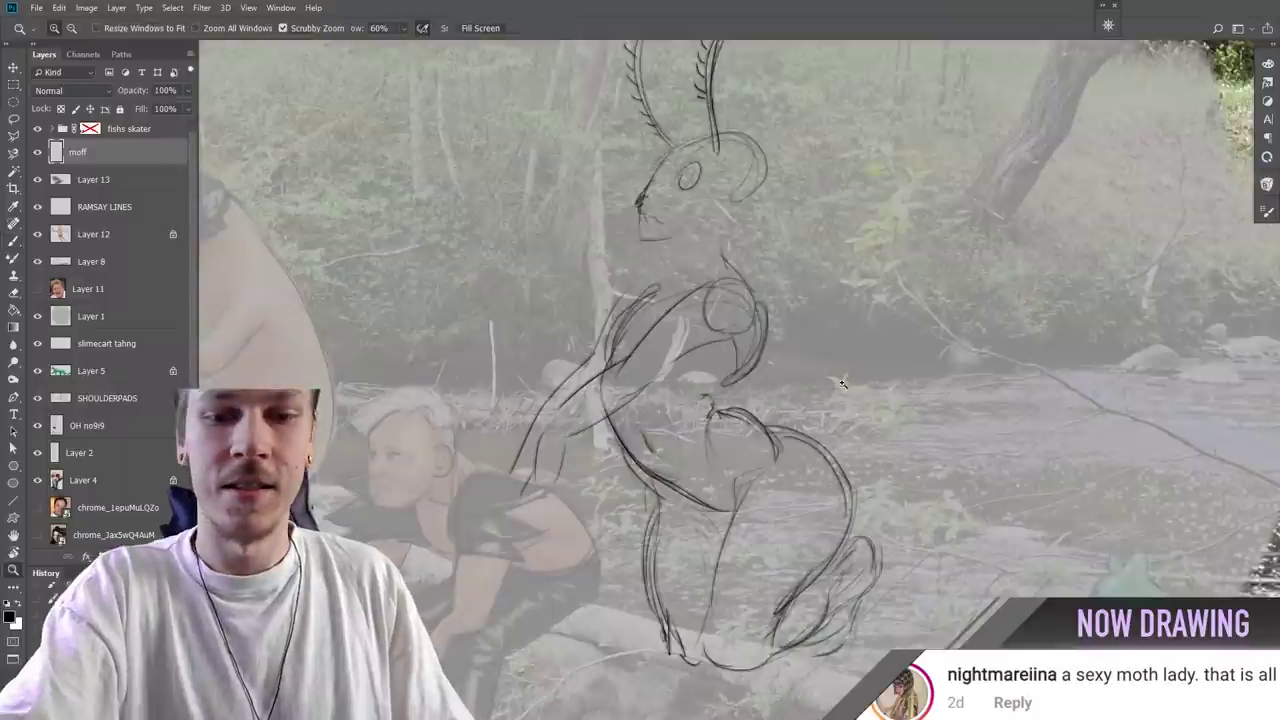
# Step: Sketch the moth lady's round eye, face and neck, and outline her large upper wings
pyautogui.moveTo(840, 382); pyautogui.dragTo(808, 385)
pyautogui.click(808, 386)
pyautogui.press('b')
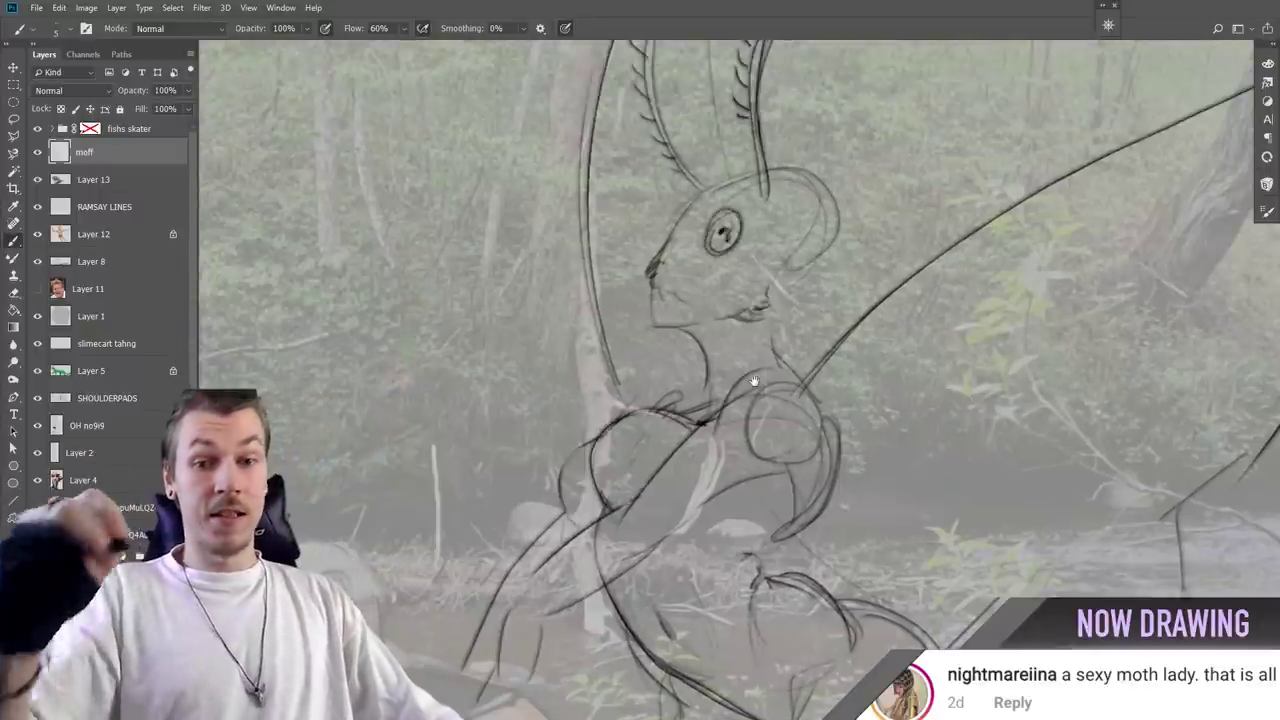
pyautogui.moveTo(754, 381); pyautogui.dragTo(784, 337)
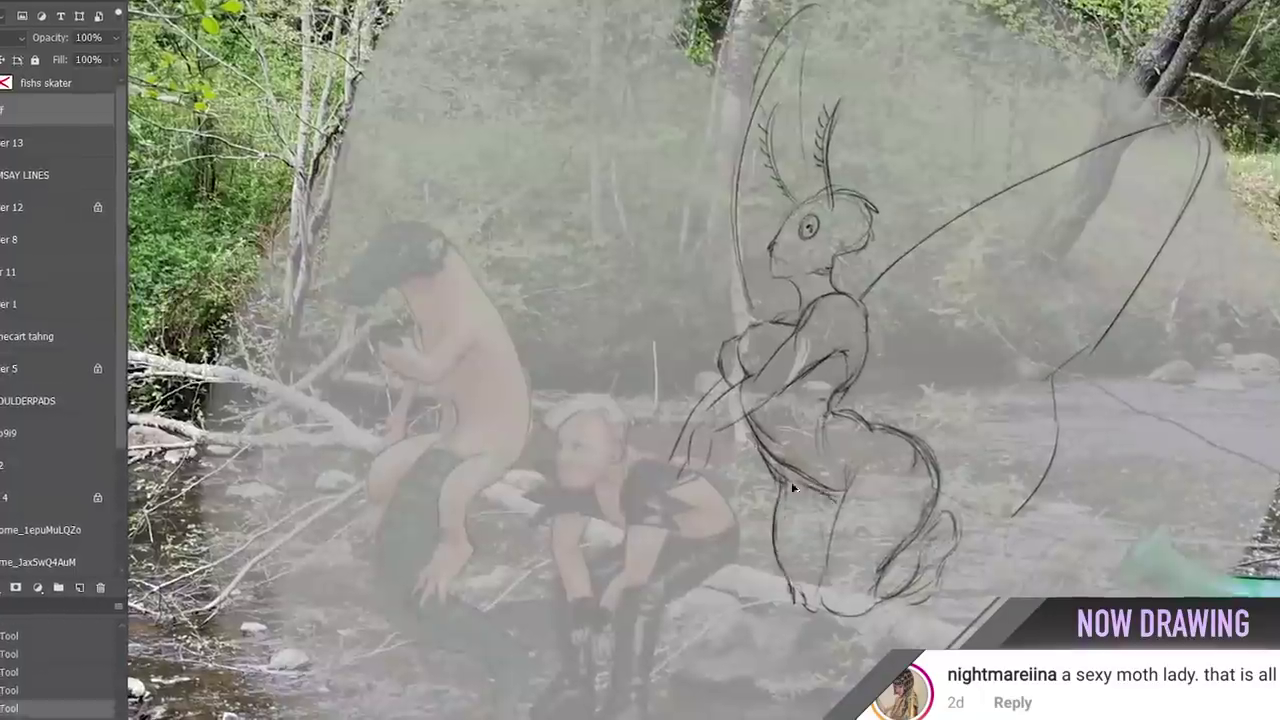
# Step: Firm up the thigh outlines, add fingers to the resting hand and draw a scalloped inner border in the upper wing
pyautogui.scroll(-3, 704, 360)
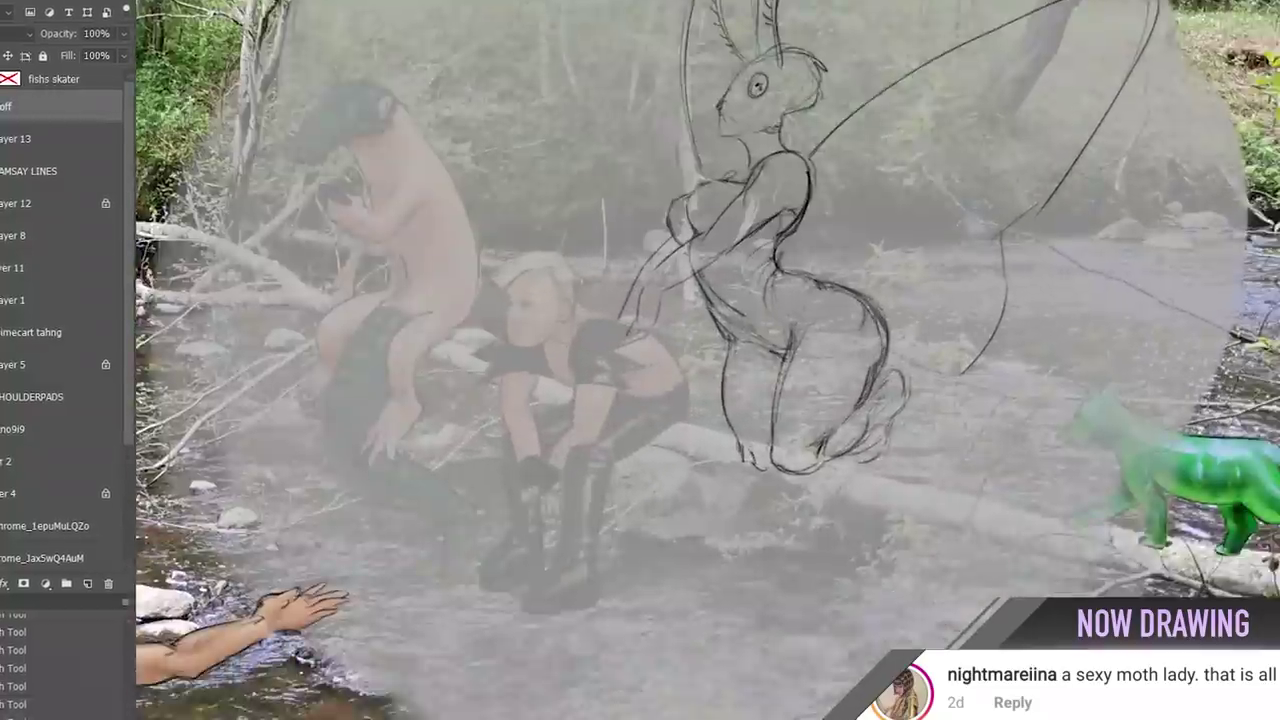
pyautogui.scroll(3, 781, 257)
pyautogui.moveTo(650, 415); pyautogui.dragTo(672, 452)
pyautogui.scroll(-3, 780, 520)
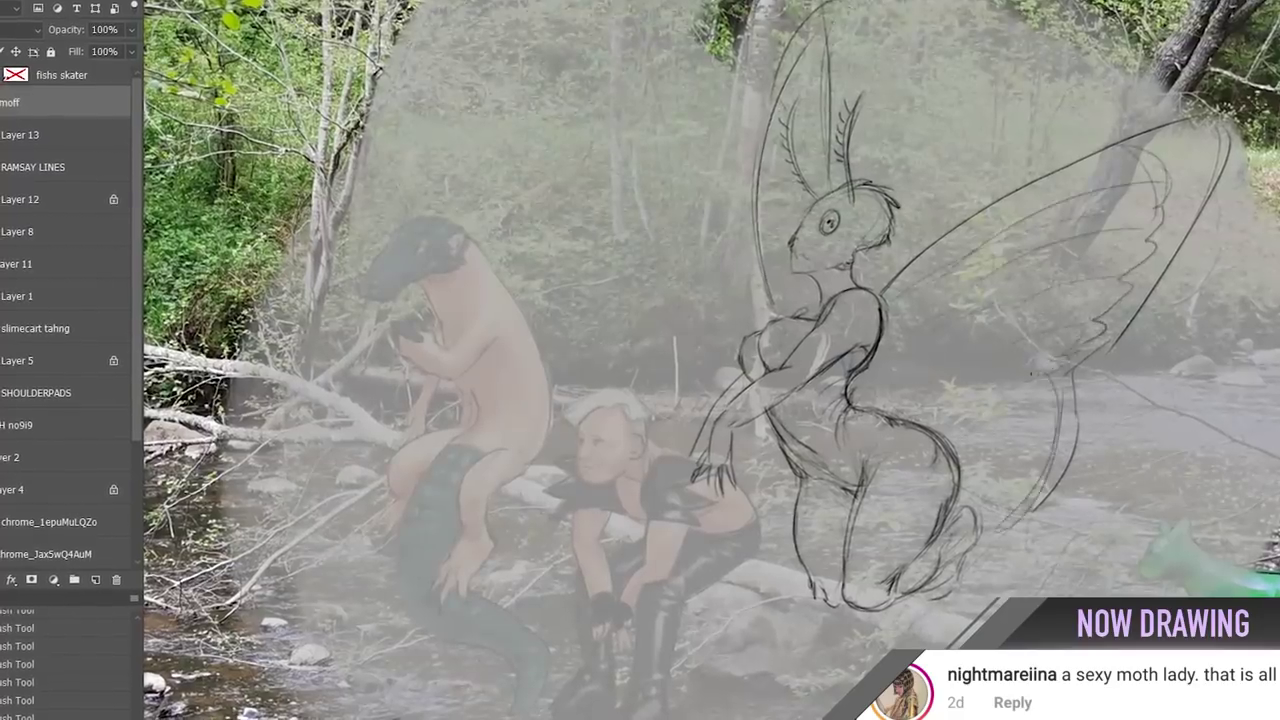
# Step: Draw the rounded lower wing behind the moth lady's back and strengthen her body contours
pyautogui.scroll(2, 886, 524)
pyautogui.scroll(2, 886, 480)
pyautogui.scroll(-4, 931, 411)
pyautogui.moveTo(862, 368); pyautogui.dragTo(800, 470)
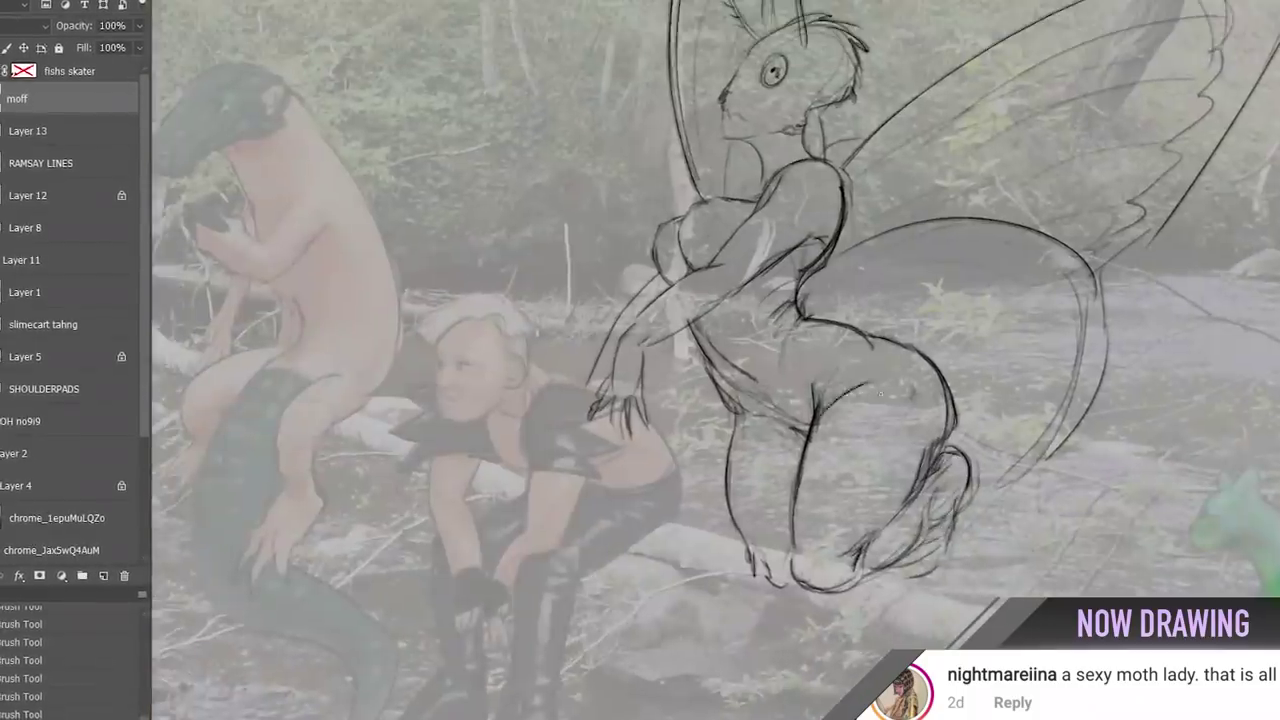
# Step: Add segmented plates to the moth lady's legs and a fluffy fur collar around her shoulders
pyautogui.moveTo(750, 508); pyautogui.dragTo(820, 455)
pyautogui.scroll(1, 800, 400)
pyautogui.moveTo(745, 268)
pyautogui.mouseDown()
pyautogui.moveTo(822, 330)
pyautogui.moveTo(800, 400)
pyautogui.mouseUp()
# Step: Draw small dark spots along the moth lady's wing
pyautogui.scroll(-3, 945, 335)
pyautogui.moveTo(955, 282); pyautogui.dragTo(946, 298)
pyautogui.moveTo(1008, 247); pyautogui.dragTo(998, 261)
pyautogui.moveTo(1055, 232); pyautogui.dragTo(1040, 243)
pyautogui.moveTo(1027, 306); pyautogui.dragTo(1010, 315)
# Step: Add segmented plates on the moth lady's chest and sharpen the lines under her arm and along her waist
pyautogui.press('h')
pyautogui.scroll(3, 430, 400)
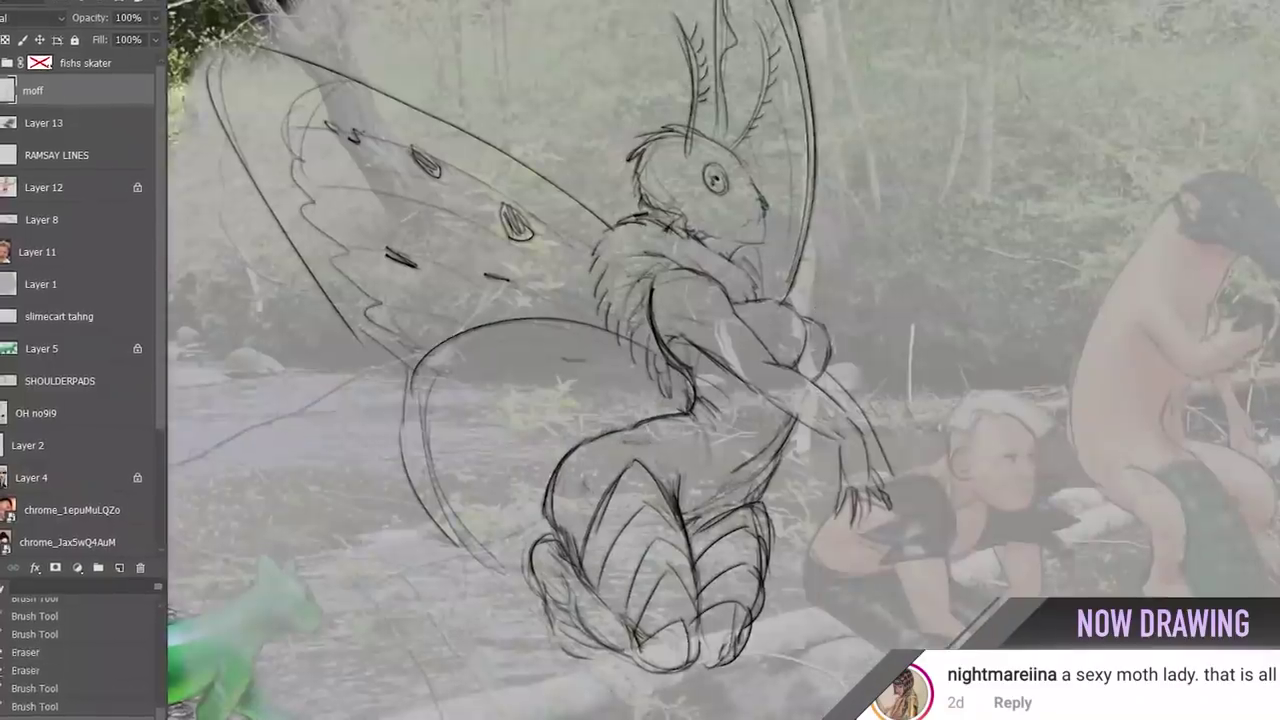
pyautogui.moveTo(806, 318); pyautogui.dragTo(828, 368)
pyautogui.moveTo(688, 364)
pyautogui.mouseDown()
pyautogui.moveTo(714, 372)
pyautogui.moveTo(752, 417)
pyautogui.mouseUp()
pyautogui.scroll(3, 515, 595)
pyautogui.moveTo(808, 345); pyautogui.dragTo(830, 425)
# Step: Select the haze on Layer 1 and examine the white moth reference photo's fur, wing spots and antennae
pyautogui.scroll(-5, 523, 400)
pyautogui.click(58, 279)
pyautogui.scroll(4, 523, 360)
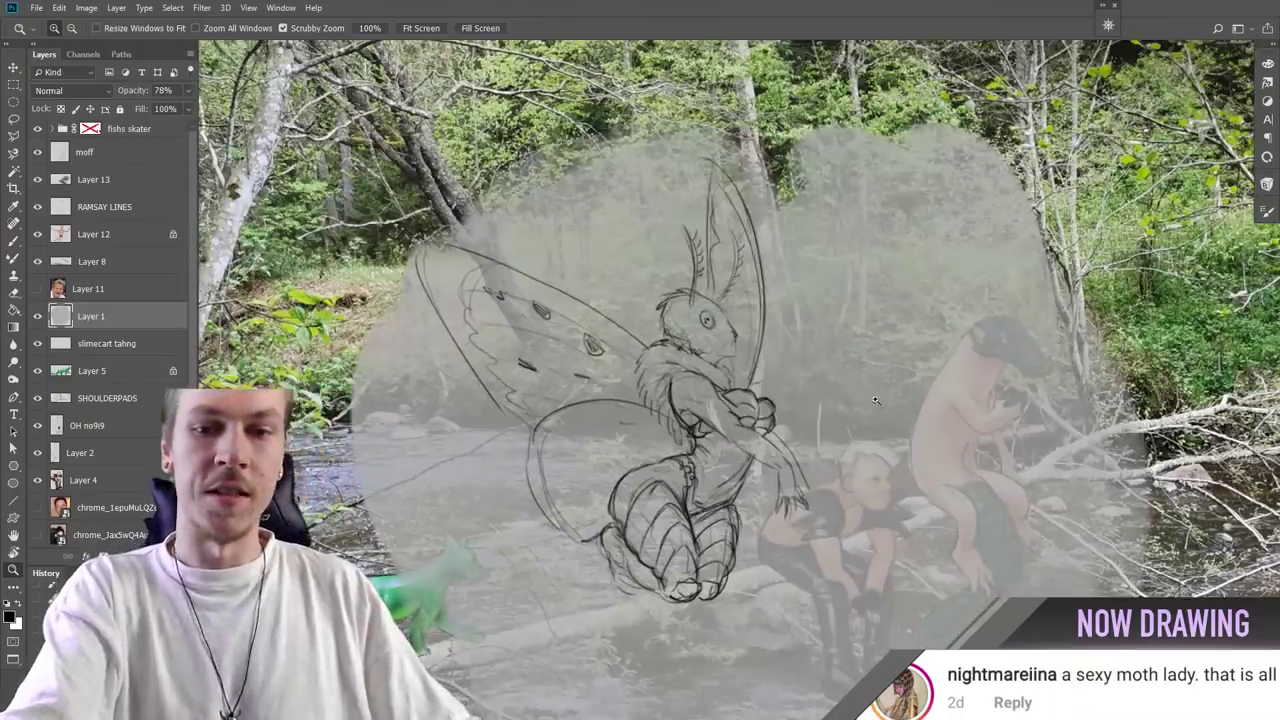
pyautogui.moveTo(836, 352); pyautogui.dragTo(876, 350)
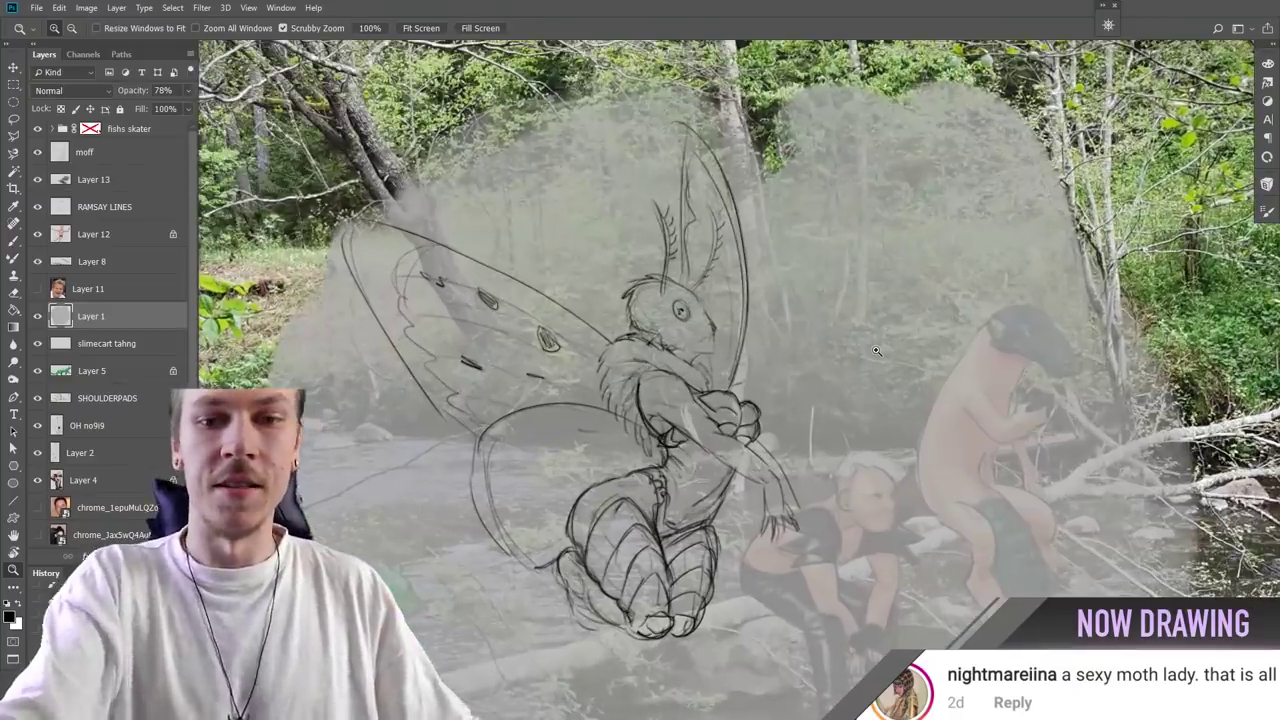
pyautogui.scroll(2, 693, 317)
pyautogui.press('b')
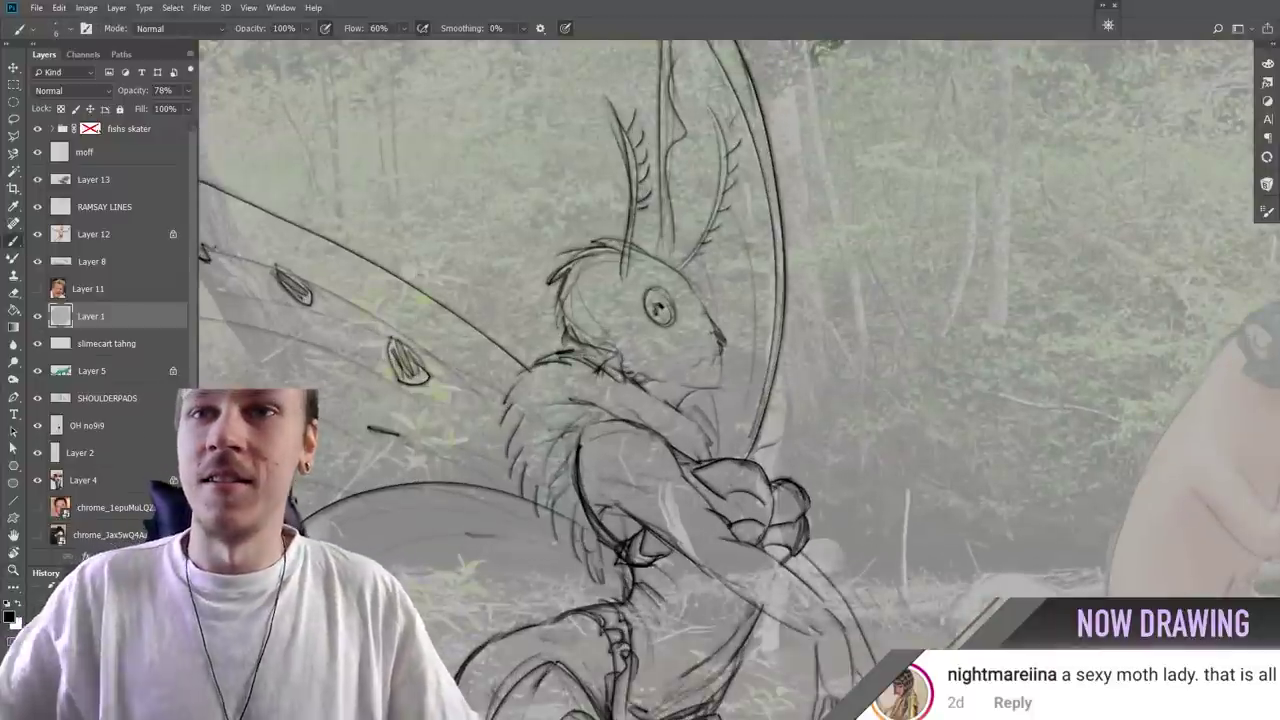
pyautogui.hotkey('alt', 'Tab')
pyautogui.scroll(3, 575, 453)
pyautogui.moveTo(575, 453); pyautogui.dragTo(535, 222)
pyautogui.scroll(1, 512, 247)
pyautogui.moveTo(672, 387); pyautogui.dragTo(345, 464)
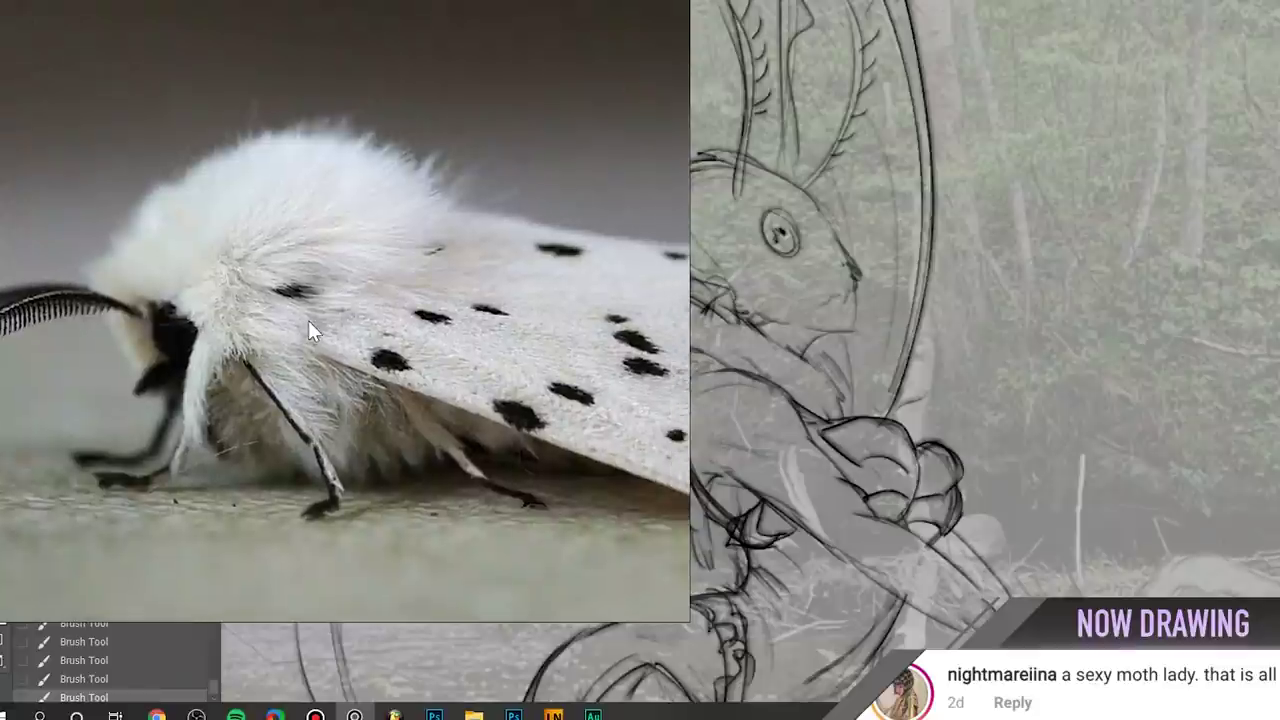
pyautogui.scroll(-2, 310, 321)
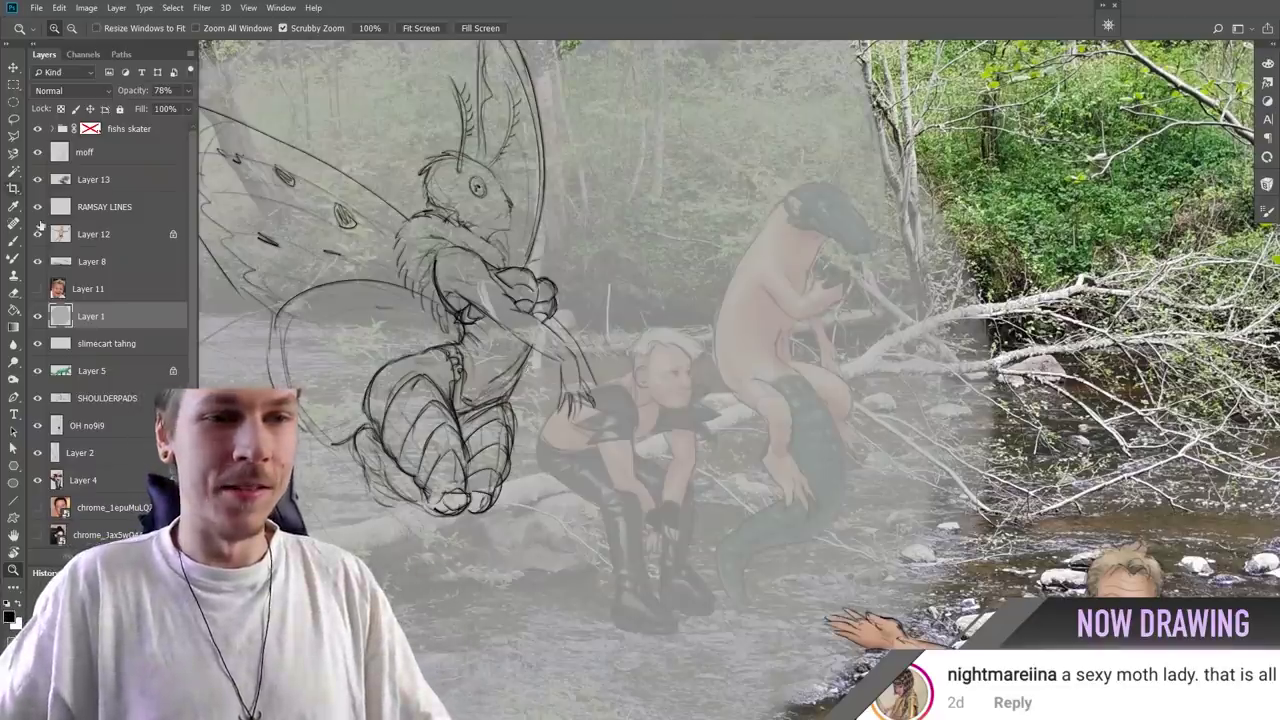
# Step: Hide the haze on Layer 1 to reveal the river photo behind the moth lady sketch
pyautogui.click(38, 318)
pyautogui.moveTo(616, 449); pyautogui.dragTo(724, 519)
pyautogui.moveTo(750, 420); pyautogui.dragTo(680, 420)
pyautogui.click(38, 316)
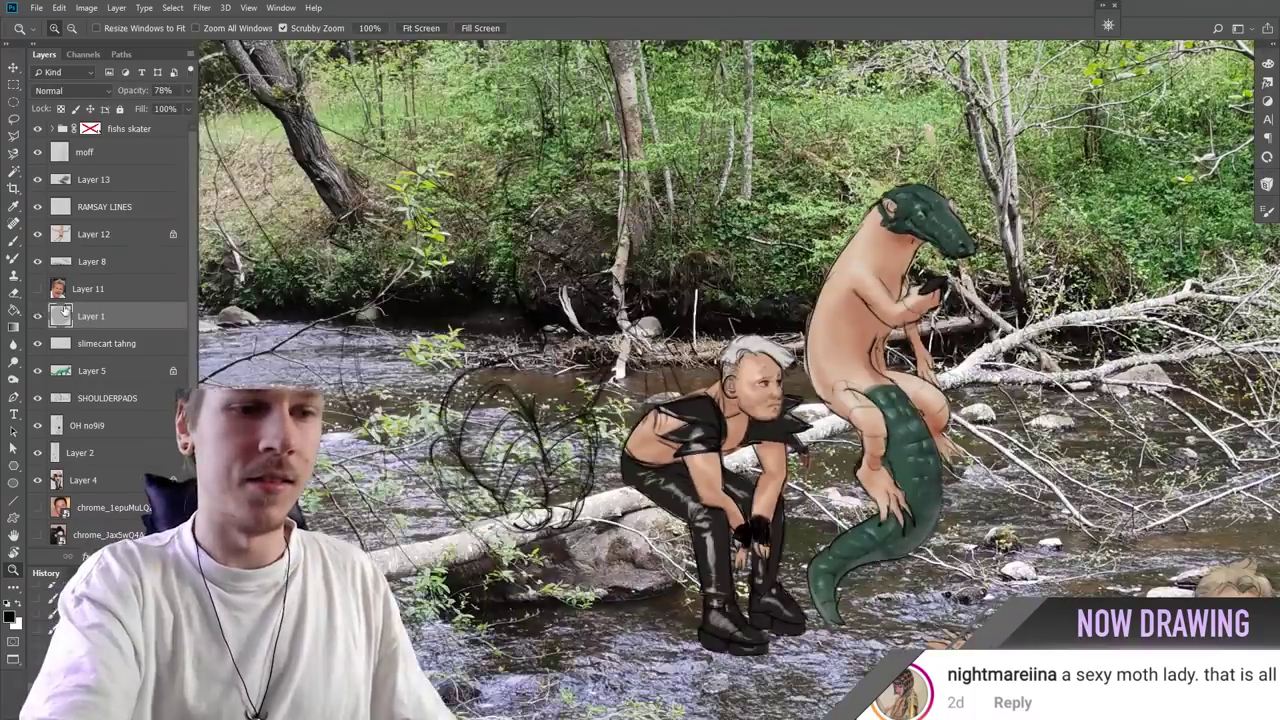
pyautogui.moveTo(604, 293); pyautogui.dragTo(613, 296)
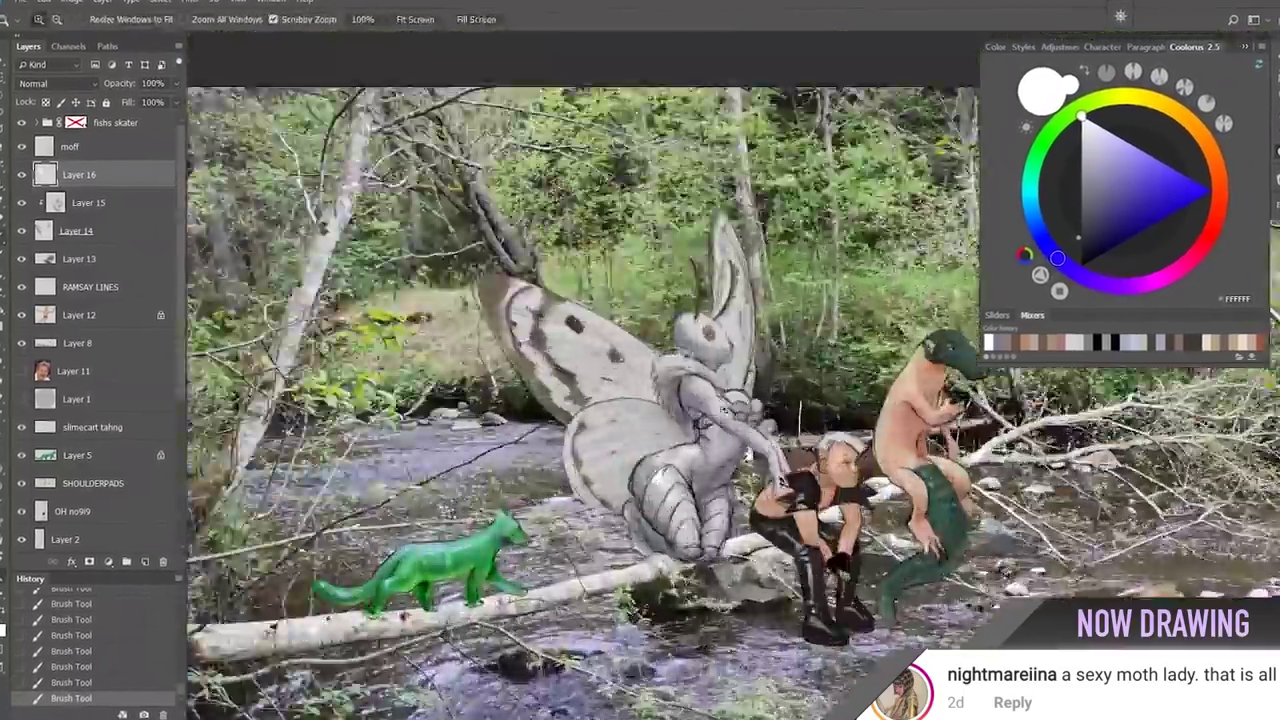
# Step: Move Layer 16 above the moff line layer
pyautogui.moveTo(724, 410); pyautogui.dragTo(800, 410)
pyautogui.hotkey('ctrl', ']')
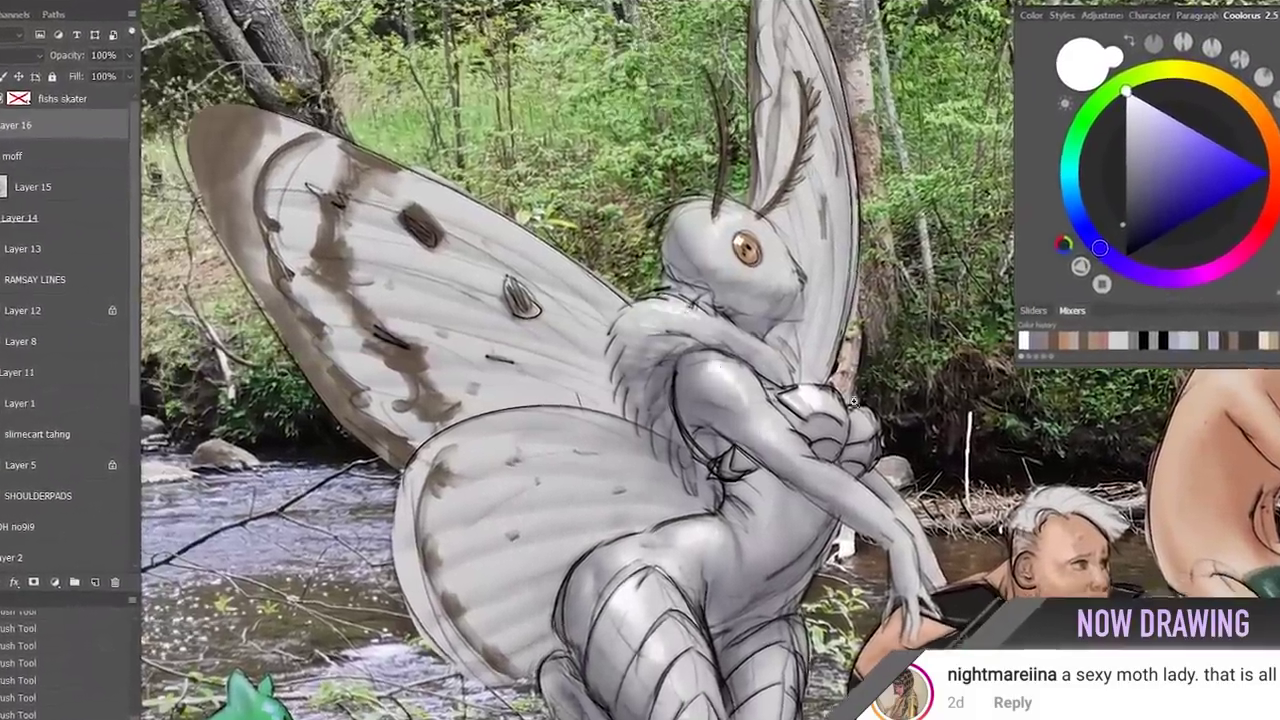
pyautogui.moveTo(626, 323); pyautogui.dragTo(585, 323)
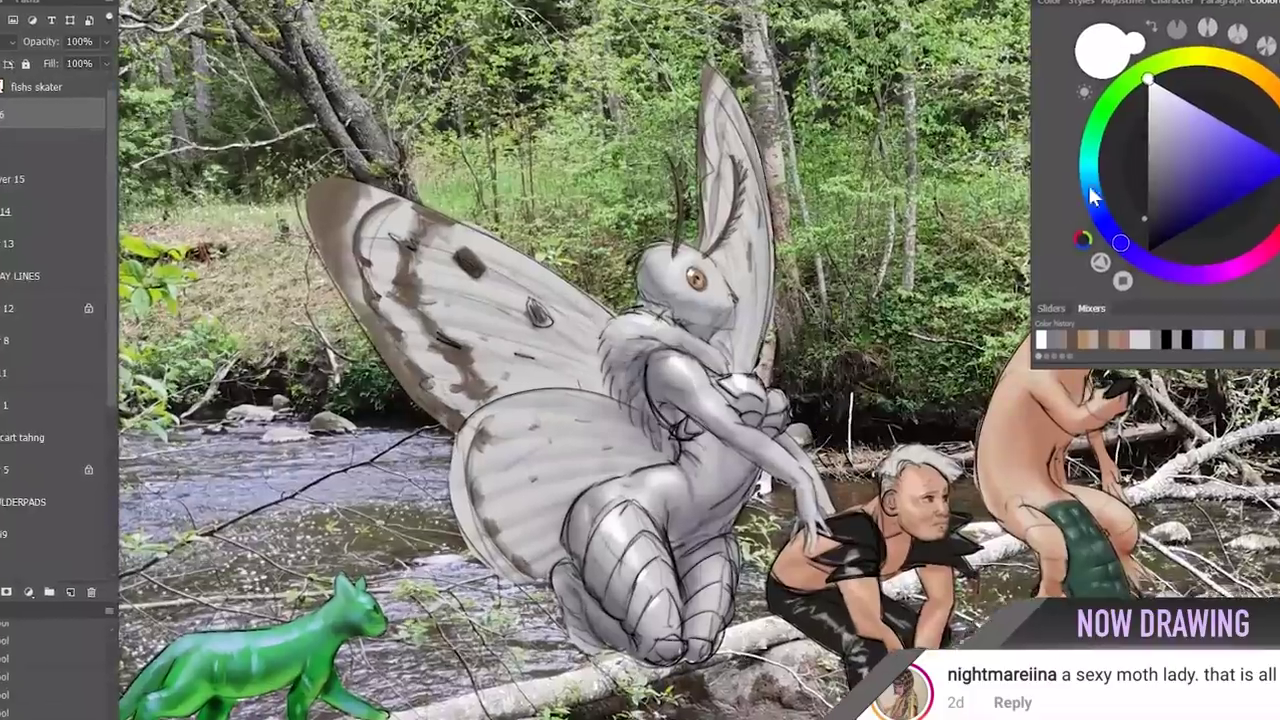
pyautogui.moveTo(781, 436); pyautogui.dragTo(690, 436)
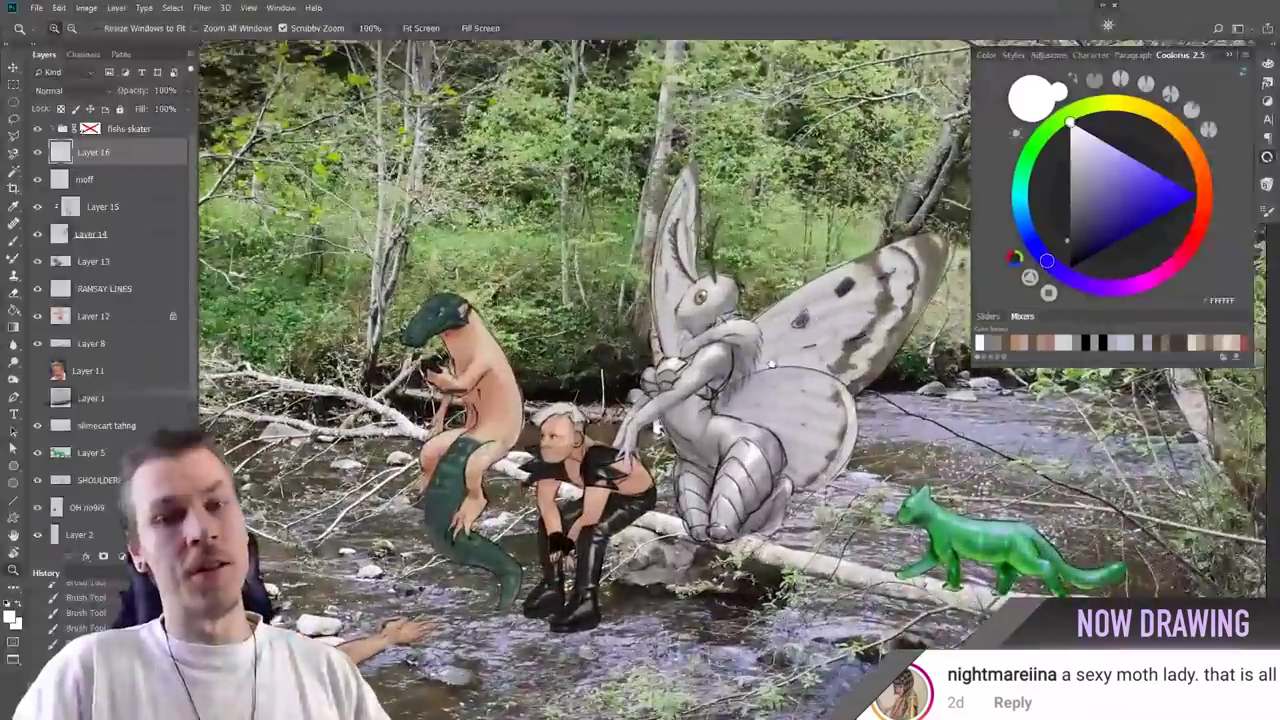
# Step: Touch up the painted details on the moth lady's chest and arm on Layer 16 with the canvas mirrored
pyautogui.moveTo(772, 362); pyautogui.dragTo(752, 276)
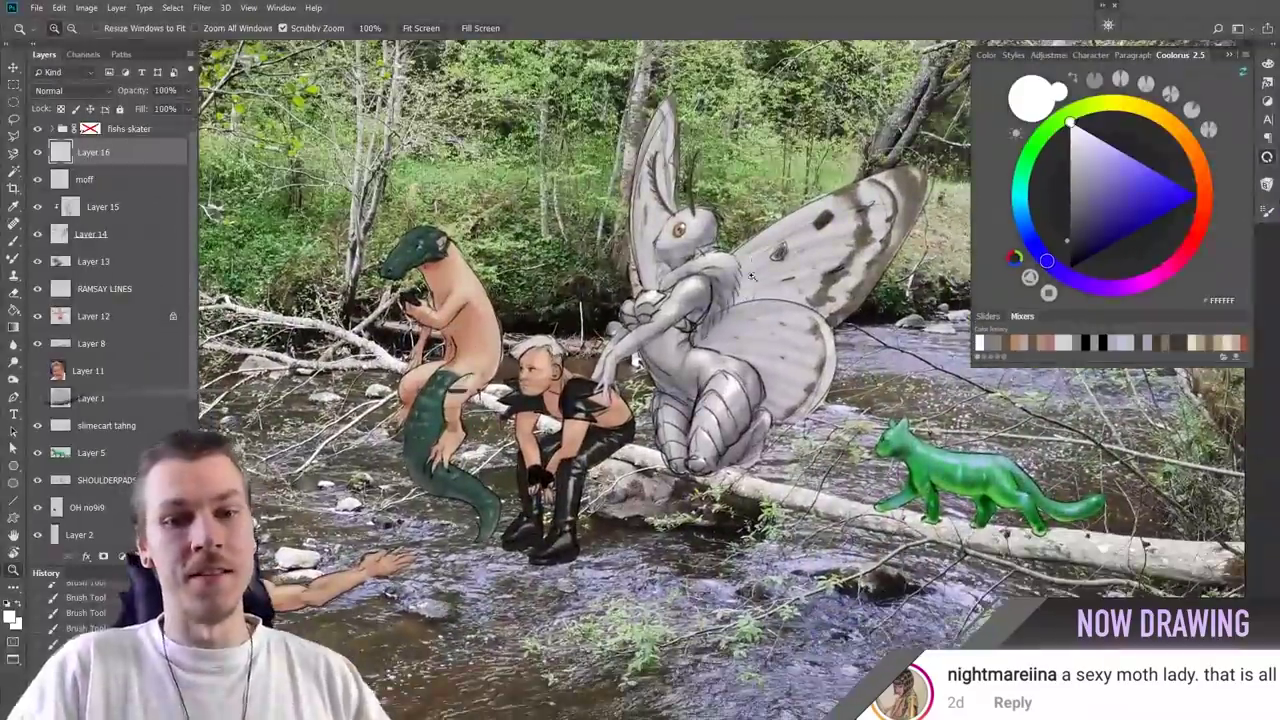
pyautogui.click(756, 260)
pyautogui.press('b')
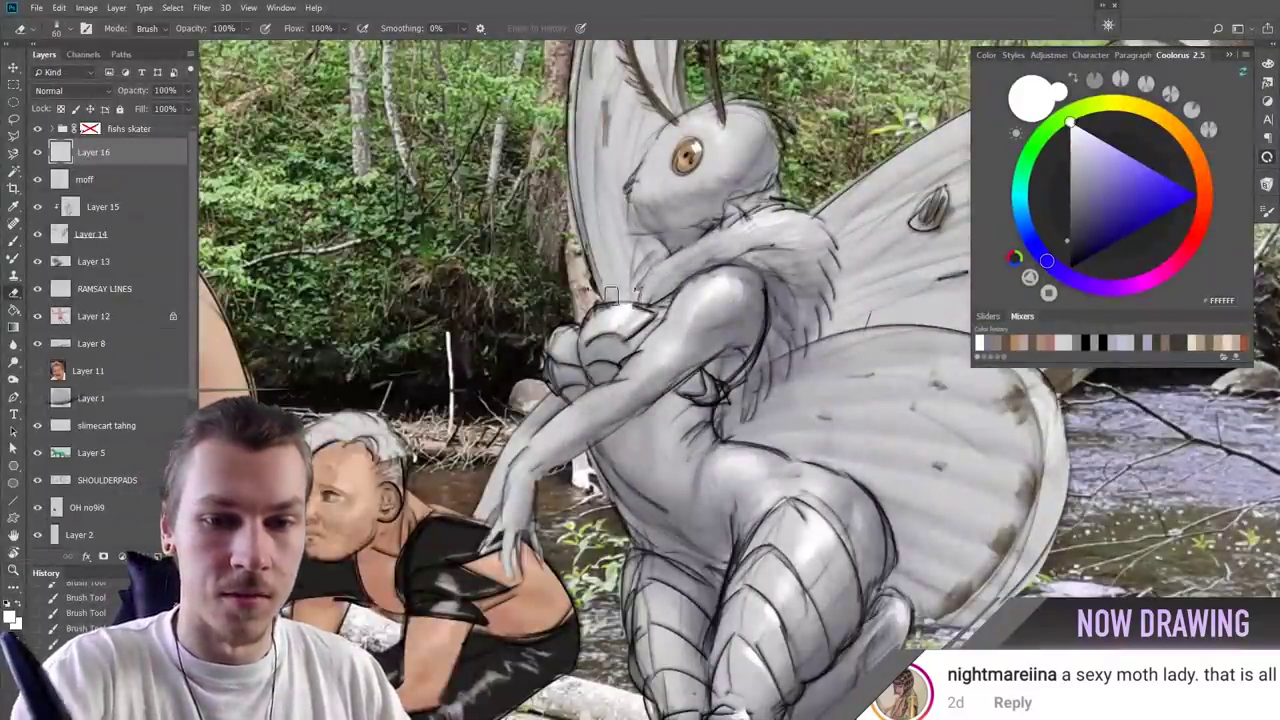
pyautogui.moveTo(688, 390); pyautogui.dragTo(848, 294)
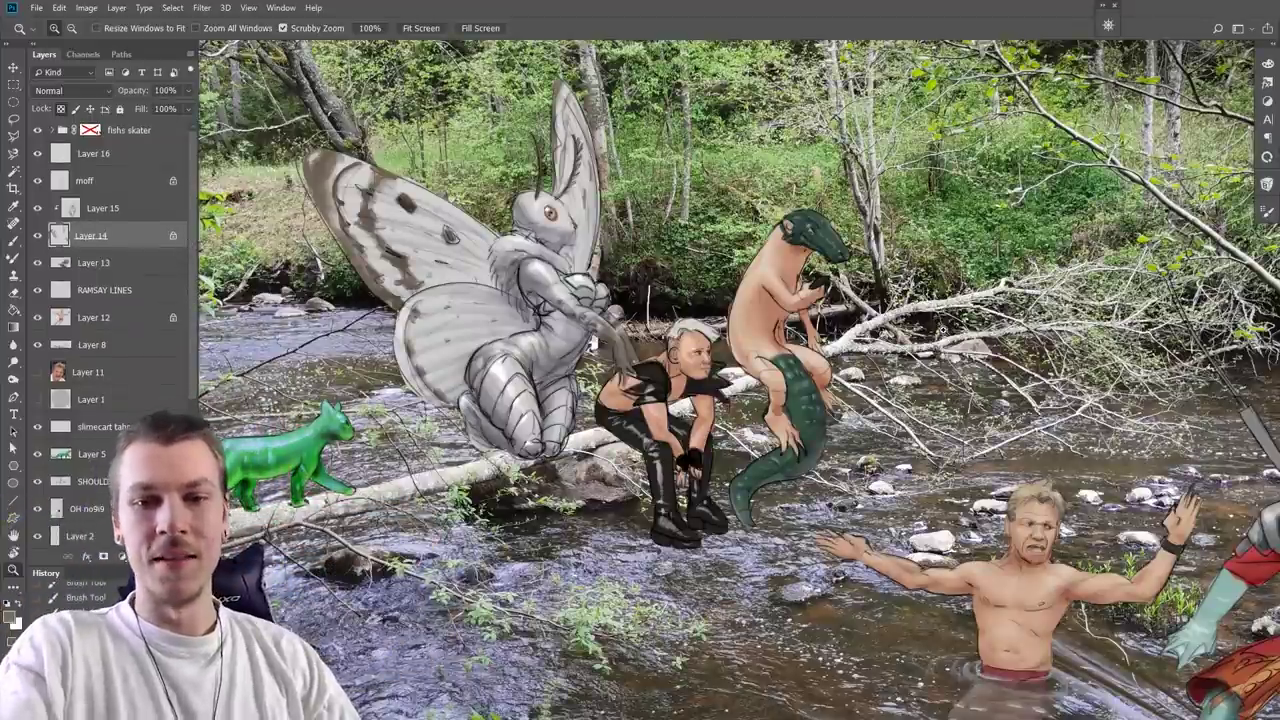
# Step: Create Layer 17 and paint sampled dark river colours beneath the crouching figure's boots so the soles look submerged
pyautogui.moveTo(712, 522); pyautogui.dragTo(760, 530)
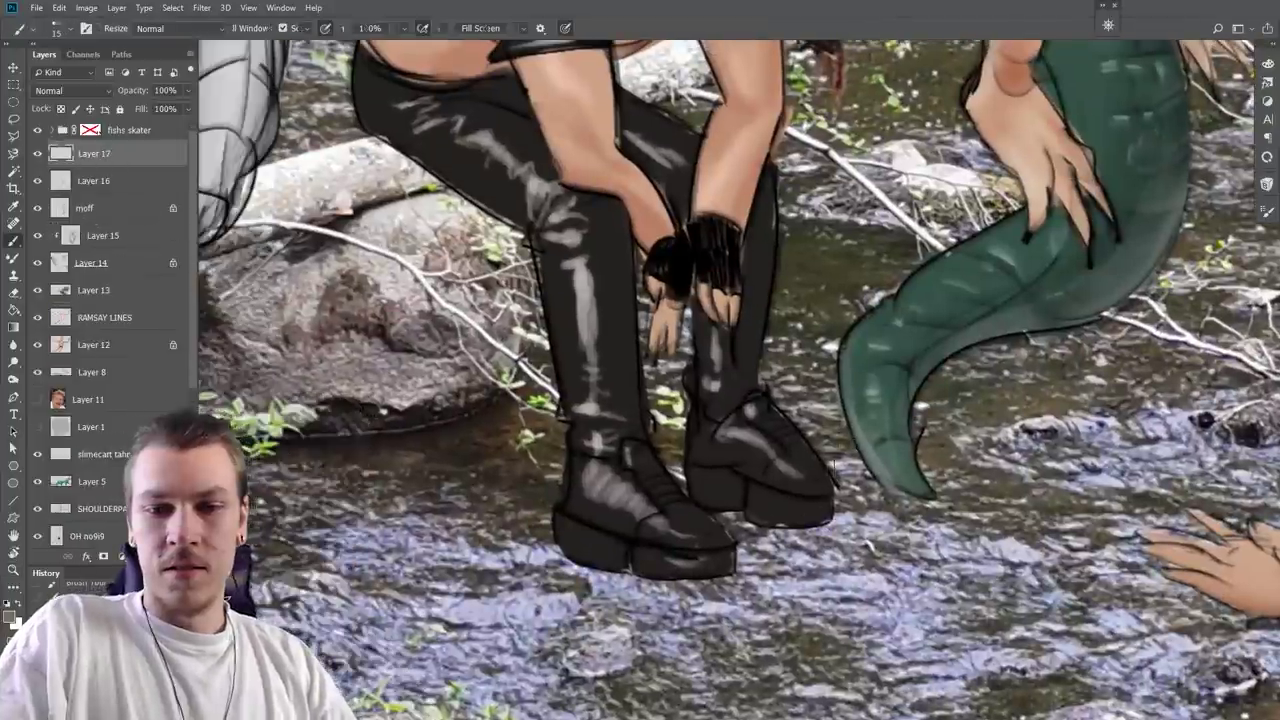
pyautogui.keyDown('alt'); pyautogui.click(798, 624); pyautogui.keyUp('alt')
pyautogui.press('z')
pyautogui.moveTo(705, 529); pyautogui.dragTo(655, 529)
pyautogui.press('b')
pyautogui.moveTo(680, 548)
pyautogui.mouseDown()
pyautogui.moveTo(727, 549)
pyautogui.moveTo(668, 592)
pyautogui.mouseUp()
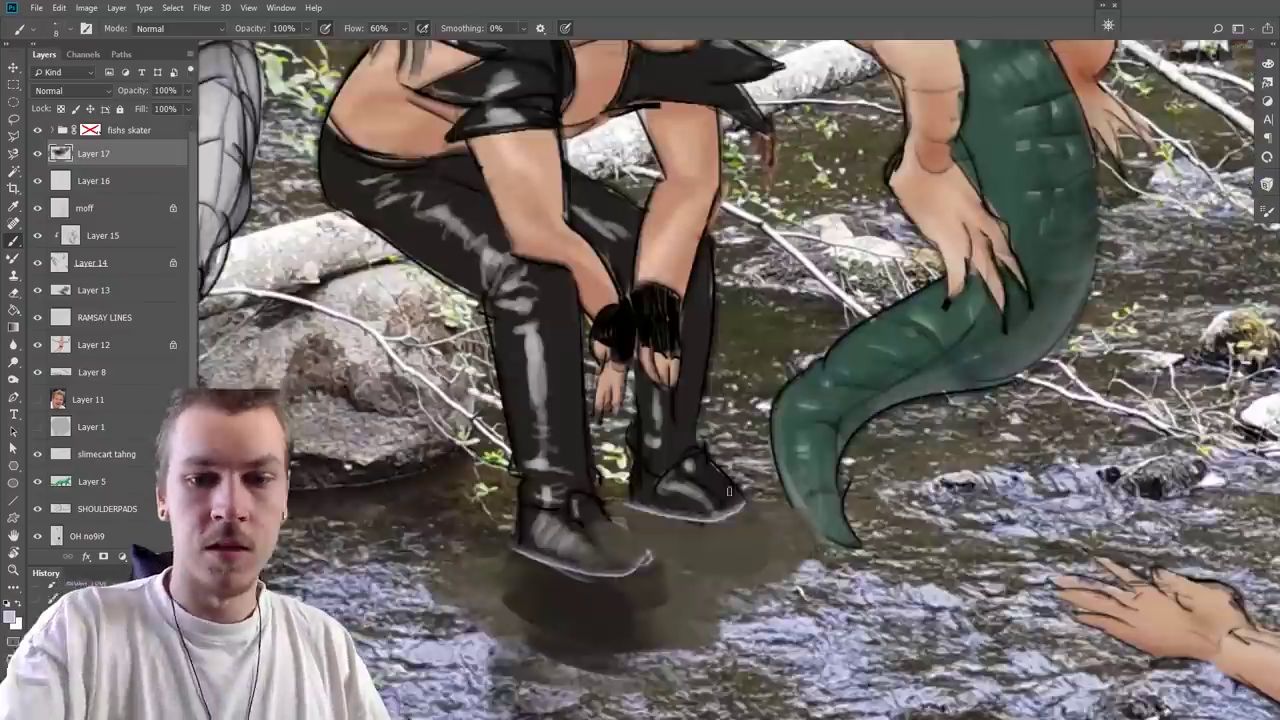
# Step: Paint thin light waterline highlights around the crouching figure's boots on Layer 17
pyautogui.press('z')
pyautogui.moveTo(830, 384); pyautogui.dragTo(760, 384)
pyautogui.press('b')
pyautogui.moveTo(749, 512); pyautogui.dragTo(731, 518)
# Step: Show the haze of Layer 1 above Layer 17 and add a new layer named ayy on top of it
pyautogui.scroll(2, 658, 480)
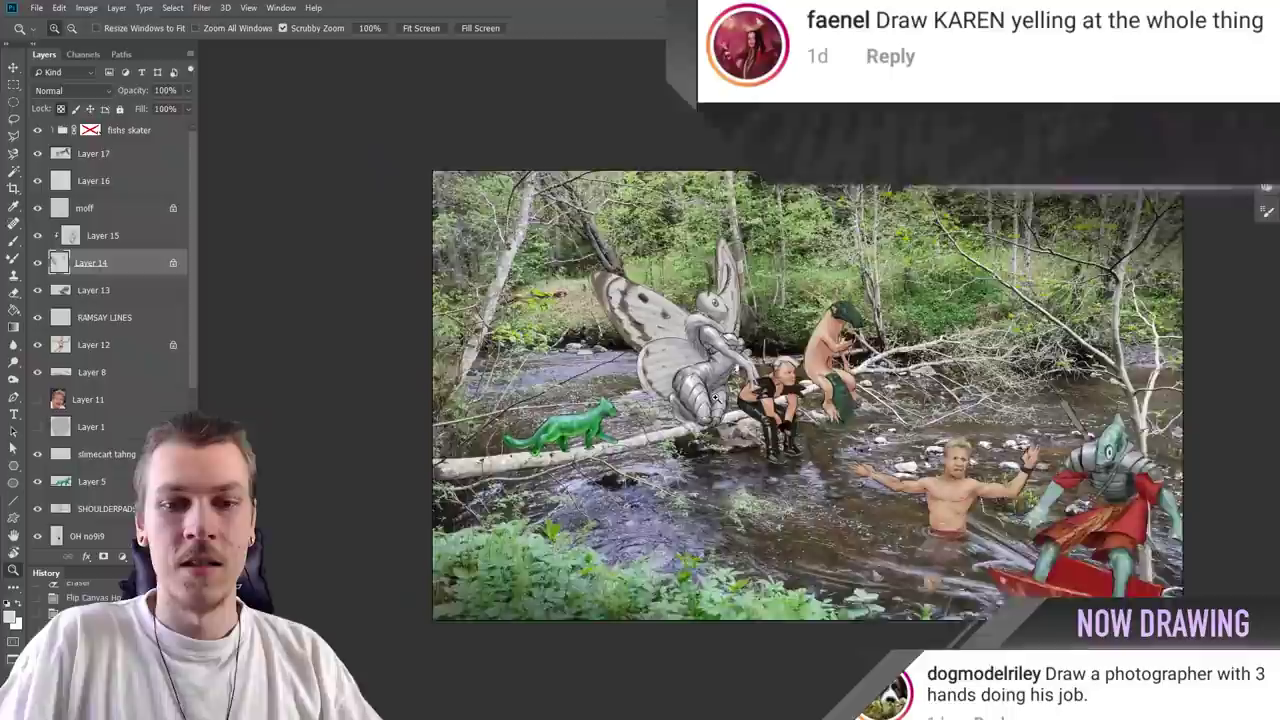
pyautogui.scroll(3, 725, 498)
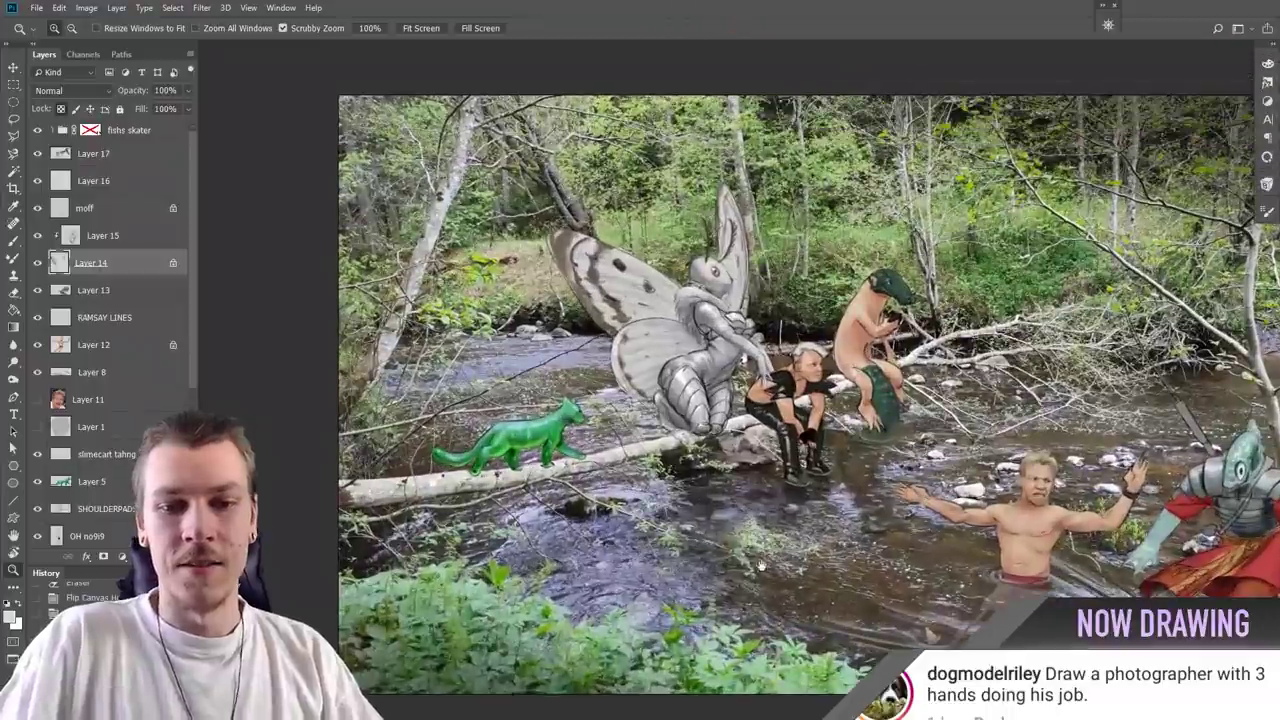
pyautogui.scroll(2, 600, 494)
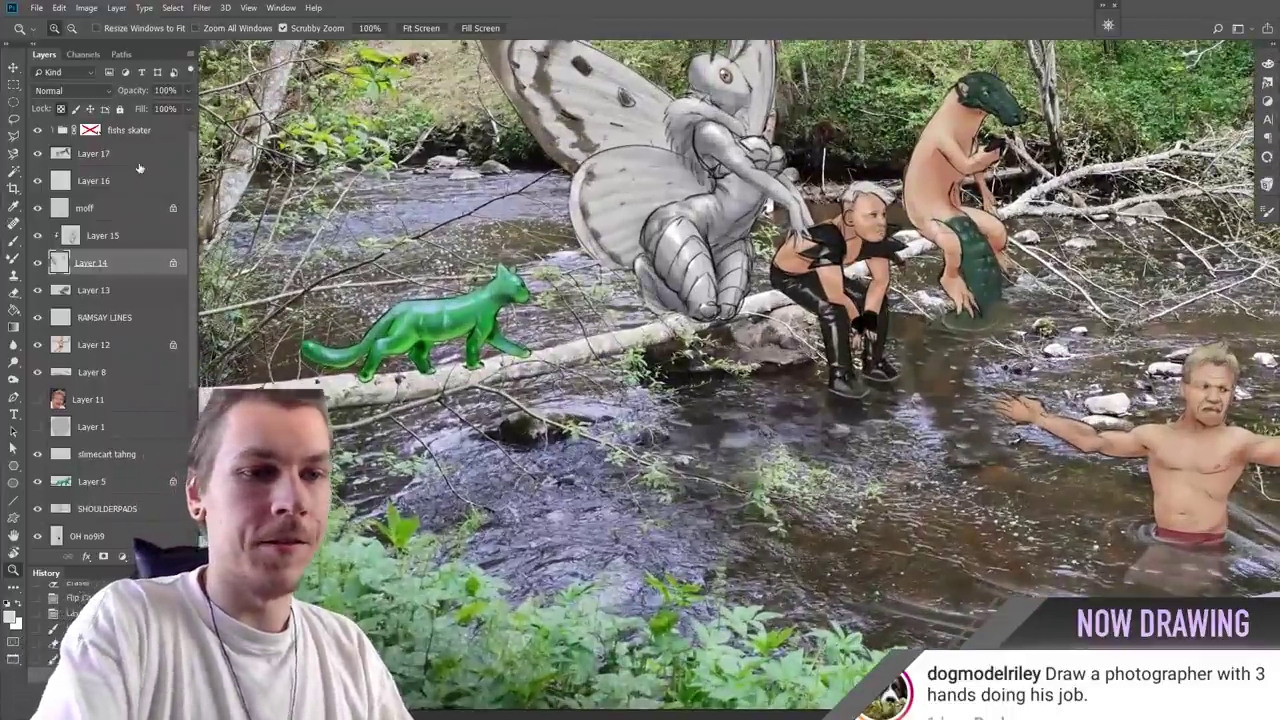
pyautogui.click(140, 162)
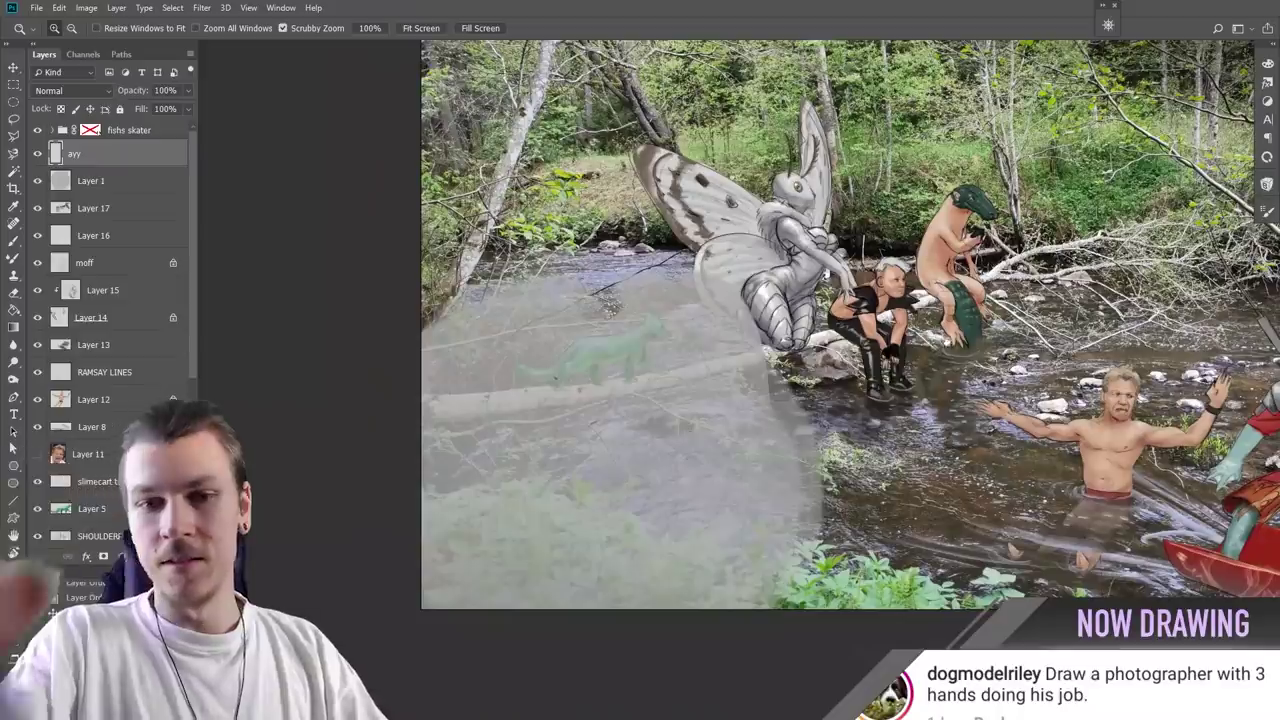
# Step: Sketch the photographer's lowest arm on the ayy layer, stretched out over the riverbank plants with a camera in its hand
pyautogui.scroll(-2, 918, 350)
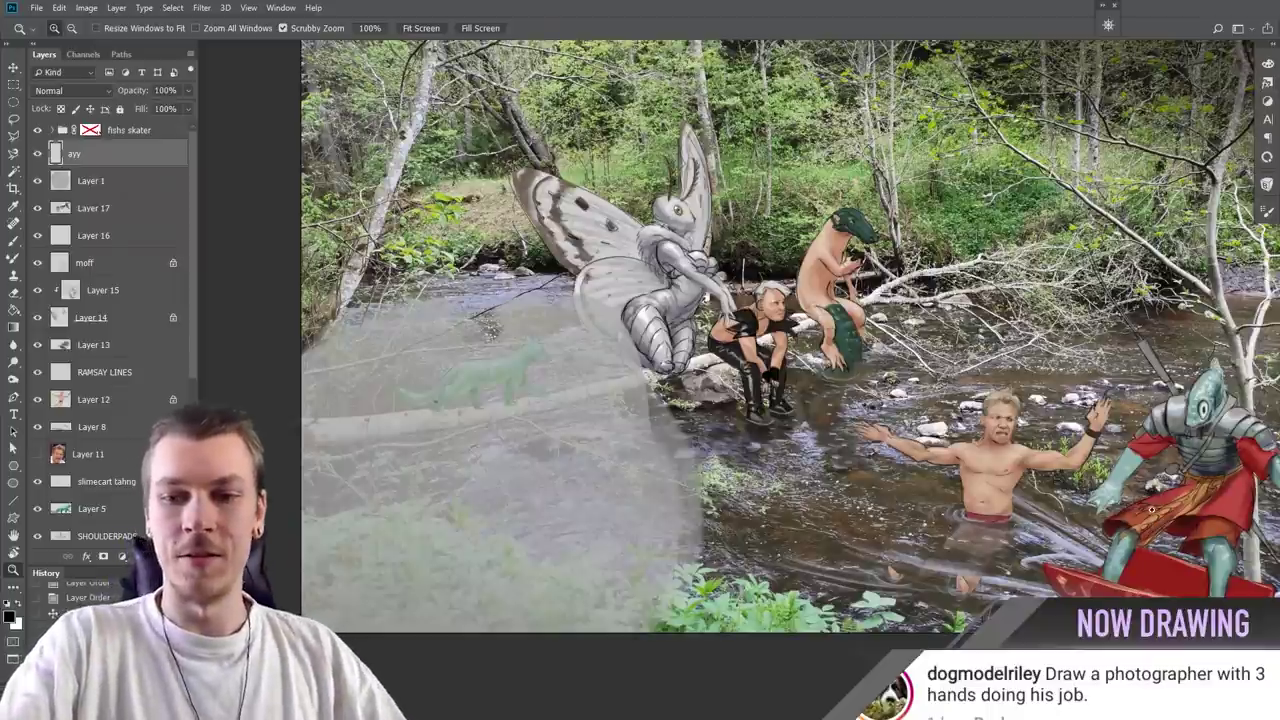
pyautogui.press('b')
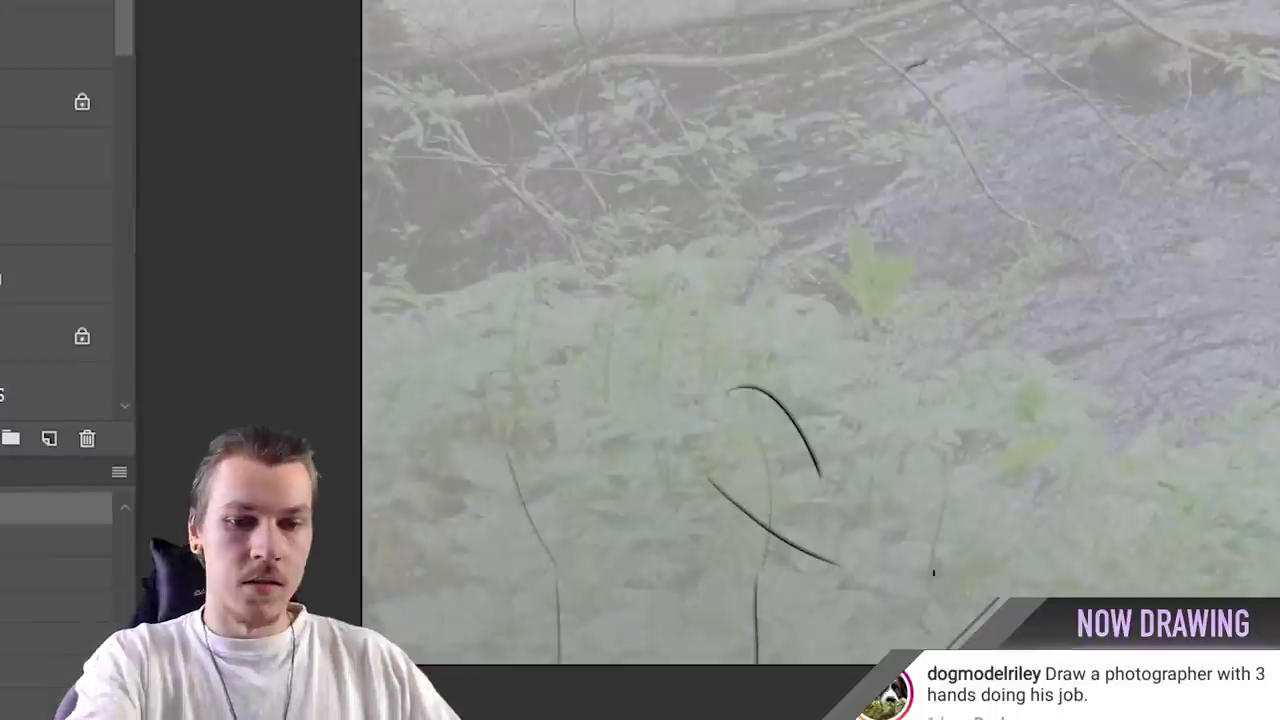
pyautogui.hotkey('ctrl', 'z')
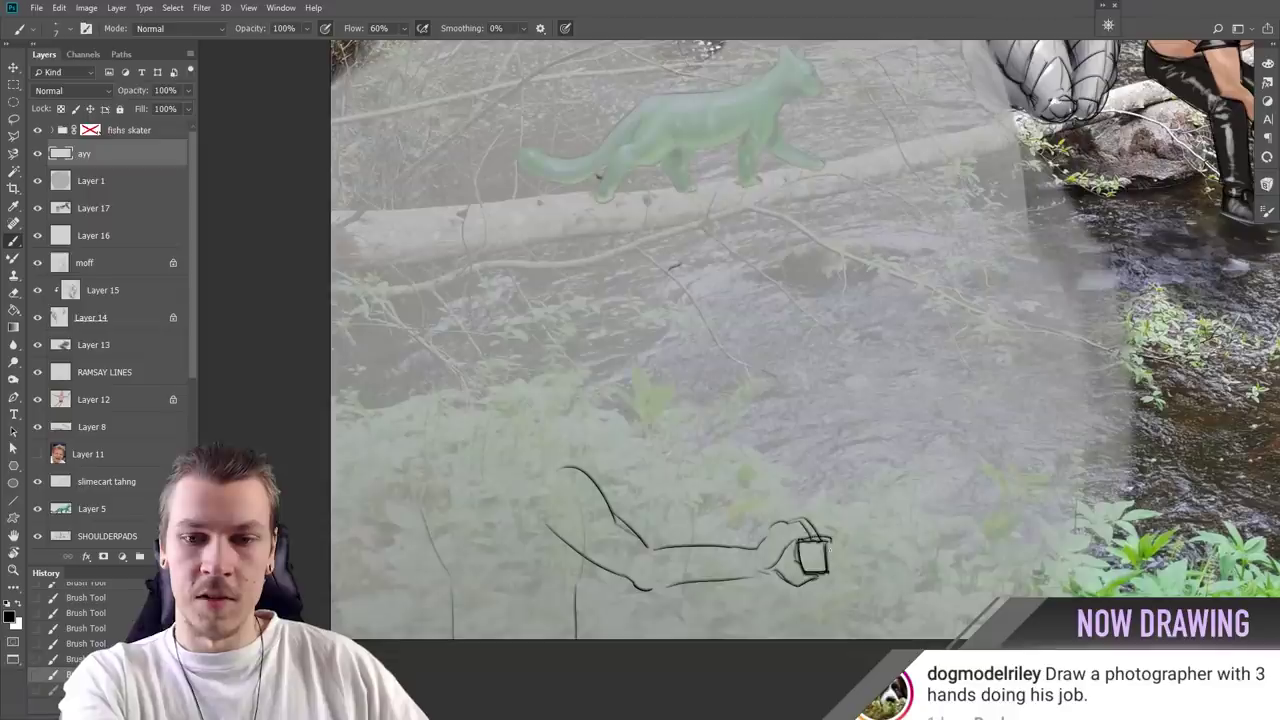
pyautogui.scroll(-3, 843, 548)
pyautogui.scroll(1, 814, 517)
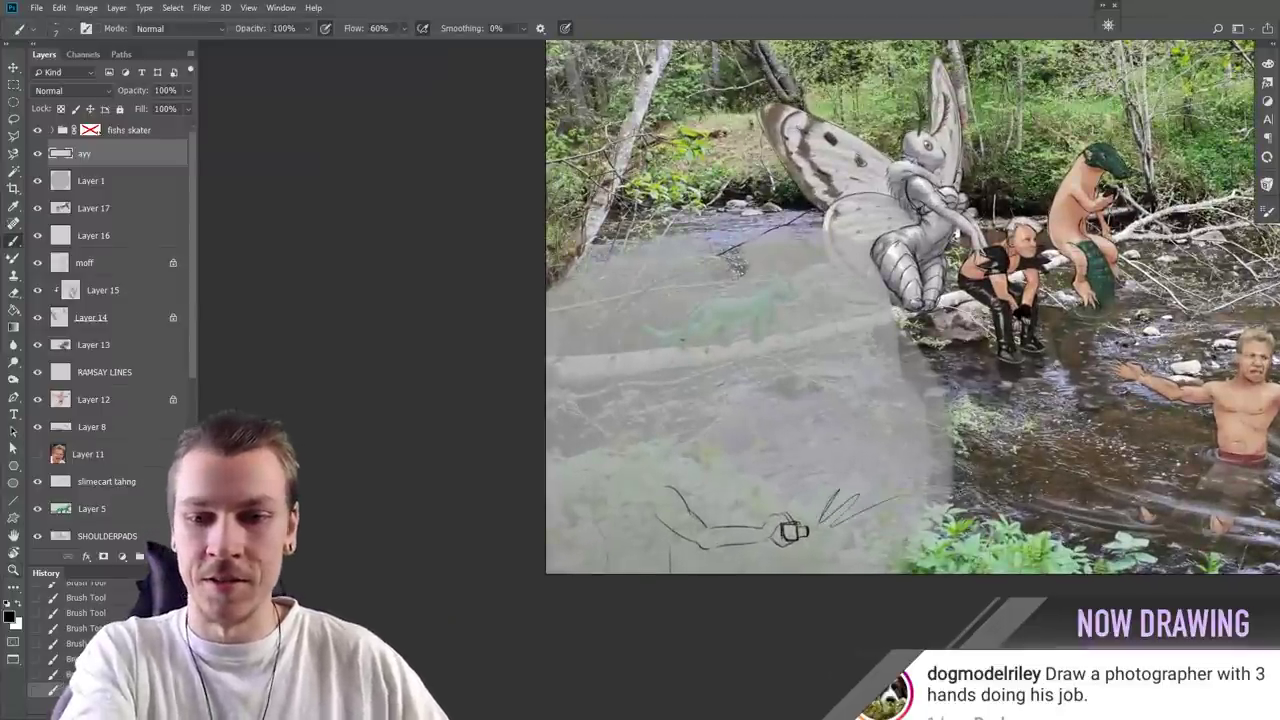
pyautogui.scroll(3, 840, 466)
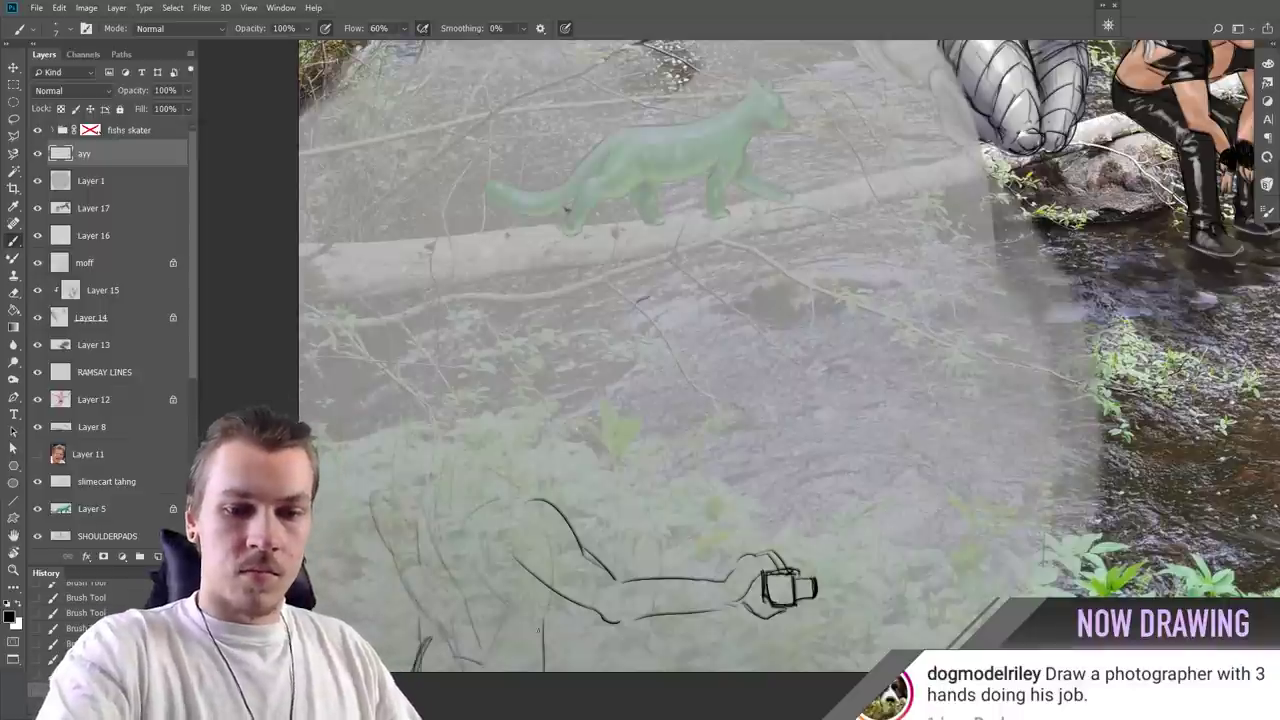
# Step: Sketch the photographer's bare back, waist and head from behind, with a backwards-facing cap, hair and beard
pyautogui.moveTo(550, 597); pyautogui.dragTo(546, 670)
pyautogui.moveTo(520, 332); pyautogui.dragTo(534, 334)
pyautogui.moveTo(419, 488); pyautogui.dragTo(441, 416)
pyautogui.moveTo(544, 386); pyautogui.dragTo(523, 371)
pyautogui.moveTo(484, 398); pyautogui.dragTo(426, 391)
pyautogui.moveTo(449, 374); pyautogui.dragTo(506, 440)
pyautogui.moveTo(450, 406); pyautogui.dragTo(492, 420)
pyautogui.scroll(-2, 536, 343)
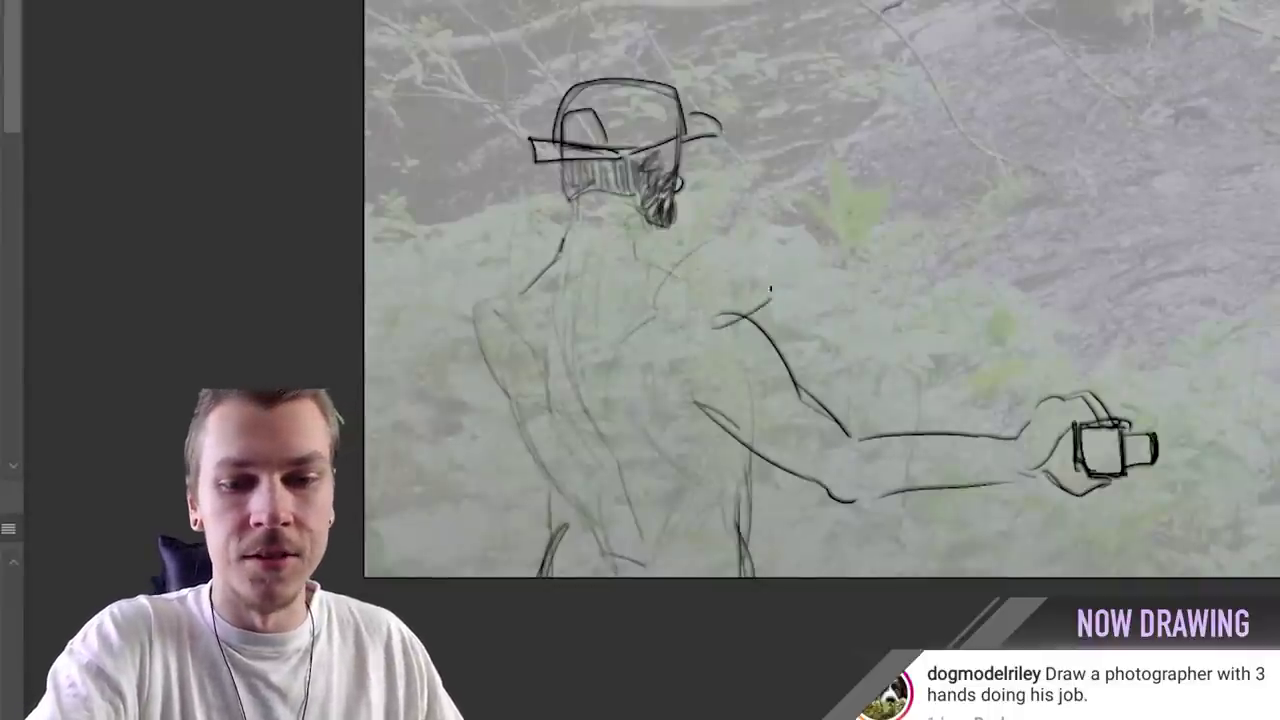
# Step: Undo the stray shoulder line and sketch a second arm from the same shoulder, reaching up with another camera
pyautogui.hotkey('ctrl', 'z')
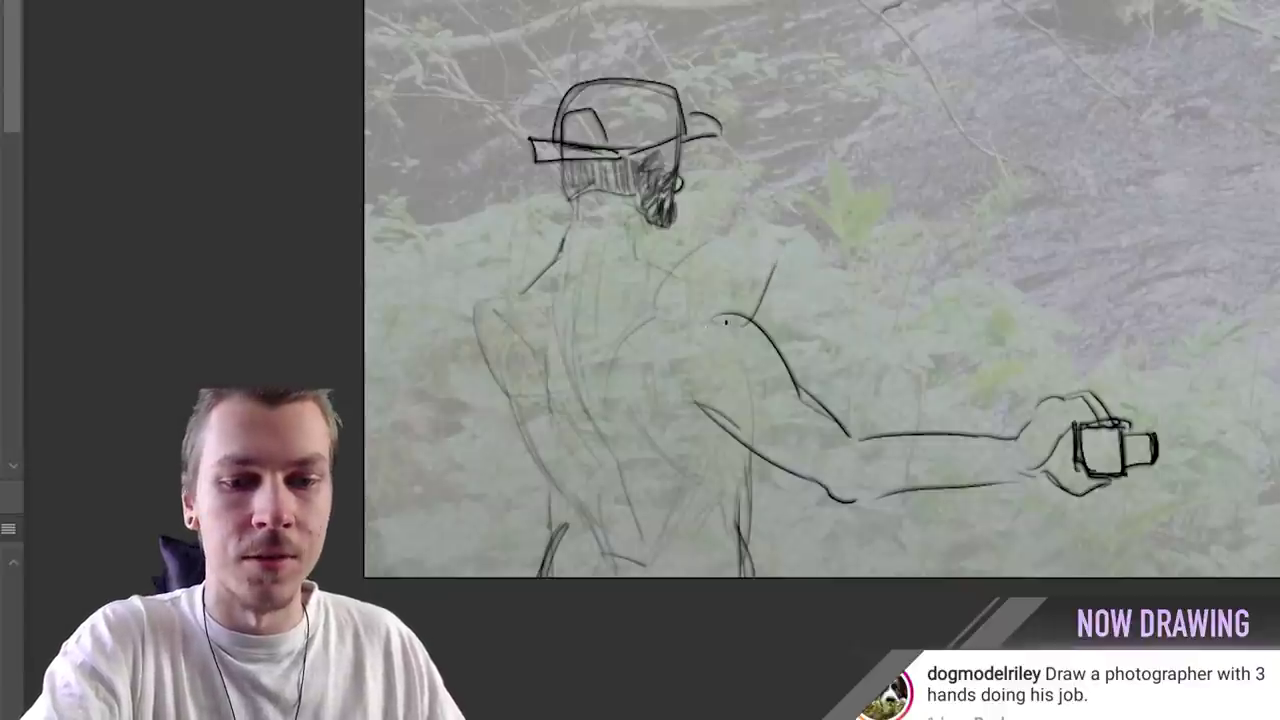
pyautogui.moveTo(638, 318); pyautogui.dragTo(716, 250)
pyautogui.moveTo(696, 384); pyautogui.dragTo(784, 410)
pyautogui.moveTo(736, 320); pyautogui.dragTo(796, 400)
pyautogui.moveTo(704, 250); pyautogui.dragTo(766, 177)
pyautogui.moveTo(746, 320); pyautogui.dragTo(834, 214)
pyautogui.moveTo(788, 165)
pyautogui.mouseDown()
pyautogui.moveTo(692, 319)
pyautogui.moveTo(688, 442)
pyautogui.moveTo(810, 330)
pyautogui.mouseUp()
pyautogui.moveTo(760, 405)
pyautogui.mouseDown()
pyautogui.moveTo(885, 275)
pyautogui.moveTo(895, 335)
pyautogui.mouseUp()
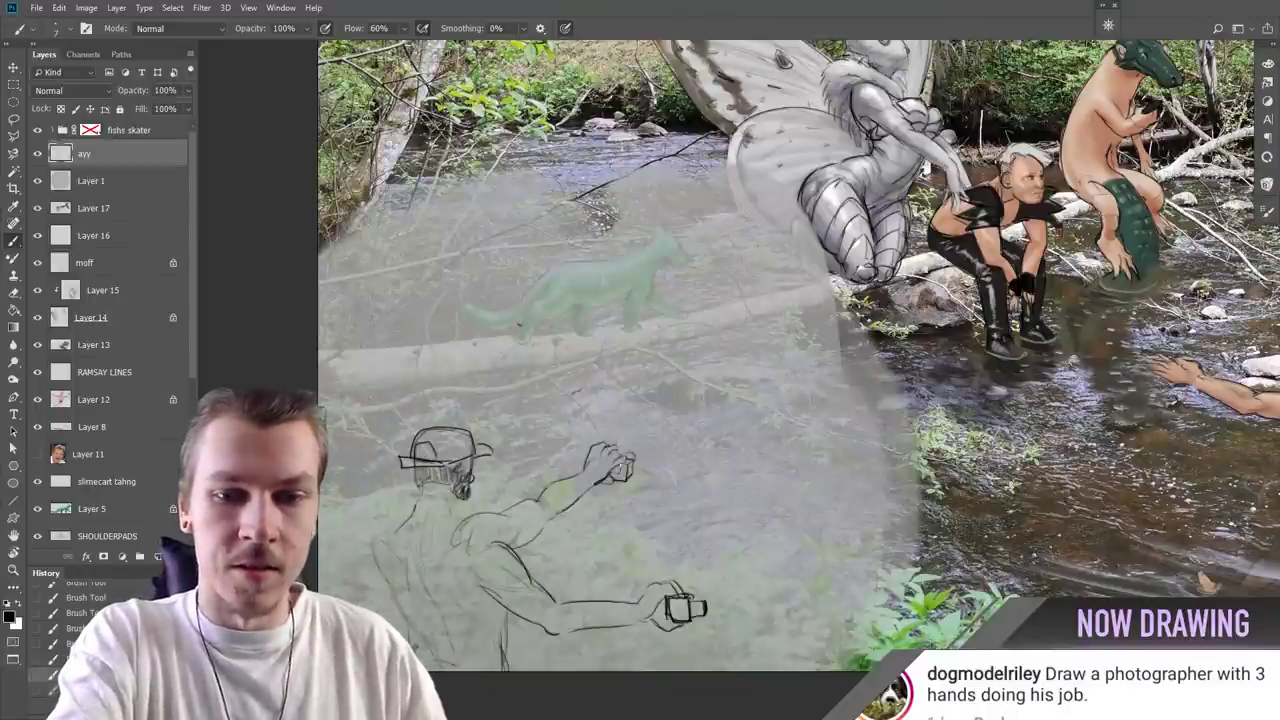
# Step: Reposition the photographer sketch with Free Transform so its lower body runs past the canvas's bottom edge
pyautogui.press('z')
pyautogui.moveTo(637, 451); pyautogui.dragTo(635, 367)
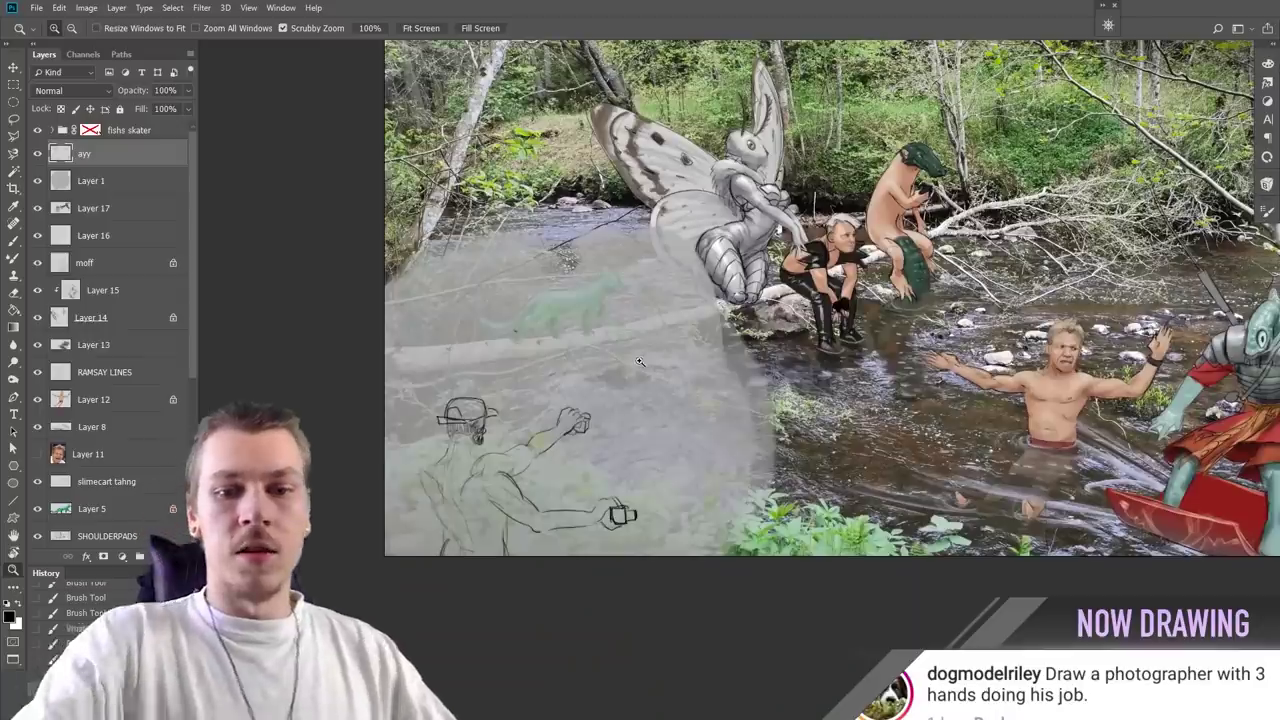
pyautogui.click(555, 450)
pyautogui.hotkey('ctrl', 't')
pyautogui.moveTo(682, 357)
pyautogui.mouseDown()
pyautogui.moveTo(808, 271)
pyautogui.moveTo(728, 372)
pyautogui.mouseUp()
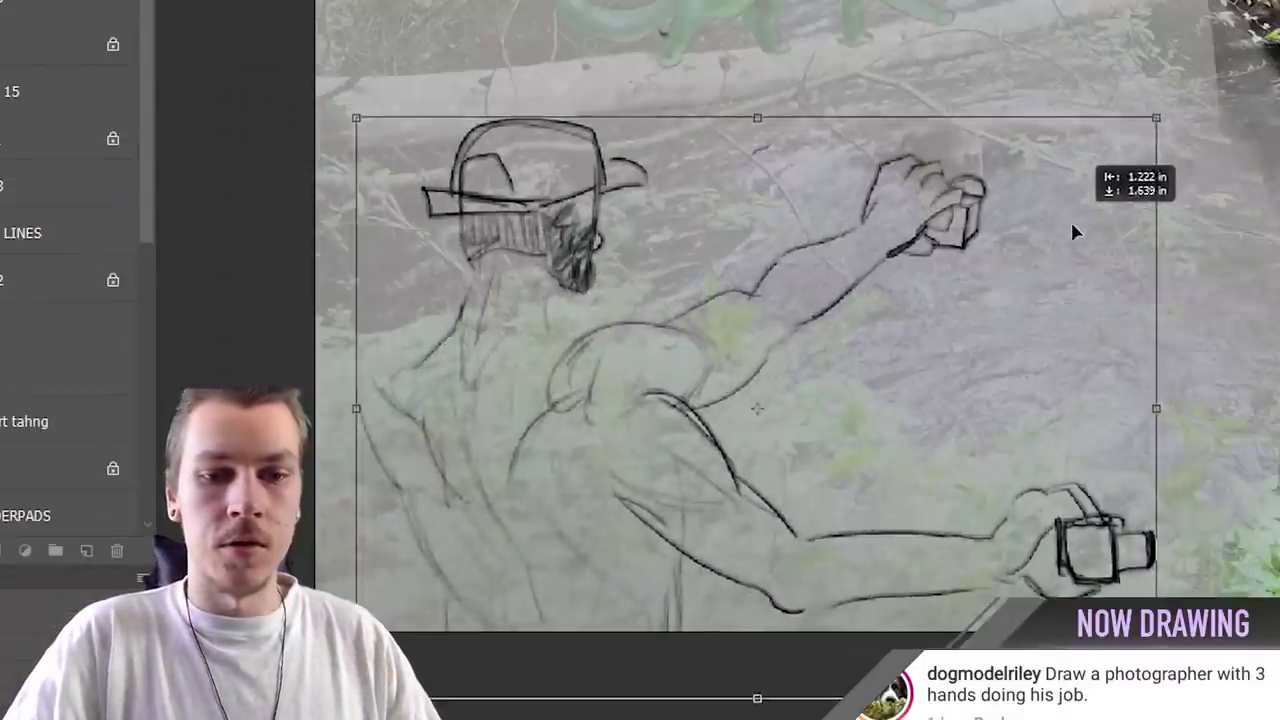
pyautogui.moveTo(1072, 224)
pyautogui.mouseDown()
pyautogui.moveTo(1063, 234)
pyautogui.moveTo(1082, 238)
pyautogui.mouseUp()
pyautogui.press('Return')
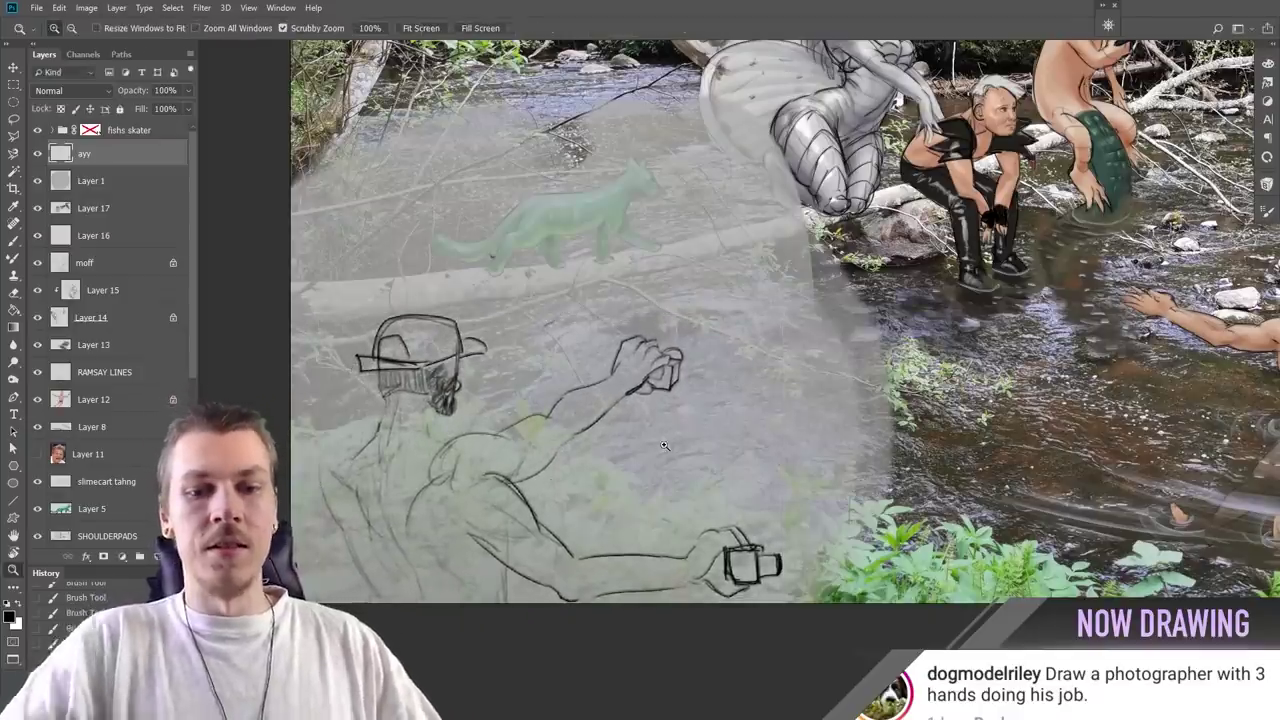
# Step: Sketch the photographer's third arm raised beside the cap, holding a camera above the head
pyautogui.press('b')
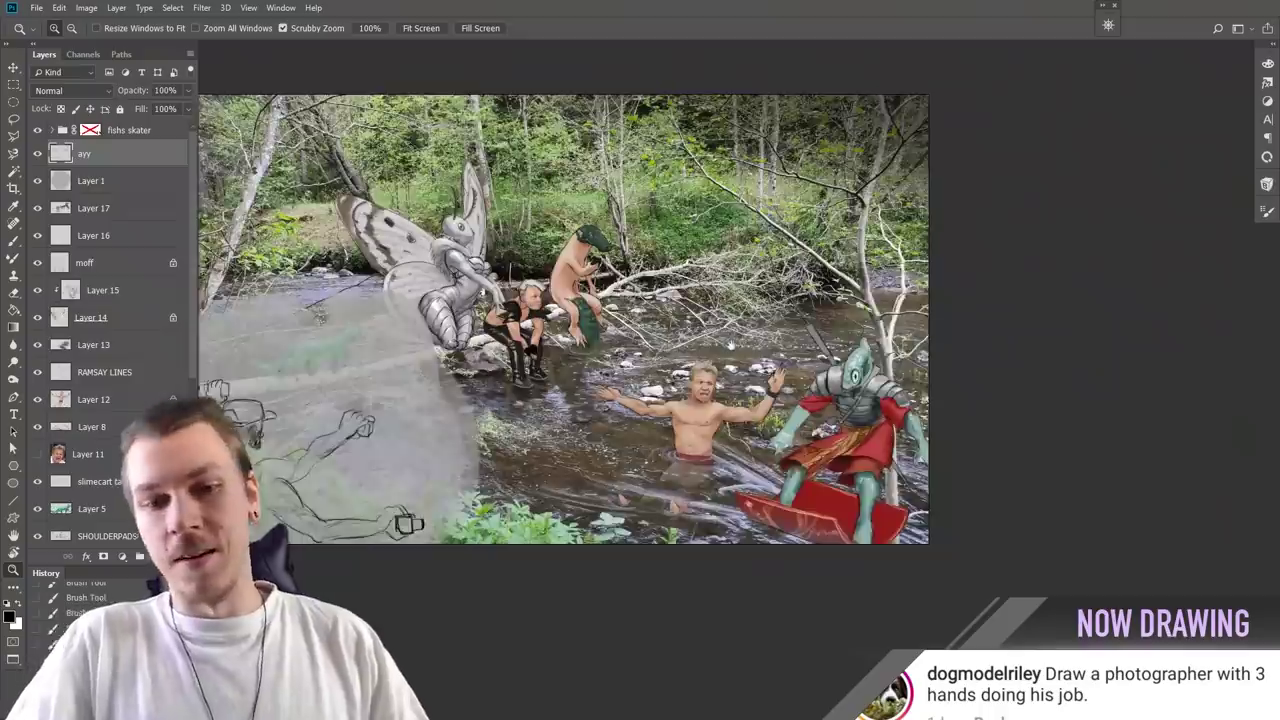
pyautogui.moveTo(594, 375); pyautogui.dragTo(746, 388)
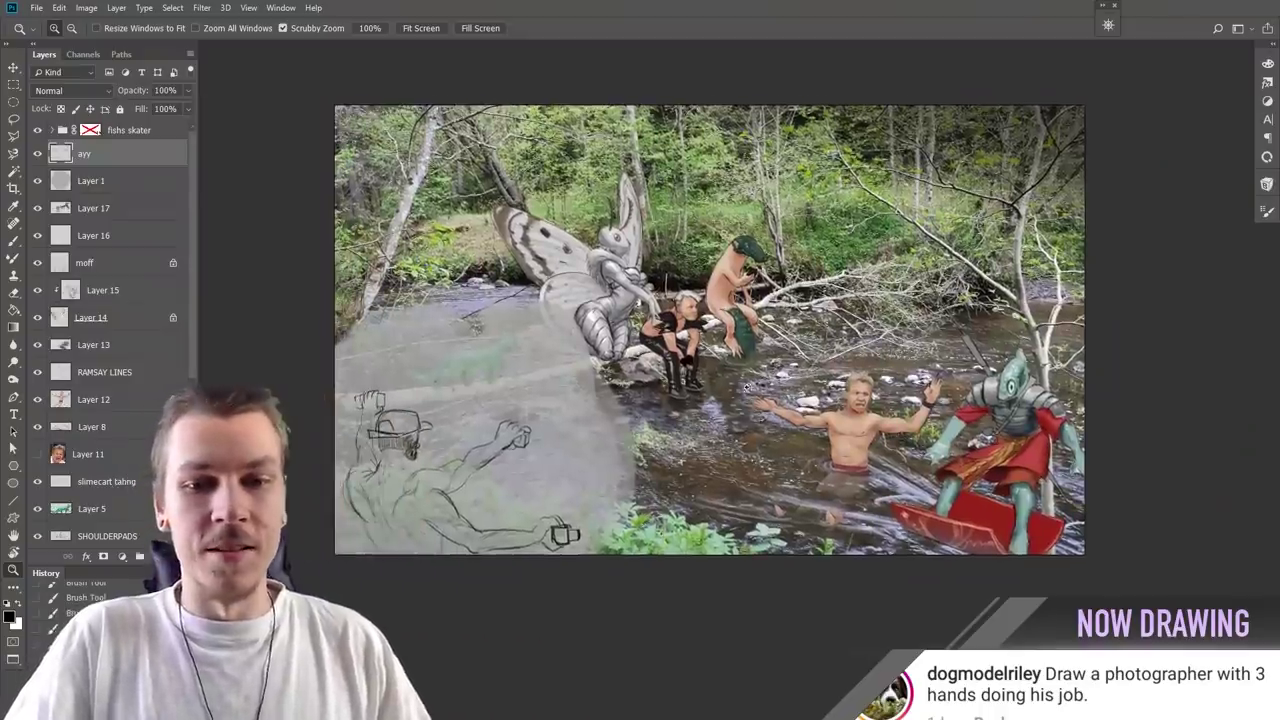
pyautogui.click(516, 402)
pyautogui.click(494, 520)
pyautogui.moveTo(554, 498)
pyautogui.mouseDown()
pyautogui.moveTo(860, 512)
pyautogui.moveTo(748, 496)
pyautogui.mouseUp()
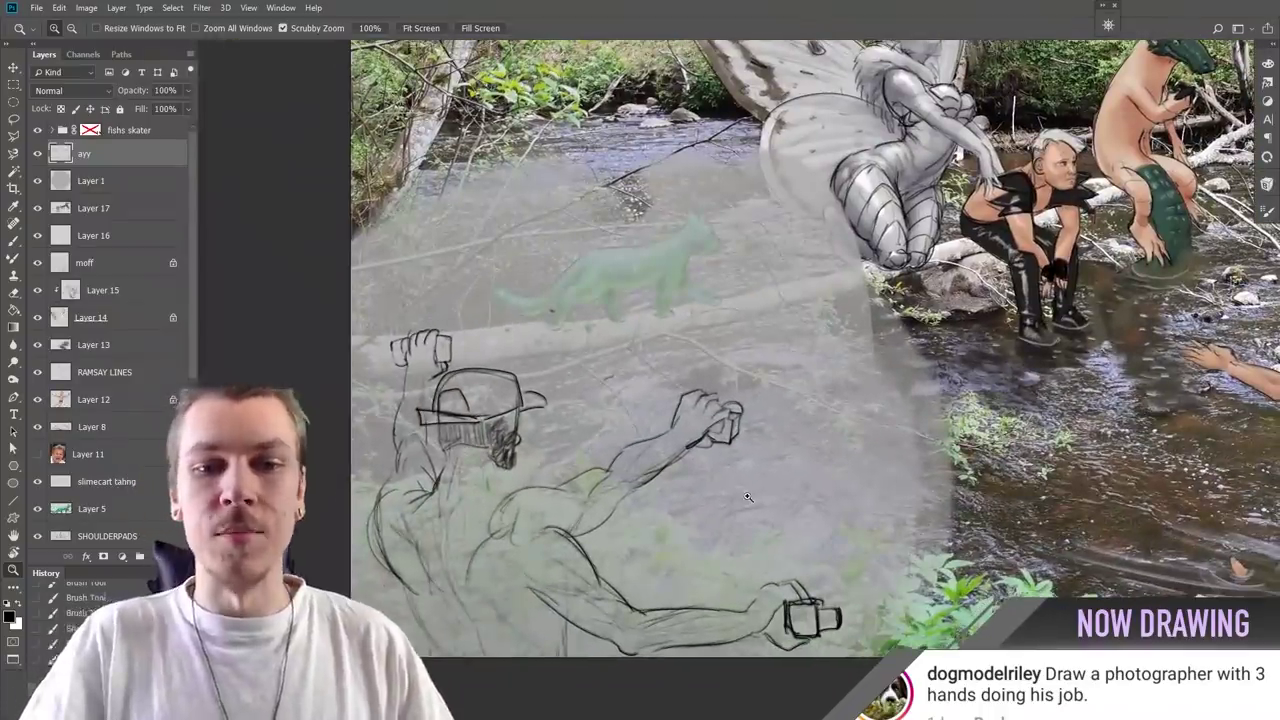
# Step: Add a new layer above Layer 1 and fill the photographer's head, back and arms with flat dark green
pyautogui.click(149, 187)
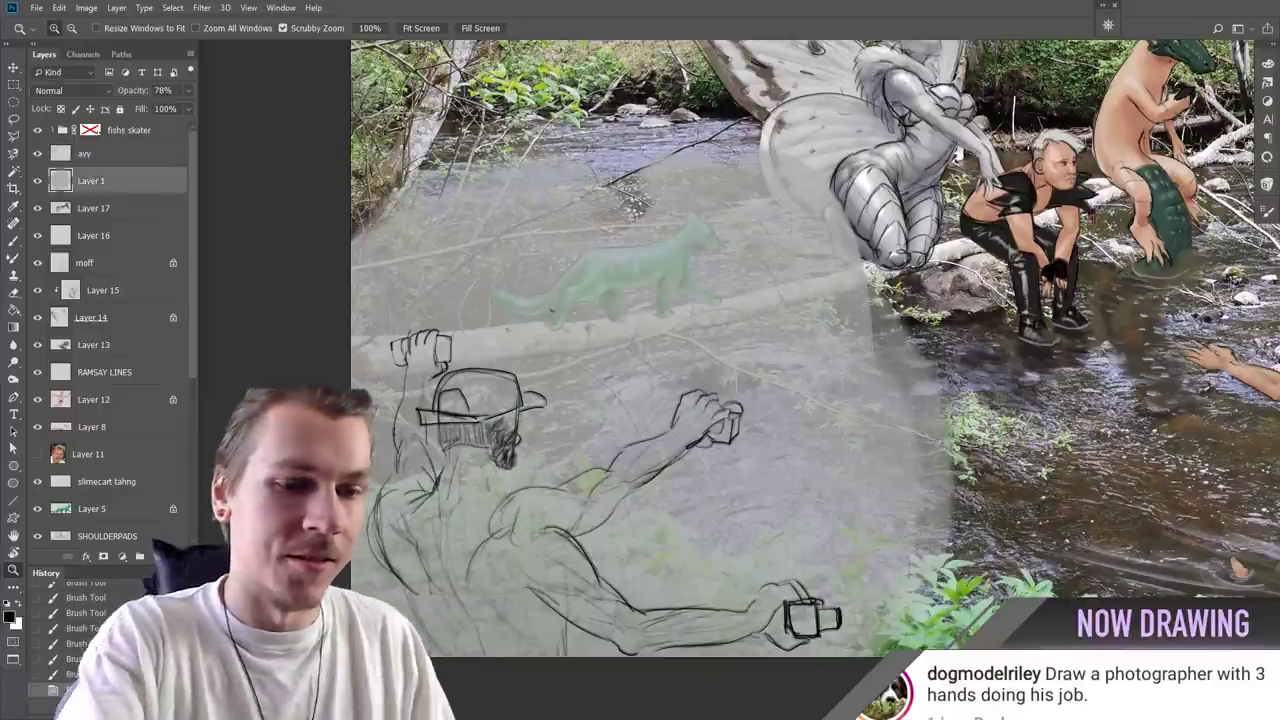
pyautogui.click(157, 556)
pyautogui.press('b')
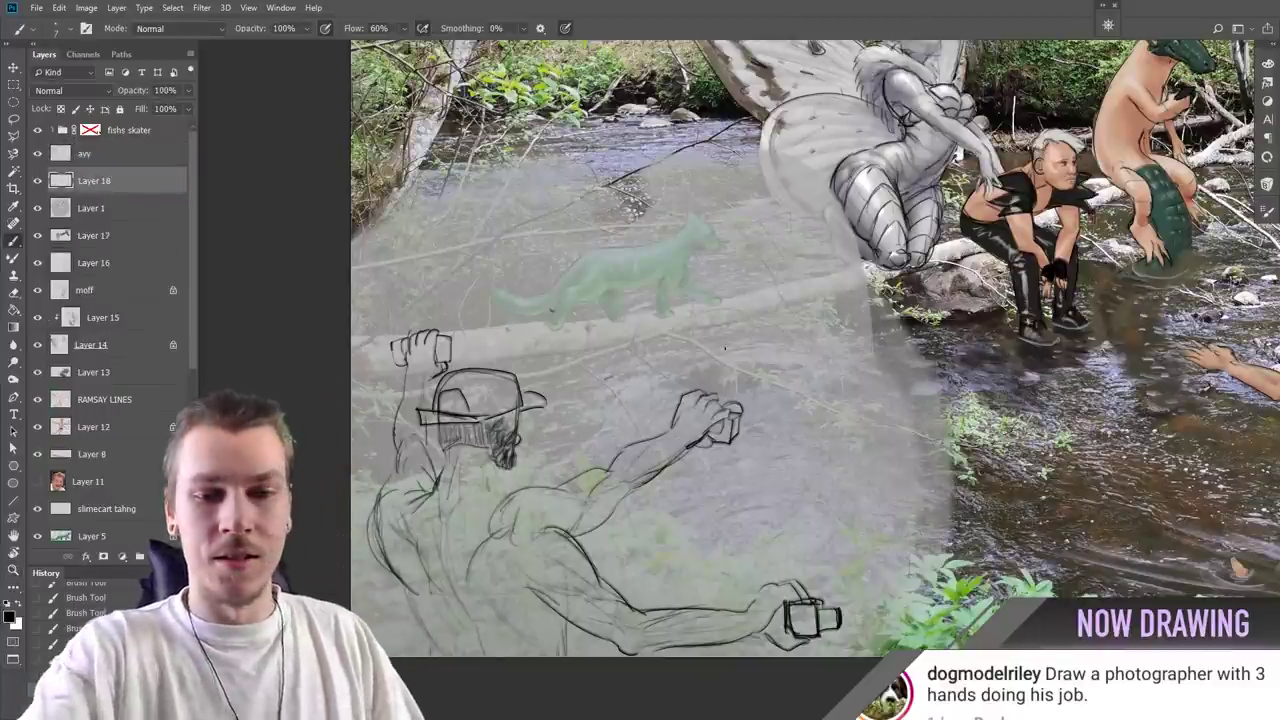
pyautogui.click(11, 614)
pyautogui.press('Return')
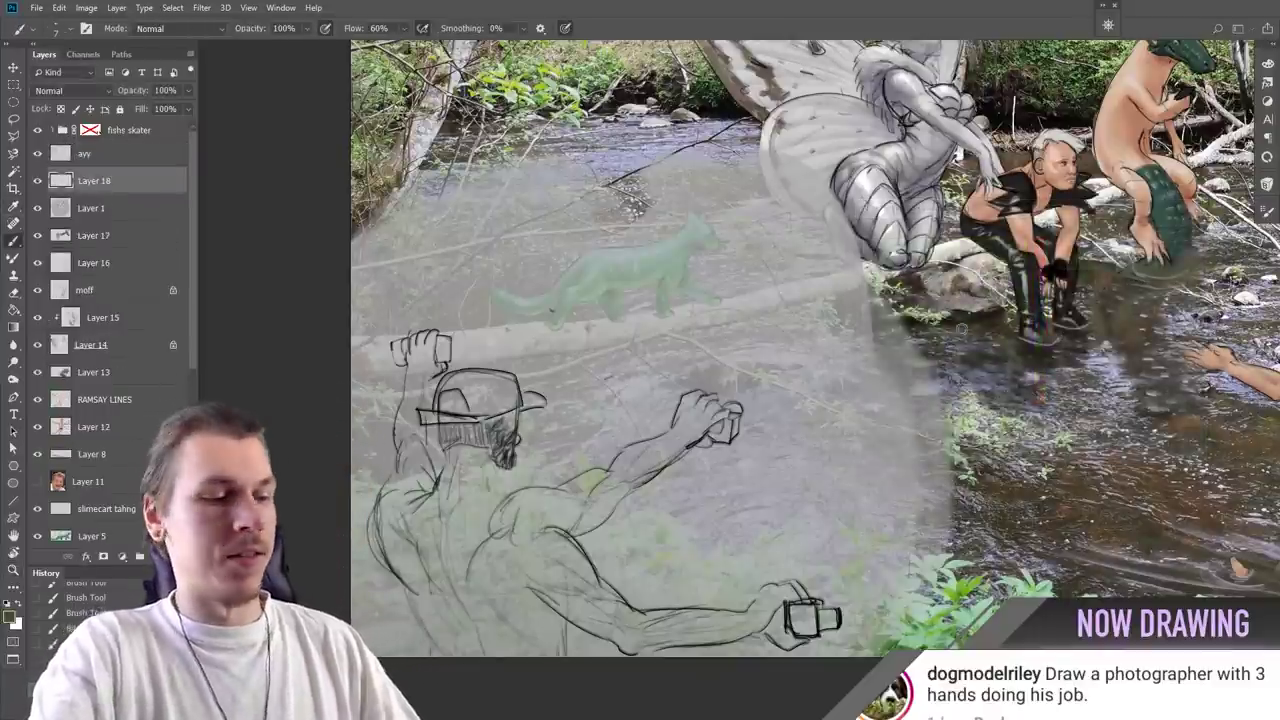
pyautogui.moveTo(452, 512)
pyautogui.mouseDown()
pyautogui.moveTo(445, 560)
pyautogui.moveTo(410, 545)
pyautogui.mouseUp()
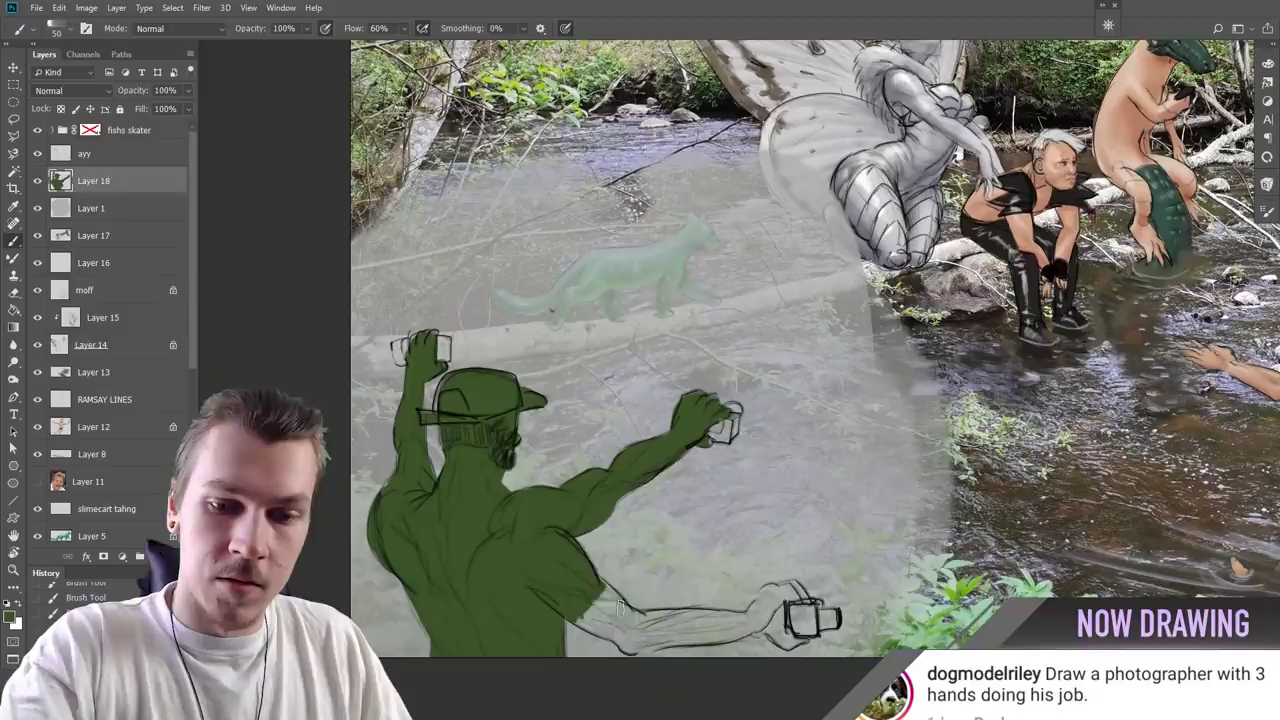
pyautogui.moveTo(576, 604)
pyautogui.mouseDown()
pyautogui.moveTo(716, 632)
pyautogui.moveTo(630, 644)
pyautogui.moveTo(727, 621)
pyautogui.moveTo(667, 637)
pyautogui.moveTo(706, 633)
pyautogui.moveTo(798, 588)
pyautogui.moveTo(783, 587)
pyautogui.moveTo(768, 625)
pyautogui.mouseUp()
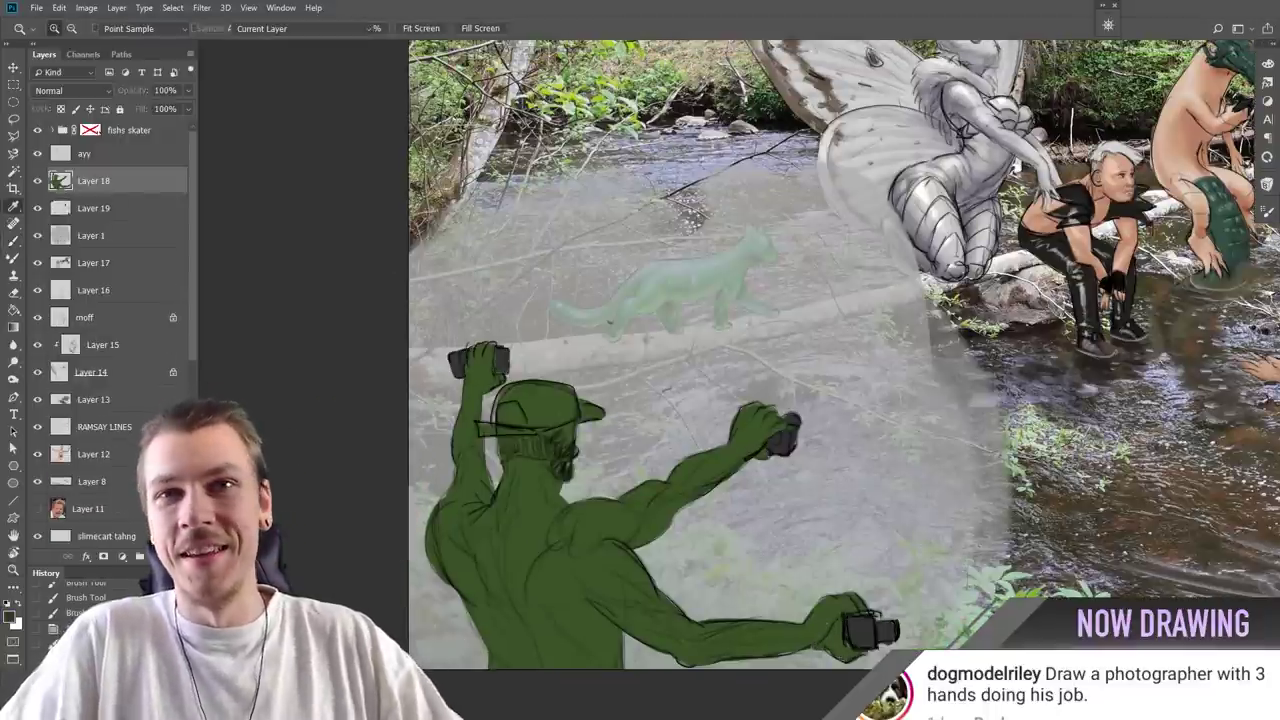
# Step: Lighten the photographer's green on Layer 18 with Hue/Saturation and hide the haze of Layer 1
pyautogui.press('i')
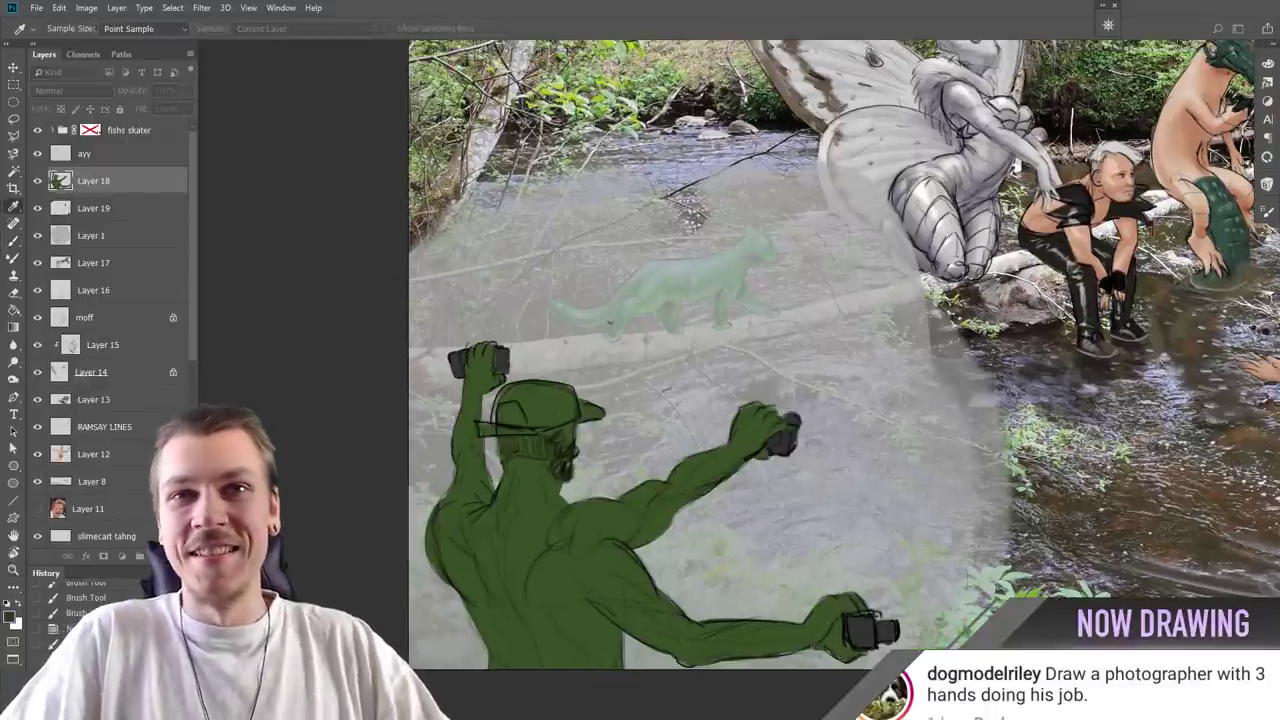
pyautogui.press('5')
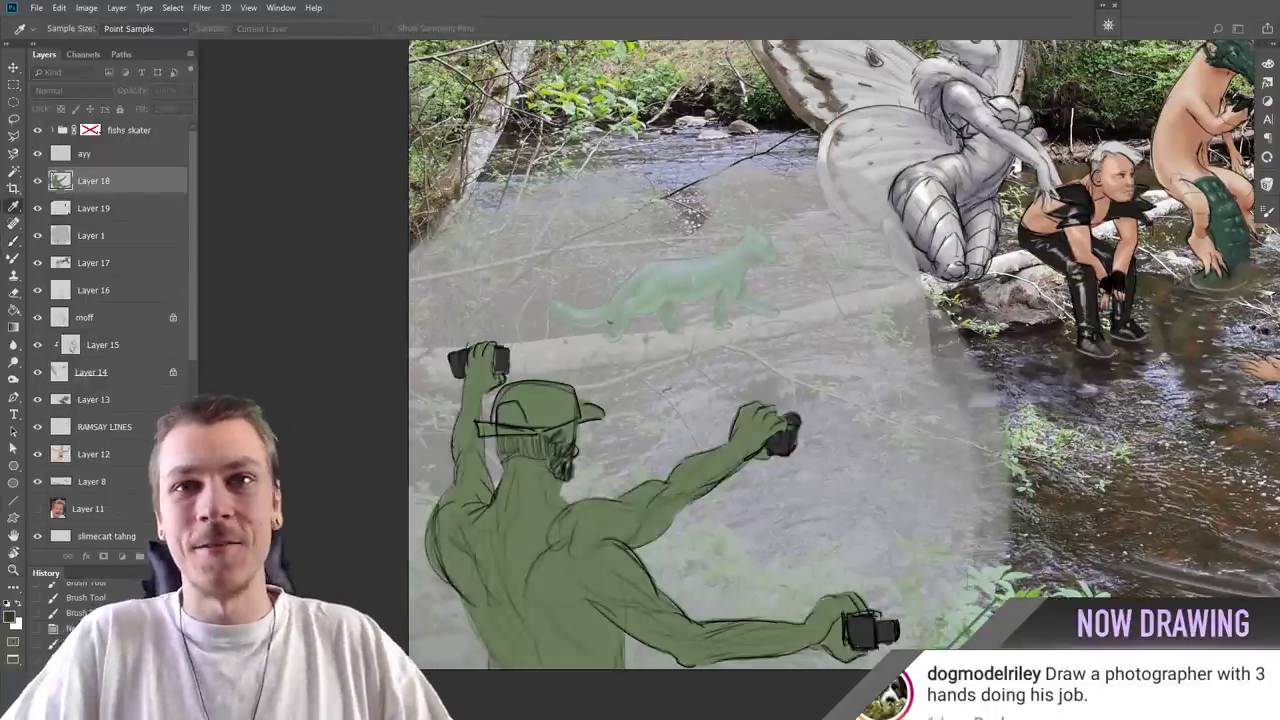
pyautogui.press('z')
pyautogui.click(37, 235)
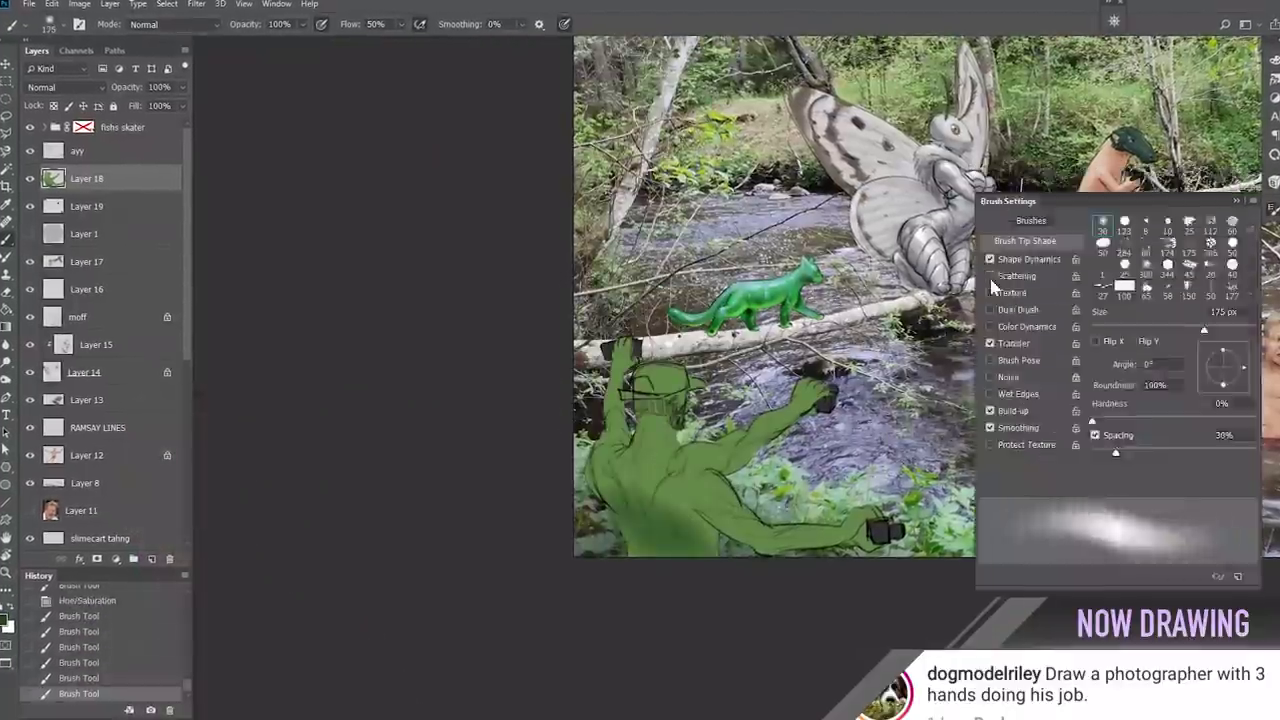
# Step: Lock Layer 18's transparent pixels, shade the green back and arm muscles, and paint the cap white and the hair brown
pyautogui.press('/')
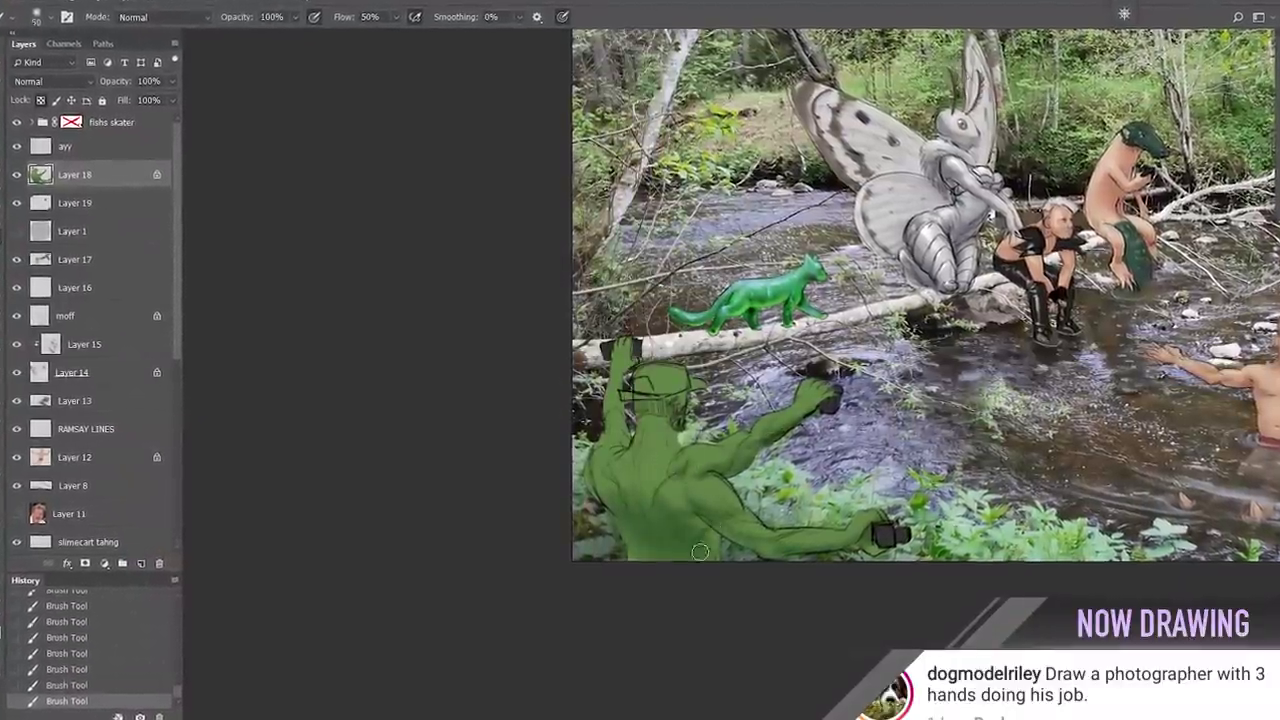
pyautogui.moveTo(625, 445); pyautogui.dragTo(530, 474)
pyautogui.hotkey('ctrl', '+')
pyautogui.press('[')
pyautogui.press('[')
pyautogui.press('[')
pyautogui.press('[')
pyautogui.press('[')
pyautogui.press('[')
pyautogui.press('[')
pyautogui.press('[')
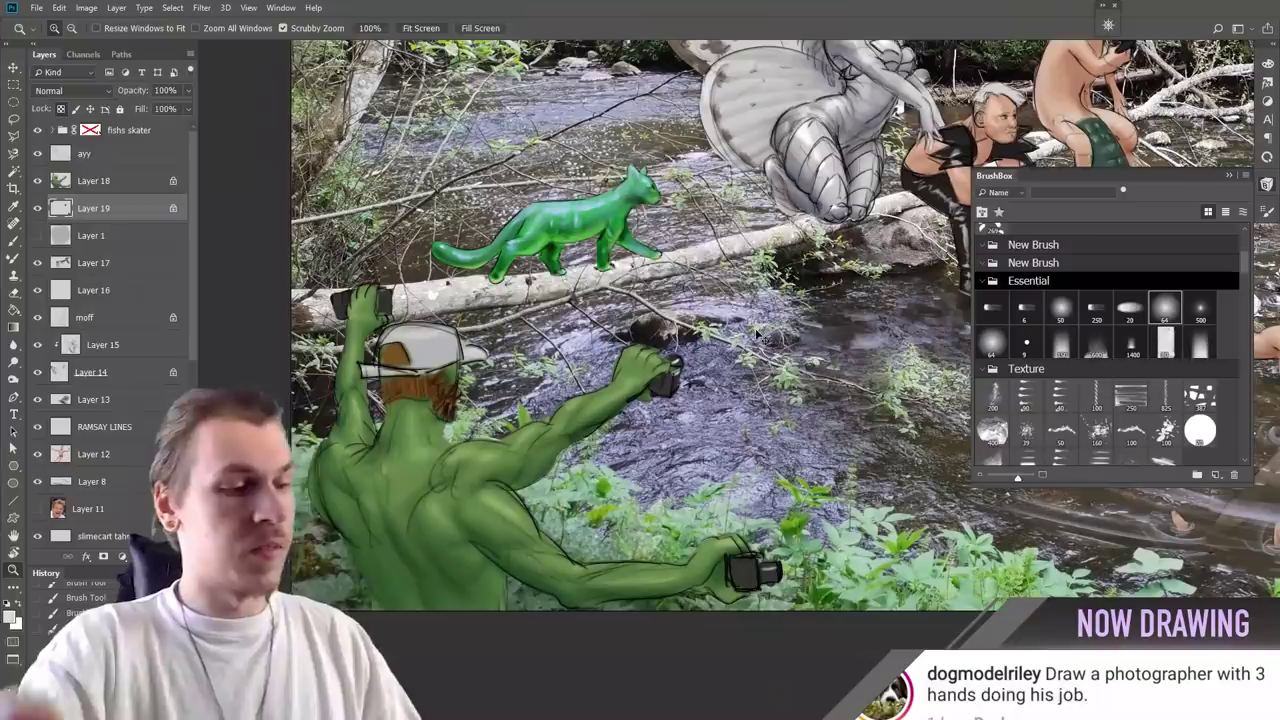
# Step: Create Layer 20 beneath Layer 19 and paint soft white flash glows at all three cameras
pyautogui.hotkey('ctrl', 'shift', 'n')
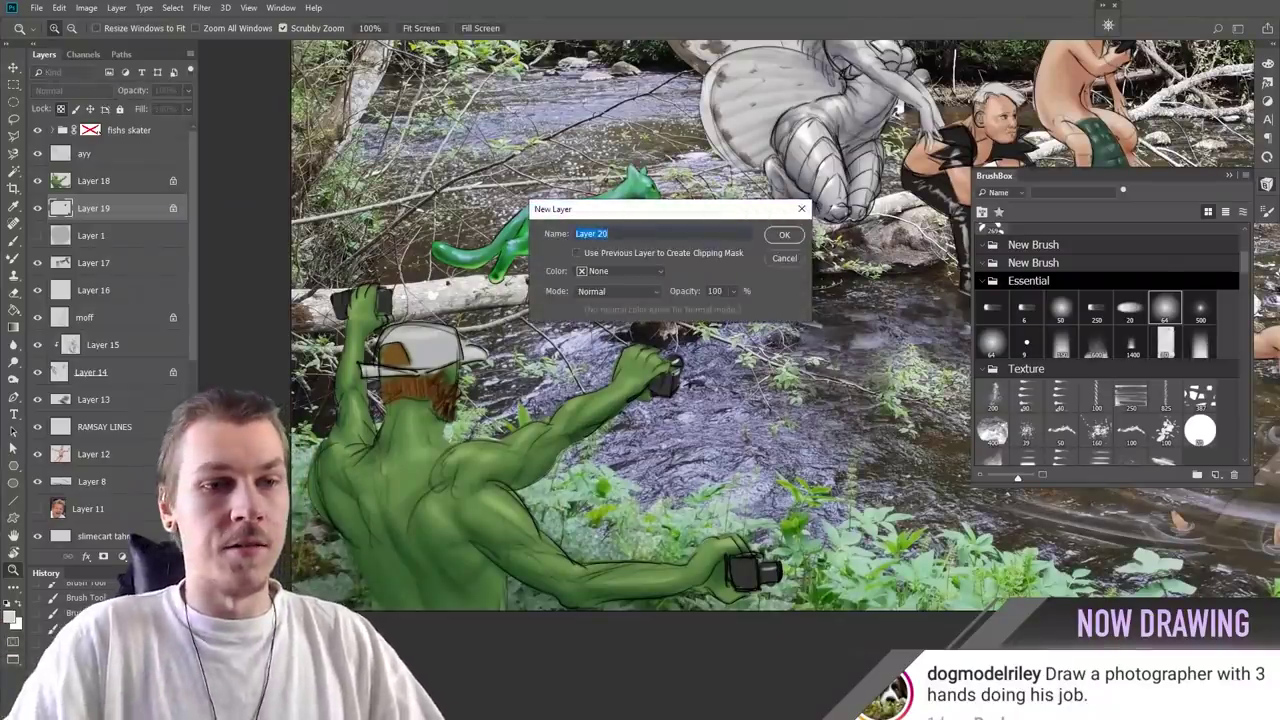
pyautogui.press('Return')
pyautogui.moveTo(63, 208); pyautogui.dragTo(63, 240)
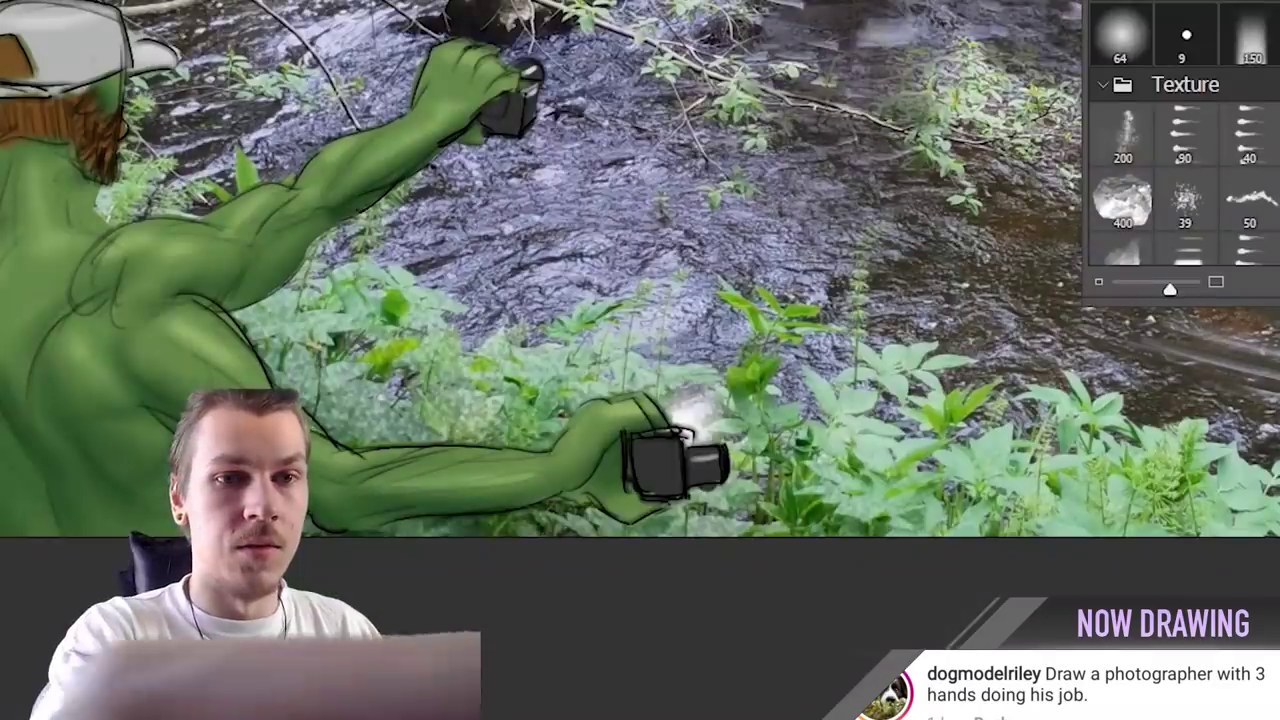
pyautogui.click(698, 418)
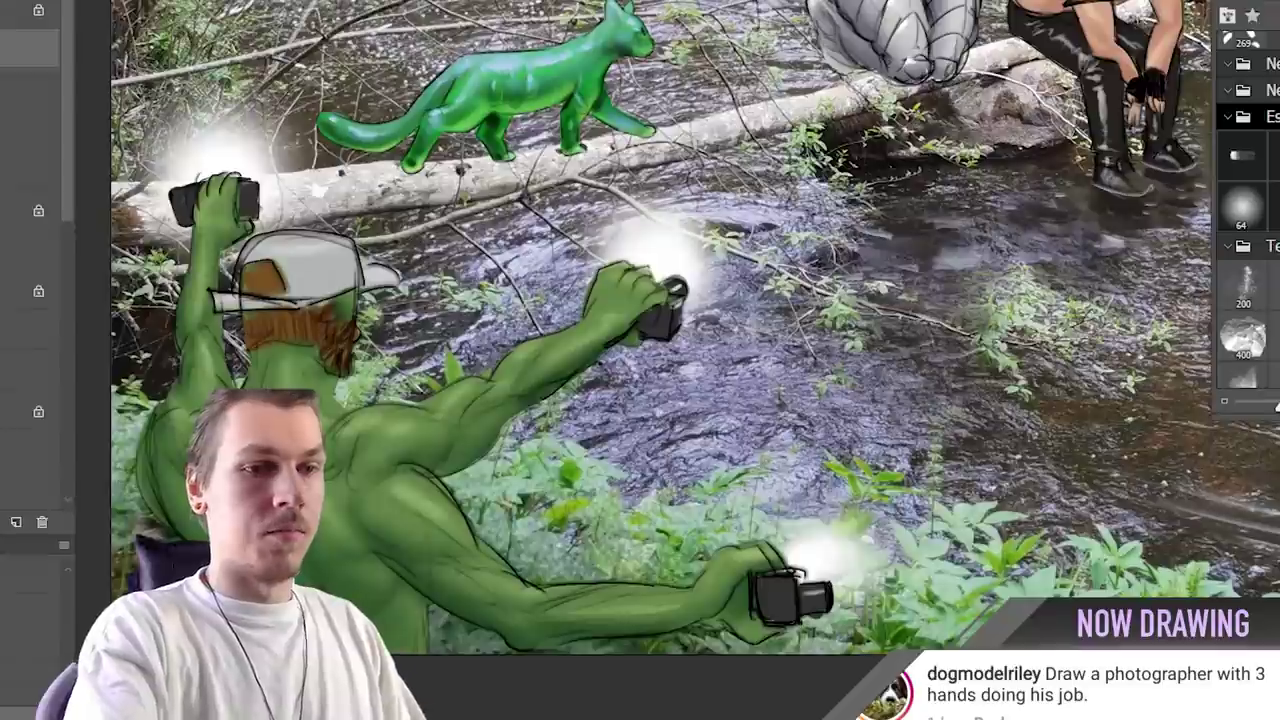
# Step: Create Layer 21 and hand-letter a small white "SNAP!" beside each of the three cameras
pyautogui.hotkey('ctrl', 'shift', 'n')
pyautogui.press('Return')
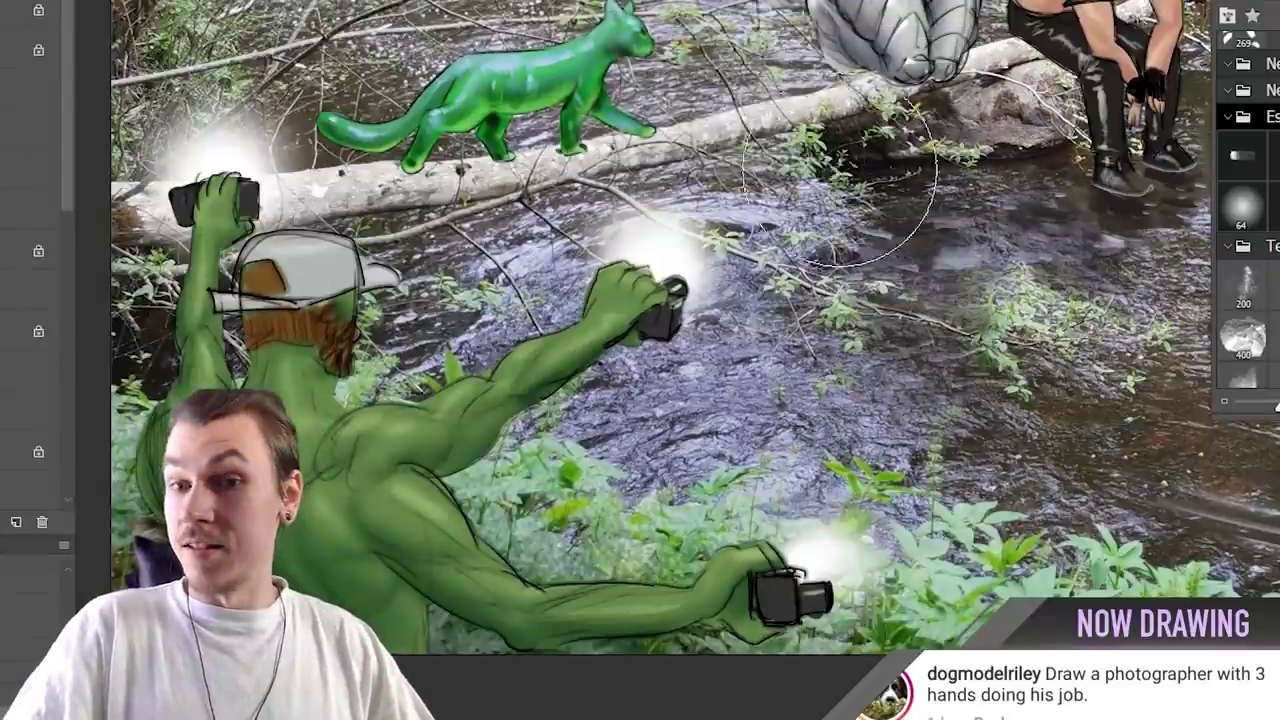
pyautogui.click(1236, 155)
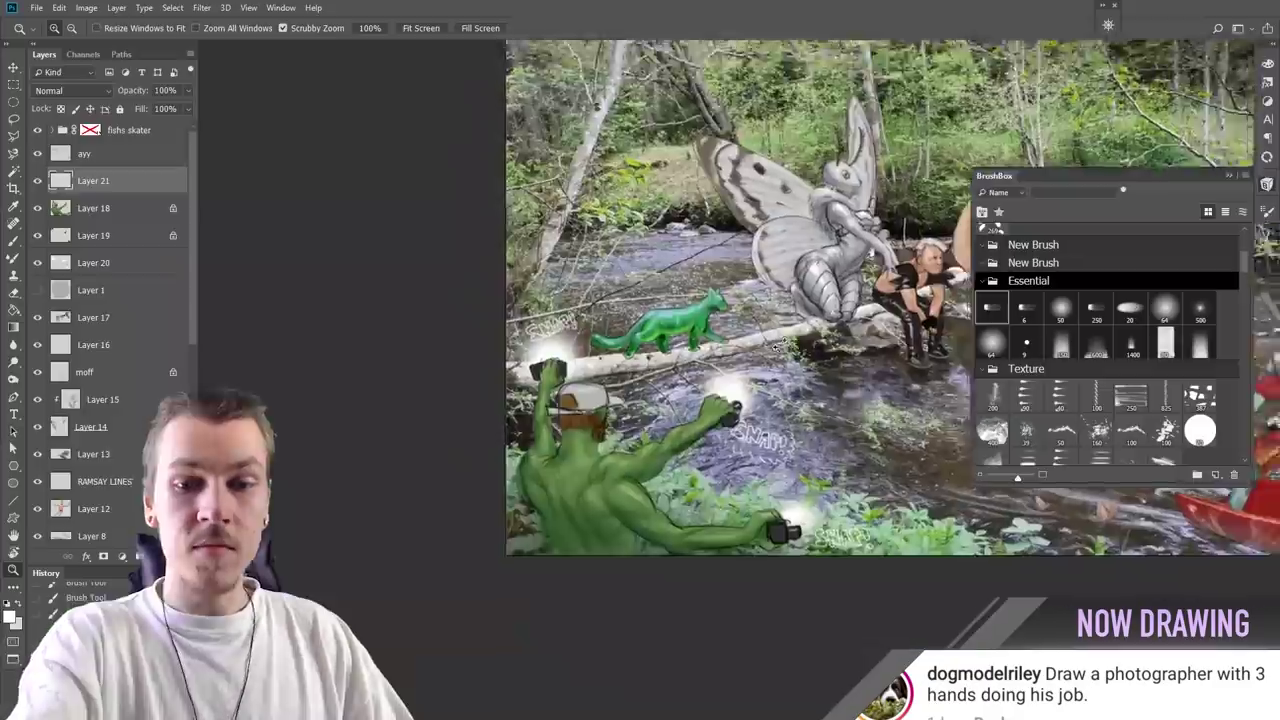
pyautogui.scroll(3, 788, 478)
pyautogui.scroll(-3, 788, 478)
pyautogui.moveTo(788, 478); pyautogui.dragTo(893, 447)
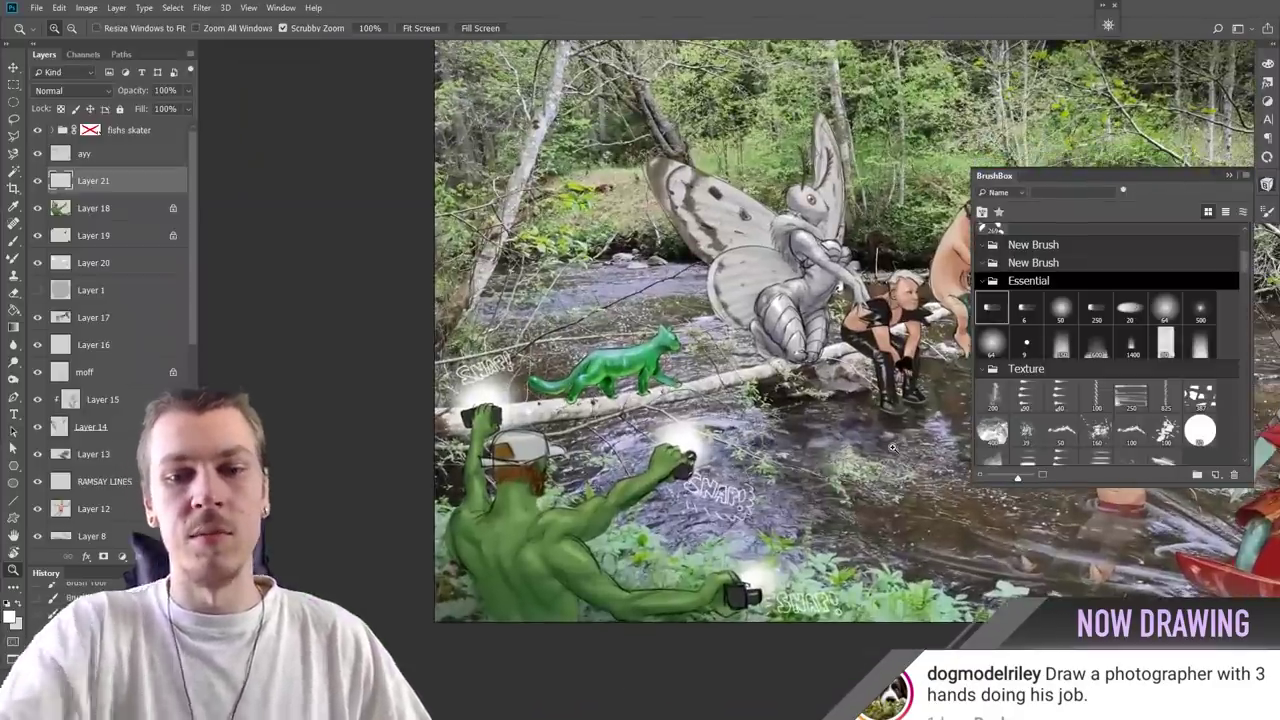
# Step: Darken the photographer's green body on Layer 18
pyautogui.moveTo(826, 480); pyautogui.dragTo(711, 498)
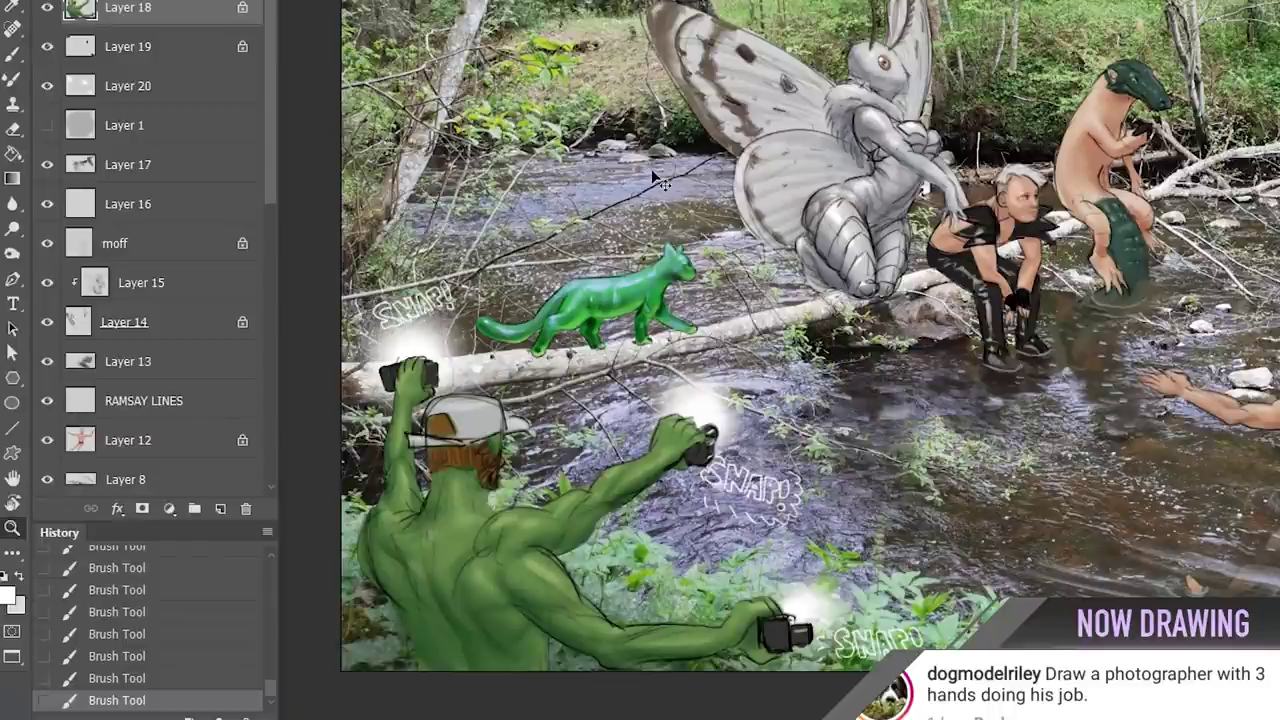
pyautogui.hotkey('alt', 'BackSpace')
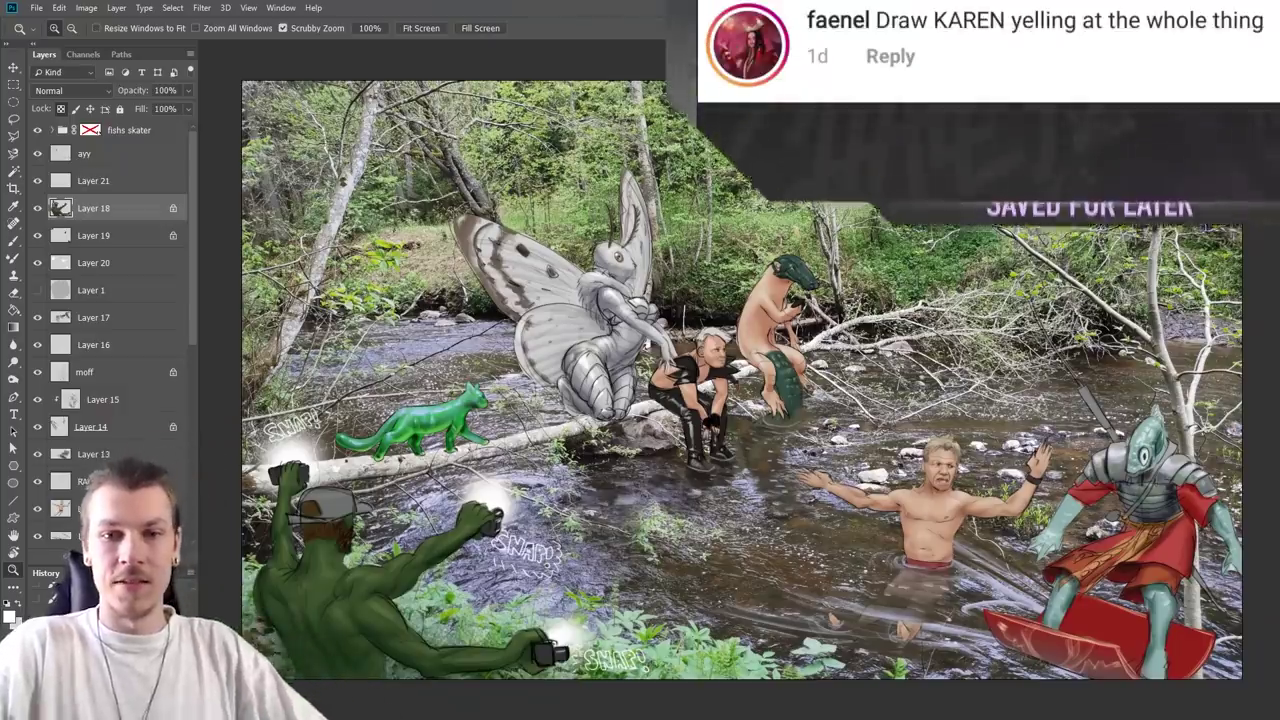
pyautogui.moveTo(364, 303); pyautogui.dragTo(518, 319)
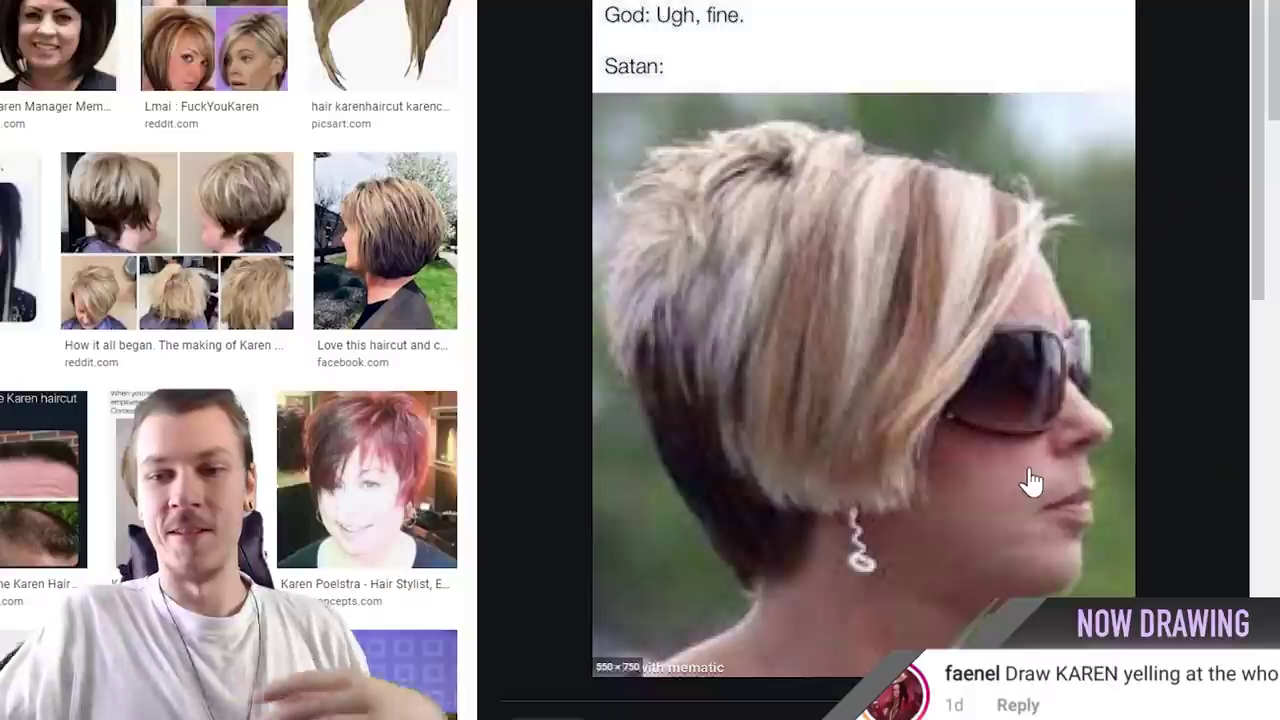
# Step: Switch to the browser's image search and examine the side-view Karen haircut photo with sunglasses as a drawing reference
pyautogui.scroll(-1, 1043, 507)
pyautogui.scroll(1, 1034, 520)
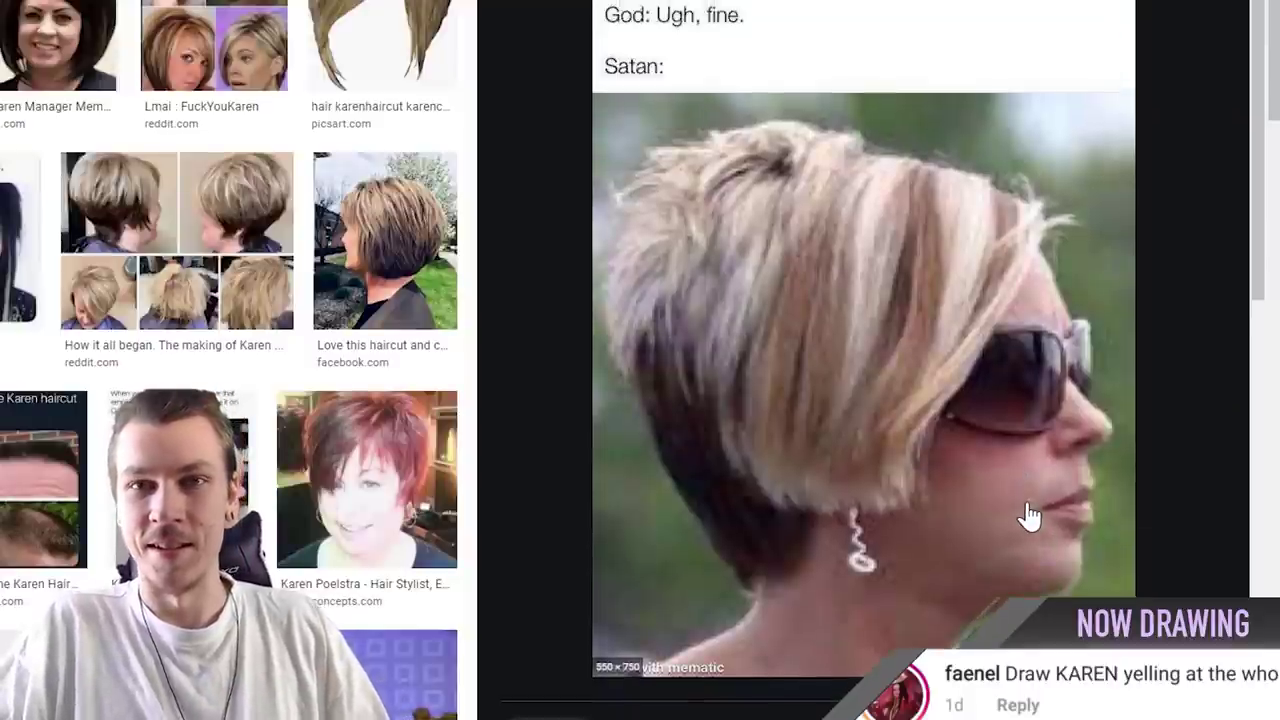
pyautogui.scroll(2, 1000, 450)
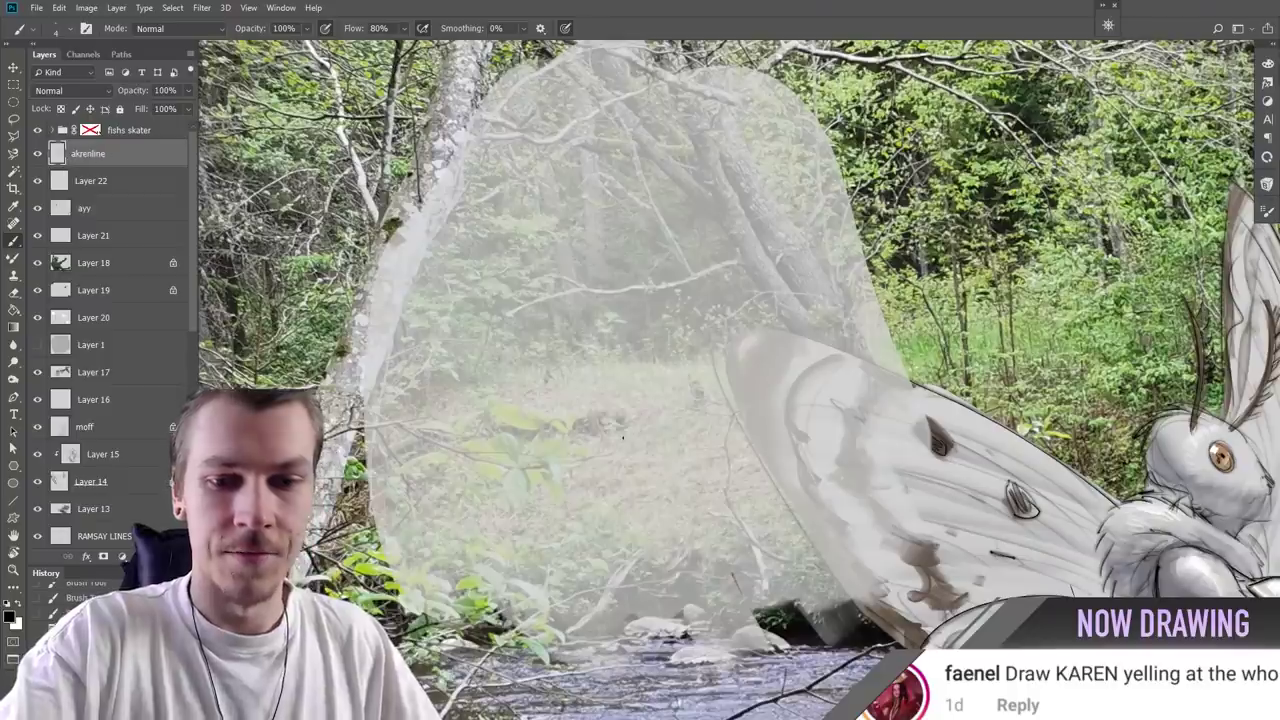
# Step: Sketch Karen's wide-spread bent legs on the akrenline layer, over the pale area beside the moth lady's wing
pyautogui.press('z')
pyautogui.click(654, 508)
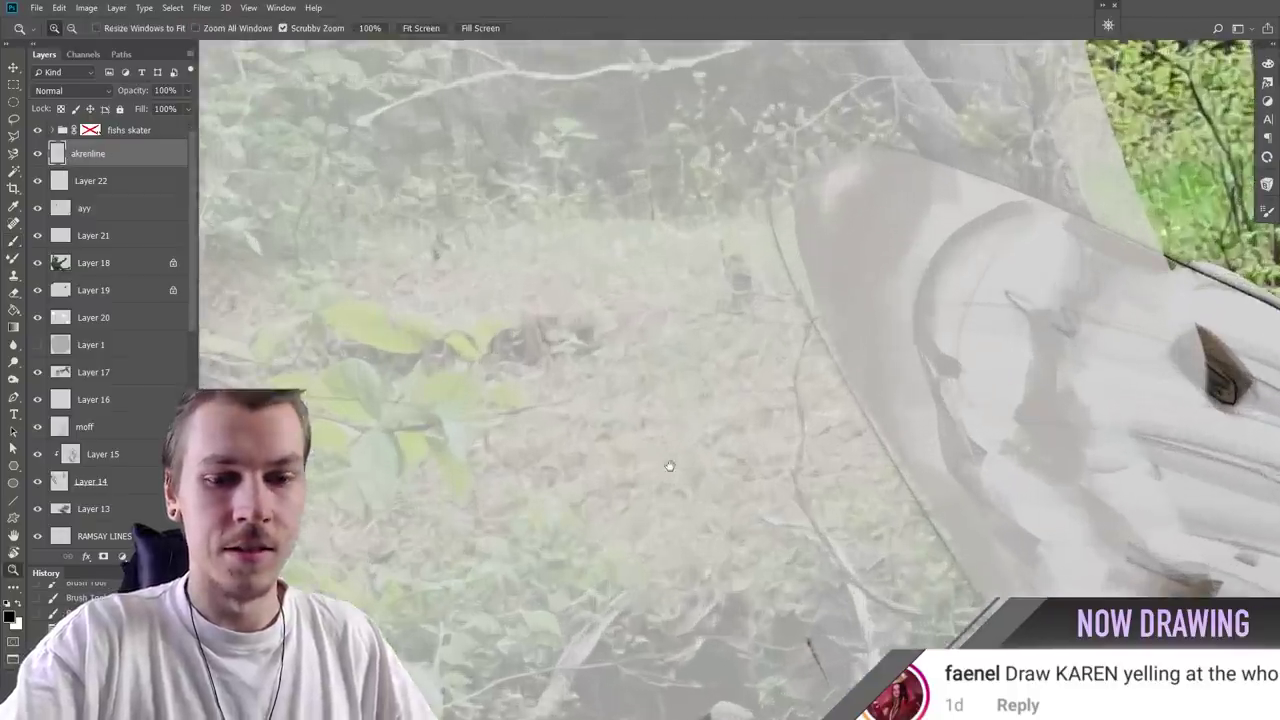
pyautogui.keyDown('alt'); pyautogui.click(660, 463); pyautogui.keyUp('alt')
pyautogui.moveTo(591, 509); pyautogui.dragTo(582, 533)
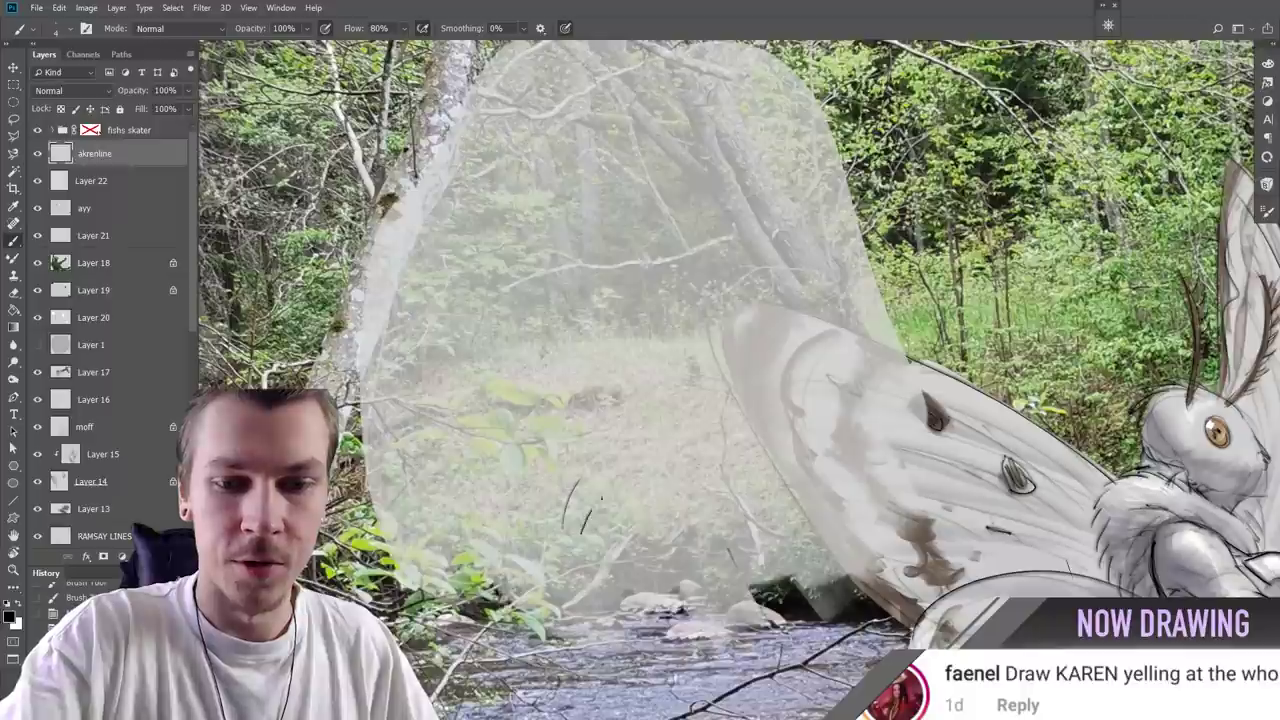
pyautogui.moveTo(578, 480); pyautogui.dragTo(620, 448)
pyautogui.moveTo(604, 490); pyautogui.dragTo(705, 502)
pyautogui.moveTo(695, 444); pyautogui.dragTo(733, 510)
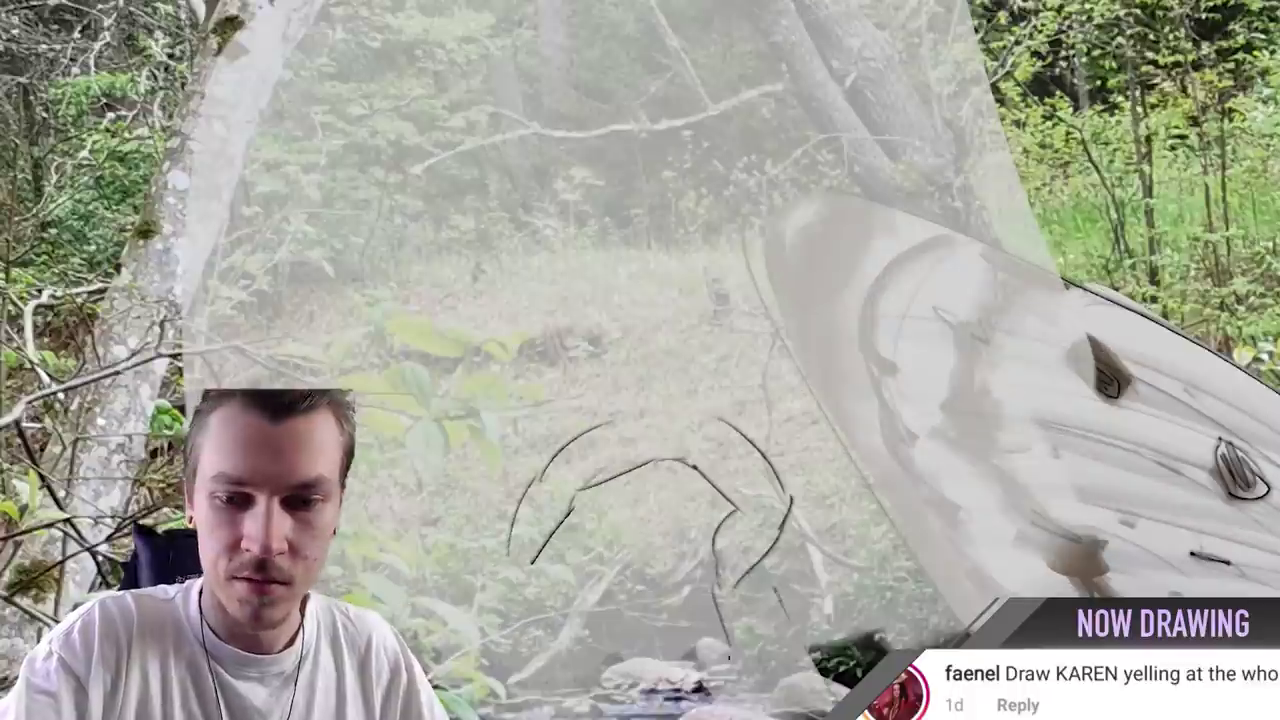
# Step: Sketch Karen's torso and chest above the legs, with one bent arm and its hand resting on the hip
pyautogui.moveTo(562, 515); pyautogui.dragTo(531, 561)
pyautogui.moveTo(582, 481); pyautogui.dragTo(621, 442)
pyautogui.moveTo(580, 519); pyautogui.dragTo(553, 576)
pyautogui.moveTo(616, 442); pyautogui.dragTo(633, 416)
pyautogui.moveTo(628, 473)
pyautogui.mouseDown()
pyautogui.moveTo(669, 464)
pyautogui.moveTo(672, 434)
pyautogui.mouseUp()
pyautogui.moveTo(679, 413); pyautogui.dragTo(699, 441)
pyautogui.moveTo(630, 394); pyautogui.dragTo(656, 402)
pyautogui.moveTo(676, 360); pyautogui.dragTo(709, 332)
pyautogui.moveTo(630, 295); pyautogui.dragTo(602, 329)
pyautogui.moveTo(556, 370)
pyautogui.mouseDown()
pyautogui.moveTo(596, 402)
pyautogui.moveTo(656, 408)
pyautogui.mouseUp()
# Step: Sketch Karen's second bent arm with its hand on the hip, and outline her head above the shoulders
pyautogui.scroll(3, 658, 384)
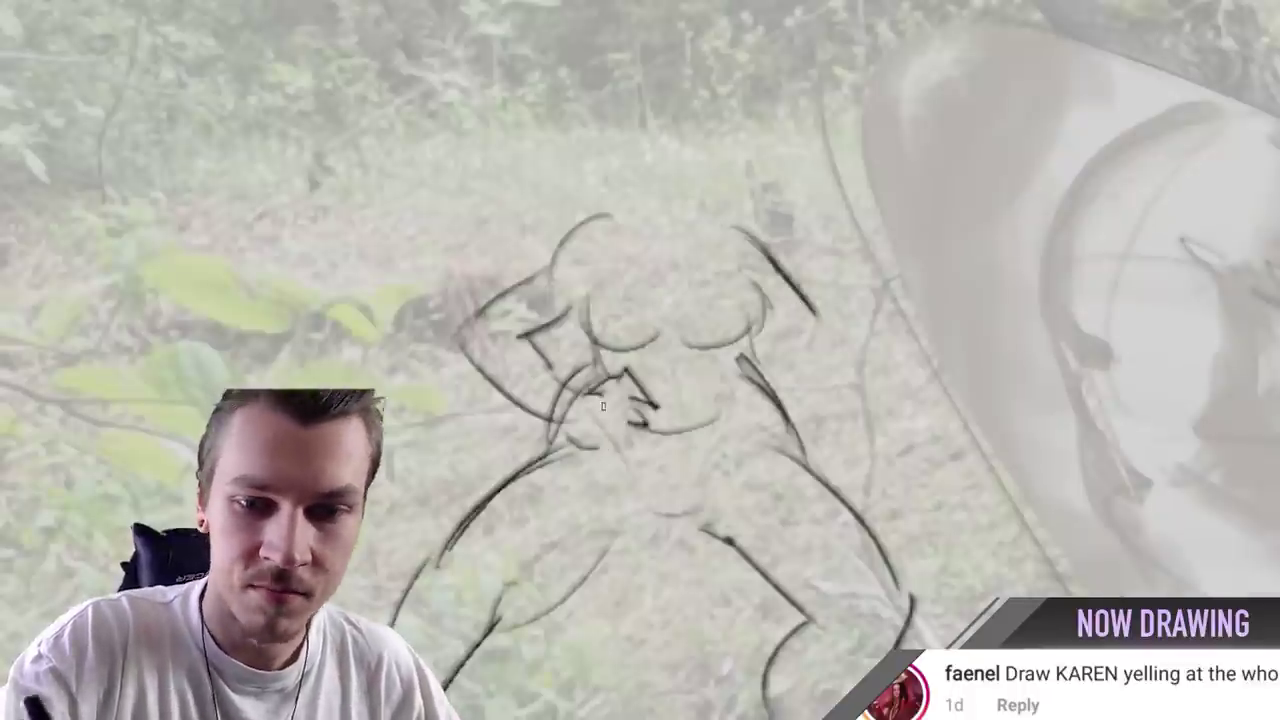
pyautogui.moveTo(737, 207); pyautogui.dragTo(790, 250)
pyautogui.moveTo(795, 258)
pyautogui.mouseDown()
pyautogui.moveTo(829, 386)
pyautogui.moveTo(723, 362)
pyautogui.mouseUp()
pyautogui.moveTo(605, 262); pyautogui.dragTo(645, 124)
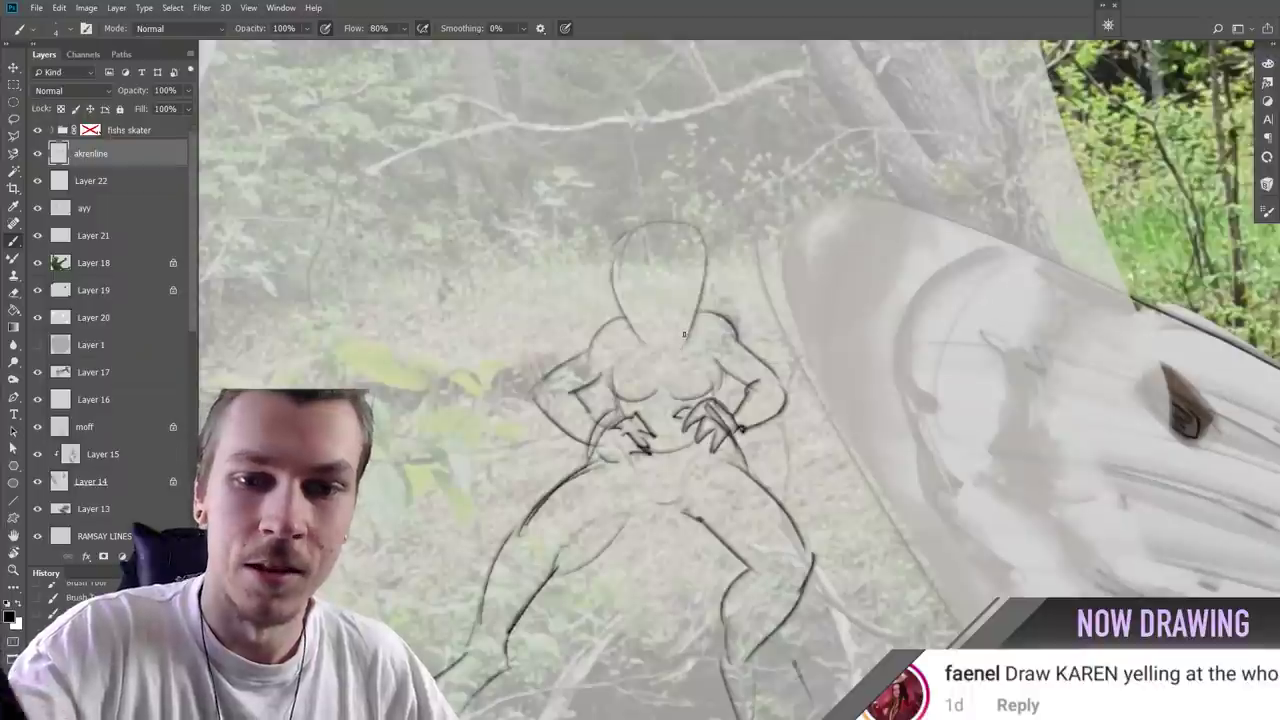
# Step: Erase stray lines from the Karen sketch and draw her short swept hair, square glasses and wide-open yelling mouth
pyautogui.press('z')
pyautogui.moveTo(812, 298)
pyautogui.mouseDown()
pyautogui.moveTo(738, 282)
pyautogui.moveTo(830, 321)
pyautogui.mouseUp()
pyautogui.press('e')
pyautogui.moveTo(689, 409); pyautogui.dragTo(654, 371)
pyautogui.moveTo(966, 566); pyautogui.dragTo(940, 566)
pyautogui.moveTo(866, 420); pyautogui.dragTo(920, 420)
pyautogui.press('b')
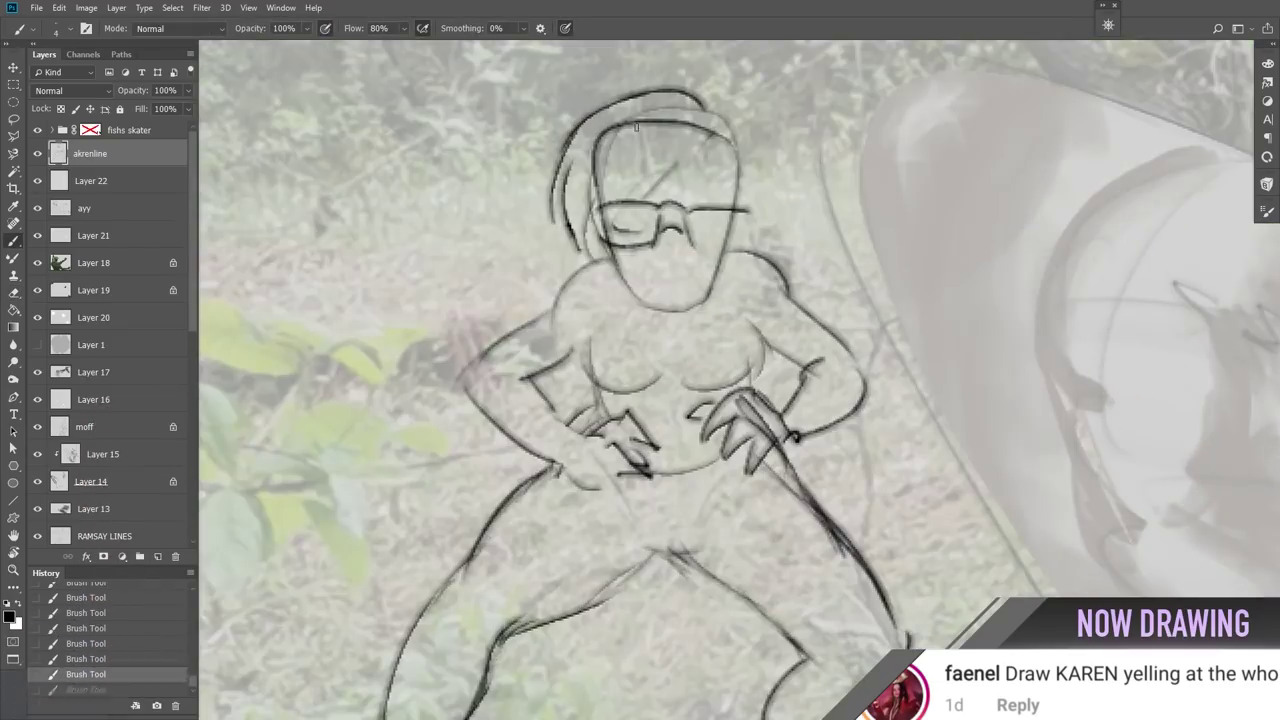
pyautogui.moveTo(750, 195); pyautogui.dragTo(772, 208)
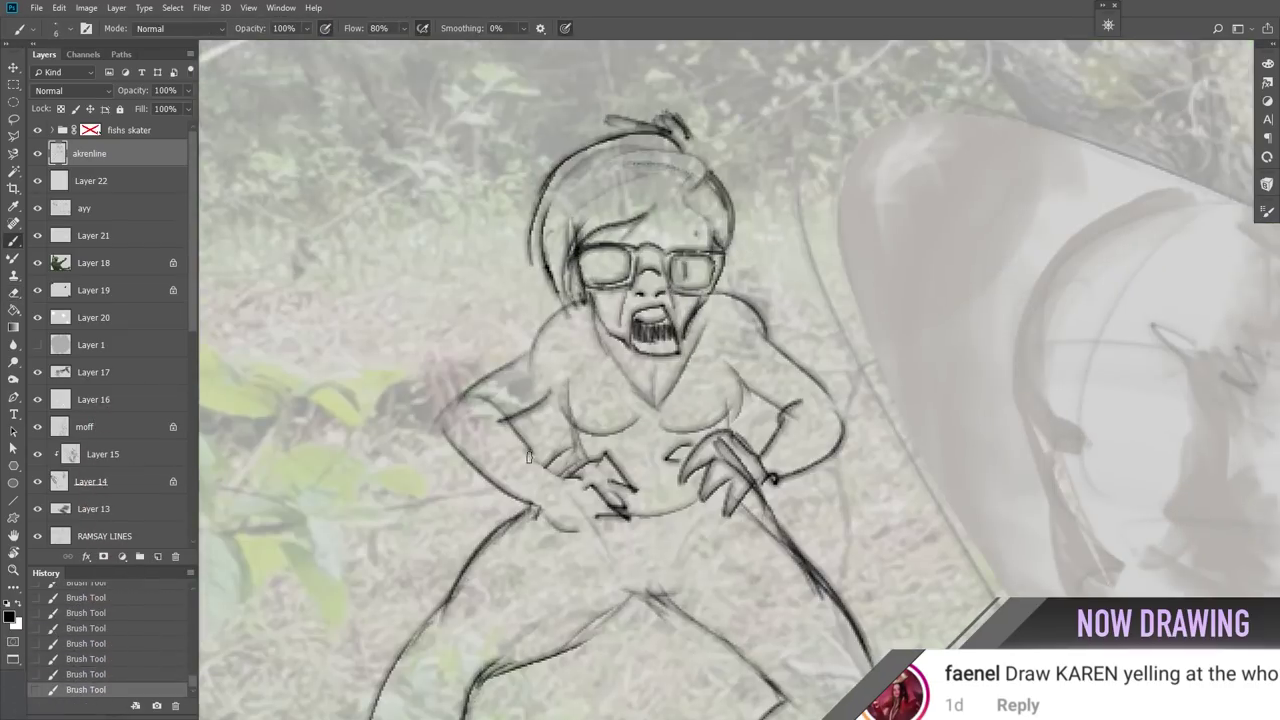